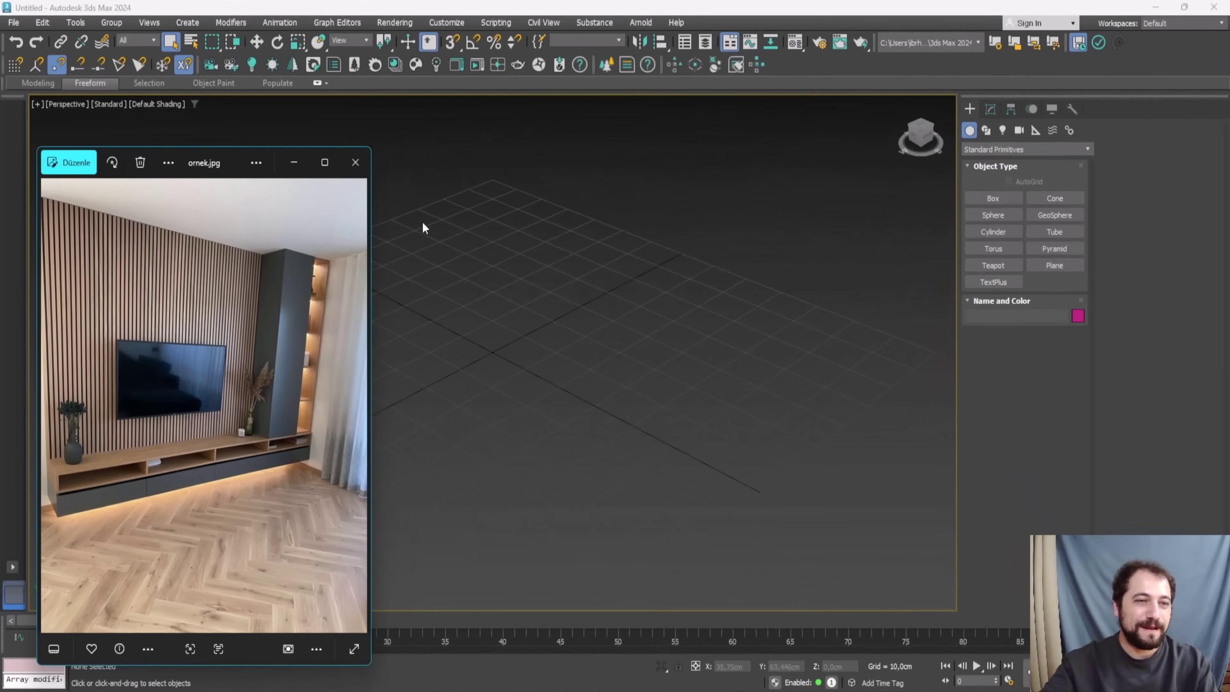
Step: Move the ornek.jpg reference photo aside, study it, and return to the empty 3ds Max scene
drag(227, 153, 236, 127)
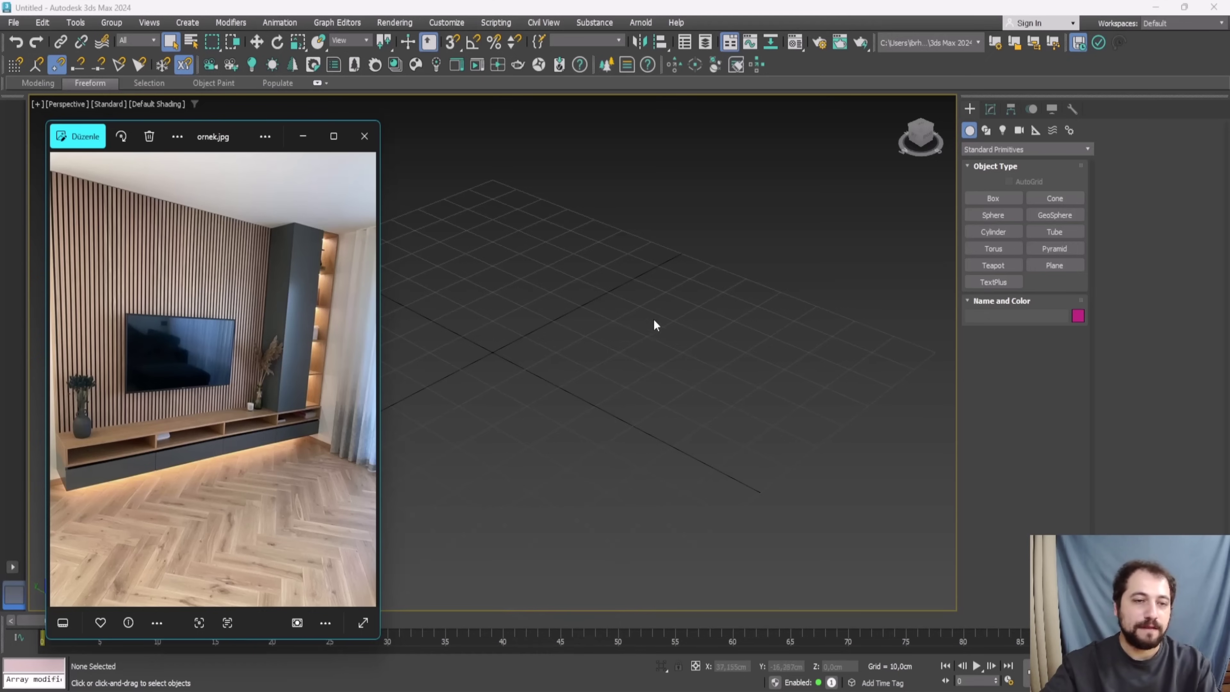
alt+middle_drag(656, 324, 623, 338)
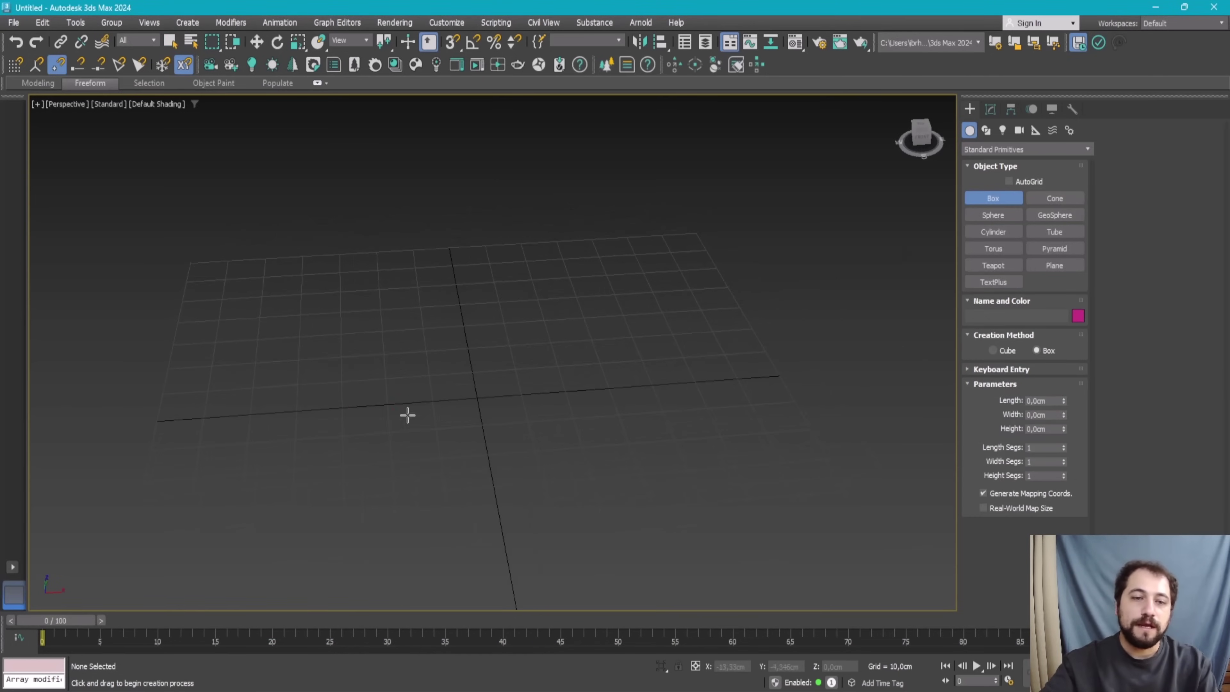
Step: Drag out a new box primitive in the viewport
drag(338, 416, 783, 390)
click(758, 294)
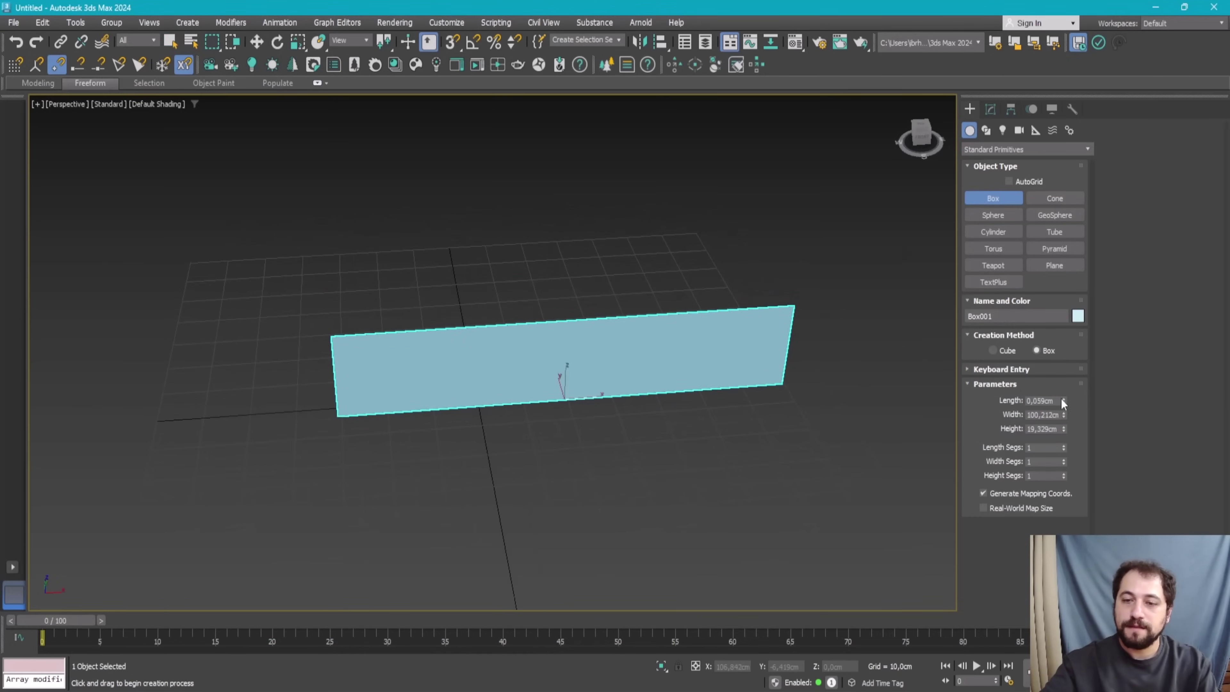
drag(1062, 402, 1063, 388)
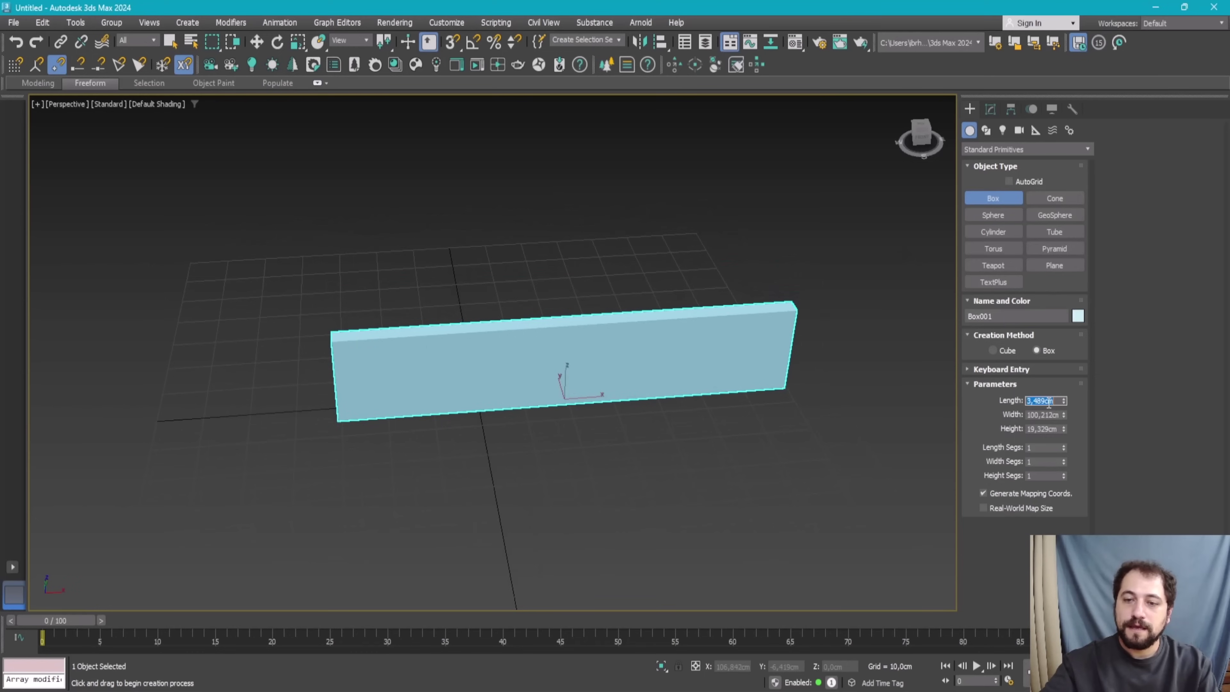
Step: Set the box to Length 35 cm, Width 250 cm and Height 45 cm
text(35)
key(Return)
key(Tab)
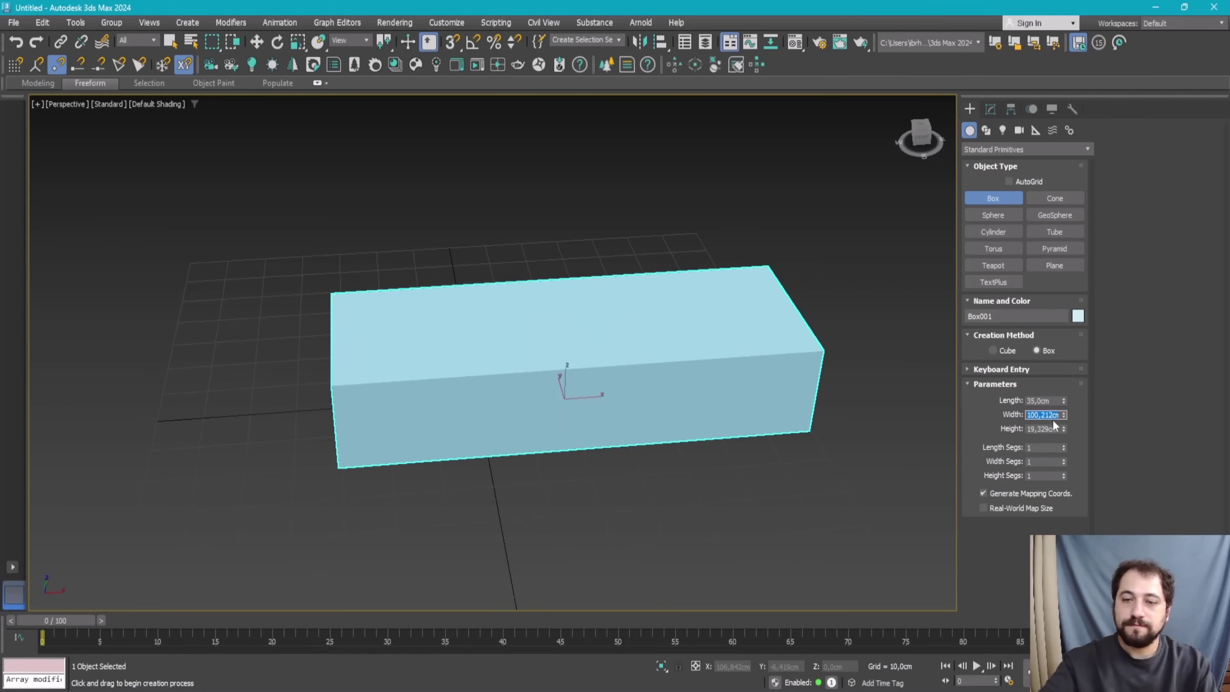
drag(1065, 416, 1064, 411)
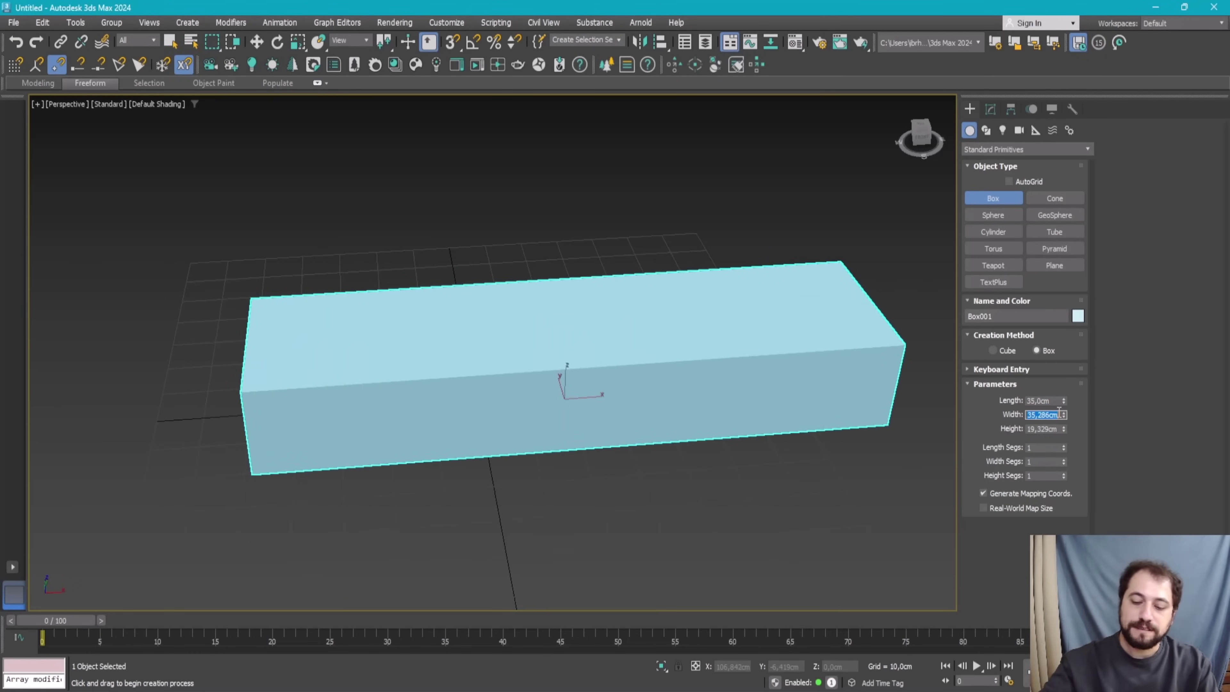
text(250)
key(Return)
key(Tab)
text(45)
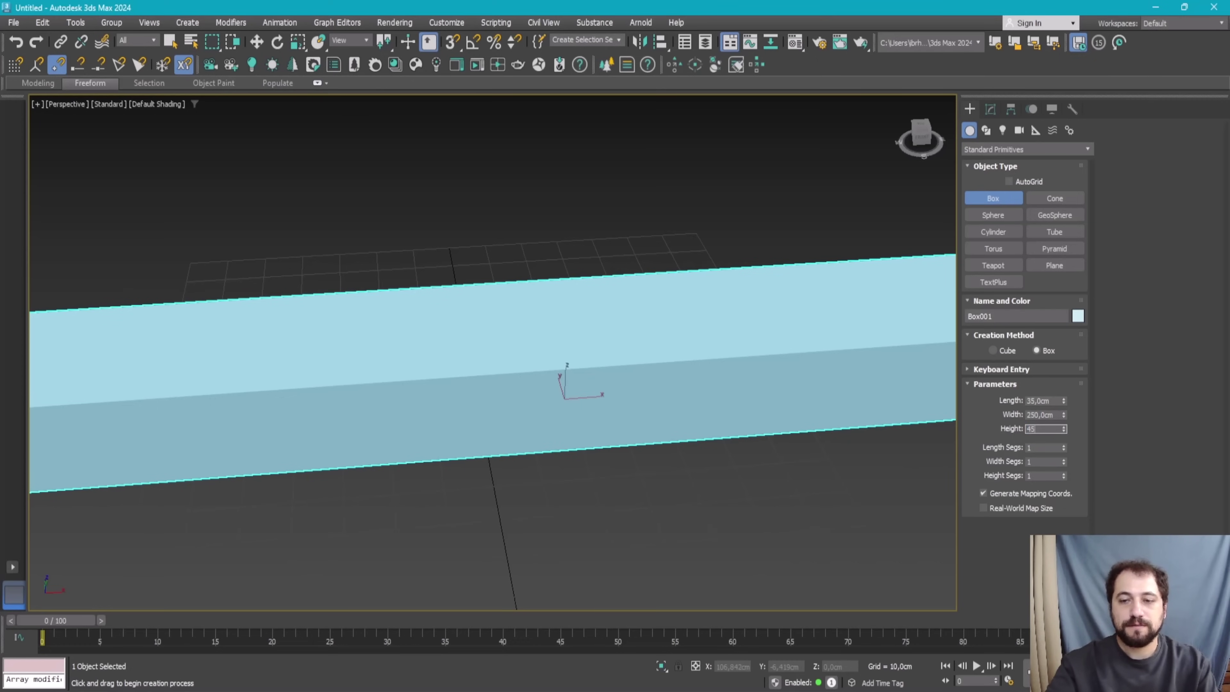
key(Return)
scroll(840, 586, down, 5)
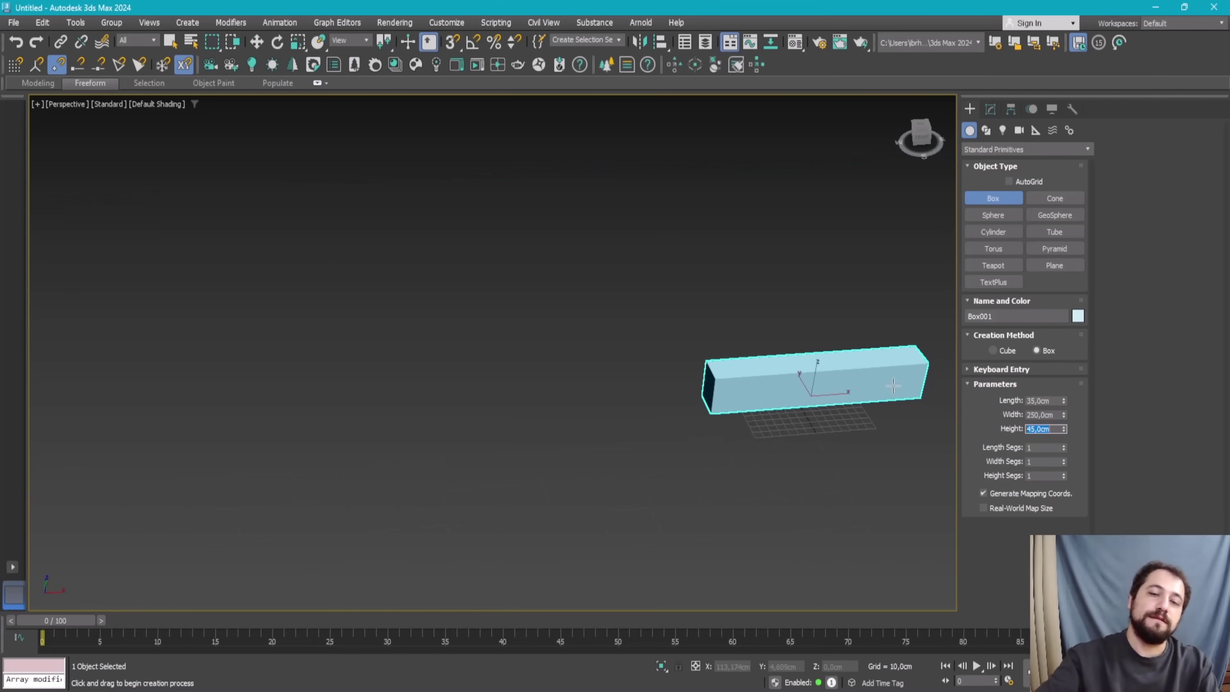
middle_drag(794, 478, 697, 479)
Step: Zero the base box's X and Y position to centre it on the origin
key(w)
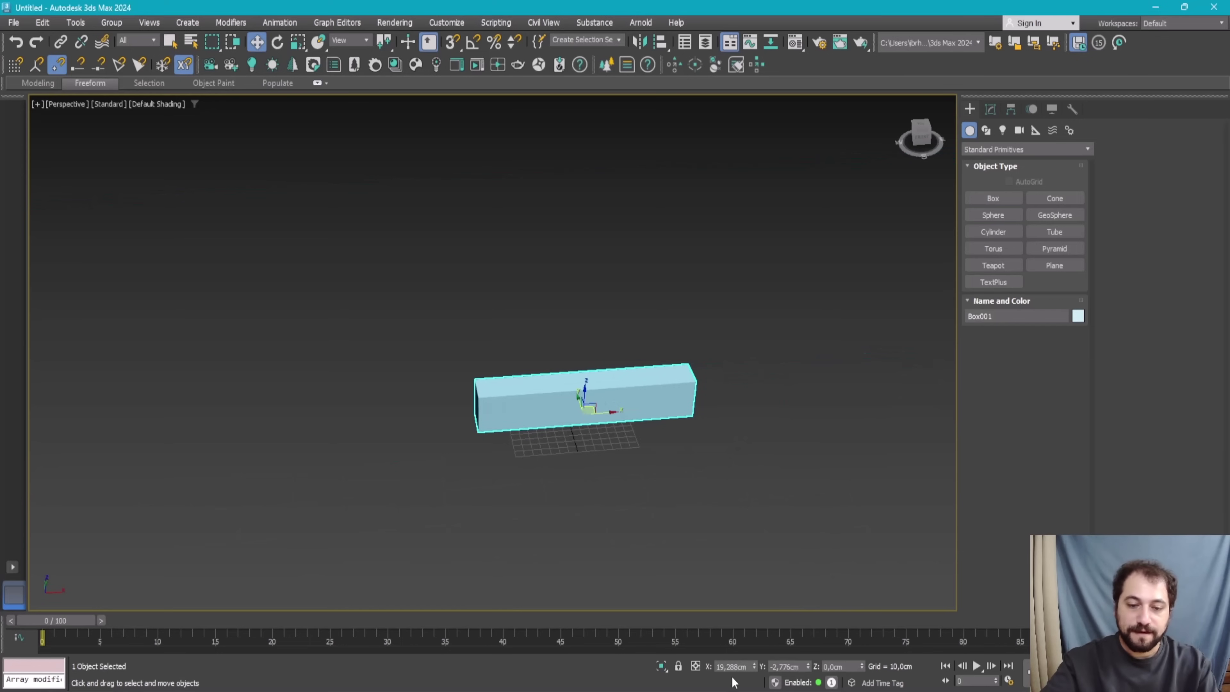
right_click(753, 667)
right_click(808, 667)
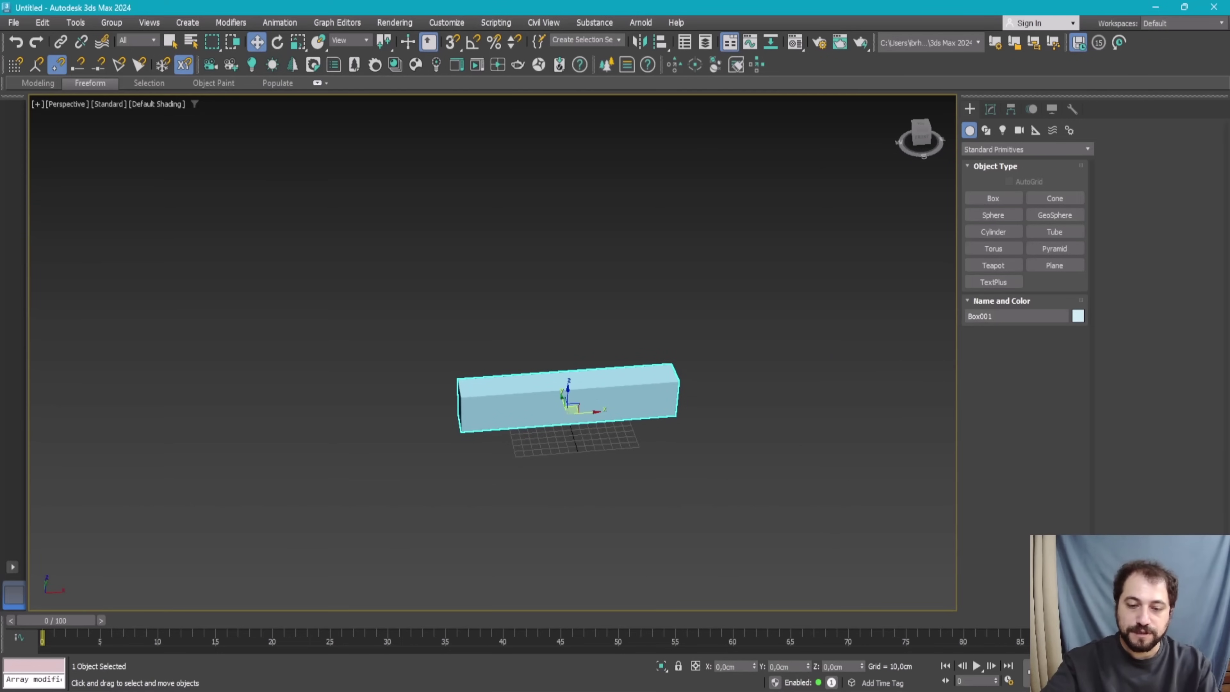
Step: Compare with the reference photo and reduce the box height to 40 cm
key(alt+Tab)
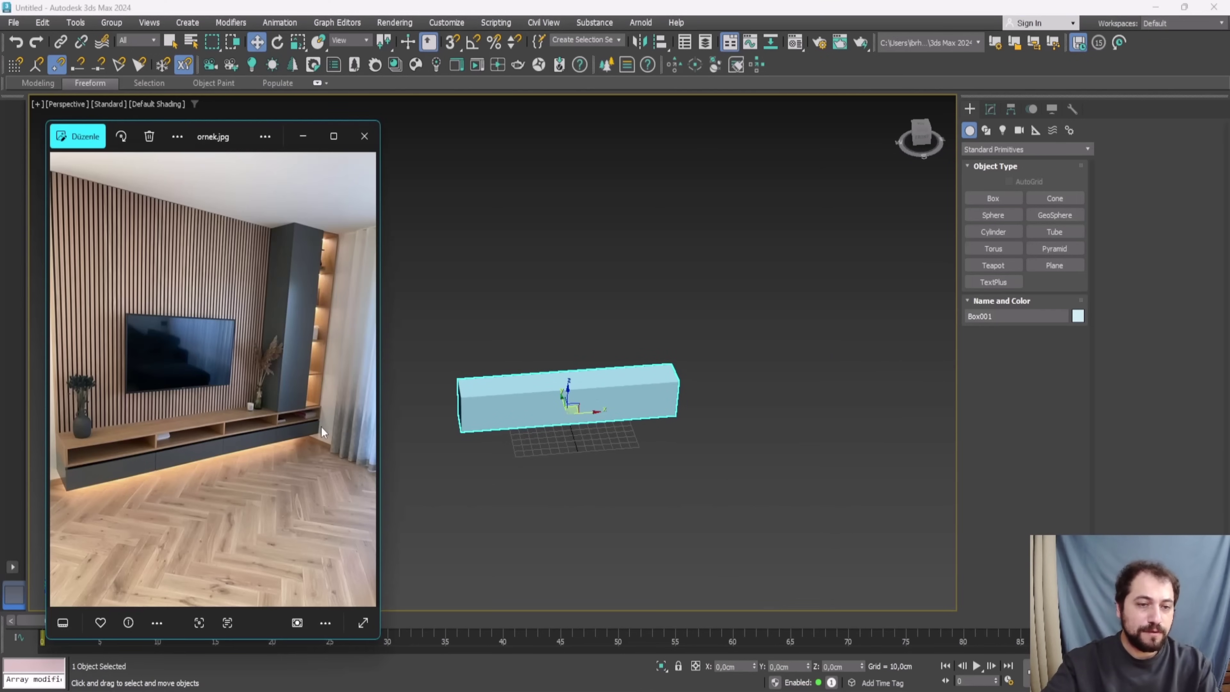
mouse_move(526, 401)
alt+middle_down()
mouse_move(615, 401)
mouse_move(654, 369)
mouse_move(746, 410)
alt+middle_up()
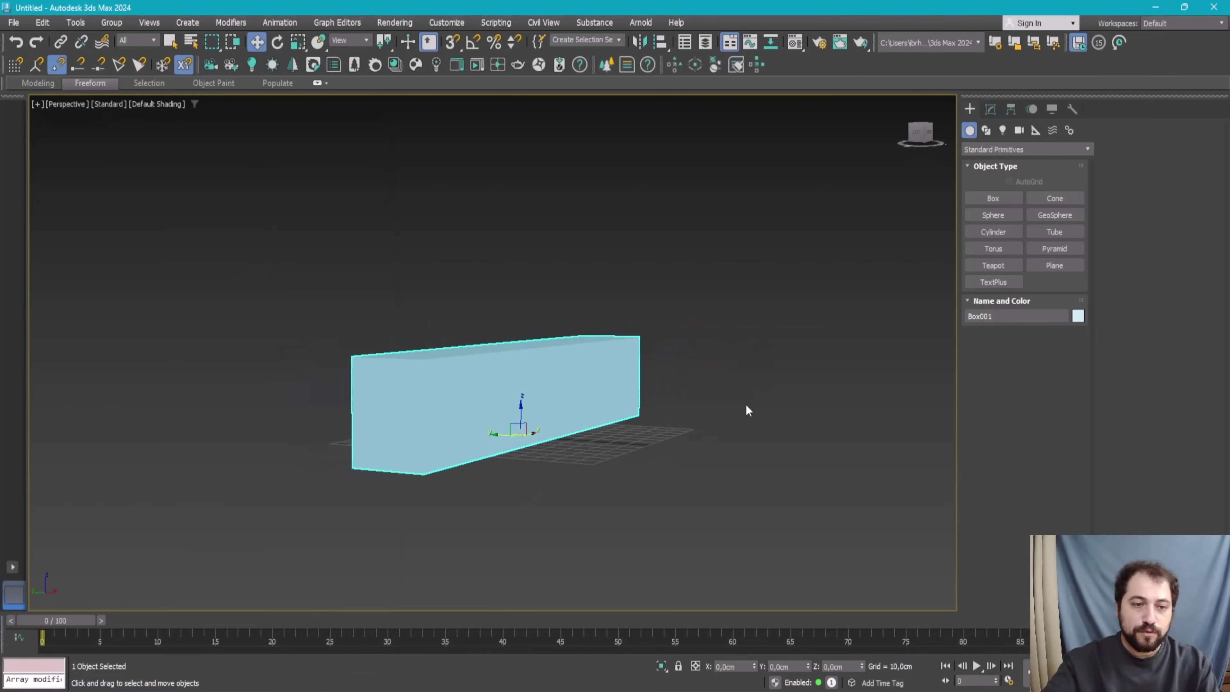
click(991, 109)
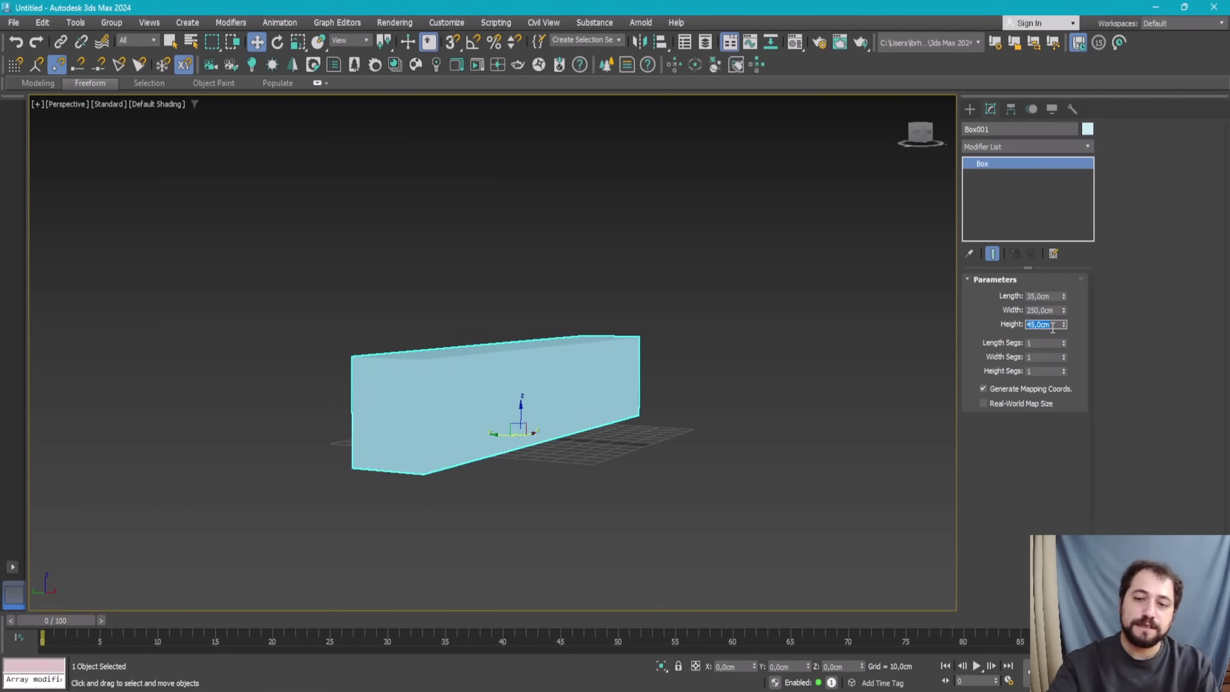
text(40)
key(Return)
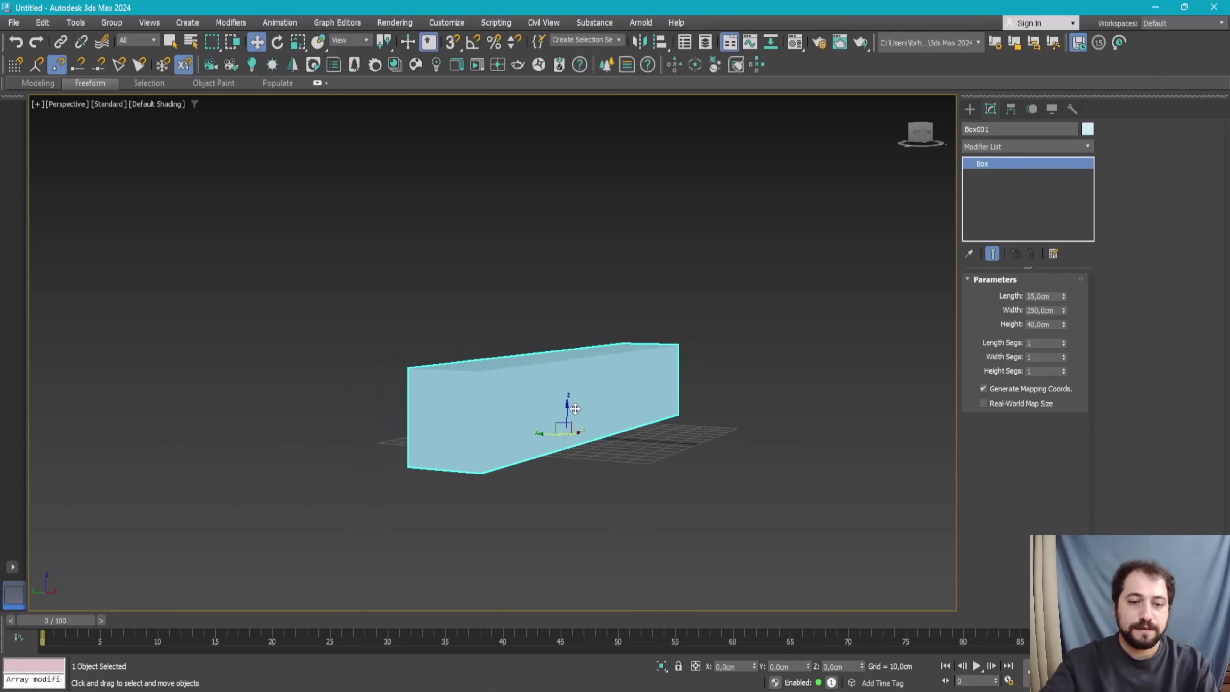
Step: Raise the box to Z 8 cm and check it against the reference photo
scroll(804, 543, up, 2)
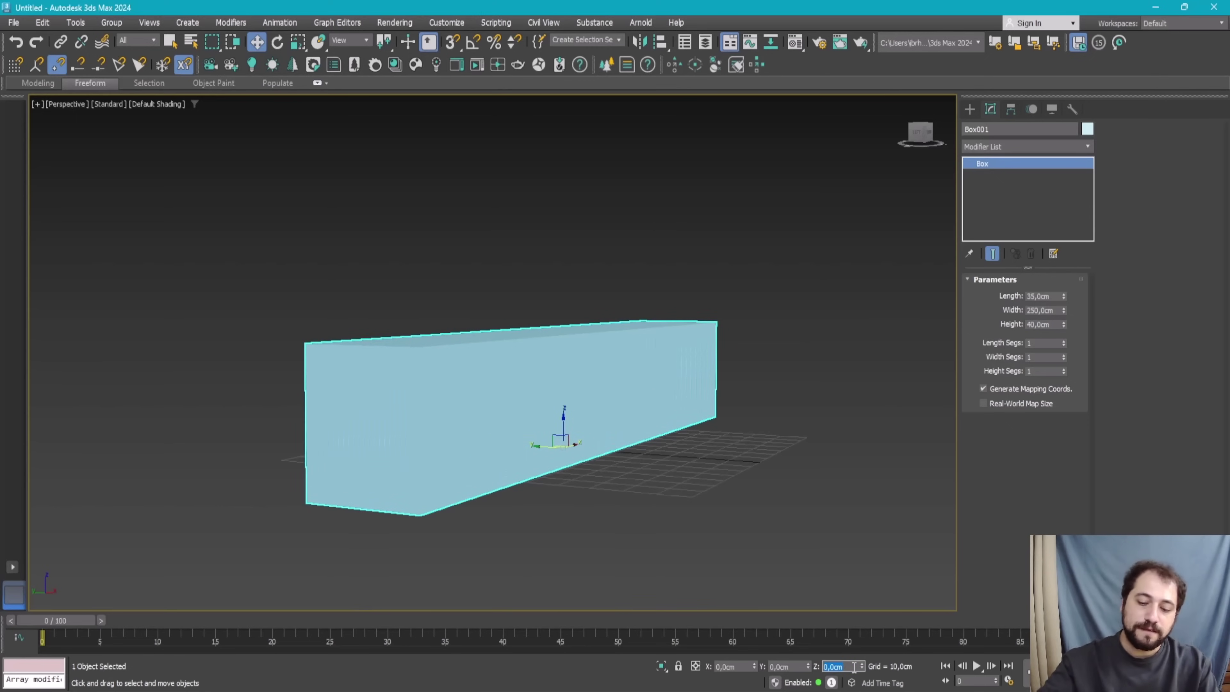
text(5)
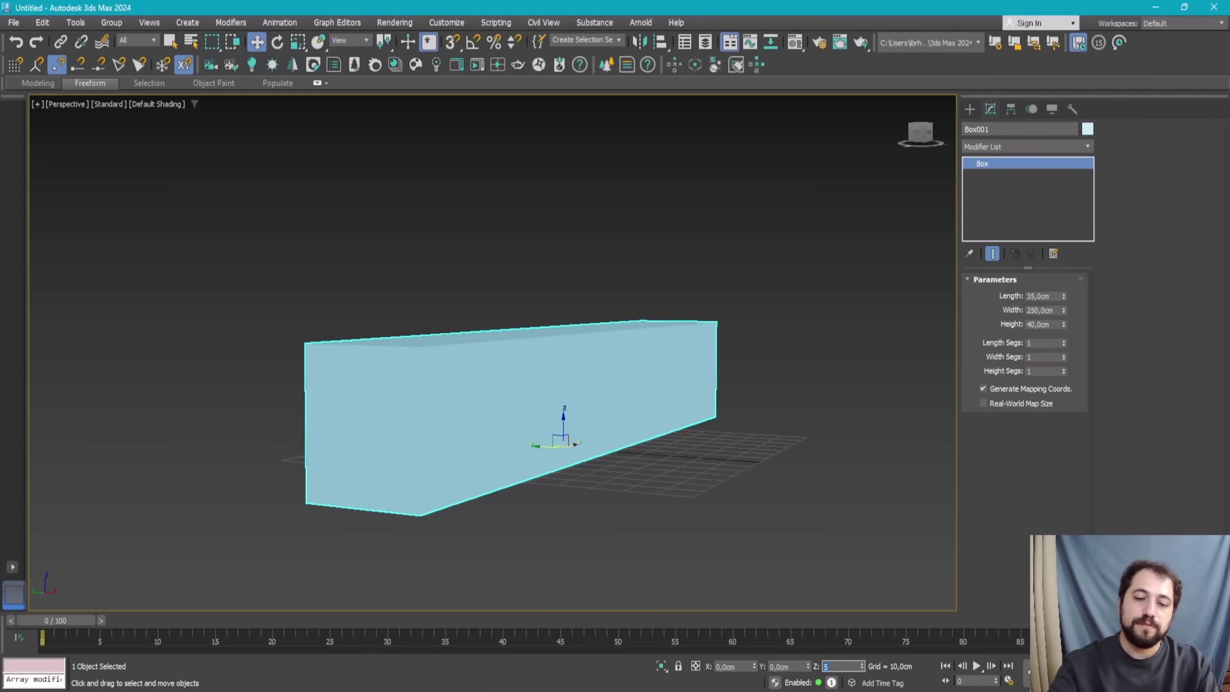
key(Return)
alt+middle_drag(445, 353, 475, 324)
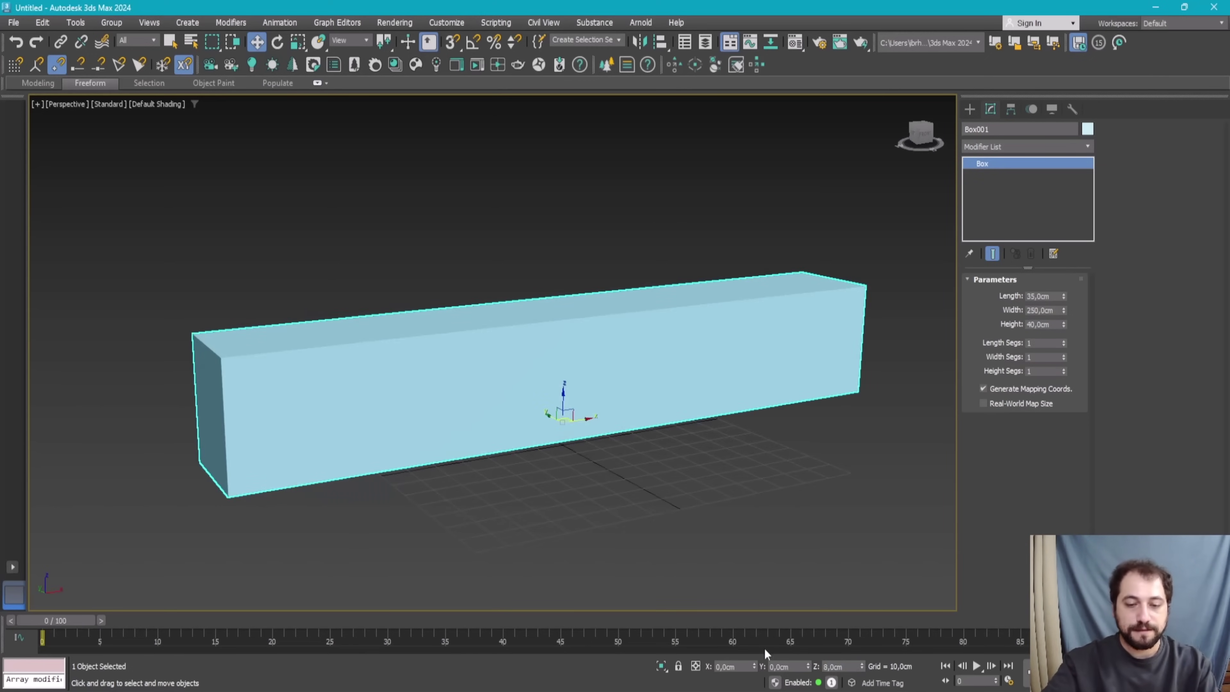
key(alt+Tab)
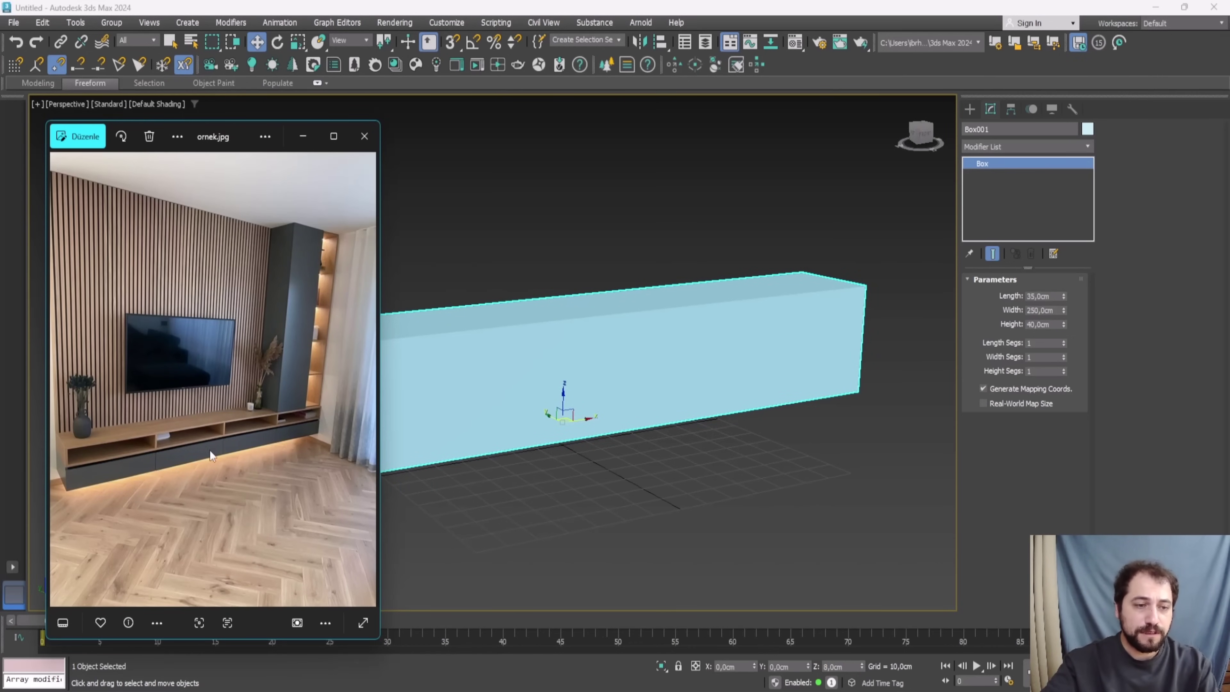
key(alt+Tab)
alt+middle_drag(709, 374, 788, 387)
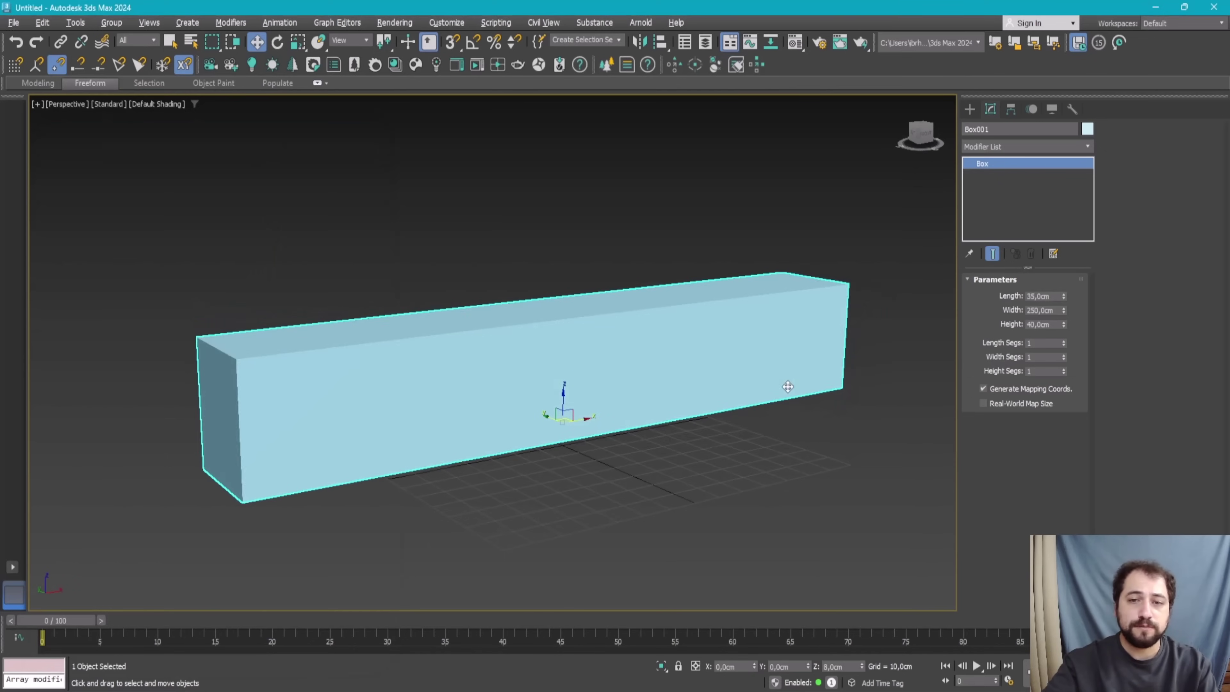
Step: Show edged faces and set the box's Width Segs to 4
key(F4)
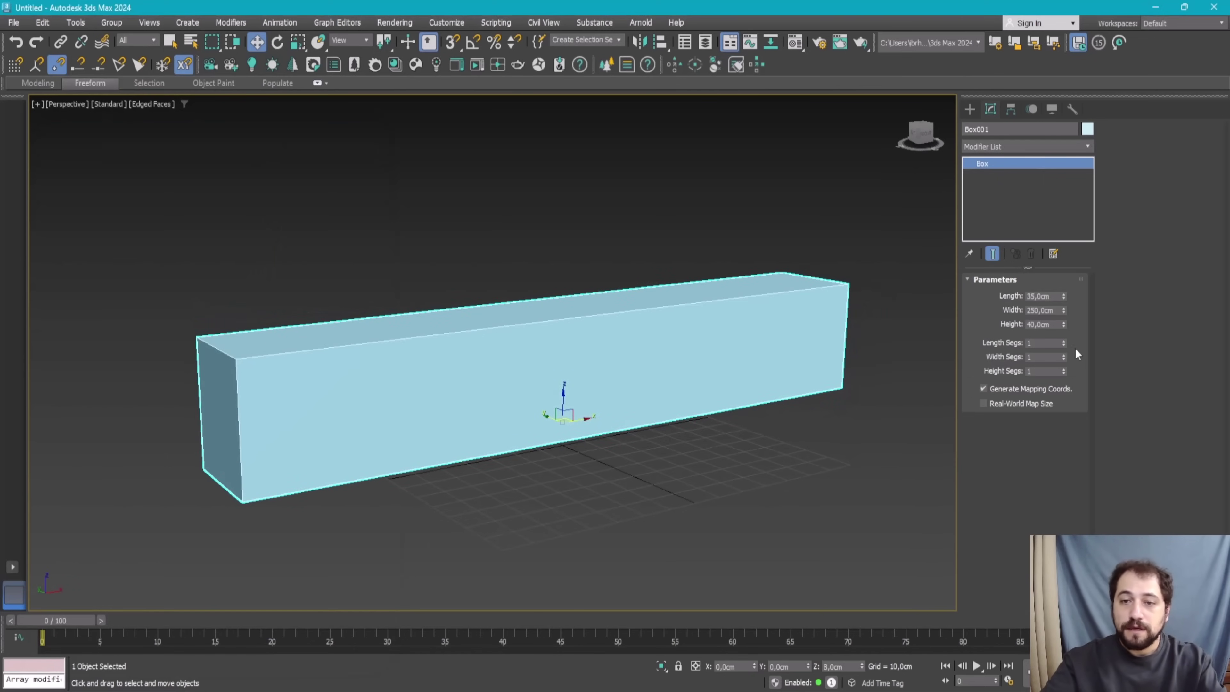
click(1064, 355)
click(1064, 355)
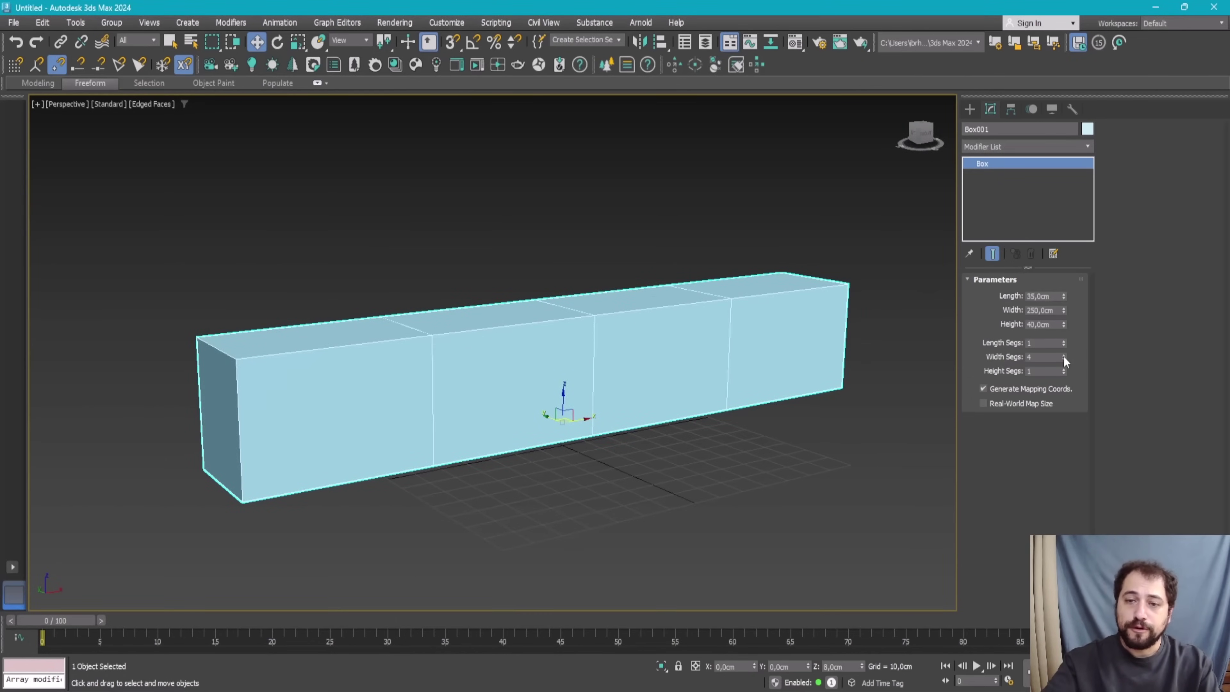
alt+middle_drag(742, 297, 743, 297)
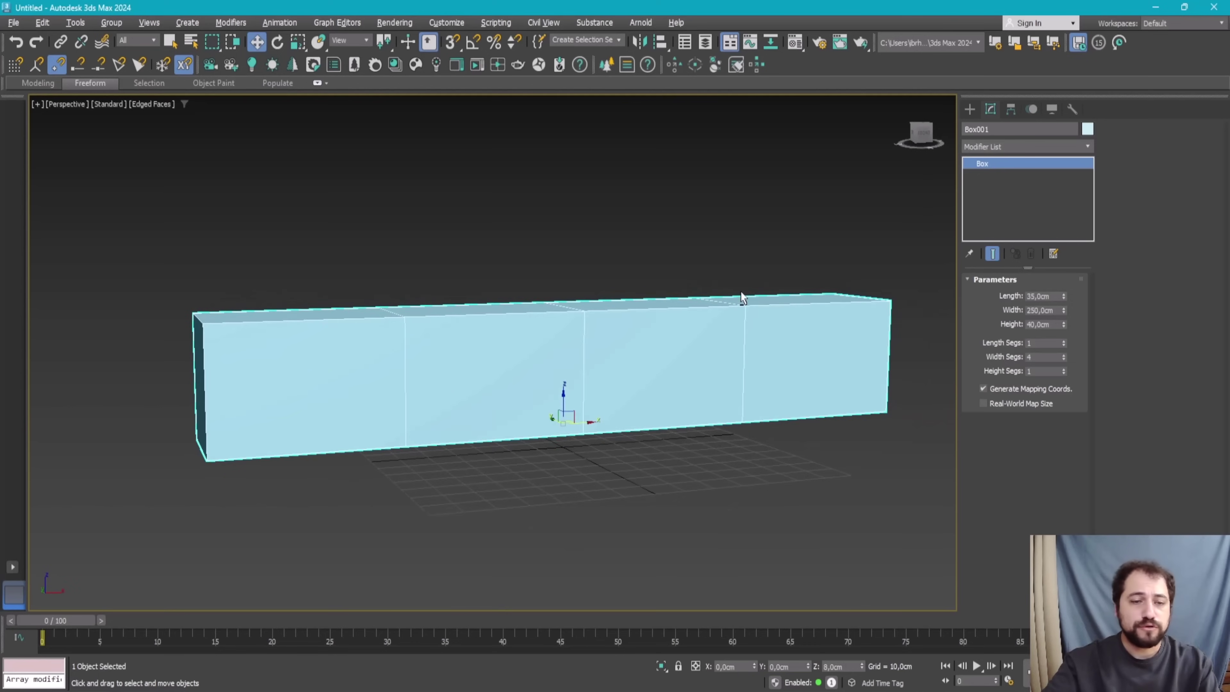
Step: Add an Edit Poly modifier to the base box
click(1016, 147)
text(e)
click(976, 212)
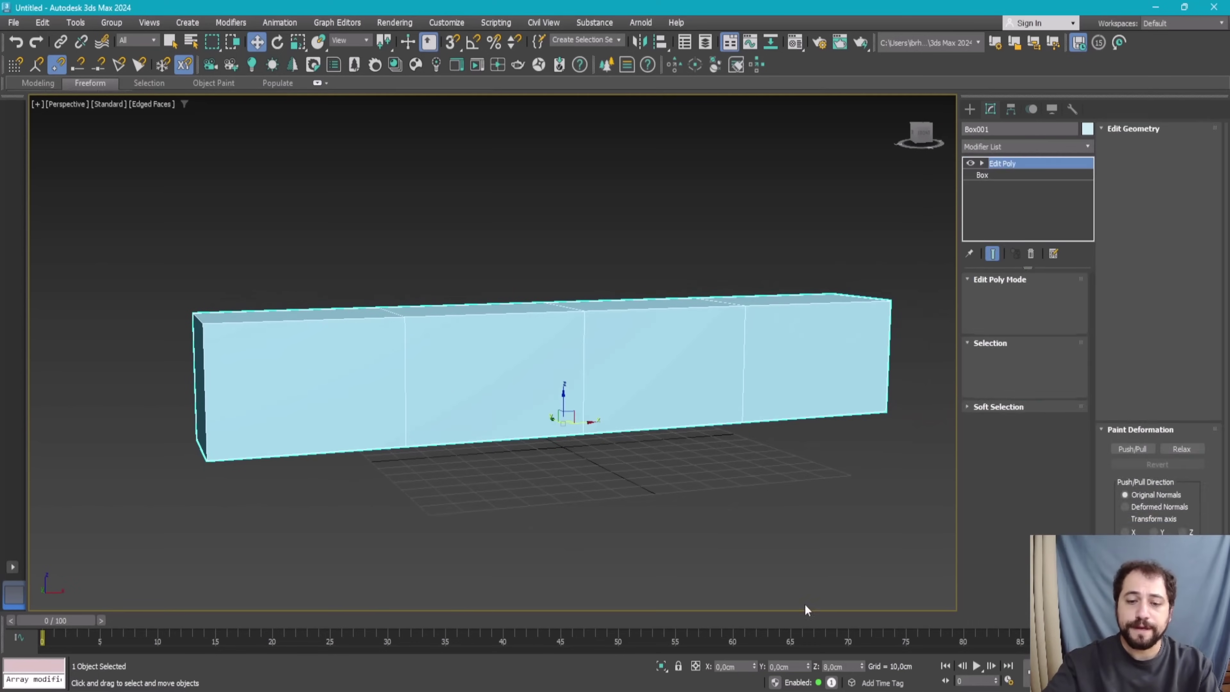
Step: Zoom and pan the reference photo to study the shelf and drawers
key(alt+Tab)
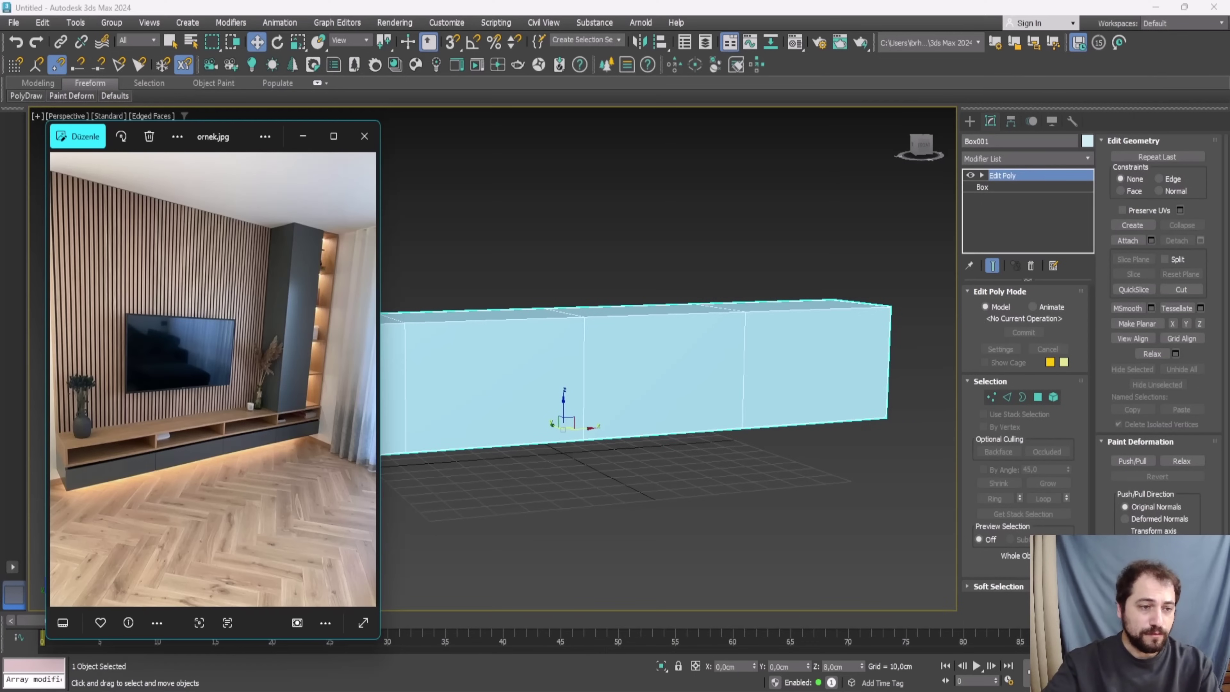
scroll(143, 406, up, 2)
scroll(332, 379, up, 2)
key(alt+Tab)
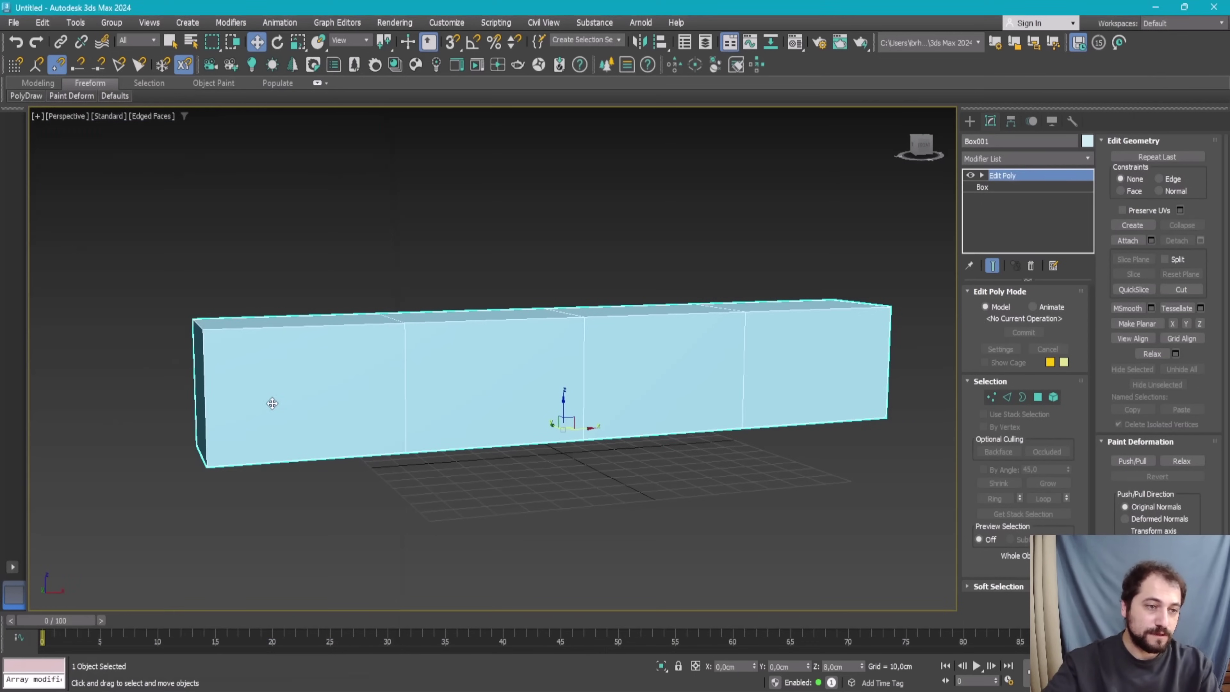
key(alt+Tab)
mouse_move(118, 384)
mouse_down()
mouse_move(214, 434)
mouse_move(181, 372)
mouse_up()
scroll(181, 372, down, 2)
scroll(181, 372, down, 3)
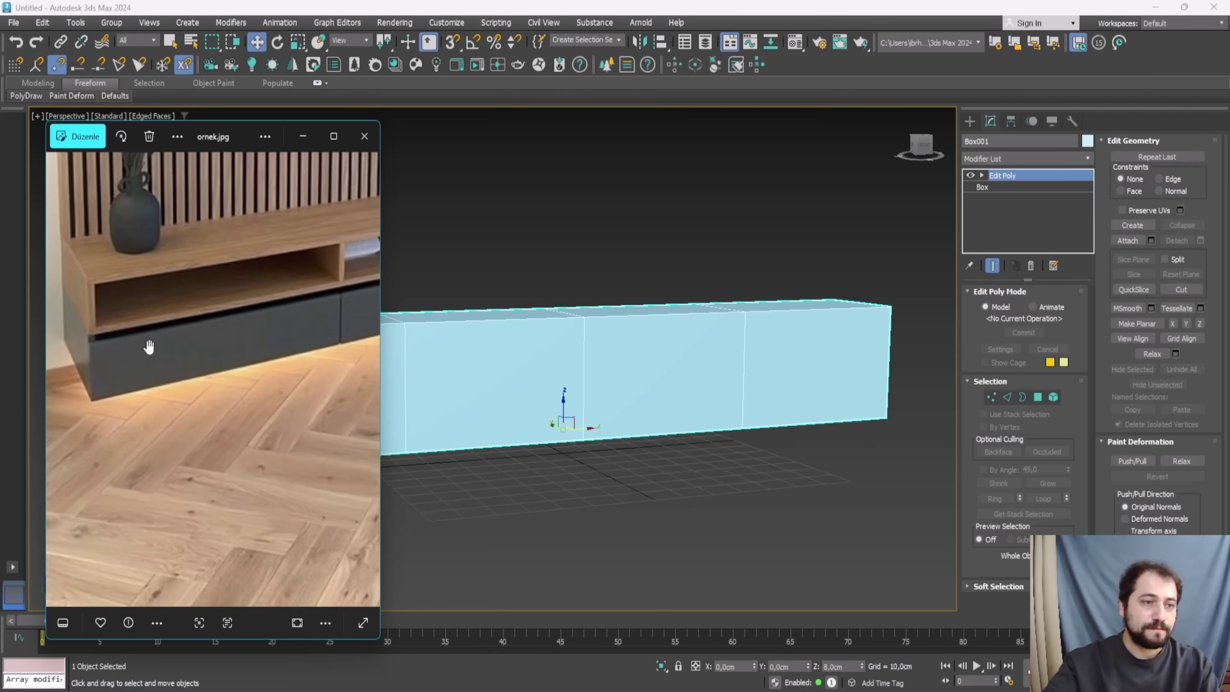
scroll(637, 357, down, 5)
key(alt+Tab)
scroll(659, 352, up, 3)
scroll(658, 352, up, 4)
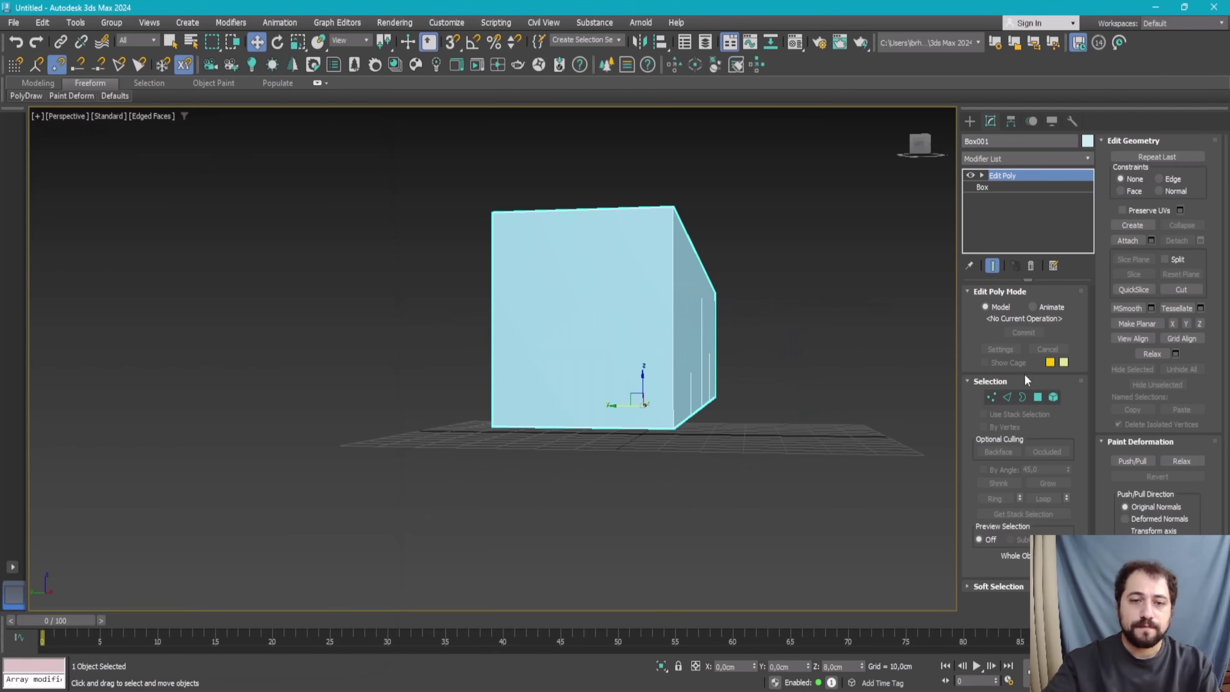
Step: Select the box's ring of vertical edges and connect them with a horizontal loop
click(1008, 397)
alt+middle_drag(758, 388, 787, 355)
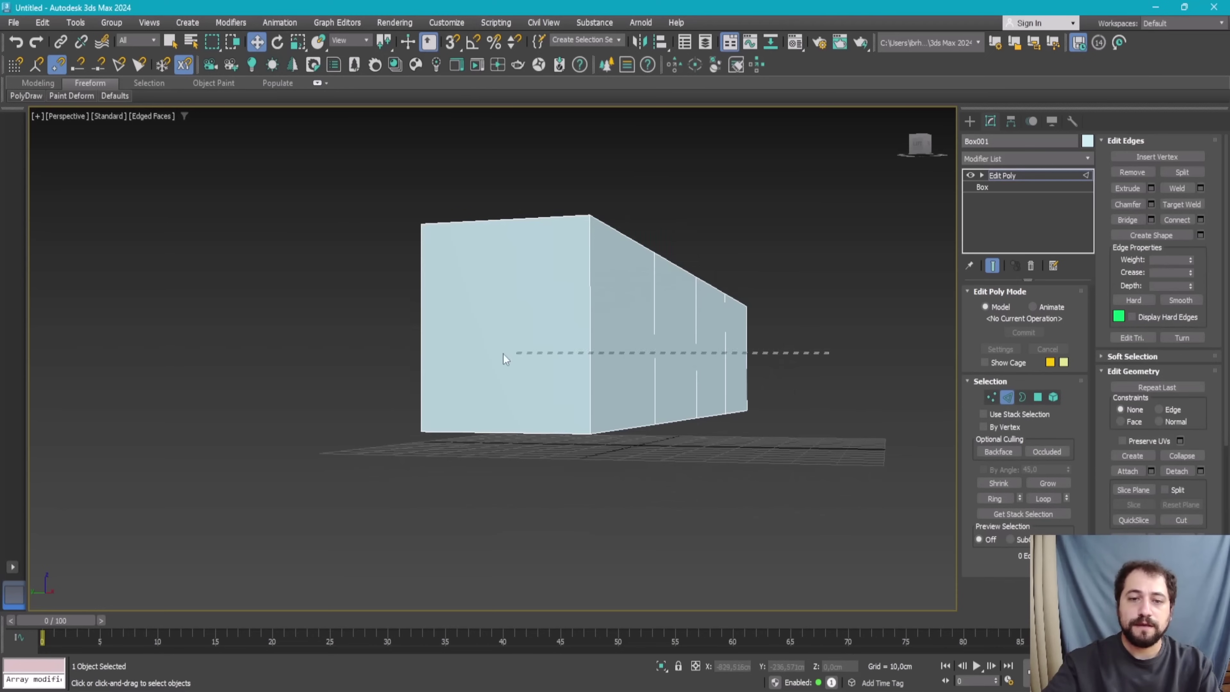
drag(503, 359, 431, 359)
click(1200, 220)
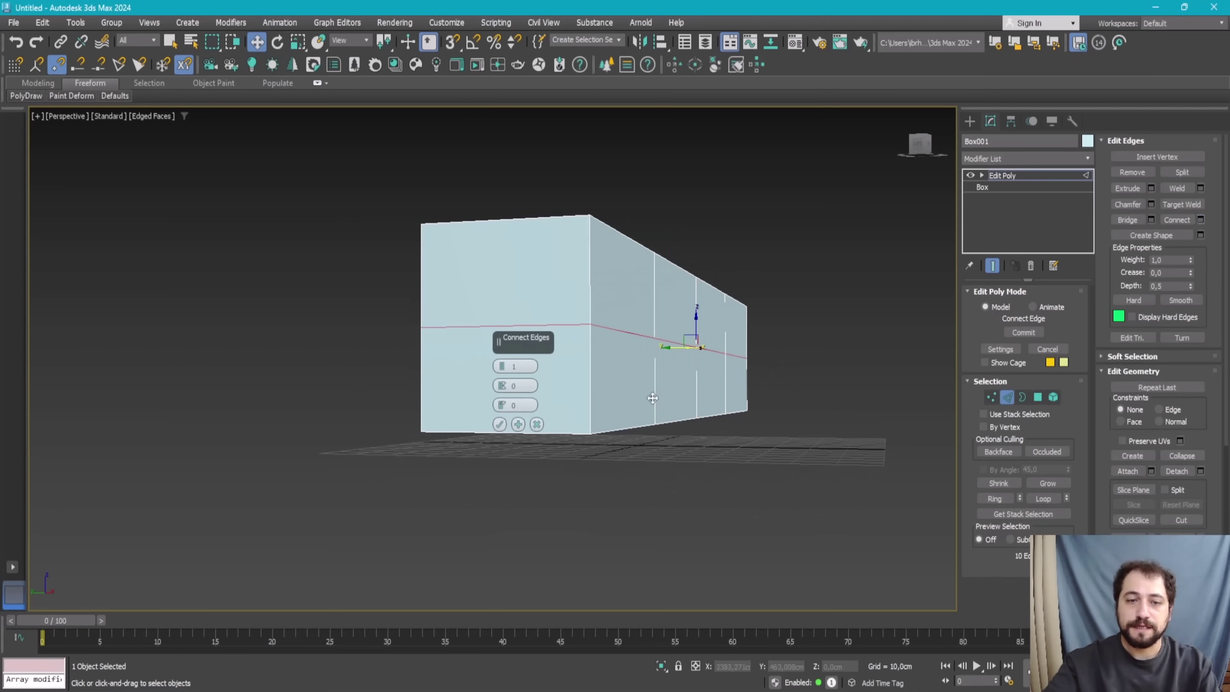
Step: Check the reference photo and confirm the new horizontal edge loop
key(alt+Tab)
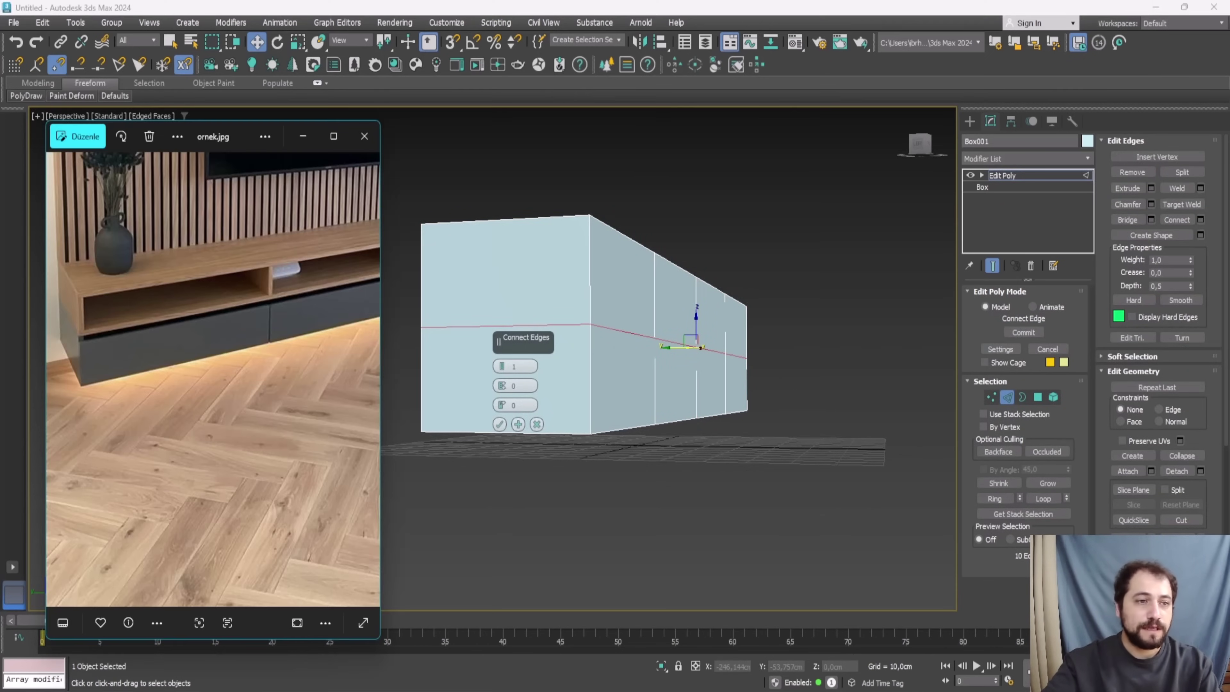
key(alt+Tab)
mouse_move(627, 391)
alt+middle_down()
mouse_move(656, 382)
mouse_move(648, 404)
alt+middle_up()
click(500, 425)
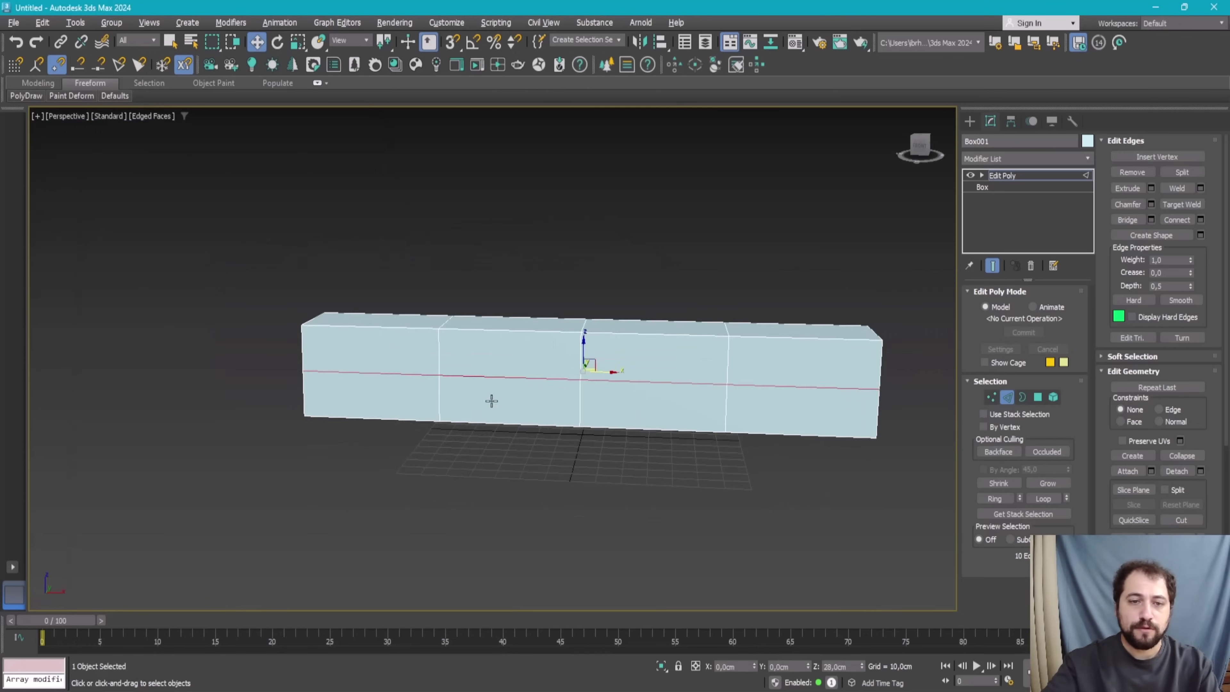
Step: Zoom in close to inspect the new edge loops along the box
mouse_move(488, 401)
alt+middle_down()
mouse_move(488, 359)
mouse_move(401, 376)
alt+middle_up()
scroll(491, 359, up, 5)
scroll(421, 376, up, 3)
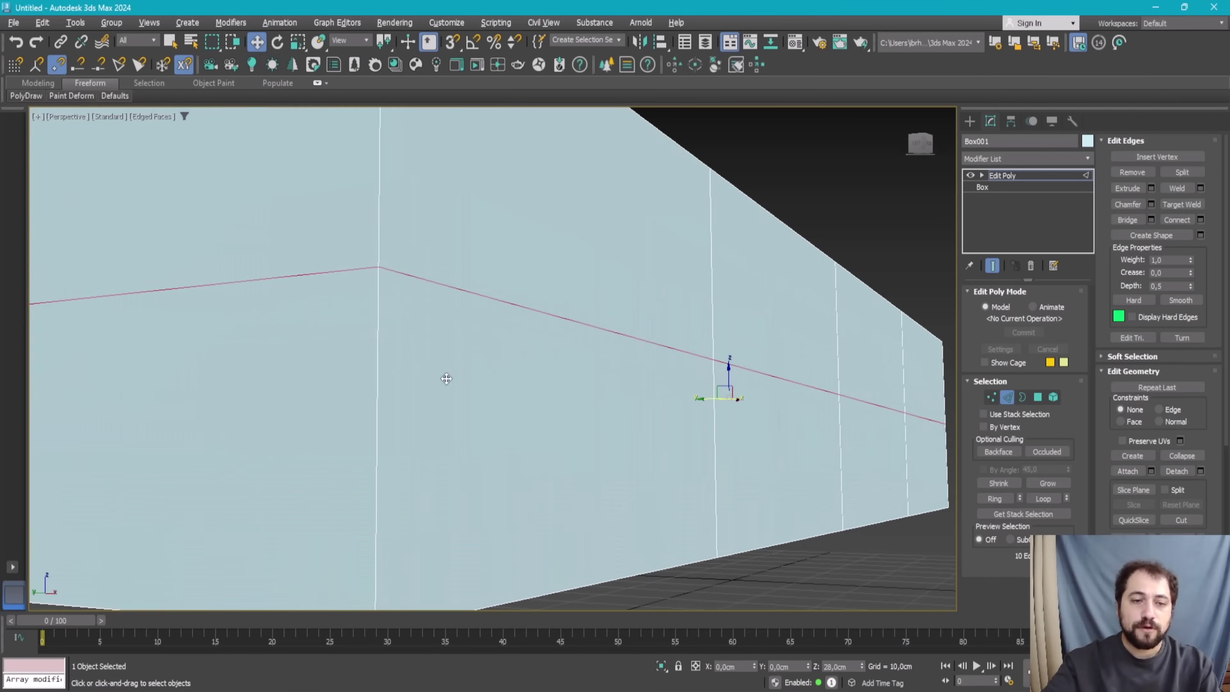
scroll(509, 370, down, 5)
scroll(433, 361, up, 5)
scroll(392, 325, up, 4)
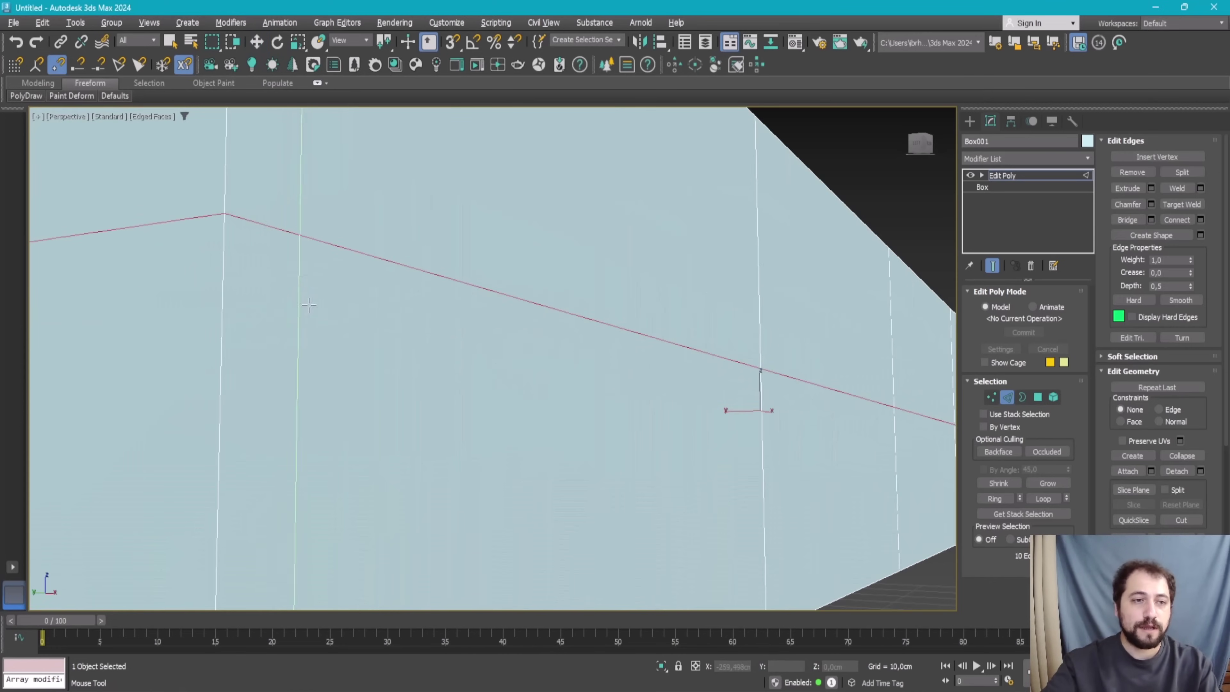
scroll(315, 296, down, 5)
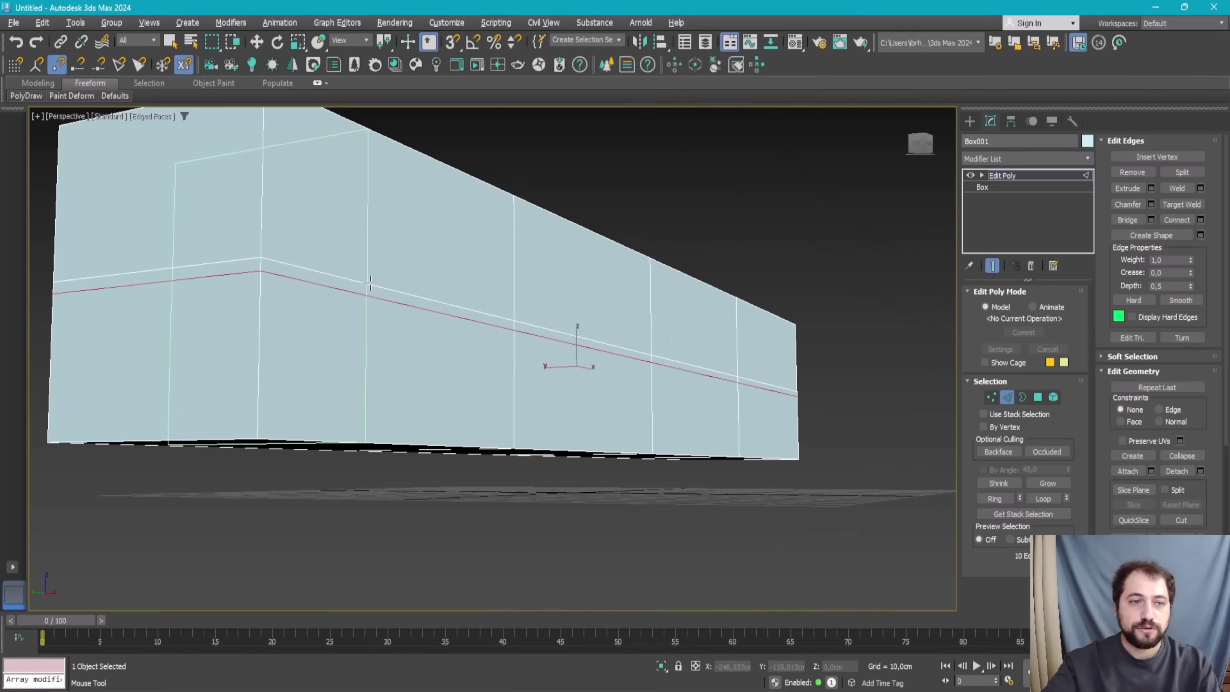
key(w)
Step: Compare with the reference photo, then orbit to face the box front
key(alt+Tab)
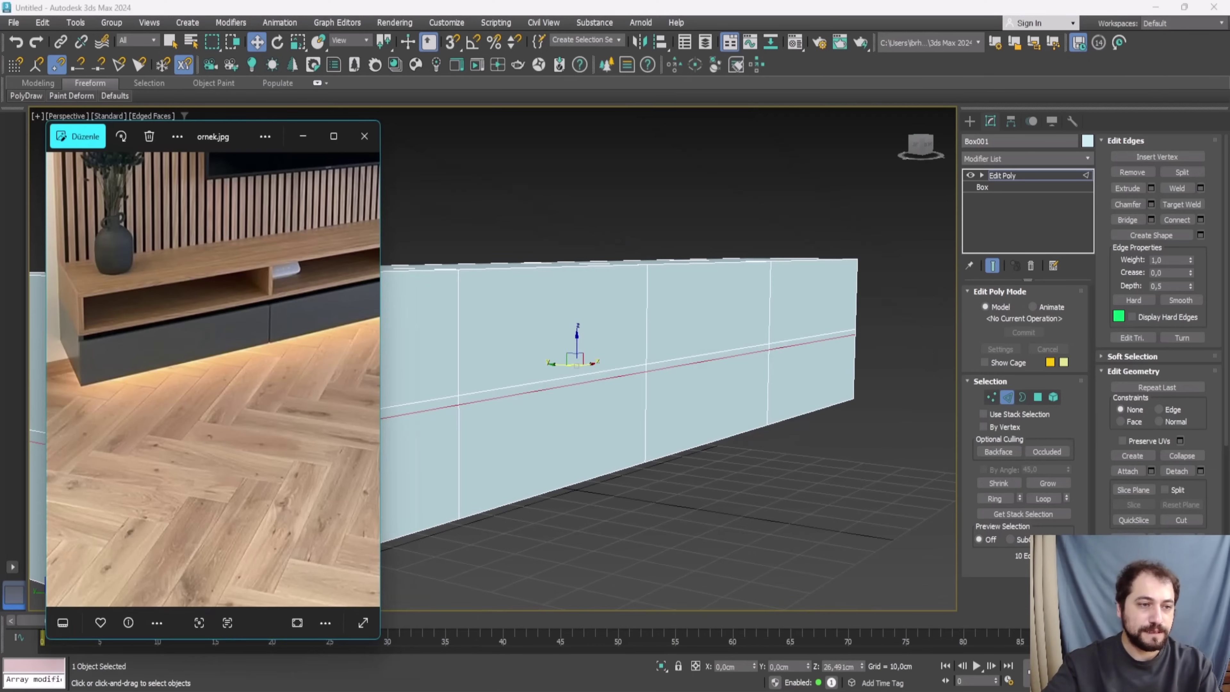
key(alt+Tab)
alt+middle_drag(669, 407, 563, 426)
scroll(365, 373, up, 5)
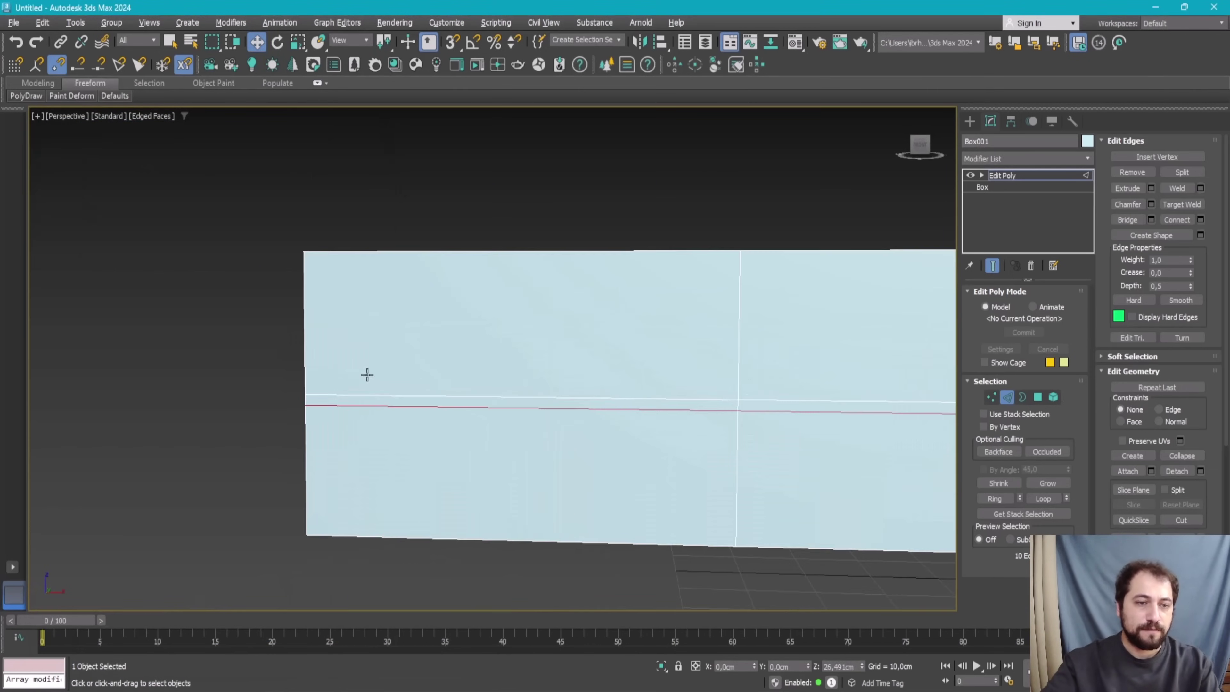
alt+middle_drag(365, 373, 368, 405)
Step: Add a vertical edge loop near the box's left end with a Connect slide of -95
key(2)
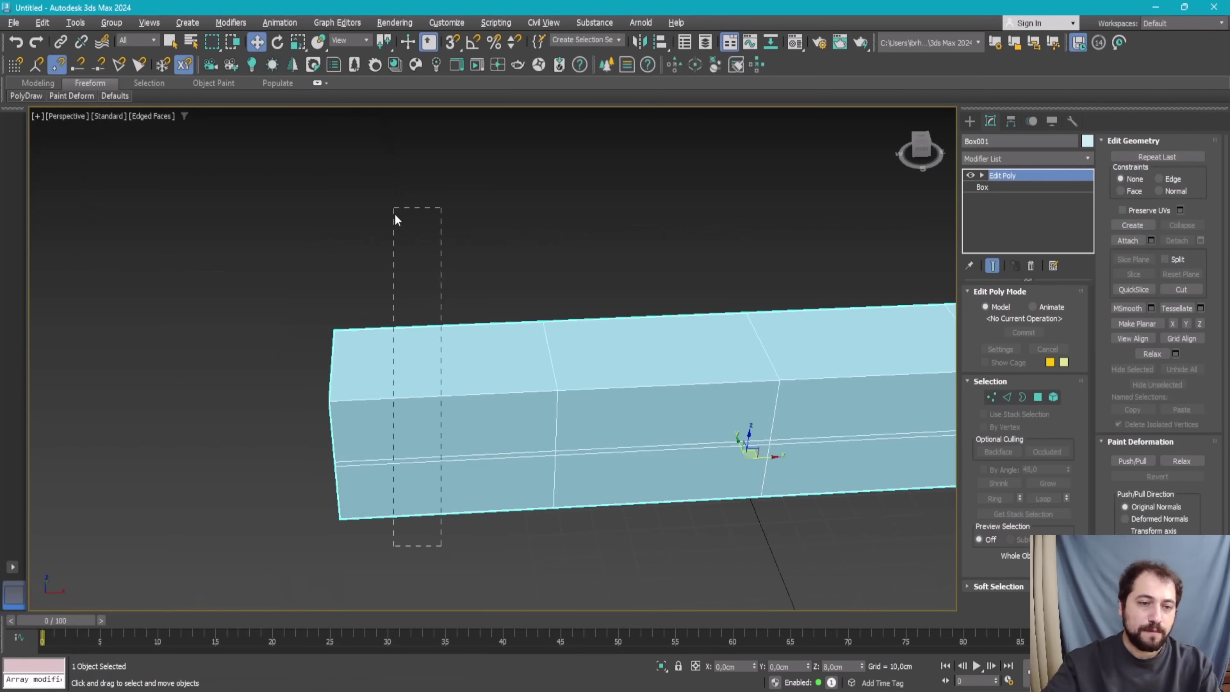
key(2)
drag(458, 270, 336, 462)
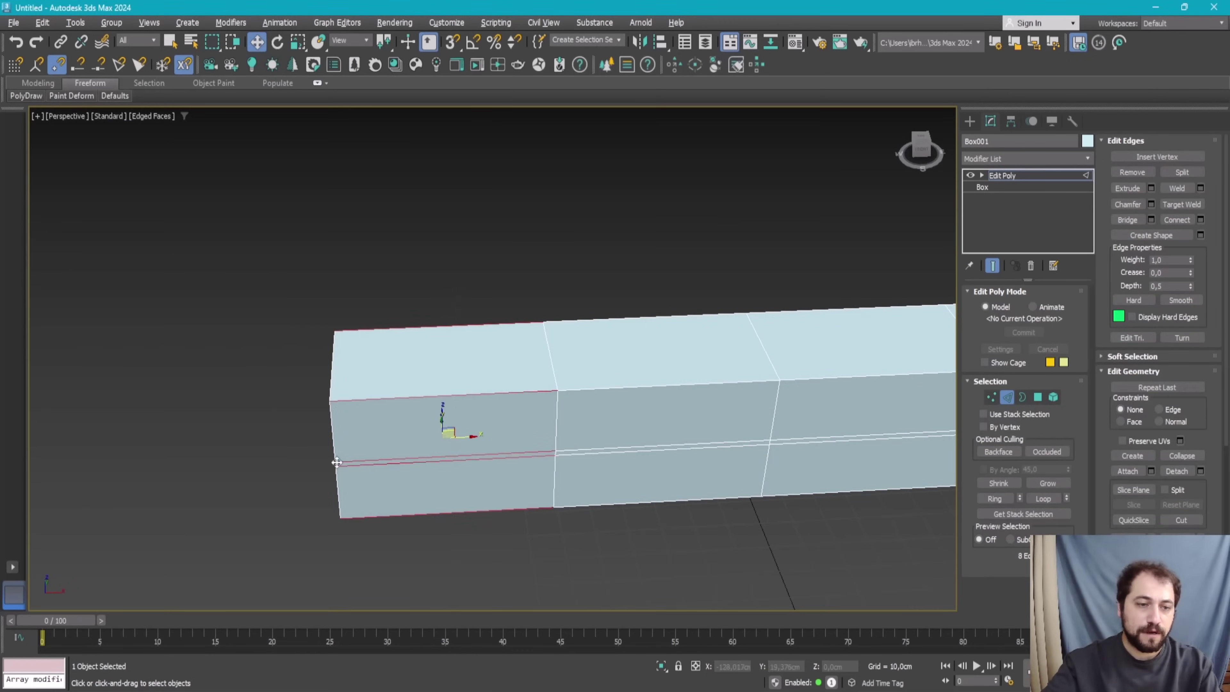
click(1201, 219)
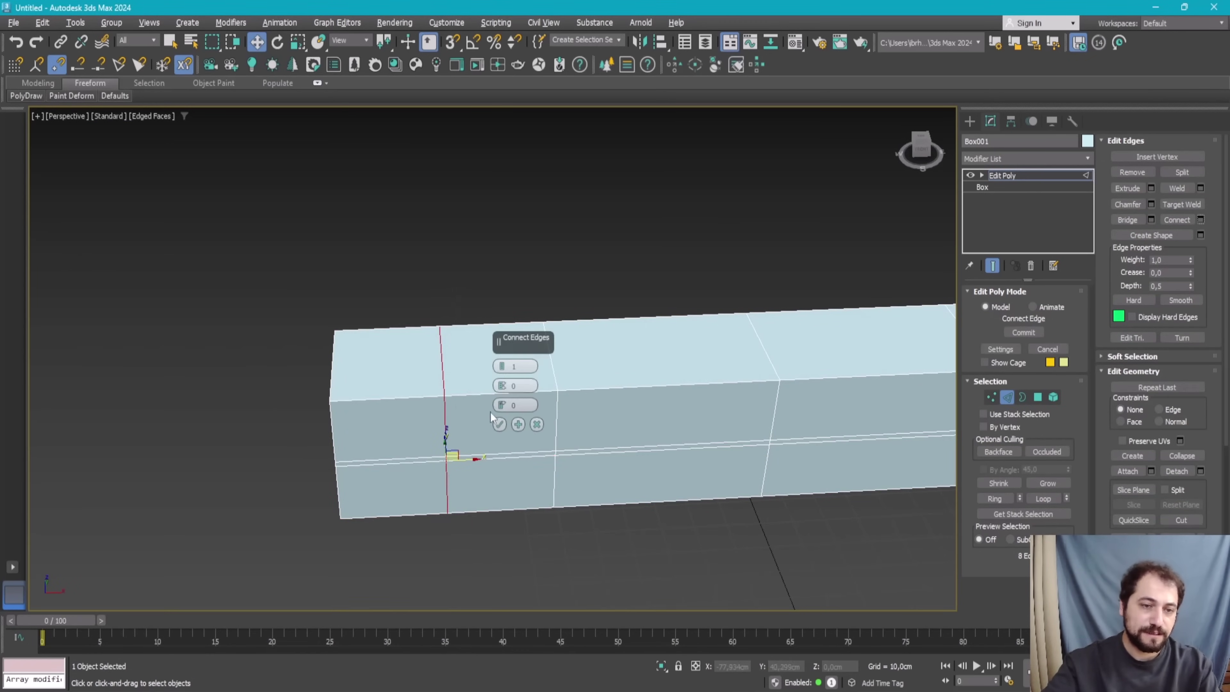
drag(502, 405, 508, 662)
scroll(499, 426, down, 2)
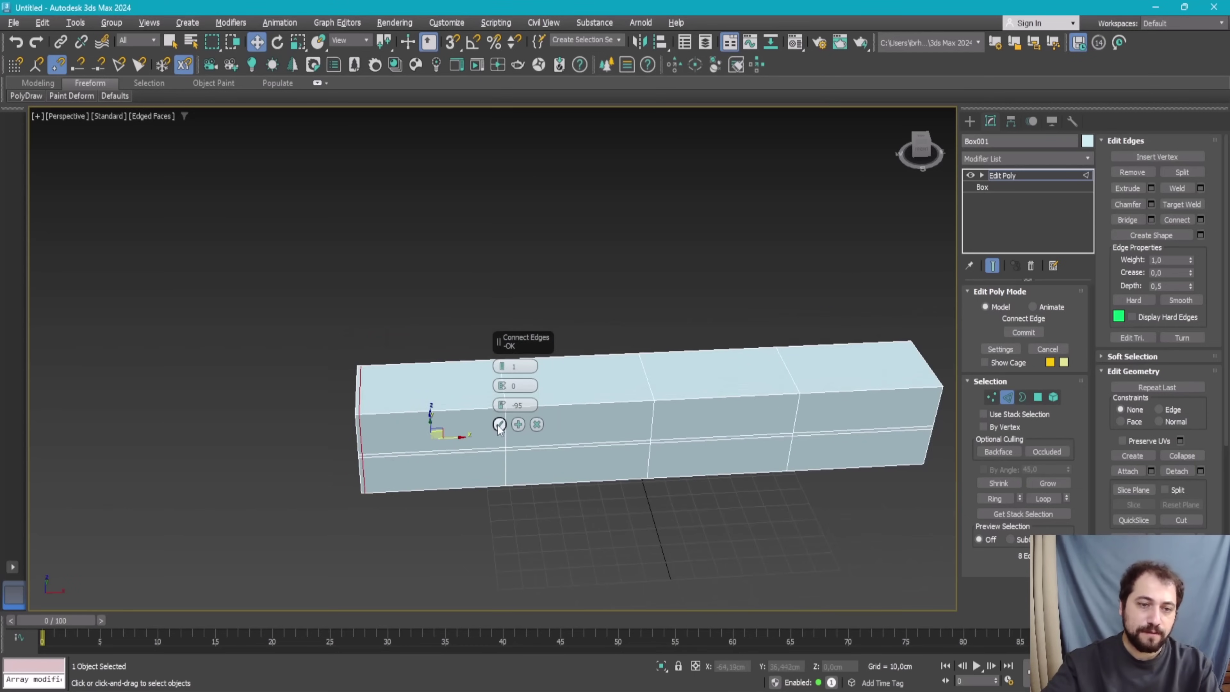
click(498, 424)
Step: Add a matching vertical edge loop near the right end with a slide of 95
middle_drag(730, 417, 402, 422)
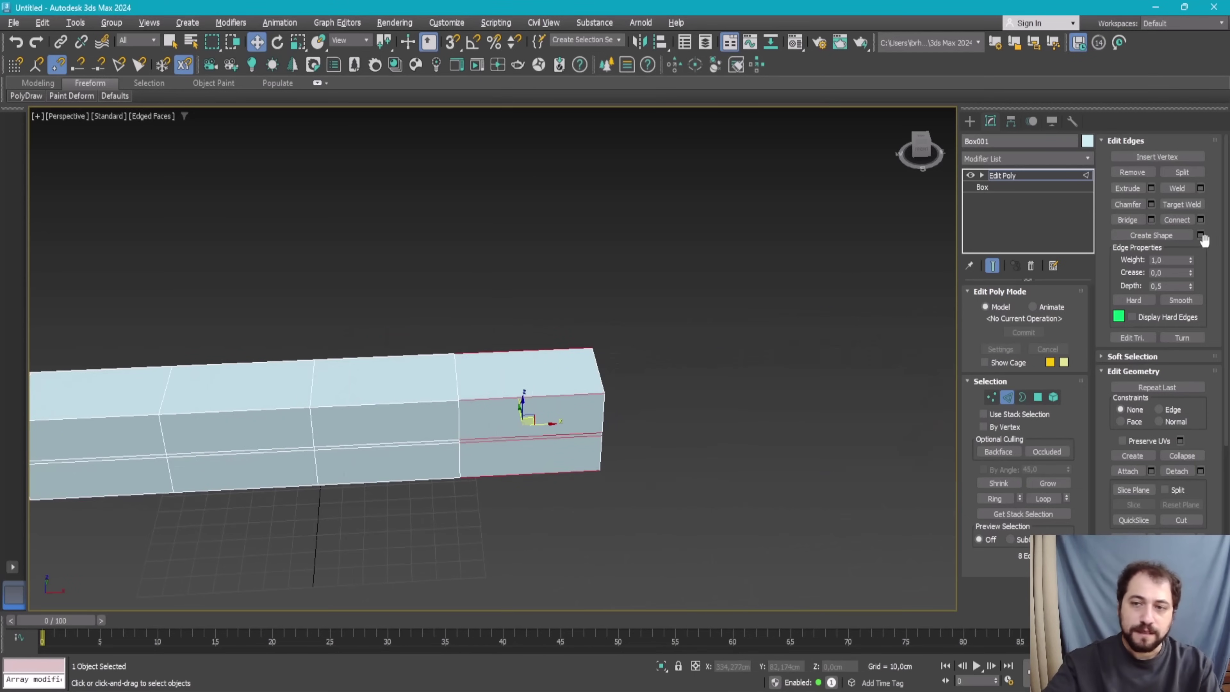
click(1201, 220)
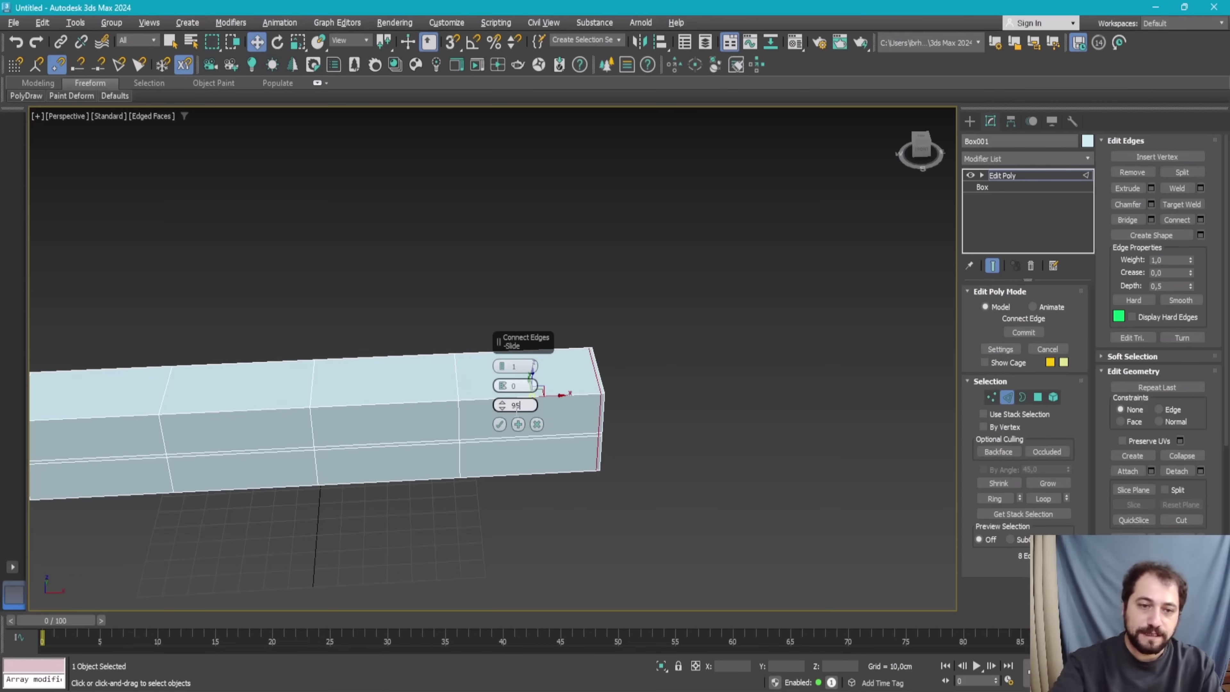
click(499, 424)
scroll(677, 355, down, 2)
scroll(677, 354, up, 3)
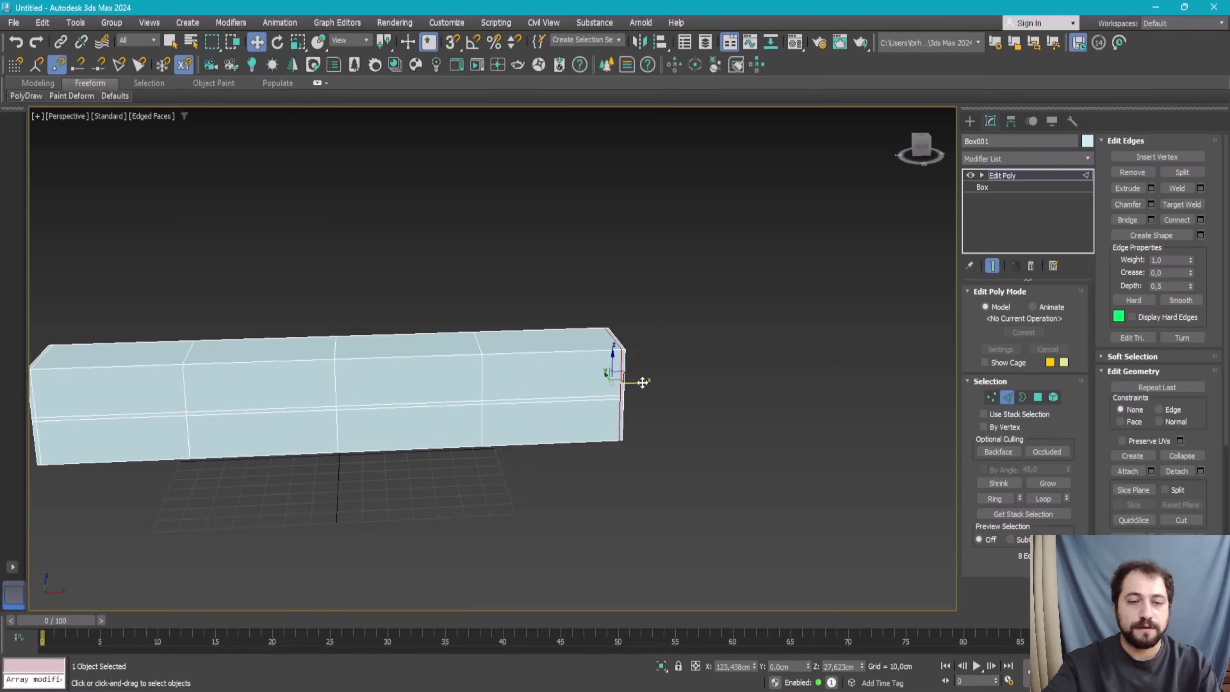
scroll(639, 382, up, 4)
Step: Select the three vertical divider edge loops on the box
key(4)
click(730, 378)
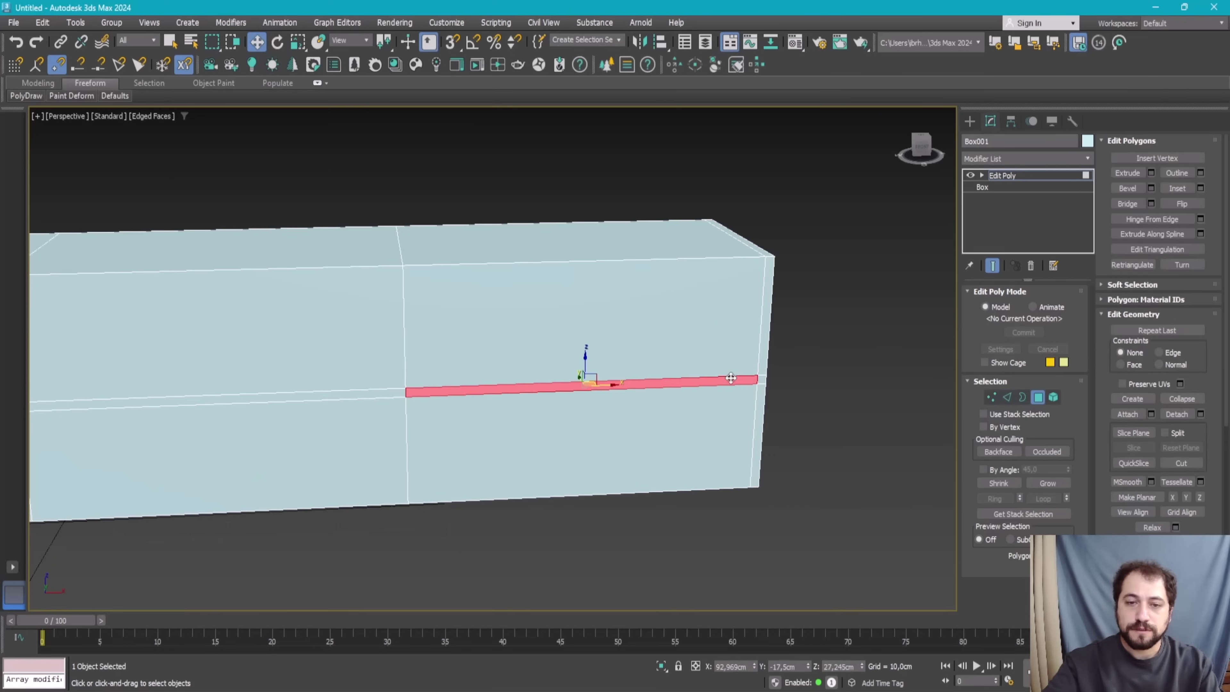
scroll(472, 381, down, 1)
scroll(516, 348, down, 3)
key(2)
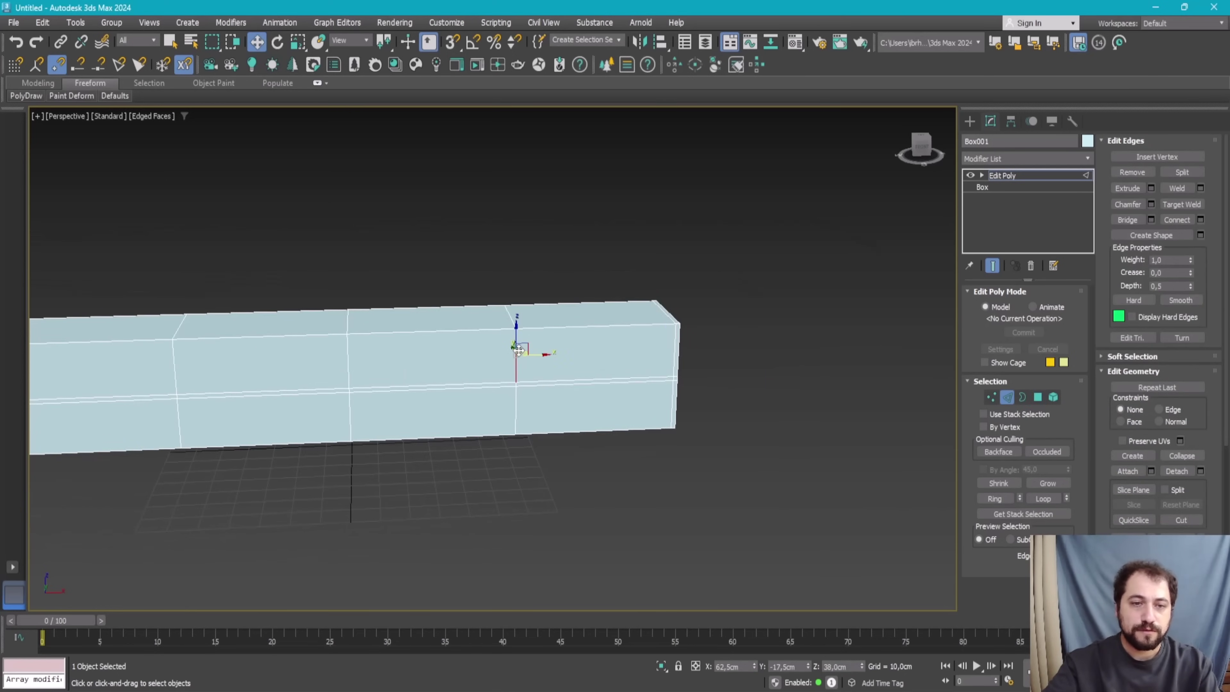
double_click(518, 402)
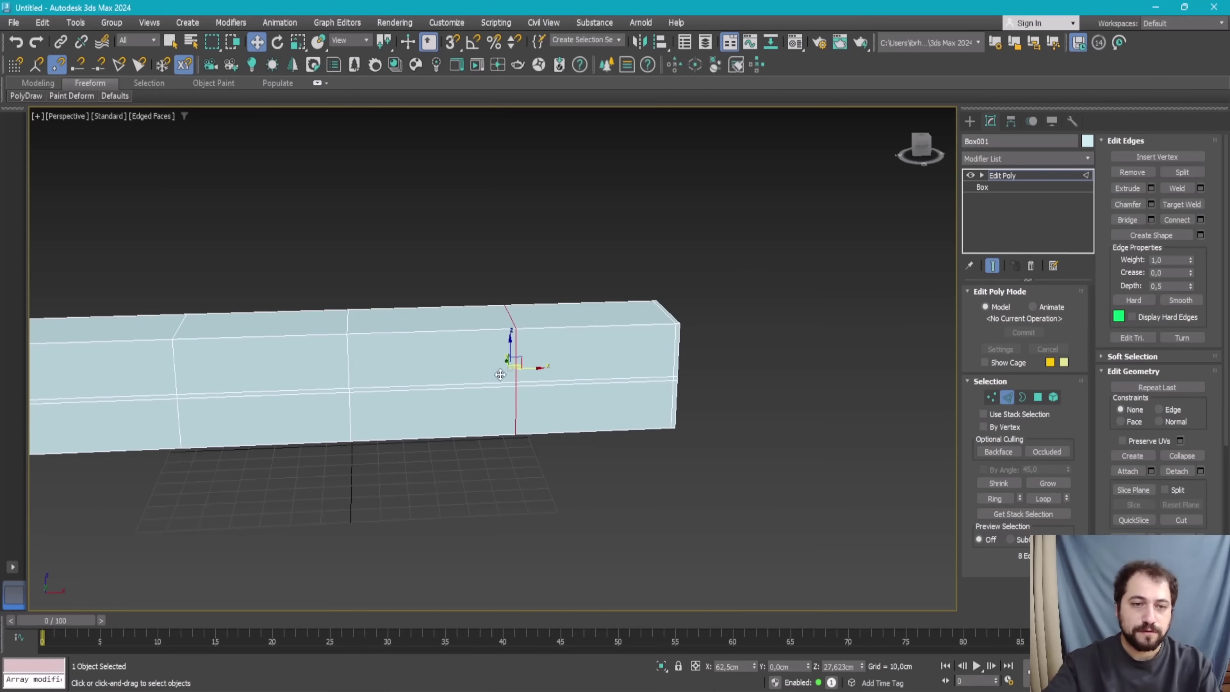
ctrl+double_click(347, 418)
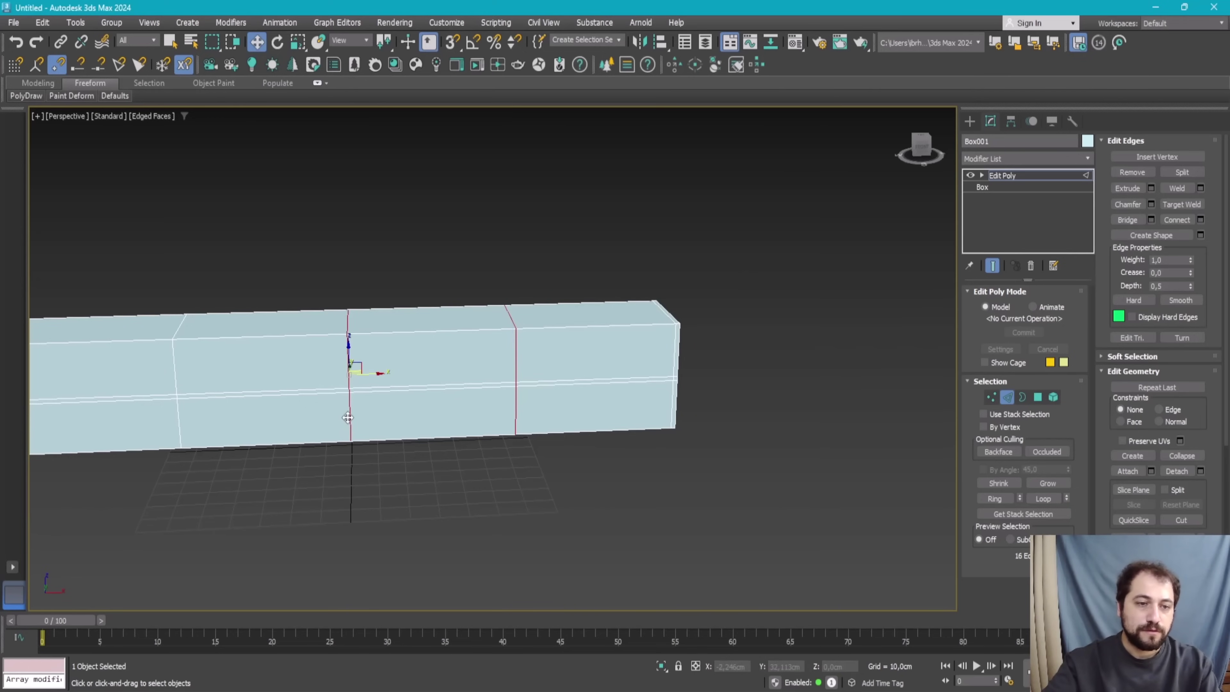
ctrl+double_click(187, 415)
Step: Narrow the selection to the front divider edges and zoom in on them
alt+middle_drag(187, 416, 536, 356)
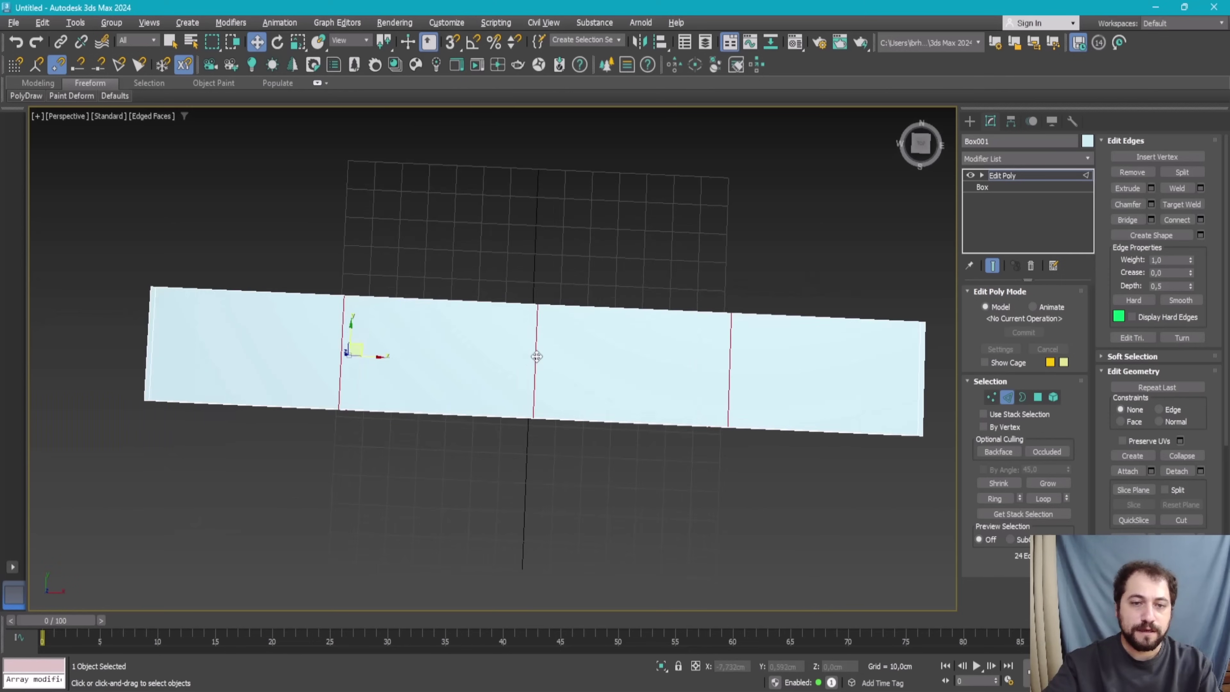
drag(736, 262, 266, 354)
mouse_move(266, 354)
alt+middle_down()
mouse_move(589, 204)
mouse_move(584, 263)
alt+middle_up()
scroll(588, 307, up, 3)
mouse_move(587, 306)
alt+middle_down()
mouse_move(593, 293)
mouse_move(760, 291)
alt+middle_up()
scroll(586, 287, up, 3)
Step: Extrude the divider edges with Height -0,5 cm and Width 0,2 cm
click(1151, 189)
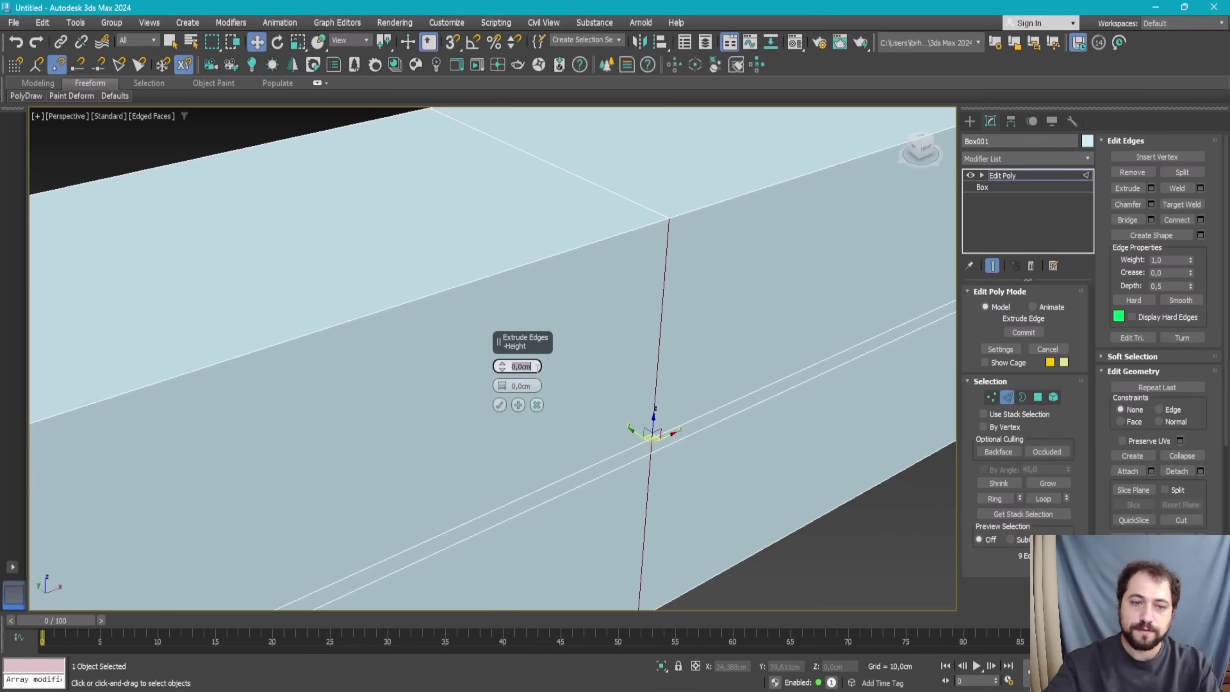
text(-0,5)
key(Return)
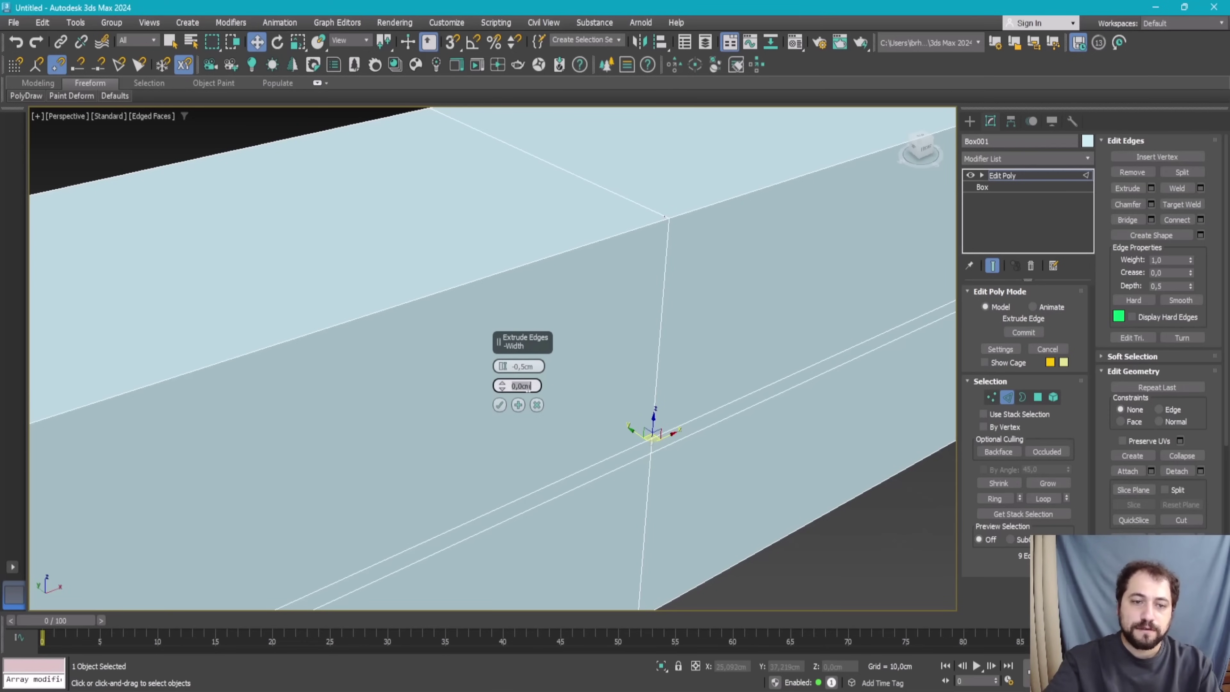
text(0,2)
key(Return)
scroll(472, 353, down, 5)
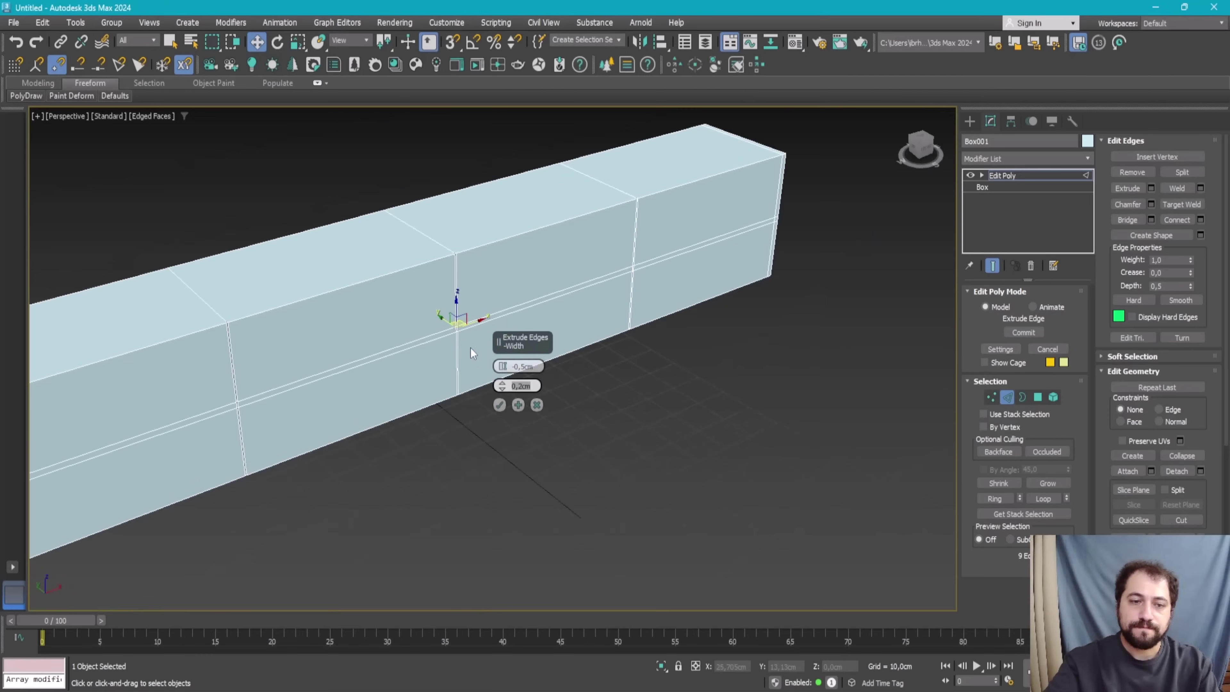
click(498, 405)
scroll(505, 267, up, 2)
Step: Select the four middle-strip polygons and extrude them -2,0 cm inward
scroll(399, 329, up, 4)
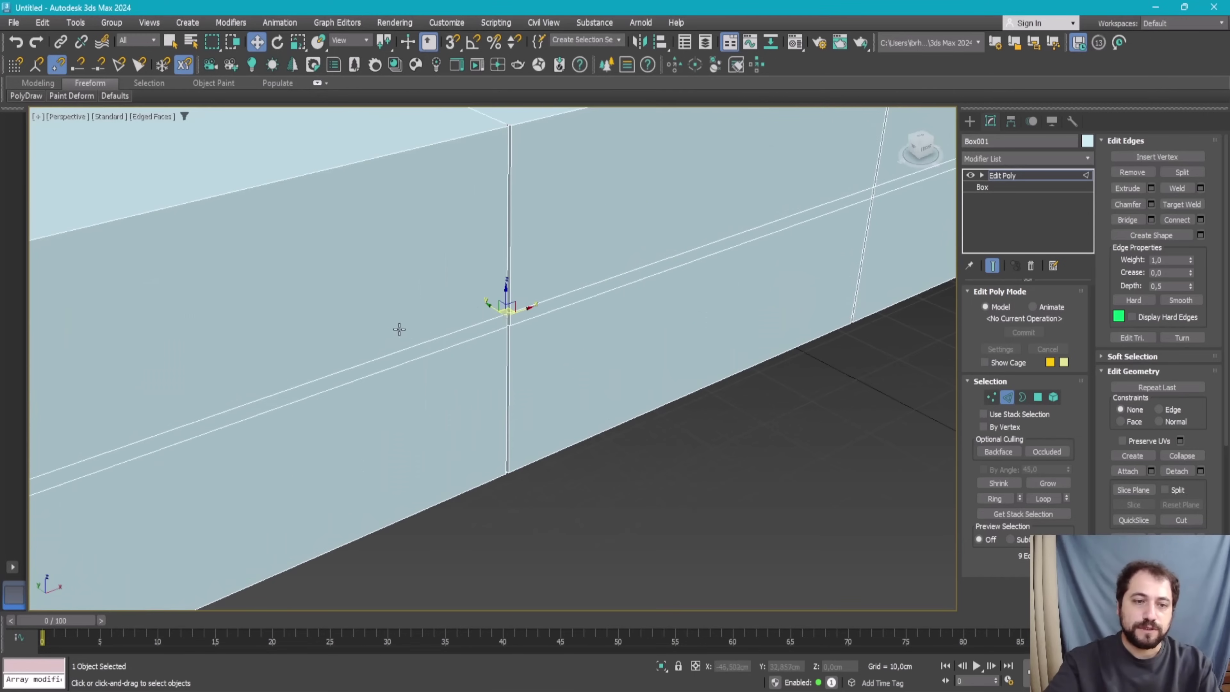
click(1038, 397)
click(487, 328)
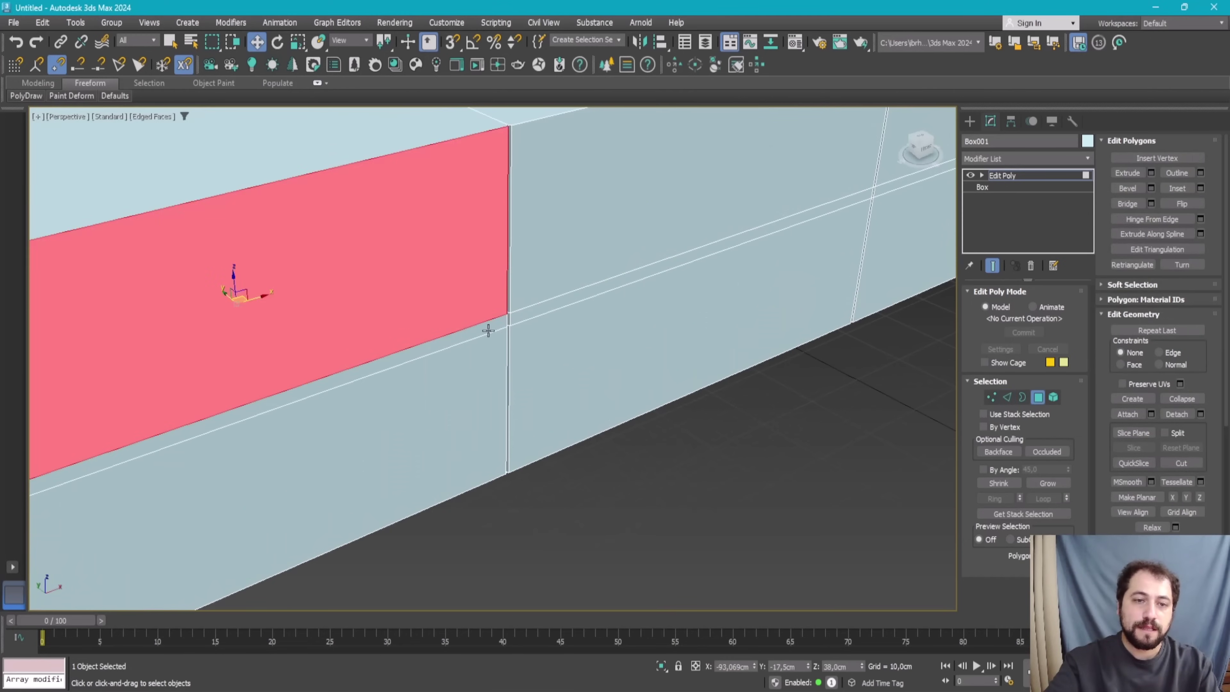
ctrl+click(539, 311)
ctrl+click(898, 188)
scroll(549, 344, down, 3)
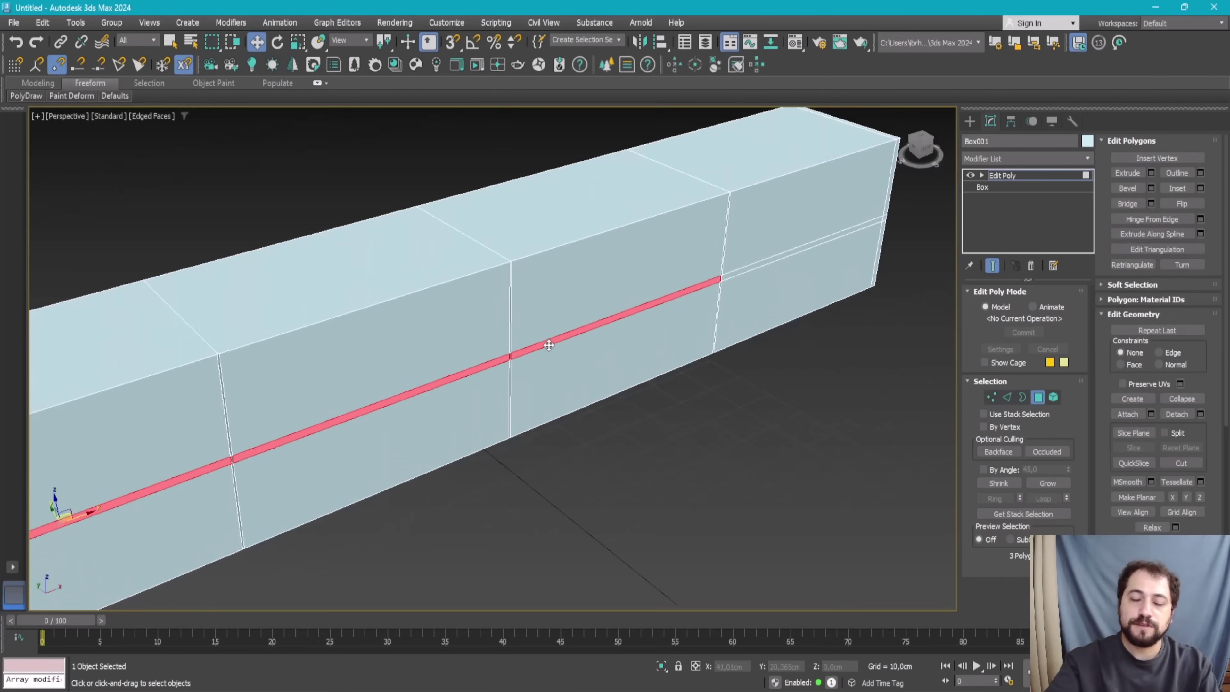
scroll(678, 295, down, 2)
scroll(717, 332, up, 5)
ctrl+click(717, 332)
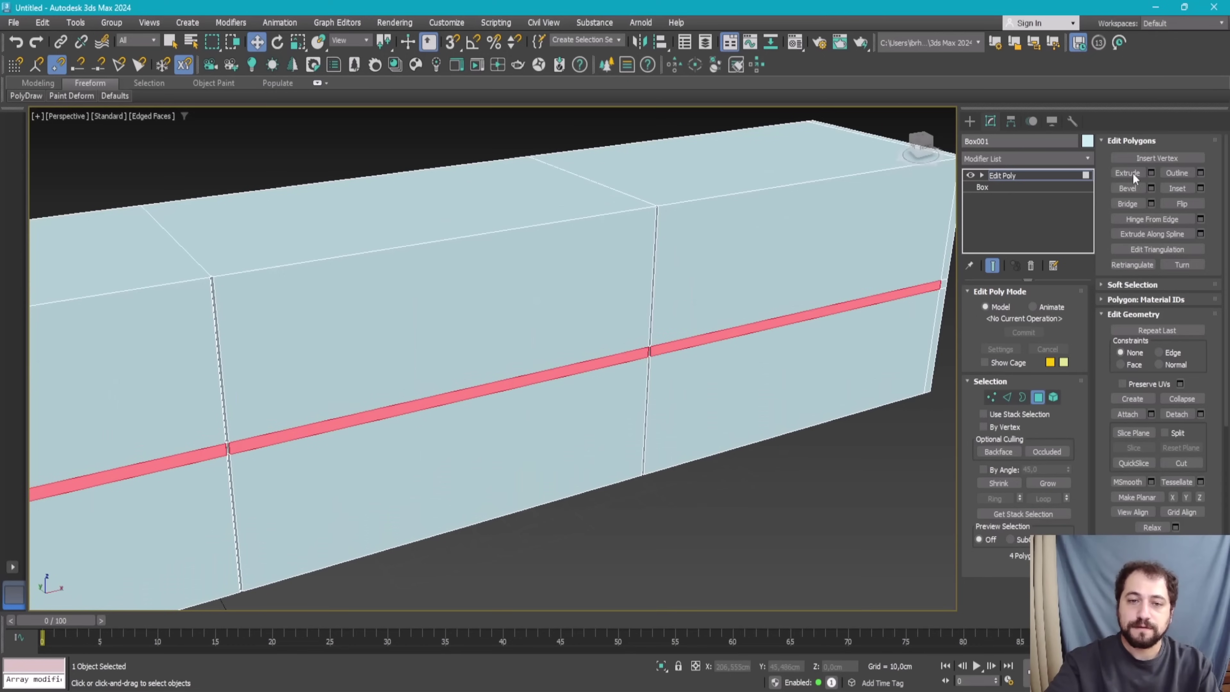
click(1151, 173)
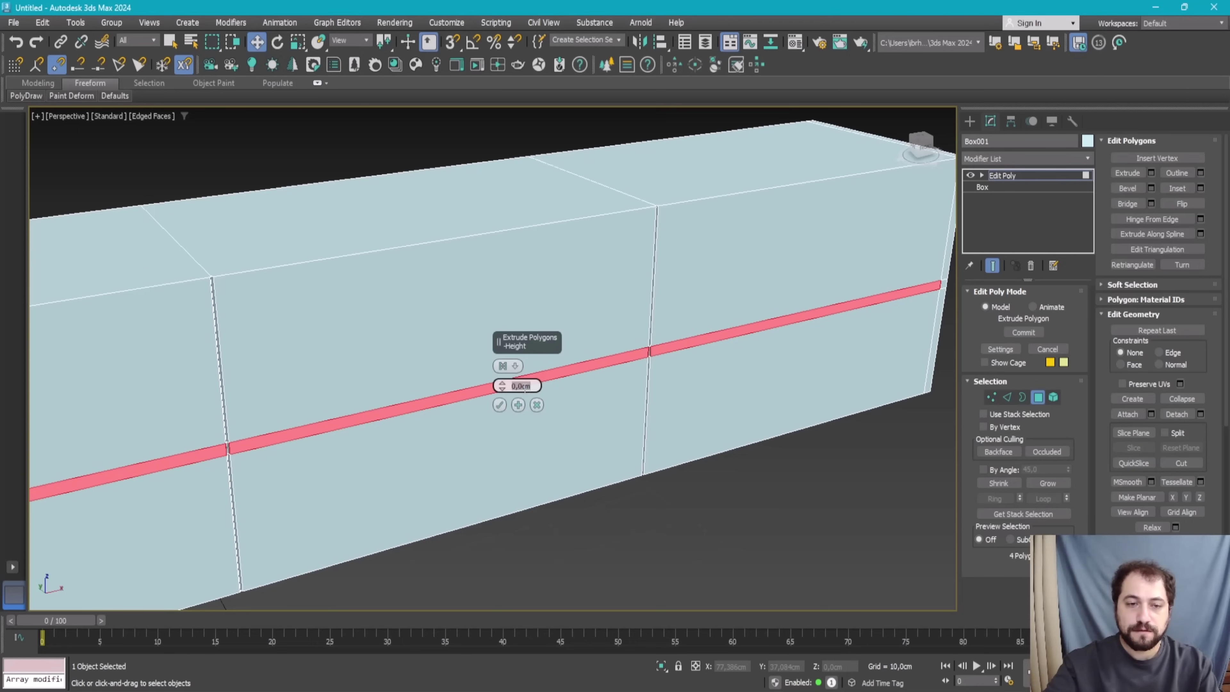
text(-2)
key(Return)
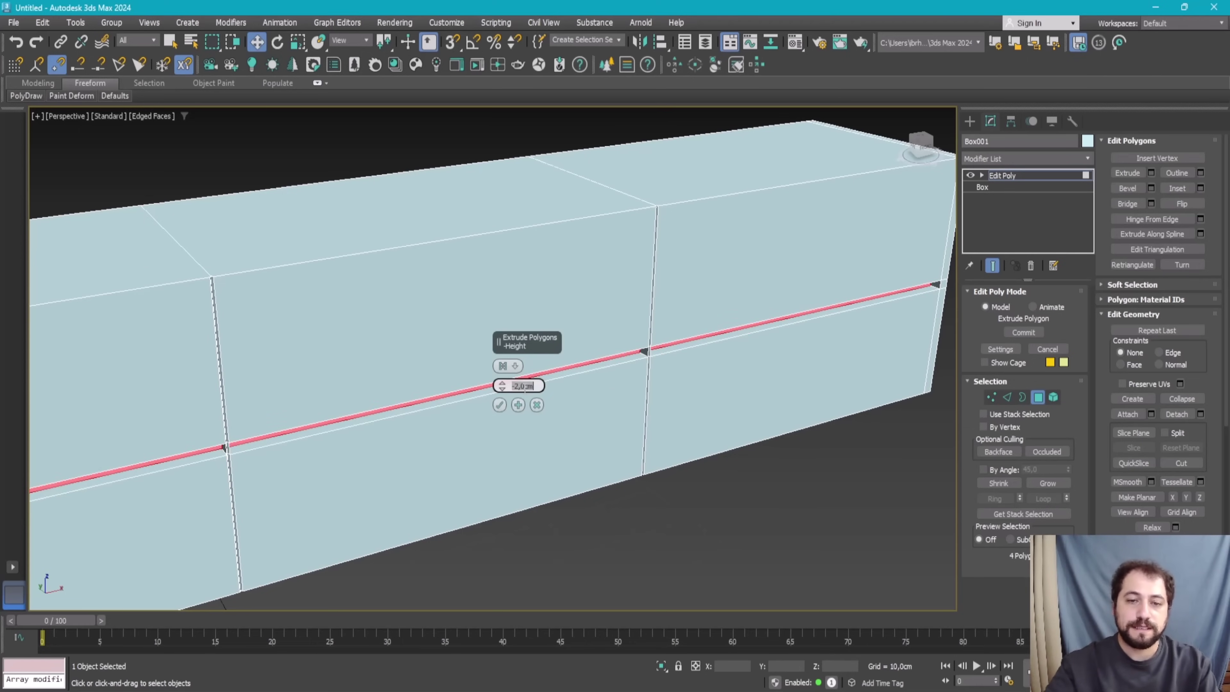
click(499, 405)
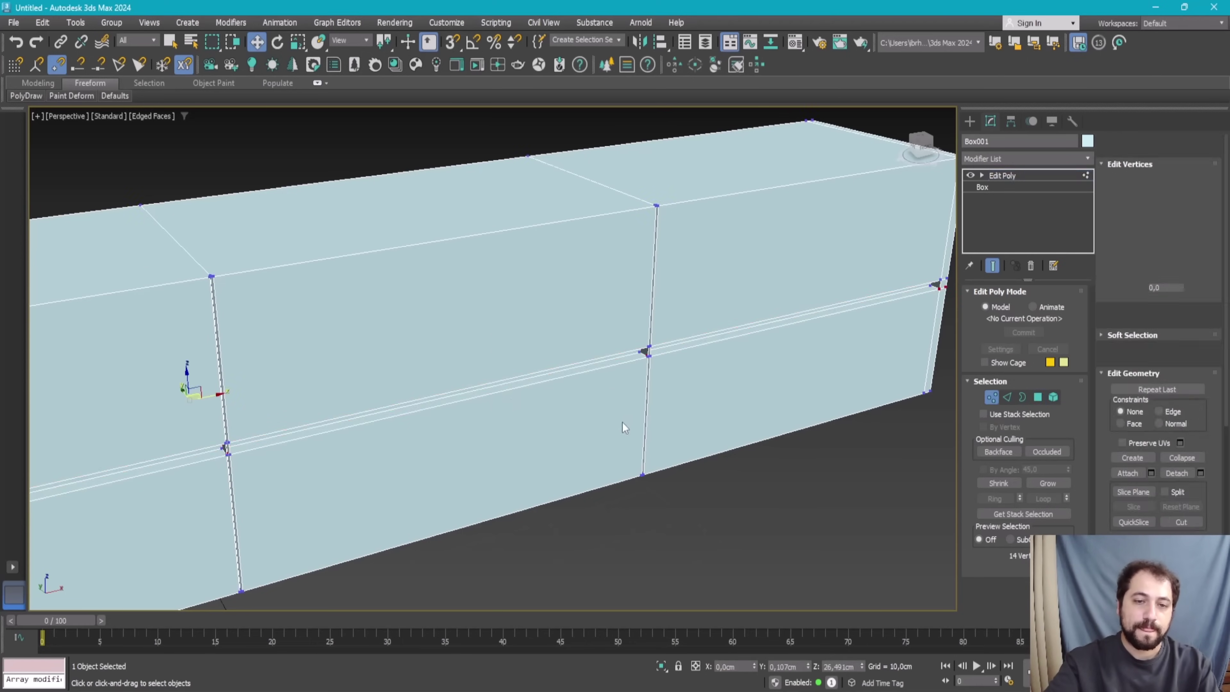
scroll(607, 352, down, 10)
click(585, 277)
scroll(522, 302, up, 5)
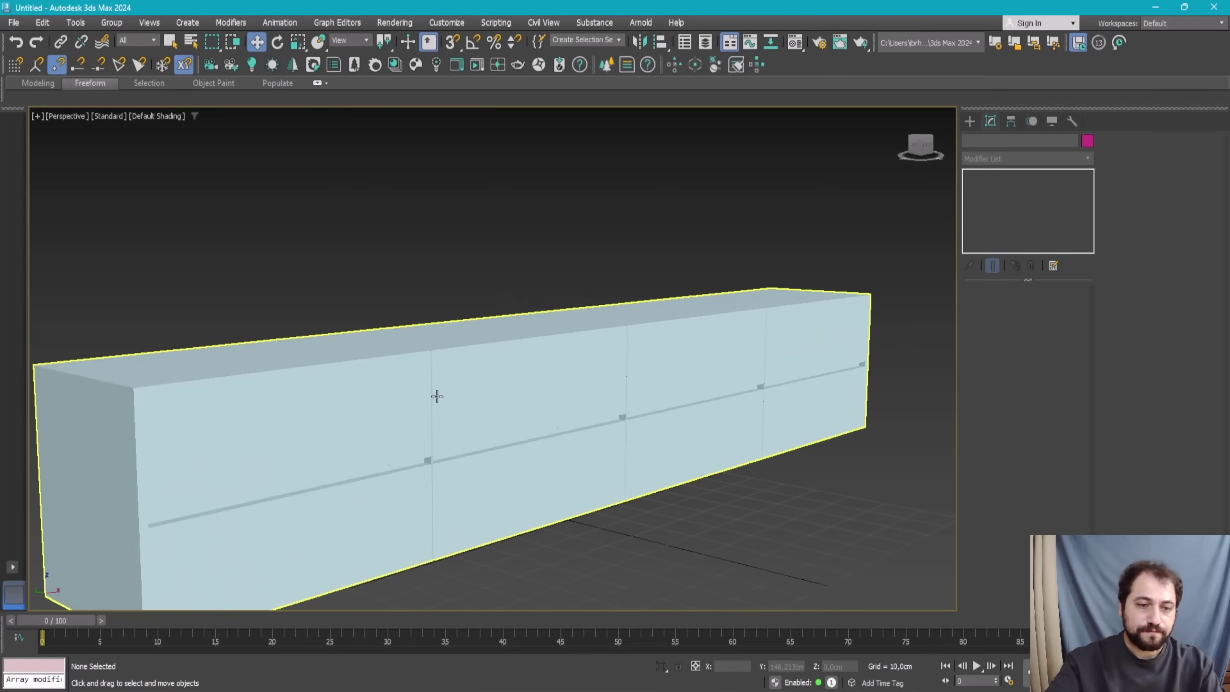
alt+middle_drag(434, 393, 478, 302)
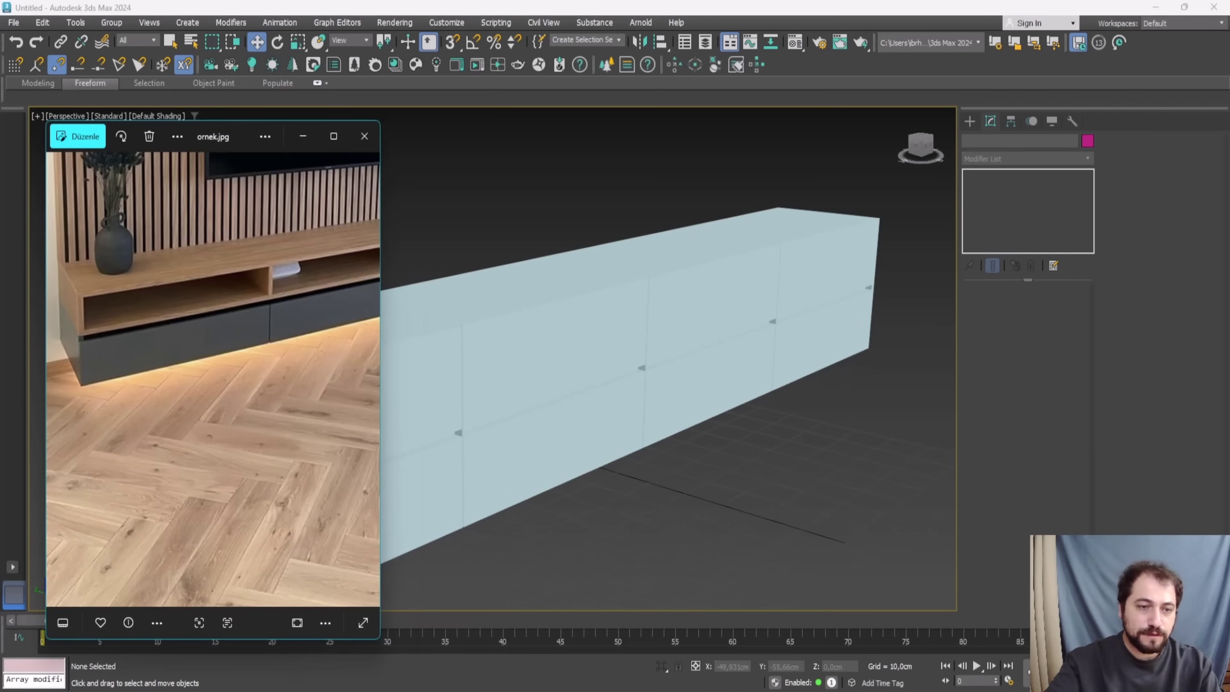
click(593, 488)
scroll(592, 489, up, 5)
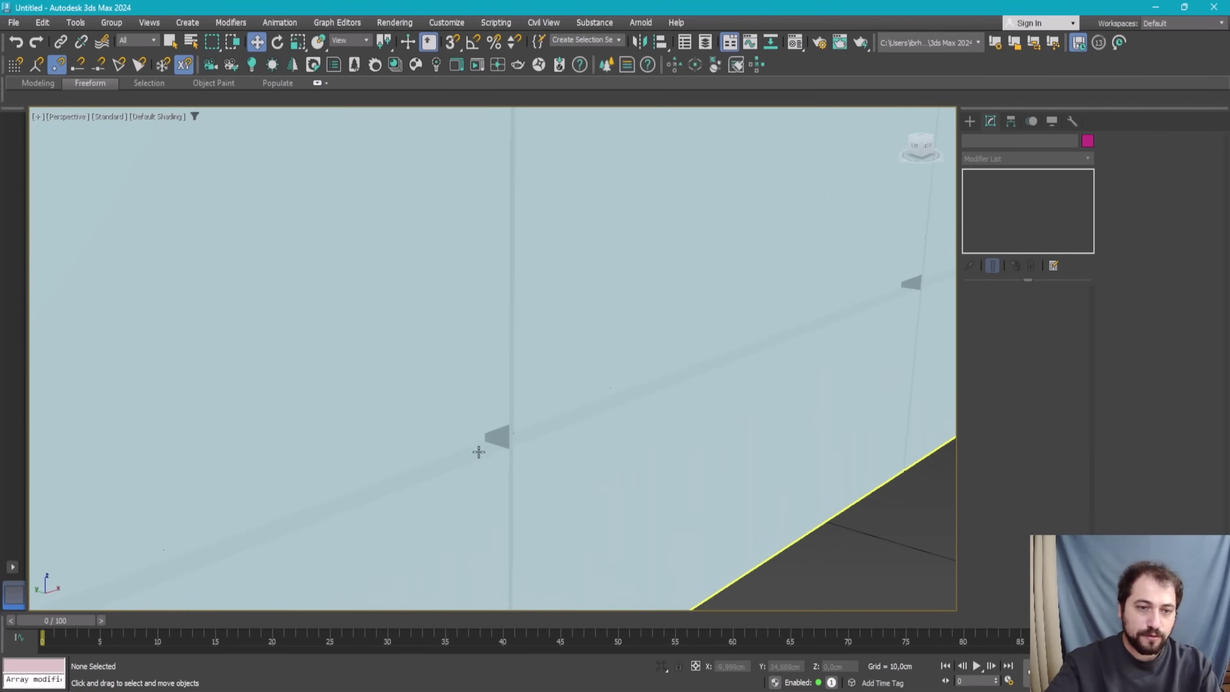
click(479, 443)
click(1038, 397)
Step: Select the long strip of recessed polygons inside Box001's front groove
click(494, 424)
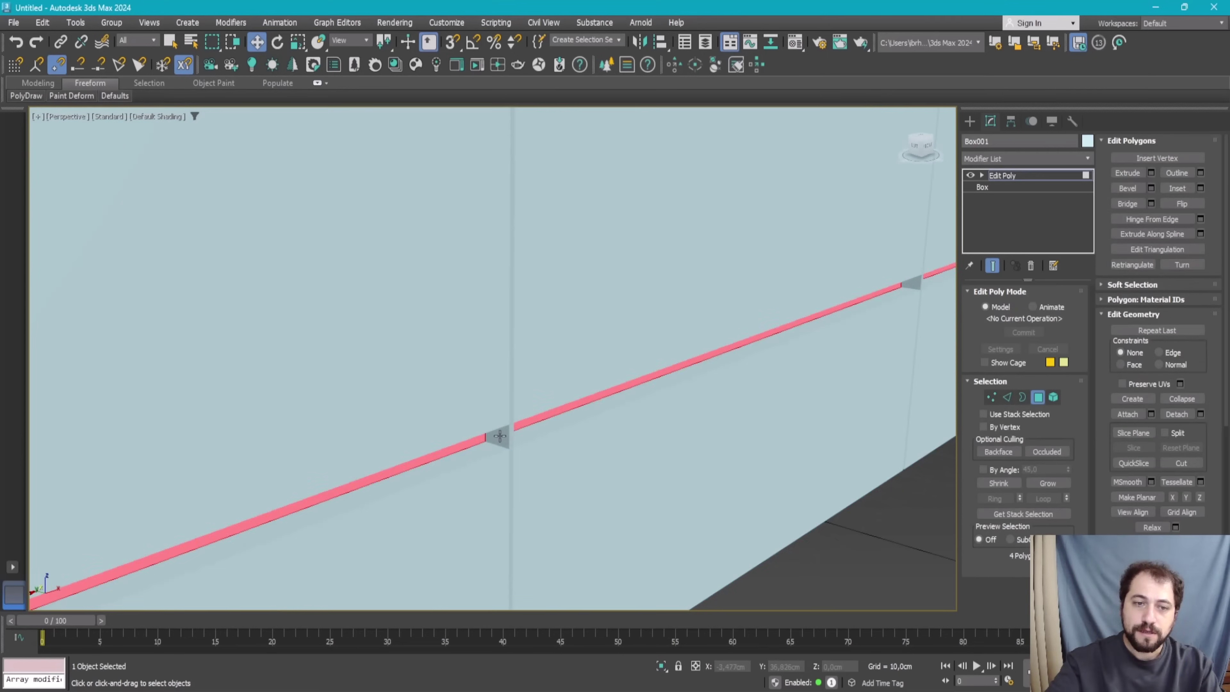
scroll(552, 415, up, 3)
scroll(553, 415, down, 5)
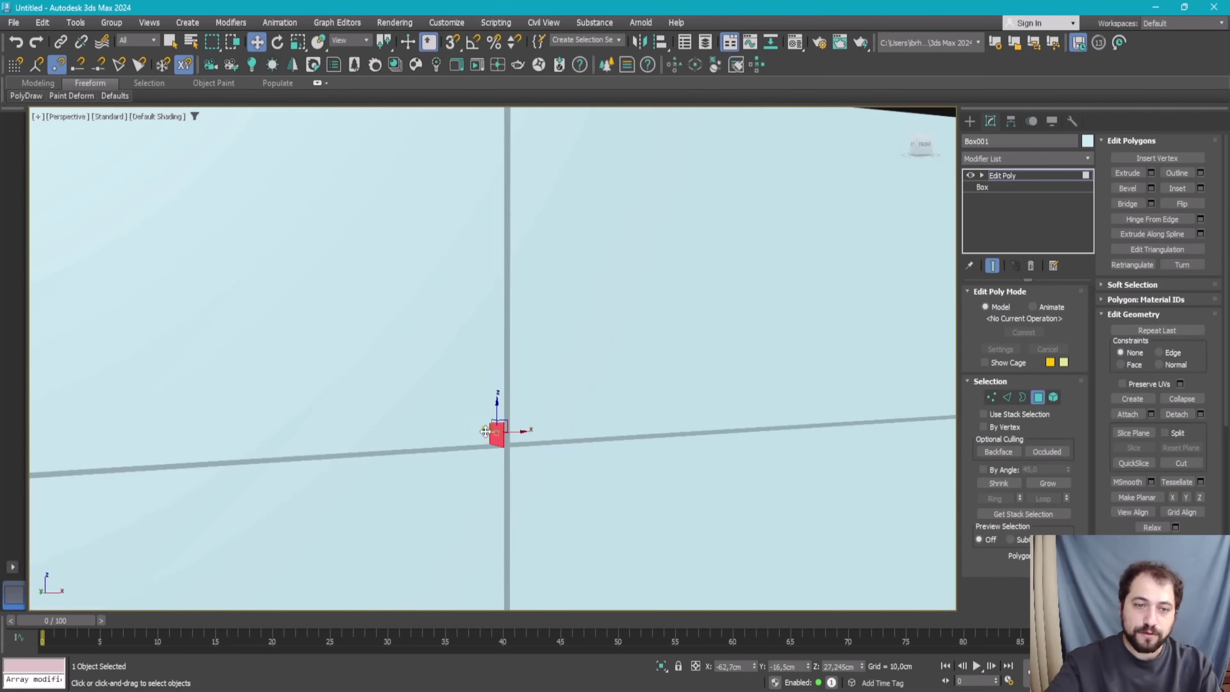
scroll(526, 433, up, 1)
ctrl+click(527, 433)
mouse_move(526, 433)
alt+middle_down()
mouse_move(503, 421)
mouse_move(622, 444)
alt+middle_up()
click(519, 442)
click(520, 442)
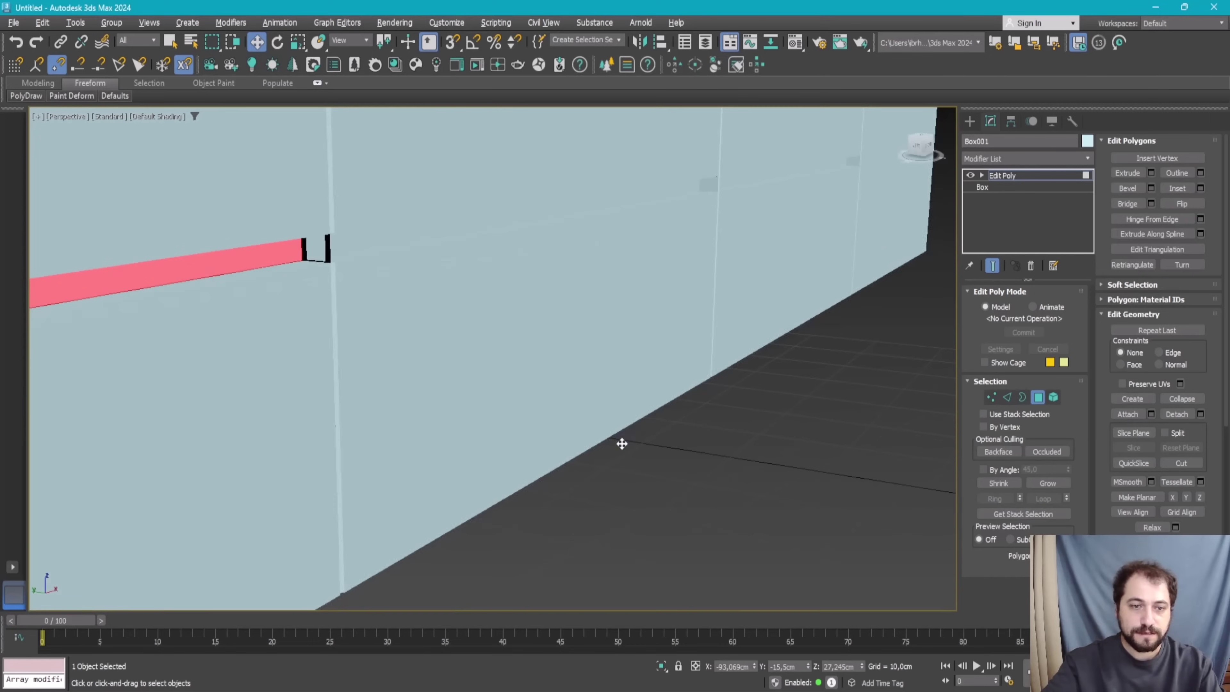
alt+middle_drag(328, 260, 368, 301)
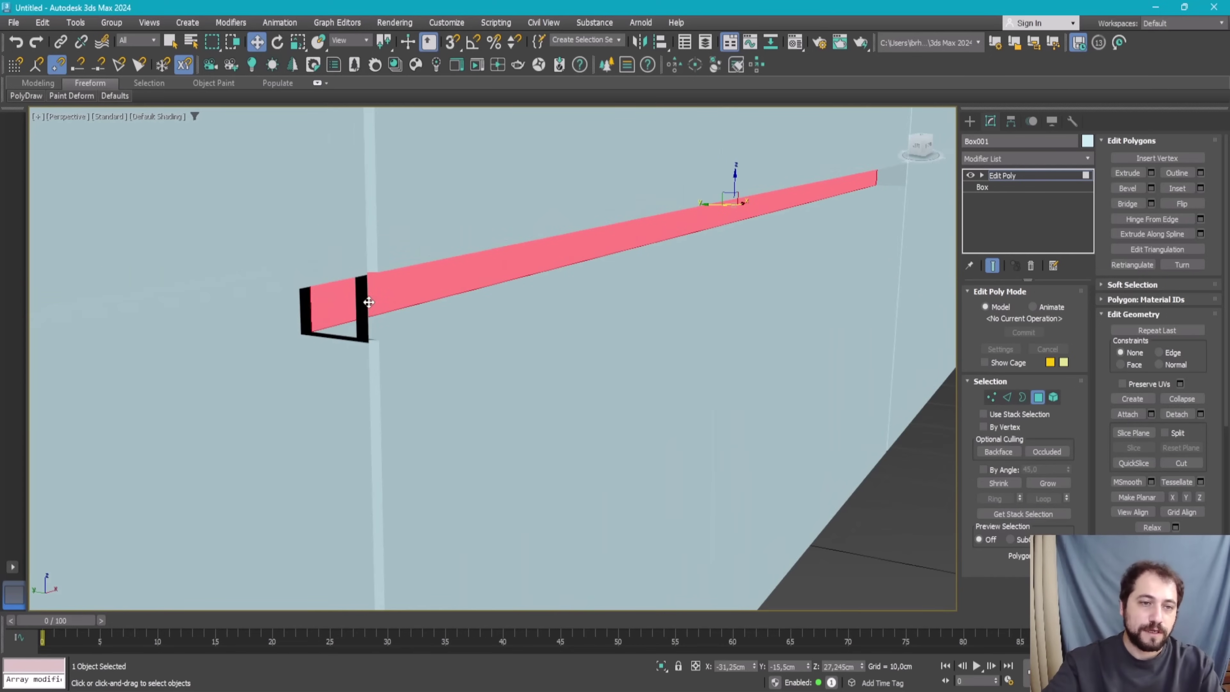
Step: In the maximized Left view, drop the strip's front part and add the wide groove band
key(alt+w)
key(alt+w)
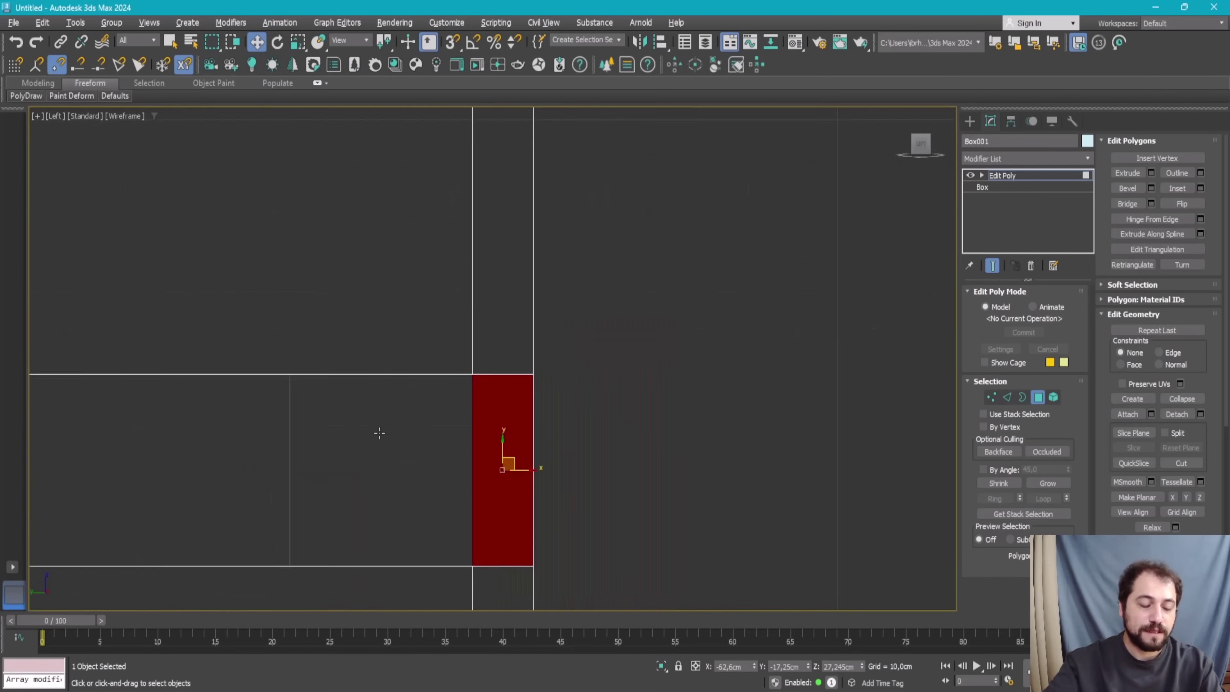
scroll(405, 440, up, 5)
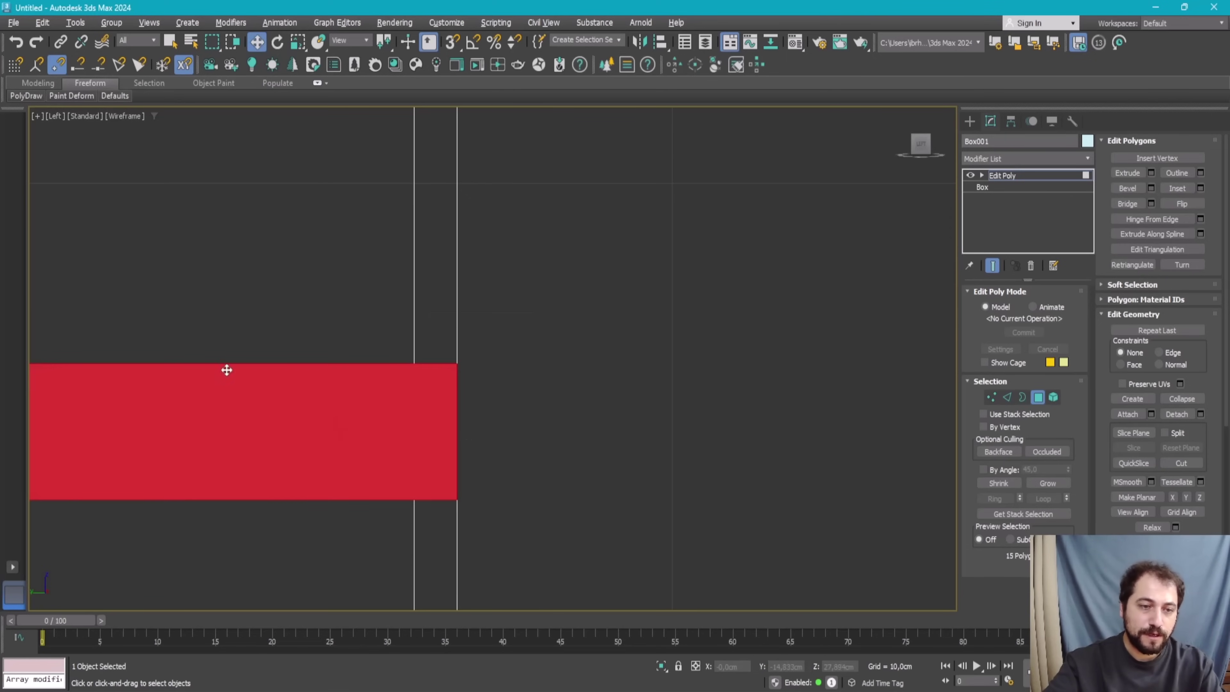
alt+drag(226, 369, 148, 587)
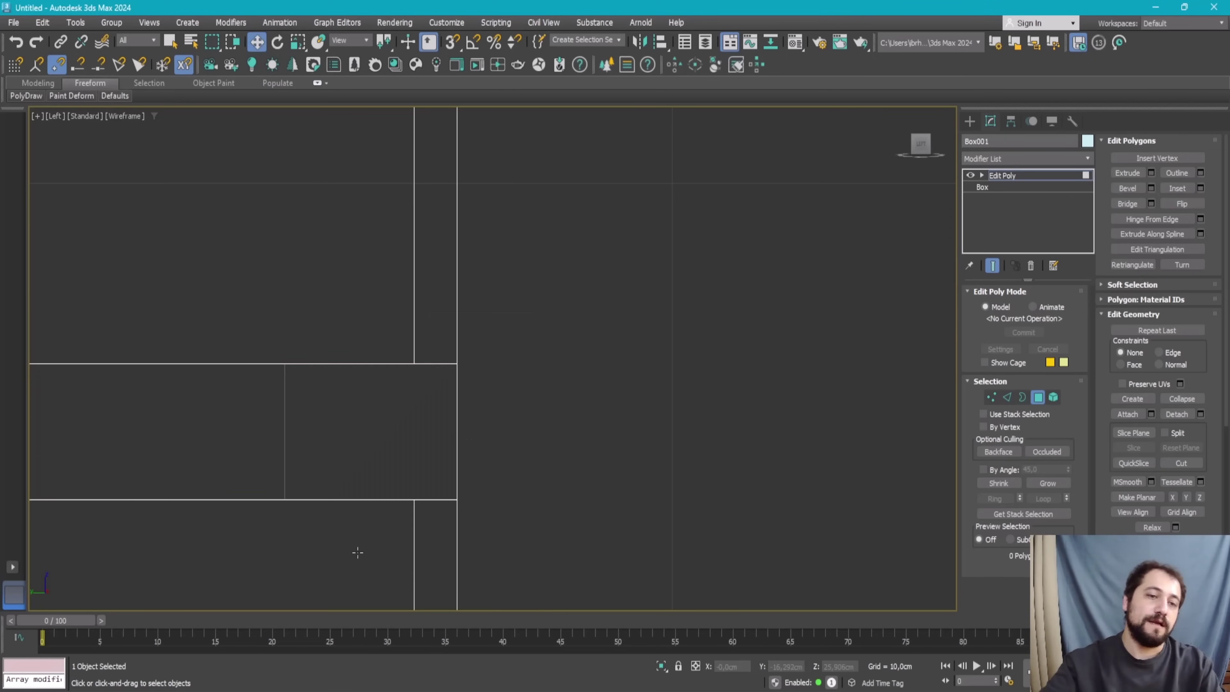
click(409, 426)
key(alt+w)
key(alt+w)
scroll(688, 489, down, 2)
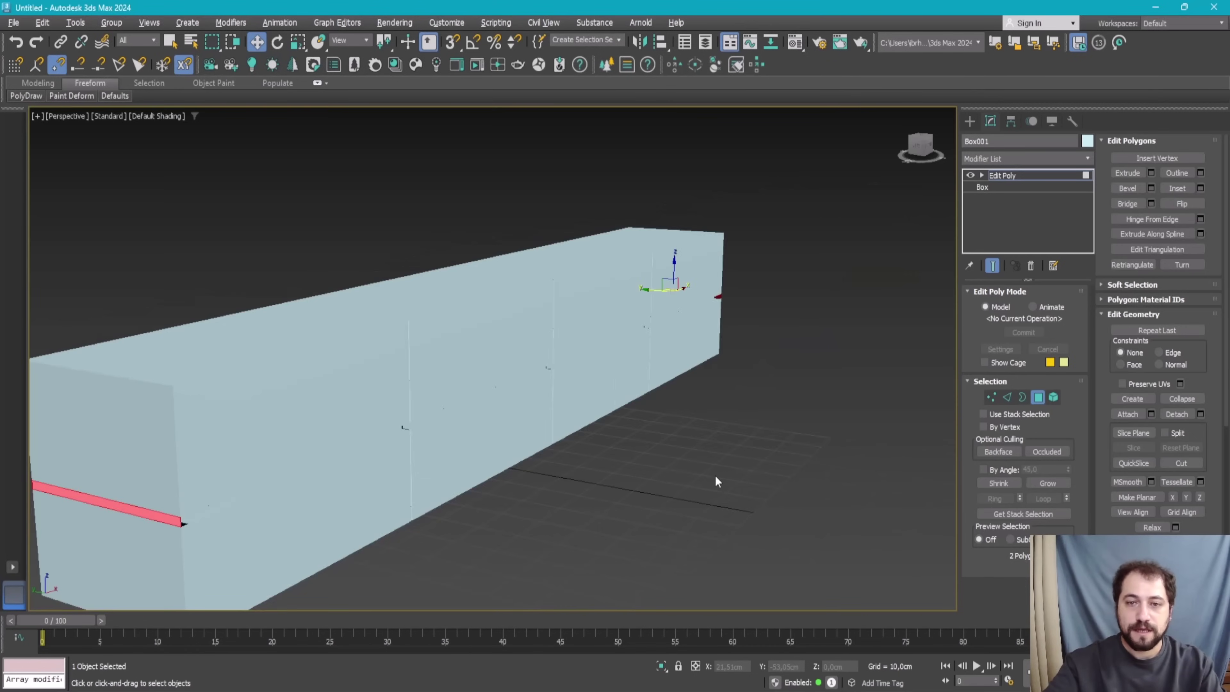
scroll(712, 482, down, 4)
scroll(389, 526, up, 6)
Step: From an angle showing two box faces, select all connected groove polygons
alt+middle_drag(390, 527, 387, 516)
scroll(541, 417, up, 3)
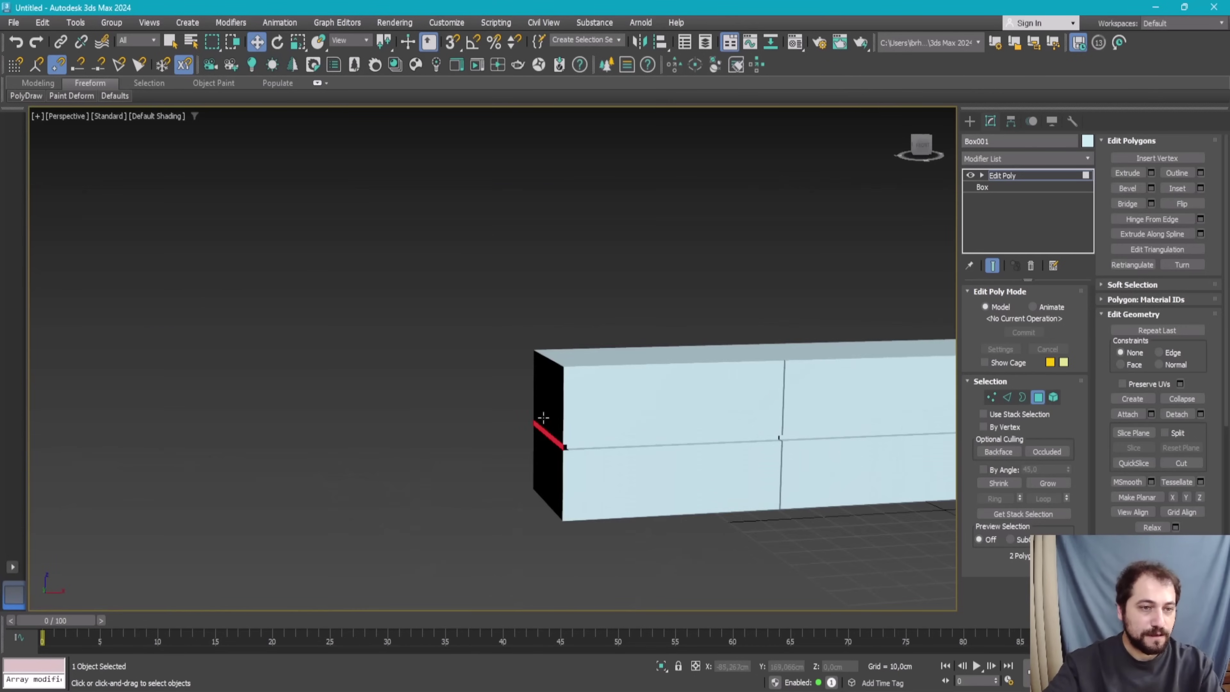
scroll(541, 412, up, 3)
scroll(541, 409, up, 3)
scroll(541, 409, down, 3)
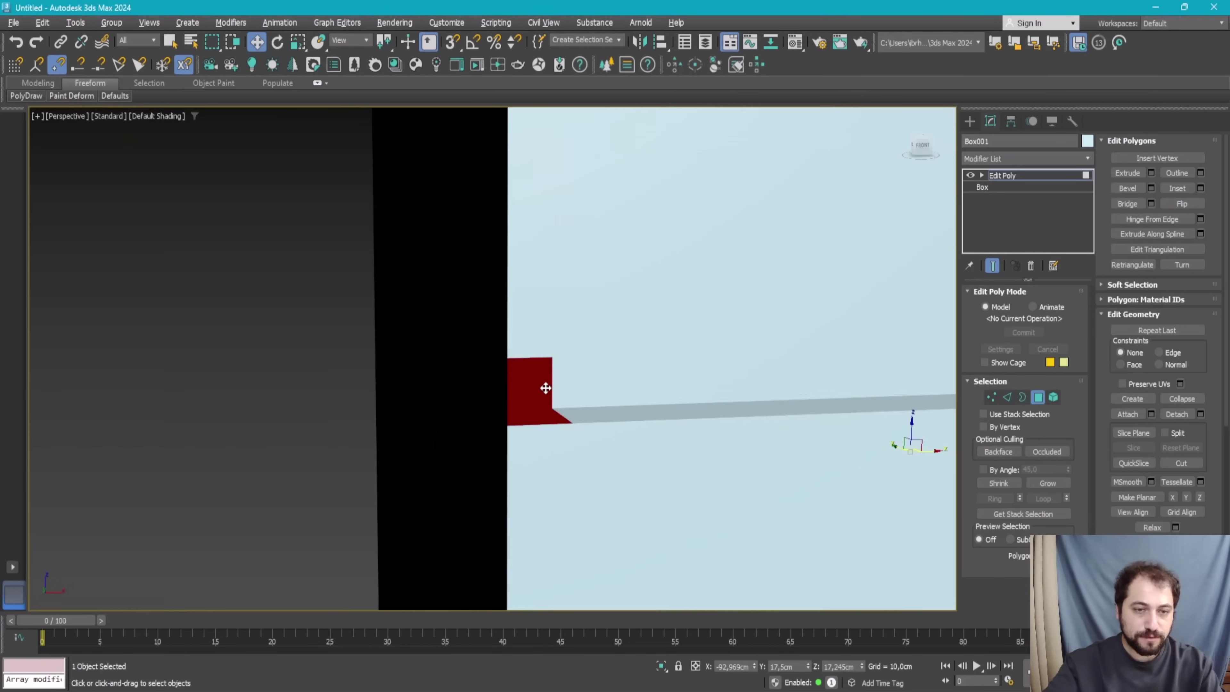
scroll(538, 394, down, 3)
mouse_move(228, 310)
alt+middle_down()
mouse_move(236, 335)
mouse_move(793, 456)
alt+middle_up()
double_click(271, 328)
scroll(658, 426, down, 3)
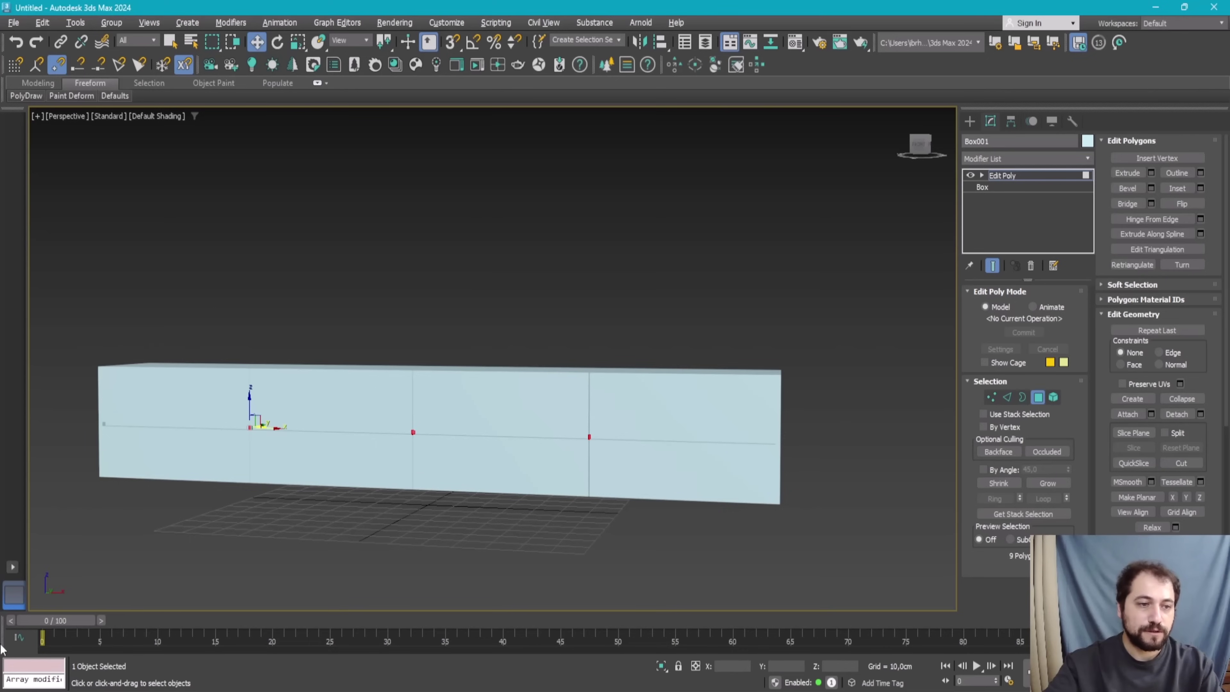
Step: Clear the polygon selection and pick faces at Box001's groove junction
click(462, 591)
alt+middle_drag(463, 591, 526, 607)
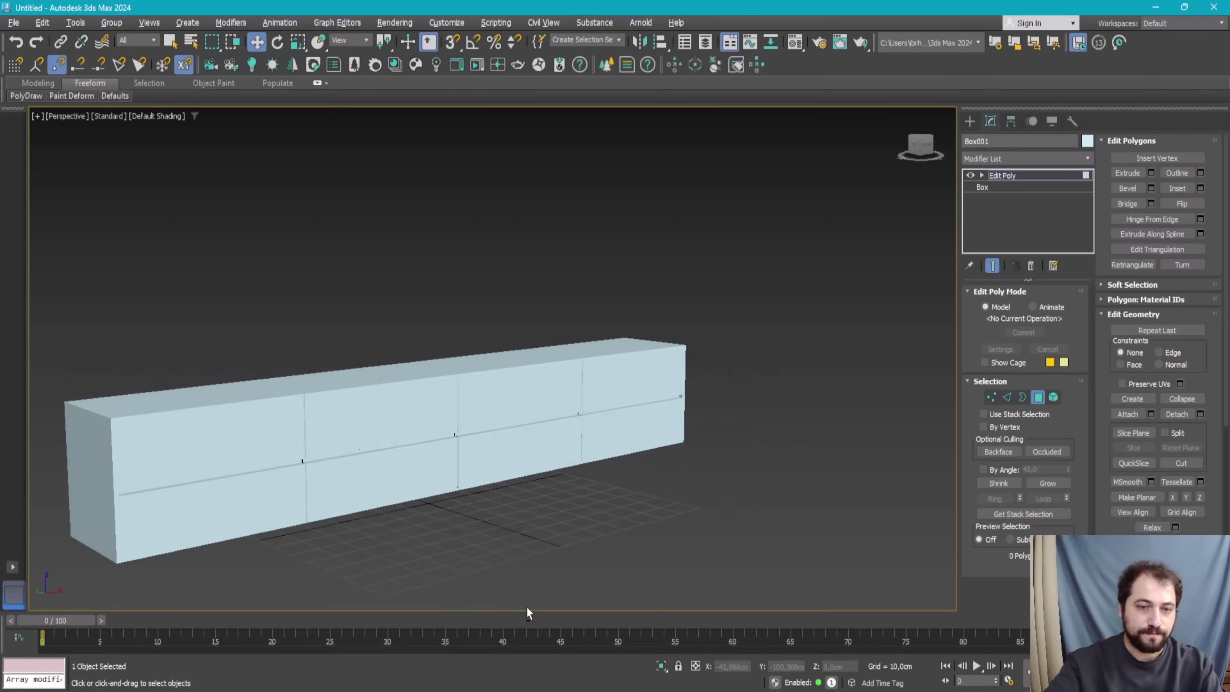
scroll(648, 390, up, 5)
click(647, 410)
alt+middle_drag(648, 409, 403, 456)
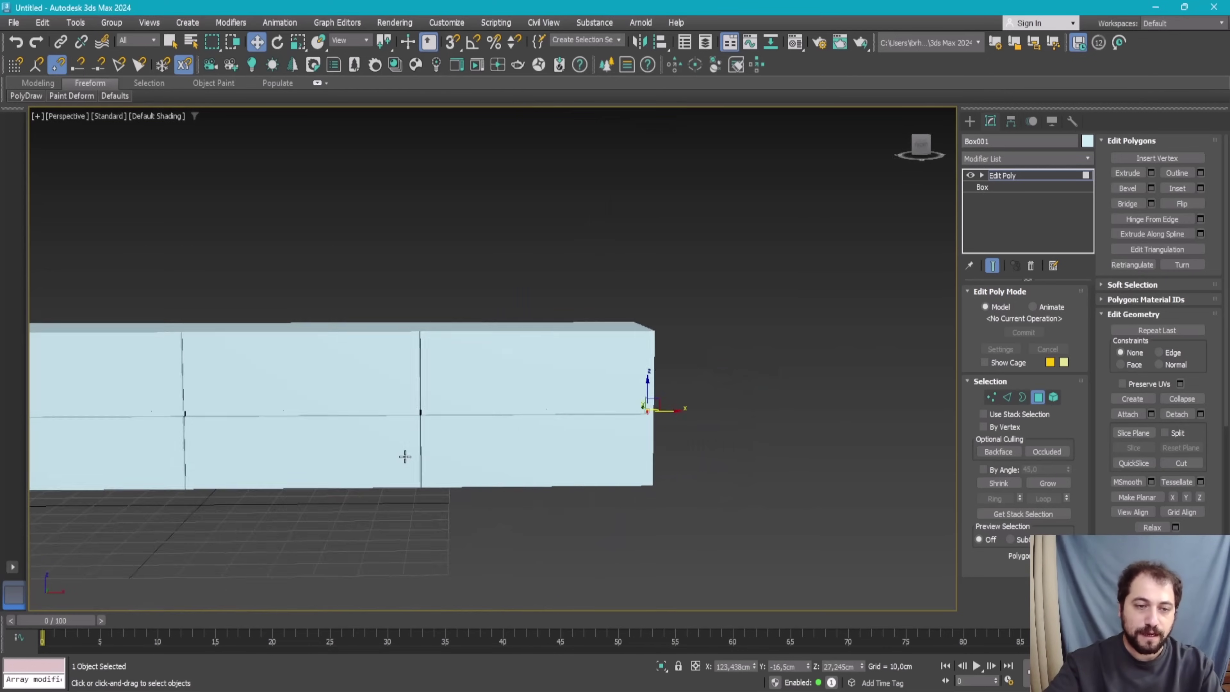
scroll(437, 405, up, 5)
scroll(437, 406, up, 3)
click(390, 395)
alt+middle_drag(390, 395, 420, 398)
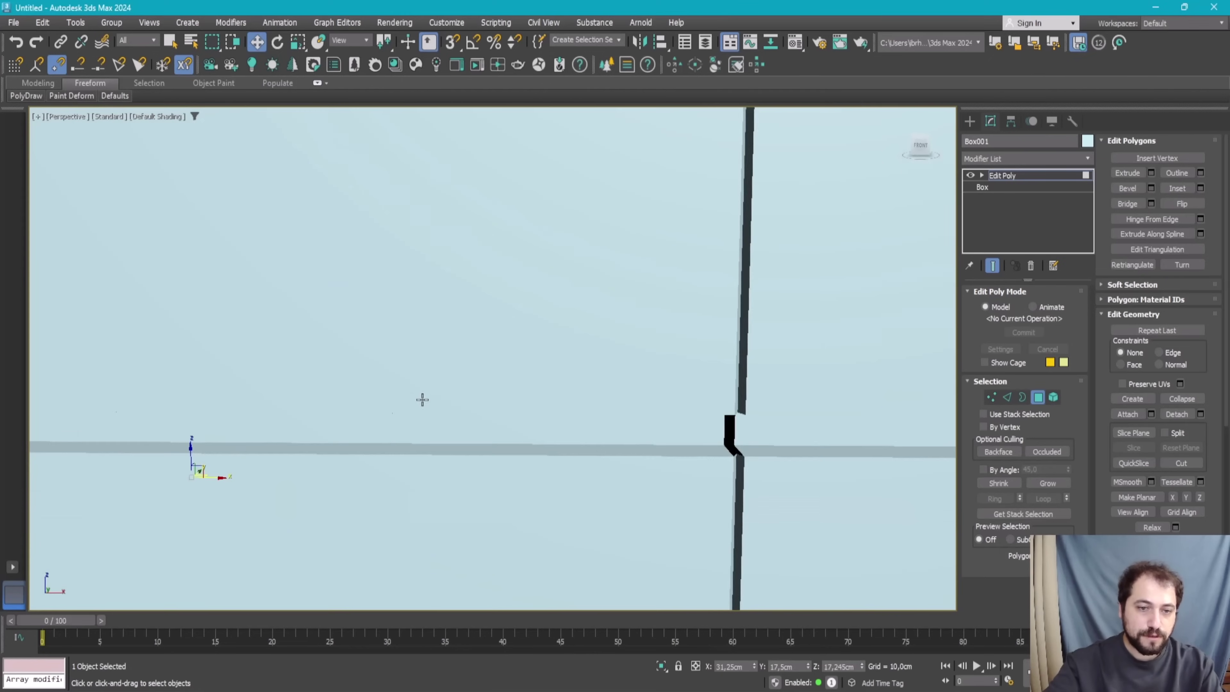
scroll(717, 443, up, 3)
mouse_move(716, 443)
middle_down()
mouse_move(447, 453)
mouse_move(431, 426)
mouse_move(450, 400)
middle_up()
click(623, 321)
Step: At edge level, select the edges and border around the joint opening and frame them
key(2)
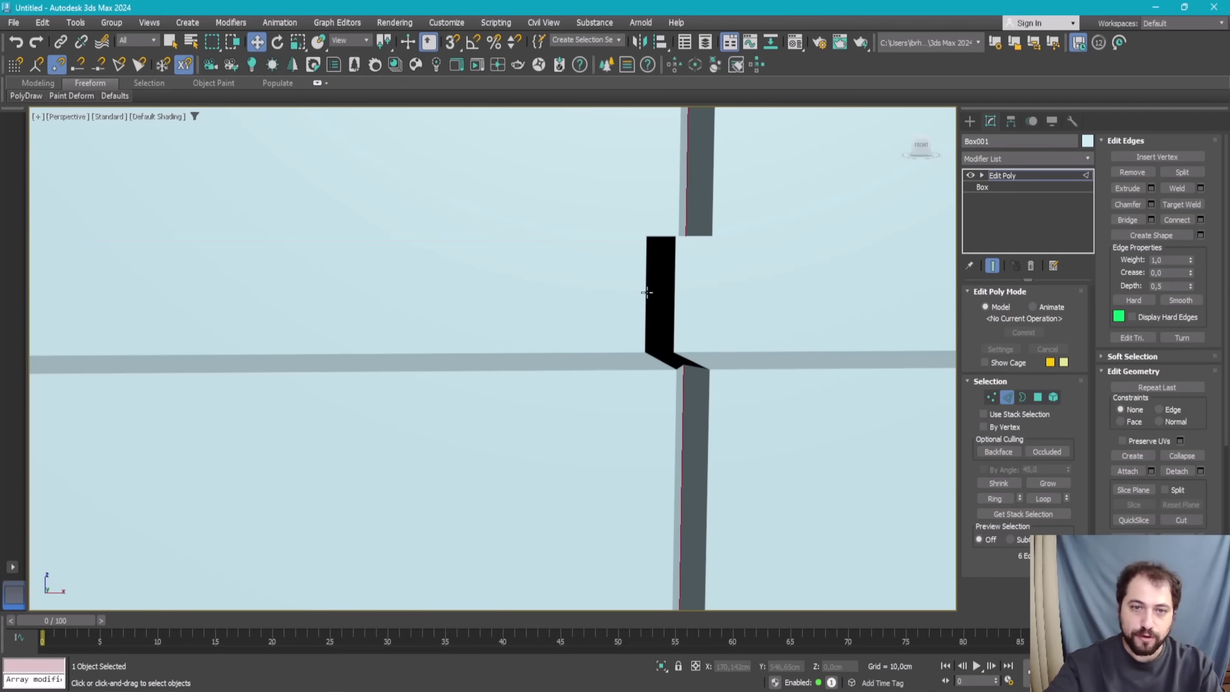
click(646, 291)
mouse_move(675, 324)
alt+middle_down()
mouse_move(651, 363)
mouse_move(409, 370)
mouse_move(314, 403)
alt+middle_up()
click(1023, 397)
scroll(313, 399, up, 5)
scroll(313, 399, up, 2)
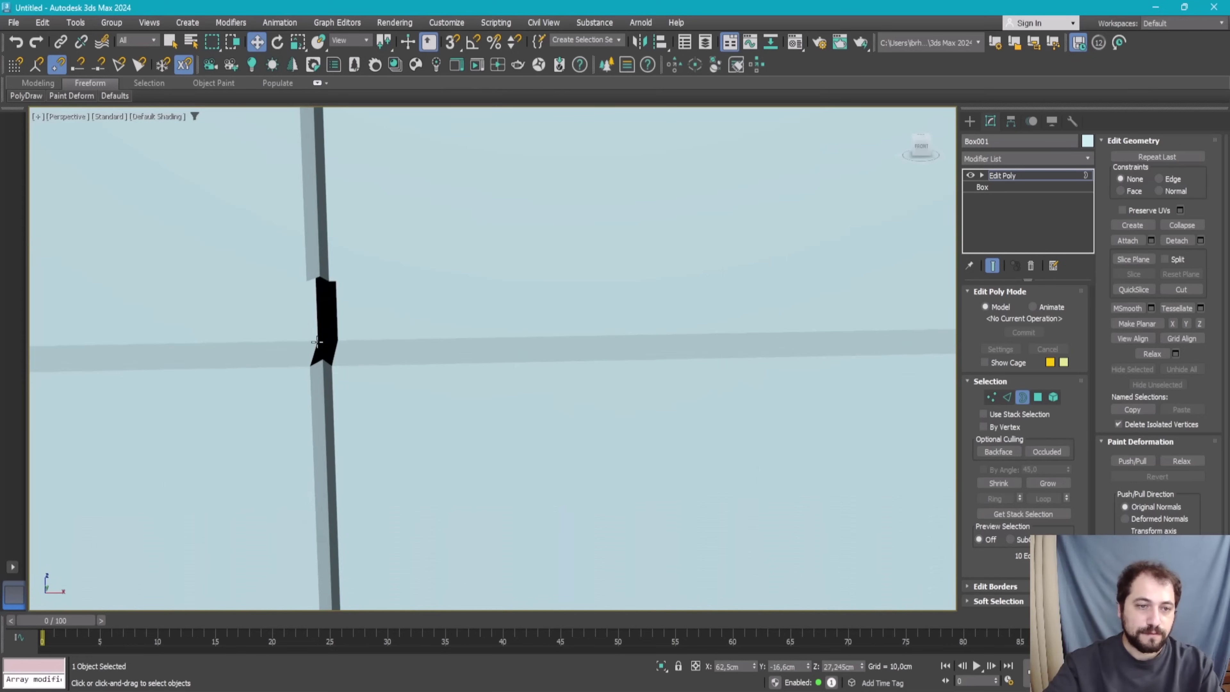
scroll(215, 375, down, 5)
middle_drag(215, 375, 279, 357)
scroll(288, 371, down, 3)
scroll(192, 404, up, 5)
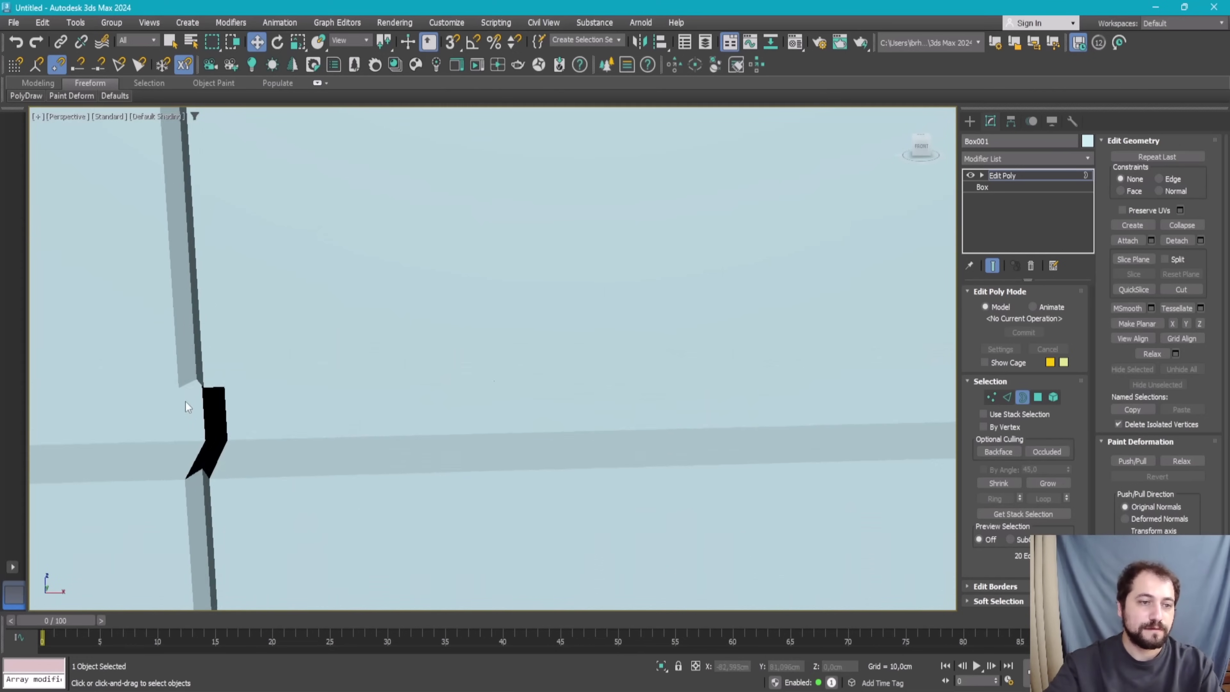
scroll(212, 415, up, 2)
mouse_move(218, 409)
alt+middle_down()
mouse_move(234, 386)
mouse_move(304, 373)
alt+middle_up()
scroll(234, 387, up, 5)
scroll(304, 372, down, 5)
scroll(320, 211, up, 3)
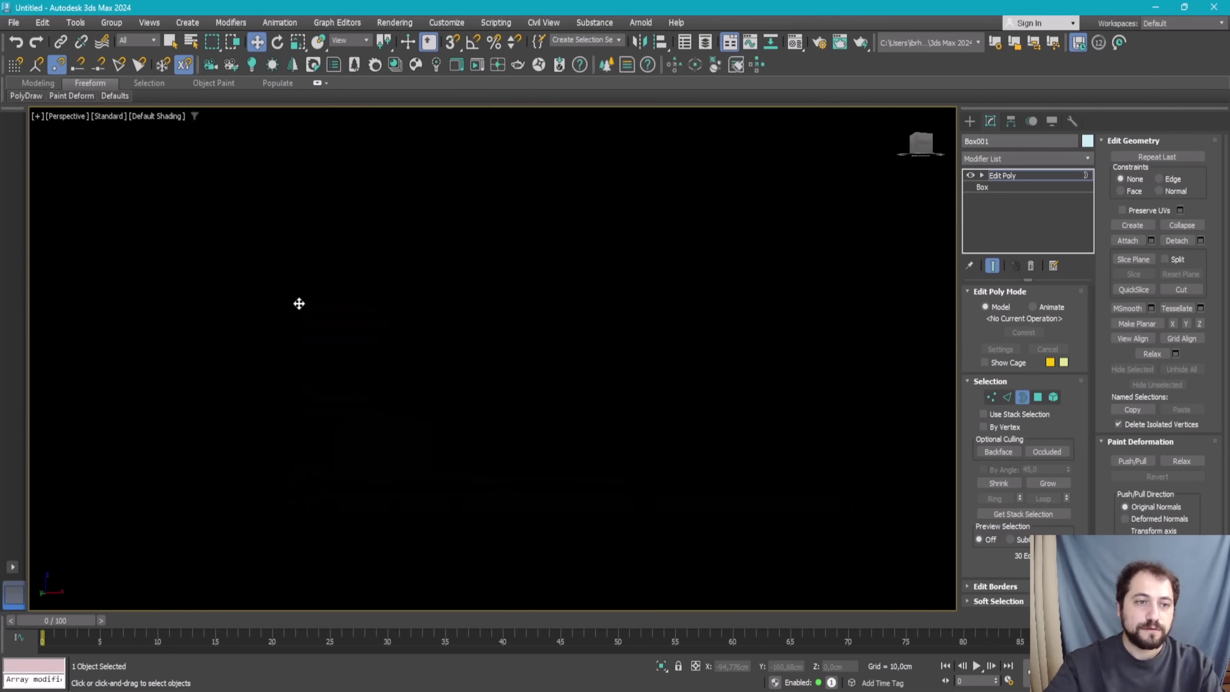
scroll(673, 334, down, 3)
key(z)
scroll(493, 359, down, 5)
scroll(493, 359, up, 2)
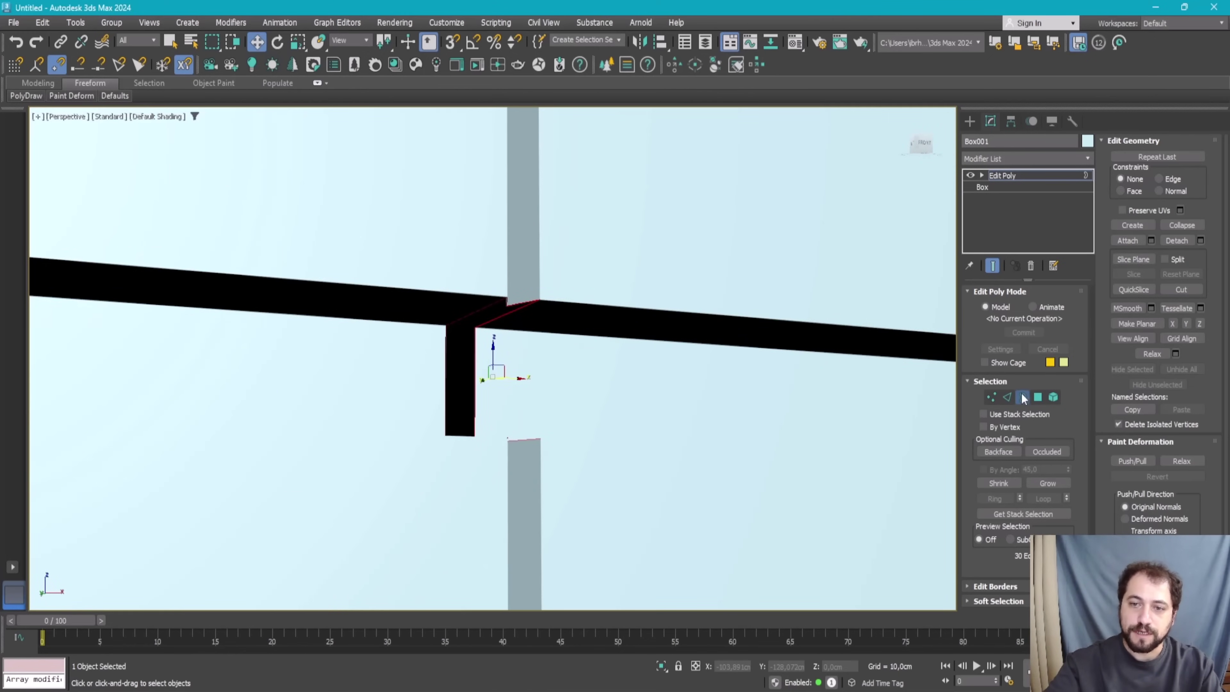
Step: Cap the open hole in the column from Border level
click(1007, 398)
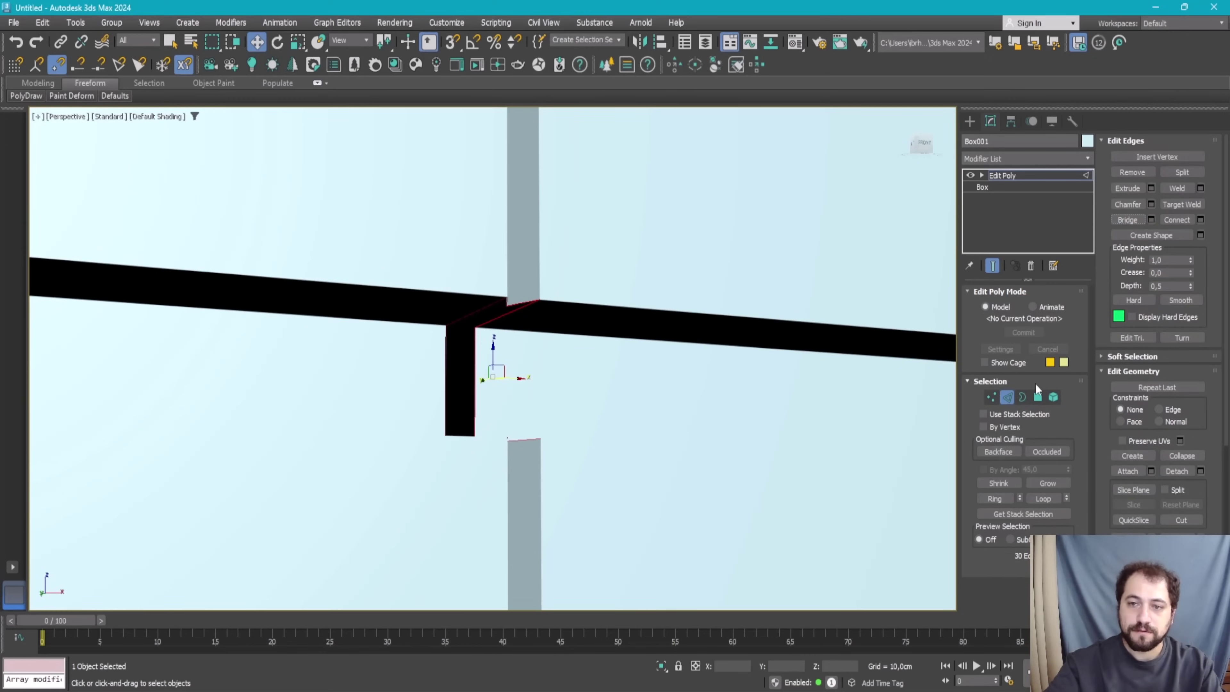
click(1023, 397)
right_click(389, 368)
click(364, 412)
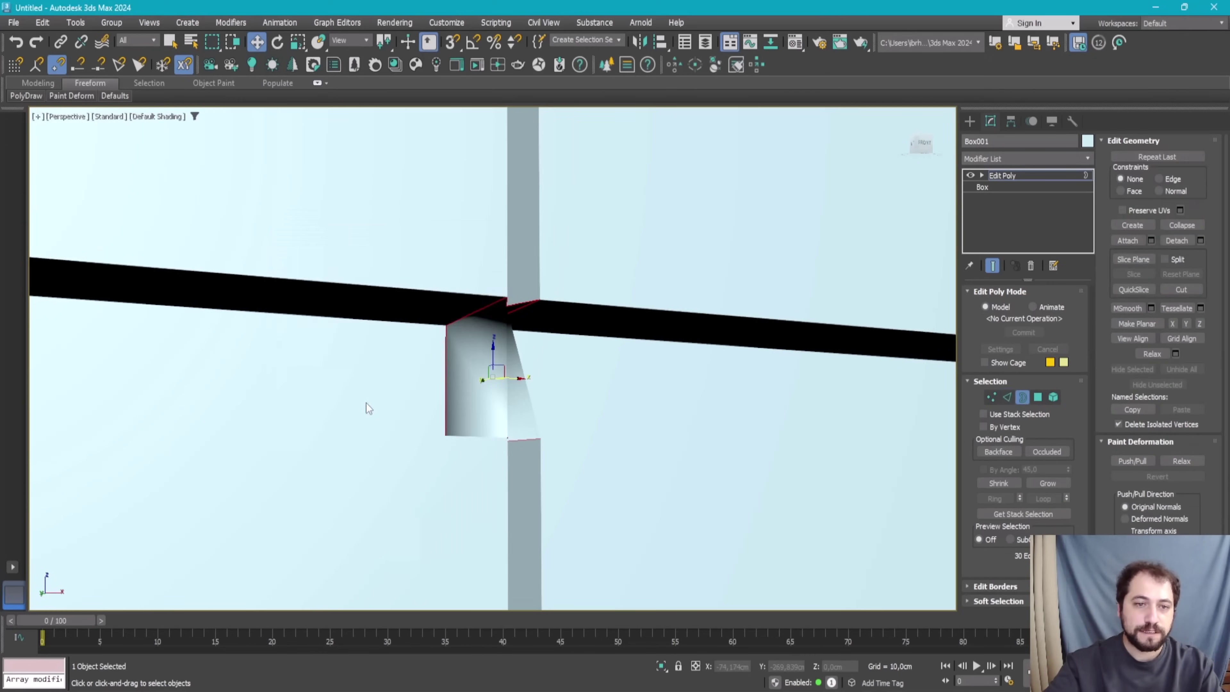
scroll(366, 403, down, 3)
alt+middle_drag(366, 403, 474, 355)
scroll(432, 366, up, 3)
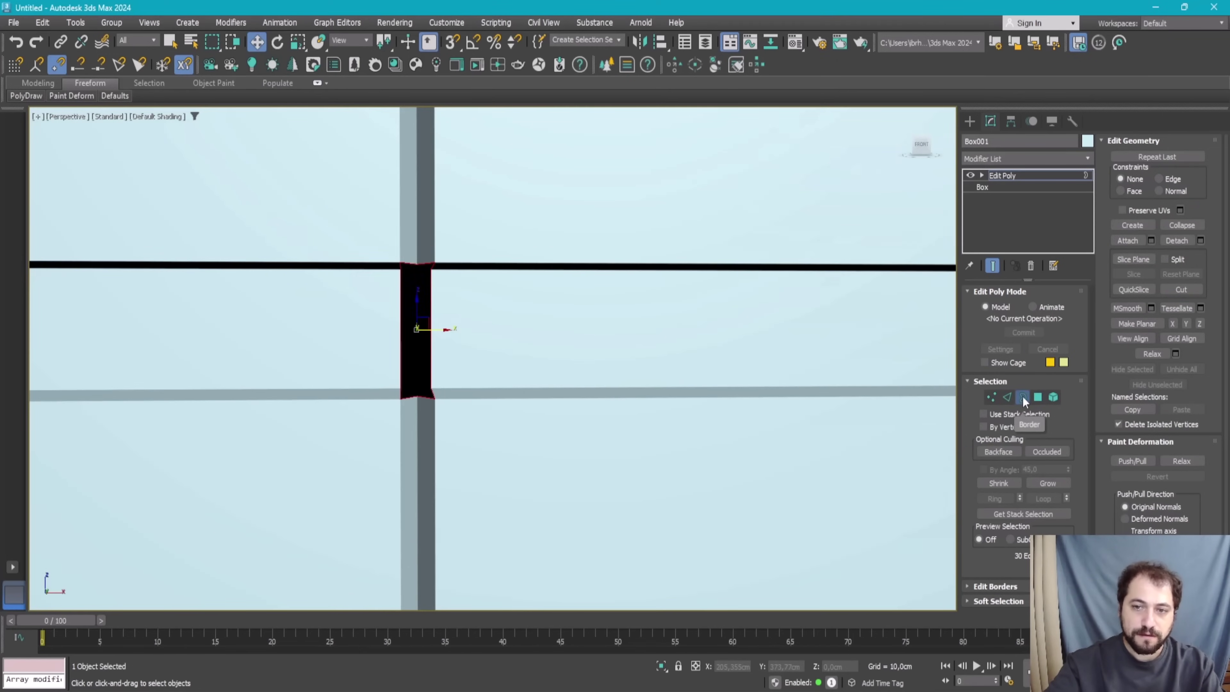
Step: Inspect the joint by switching between the maximized Left and Perspective views
click(1007, 396)
middle_drag(332, 365, 677, 348)
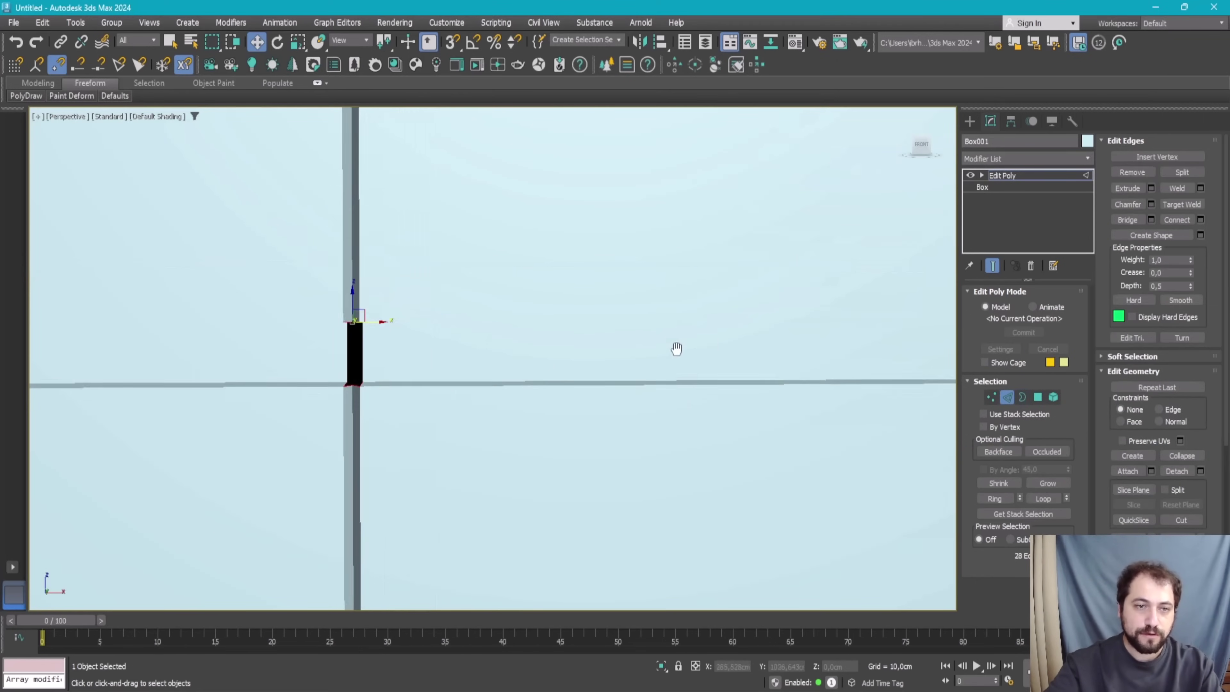
key(alt+w)
right_click(269, 494)
key(alt+w)
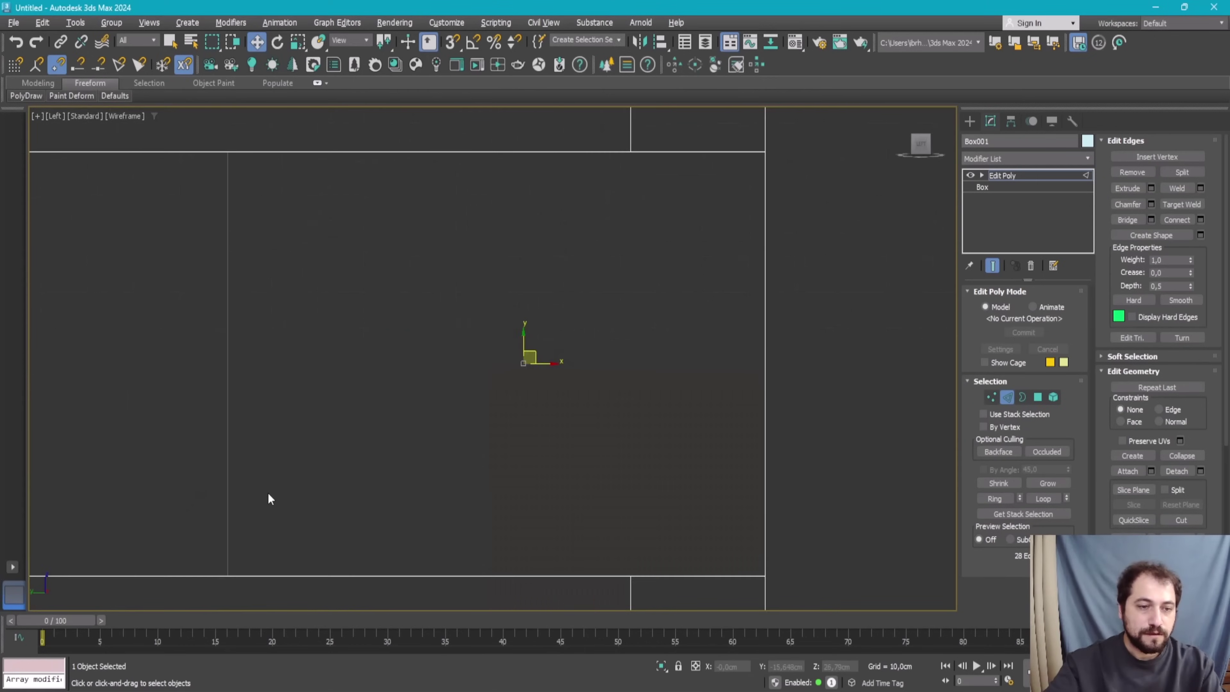
scroll(269, 492, down, 5)
key(alt+w)
right_click(618, 522)
key(alt+w)
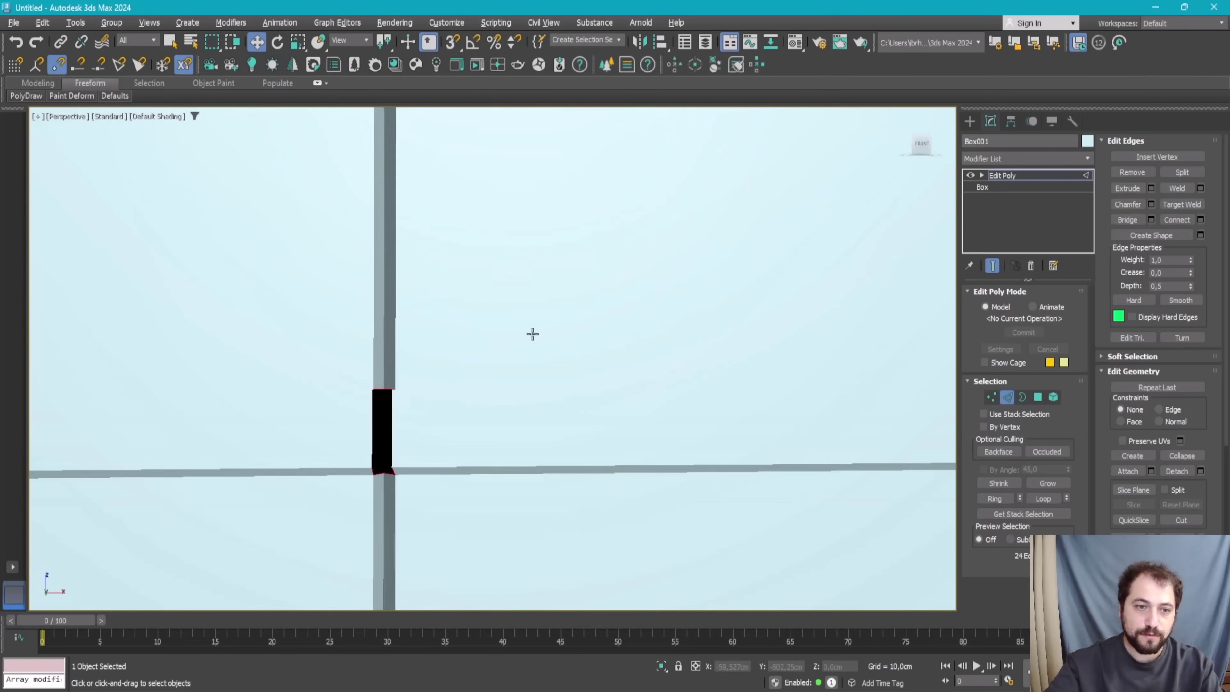
alt+middle_drag(533, 336, 521, 366)
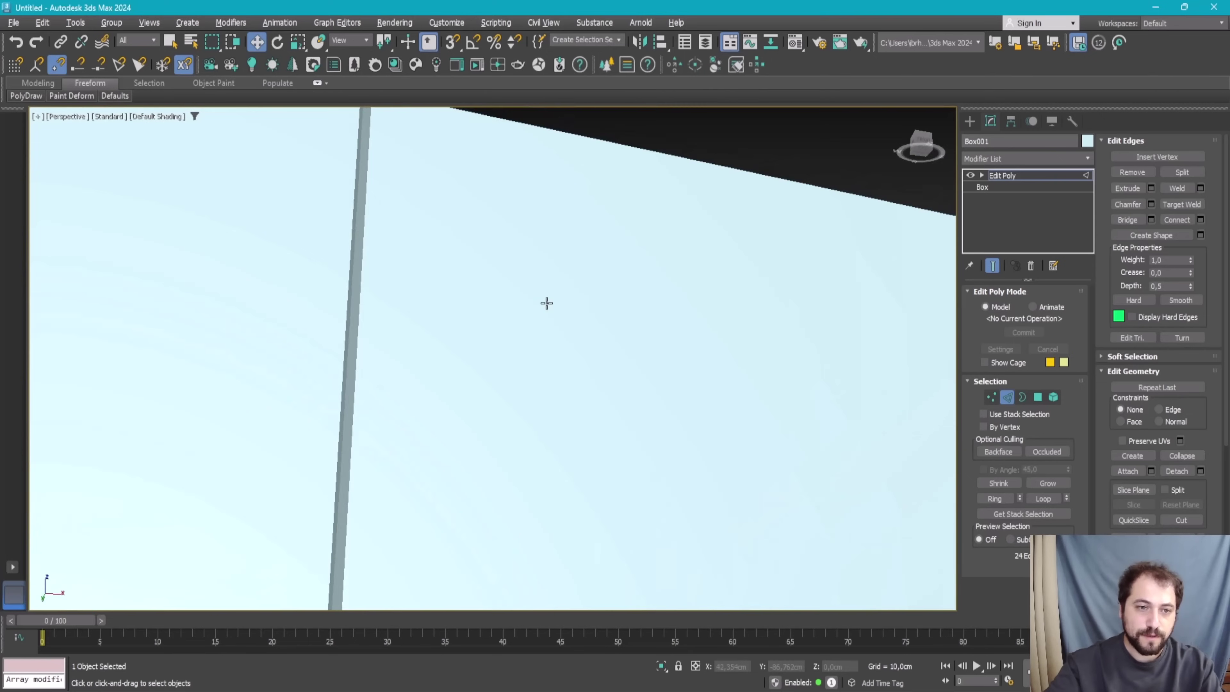
Step: Cap the second opening at the beam-column joint from Border level
right_click(362, 421)
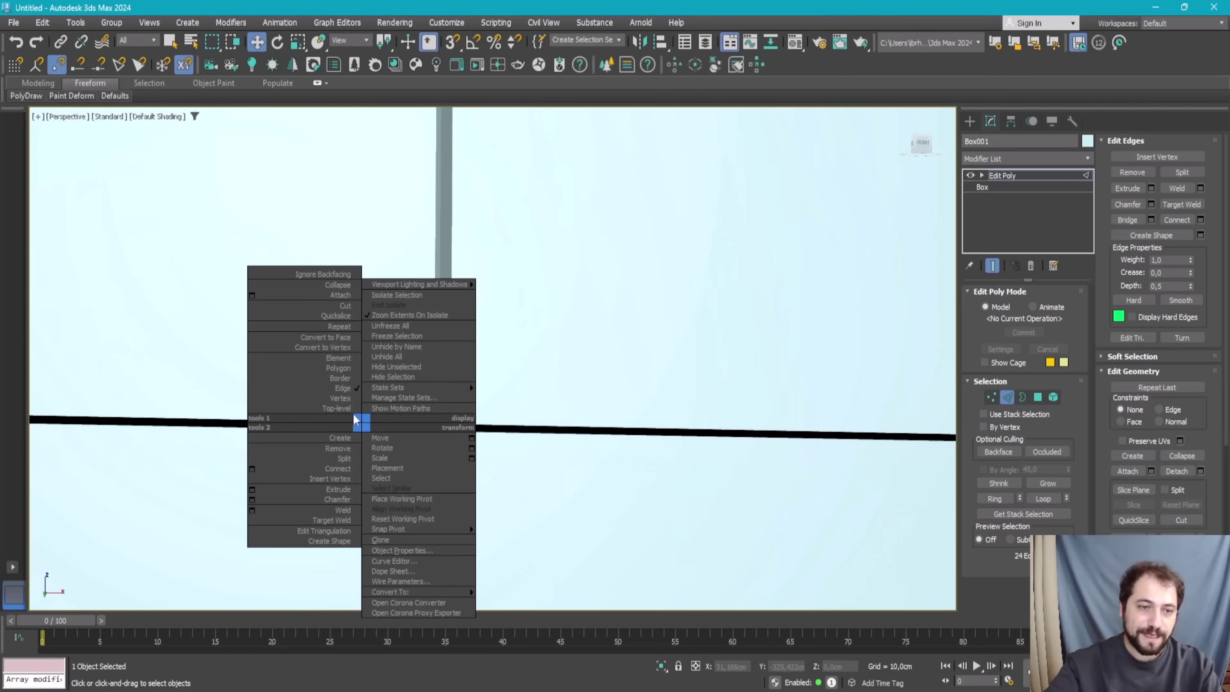
click(349, 520)
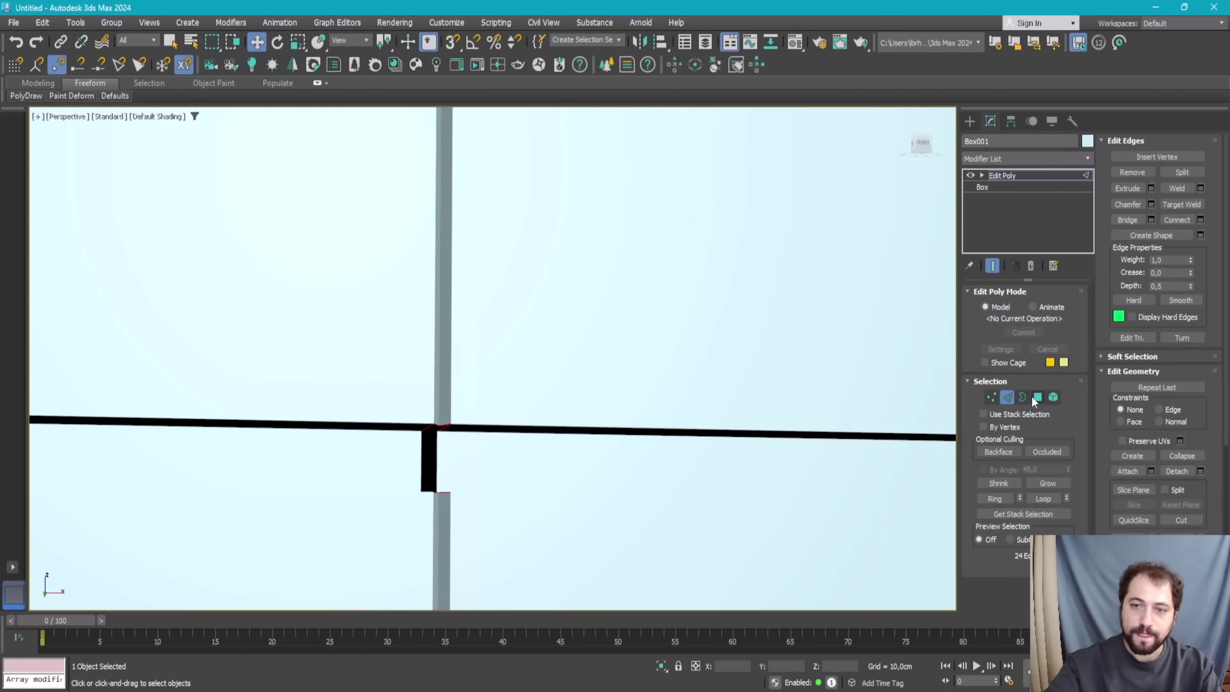
click(1022, 397)
right_click(392, 418)
click(377, 459)
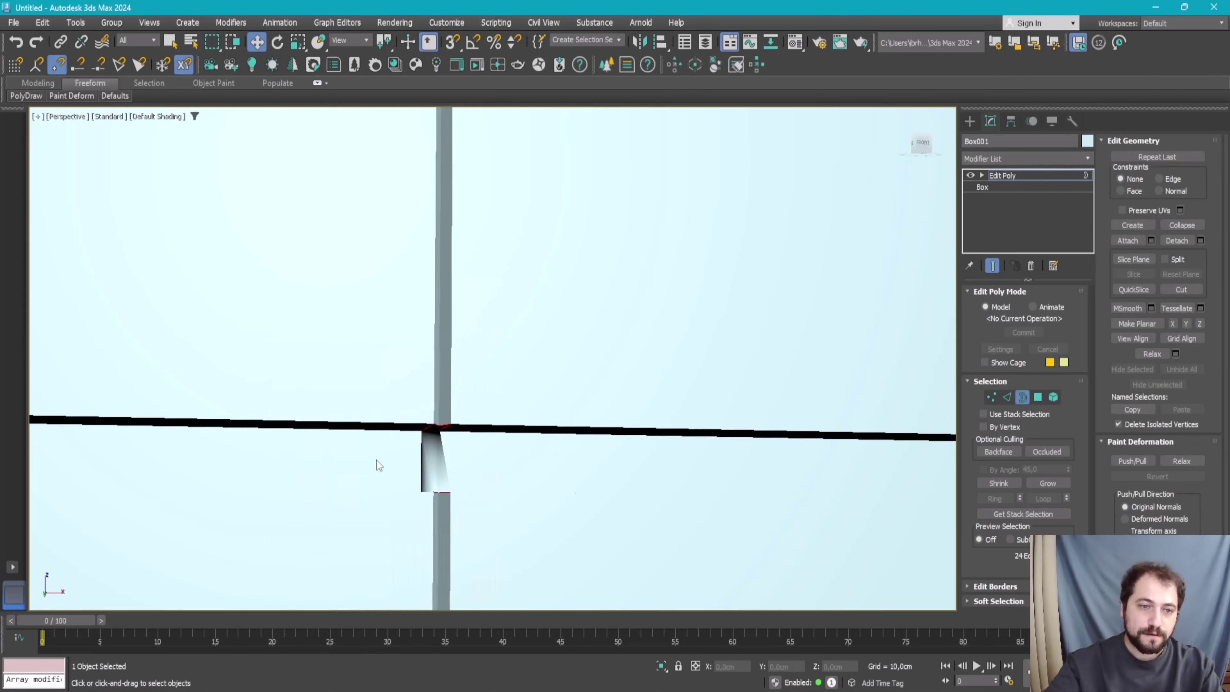
mouse_move(377, 459)
alt+middle_down()
mouse_move(426, 440)
mouse_move(452, 451)
mouse_move(563, 429)
alt+middle_up()
scroll(474, 411, up, 5)
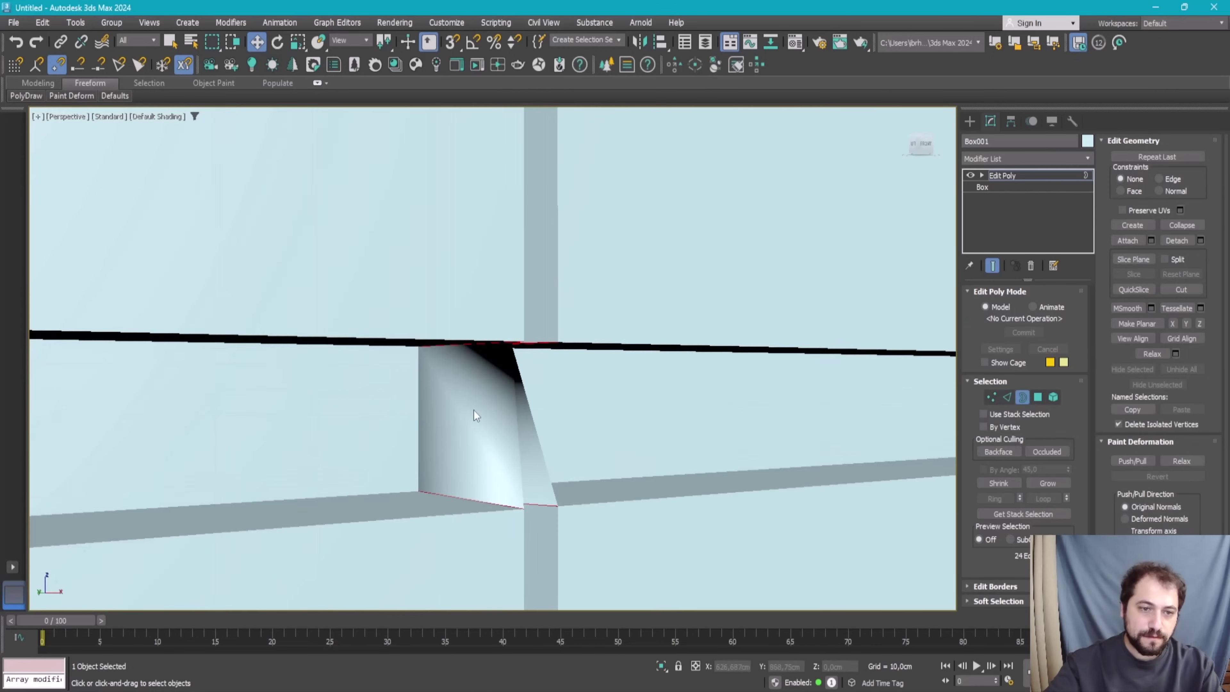
mouse_move(474, 411)
alt+middle_down()
mouse_move(496, 417)
mouse_move(472, 420)
alt+middle_up()
Step: Select an edge along the open gap between the box sections at Edge level
click(446, 418)
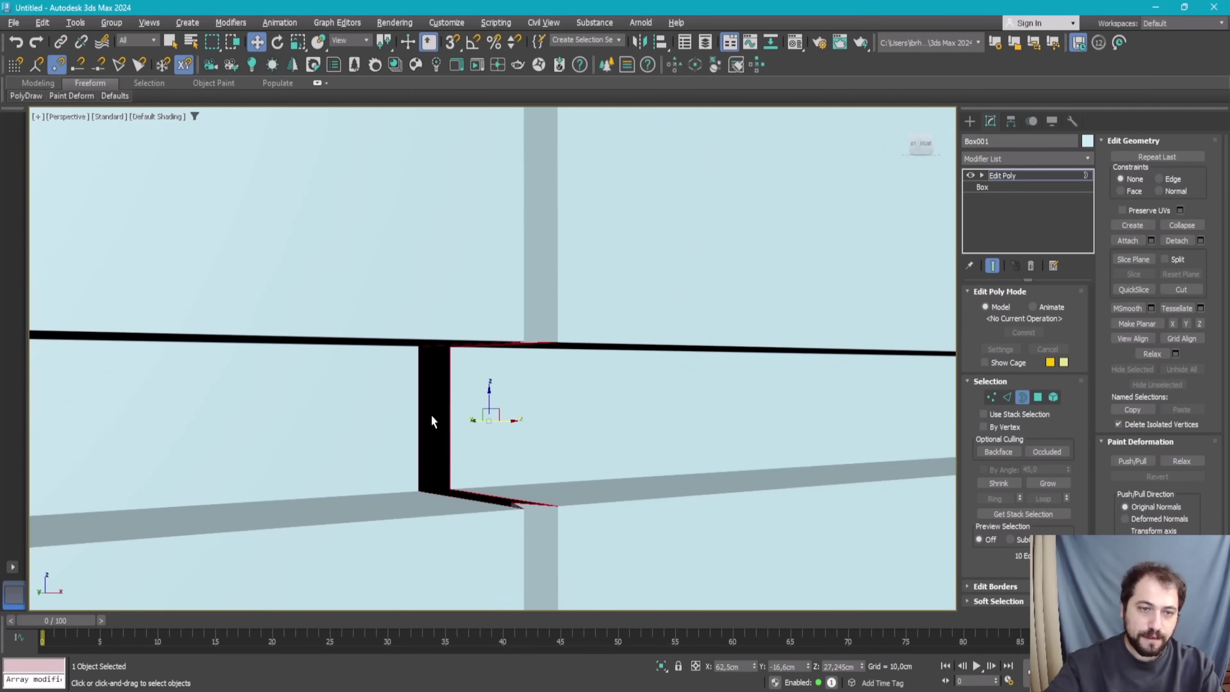
key(2)
click(420, 413)
scroll(421, 404, up, 3)
scroll(431, 414, up, 3)
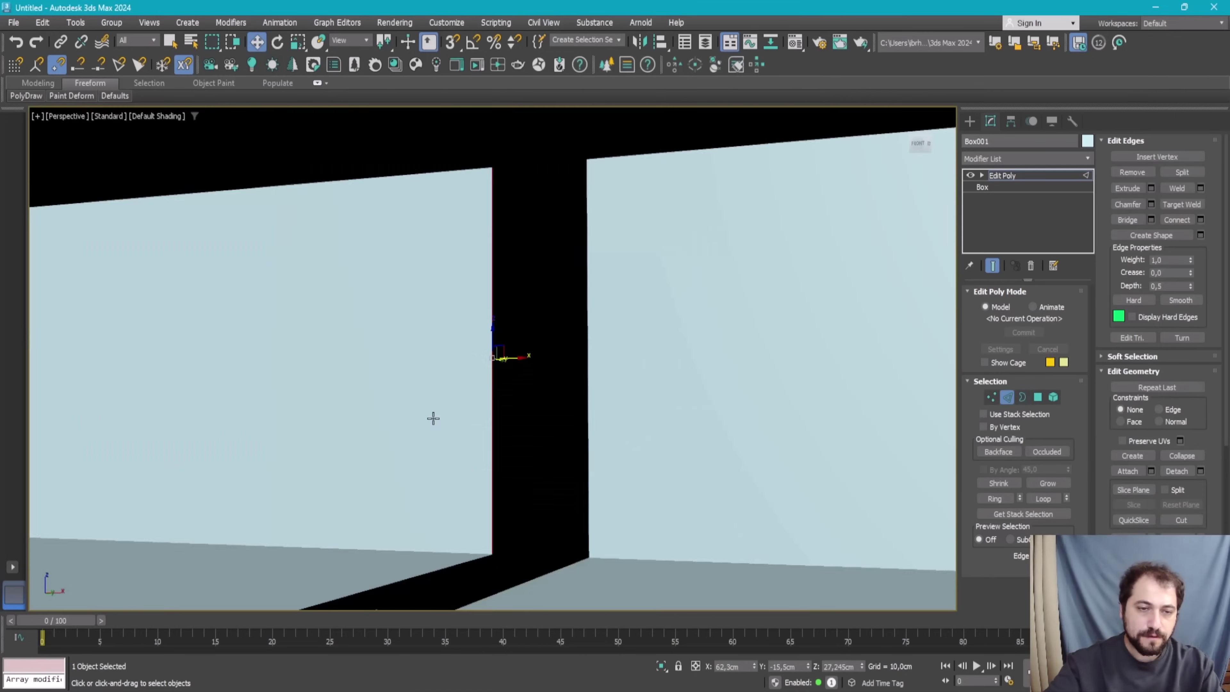
mouse_move(433, 418)
alt+middle_down()
mouse_move(491, 434)
mouse_move(491, 474)
mouse_move(486, 418)
mouse_move(484, 433)
alt+middle_up()
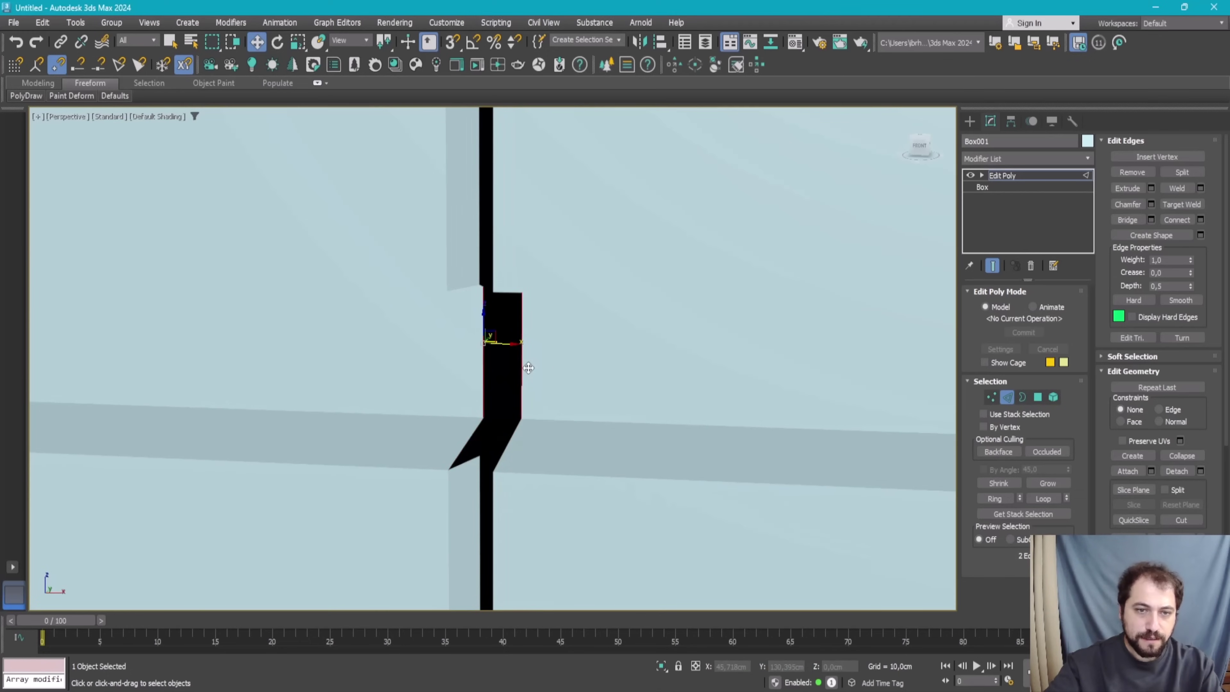
Step: Bridge the first gaps between the chosen edge pairs
alt+middle_drag(490, 369, 568, 368)
click(1128, 221)
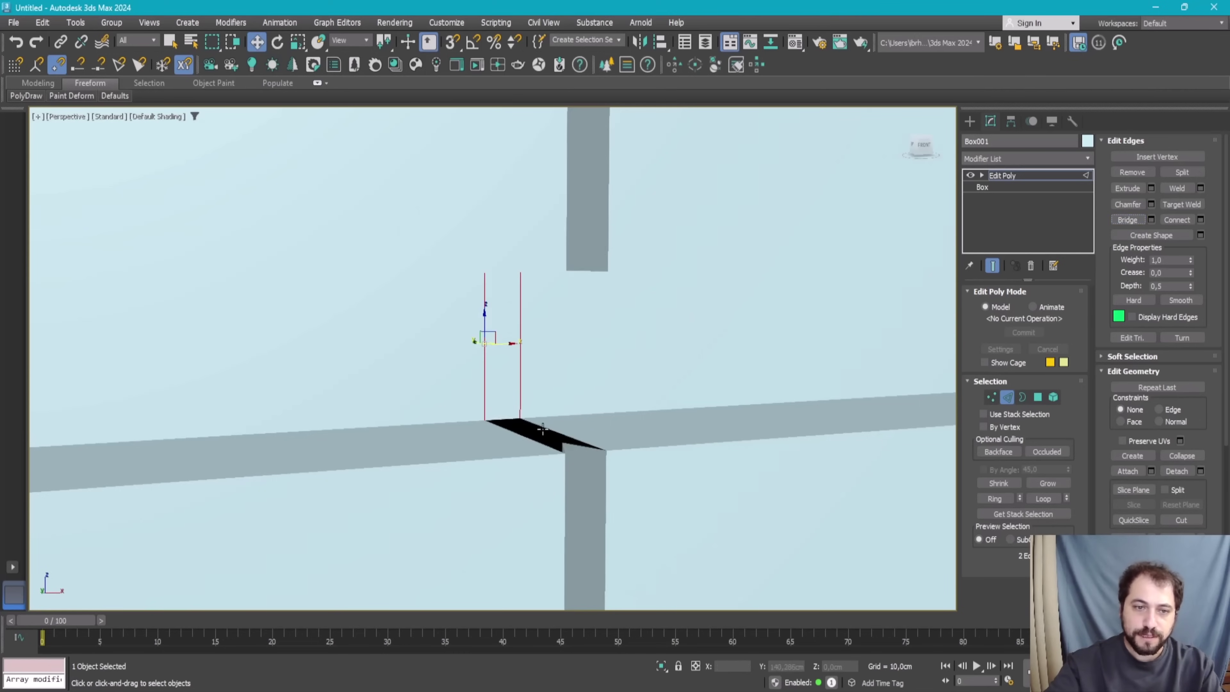
click(540, 427)
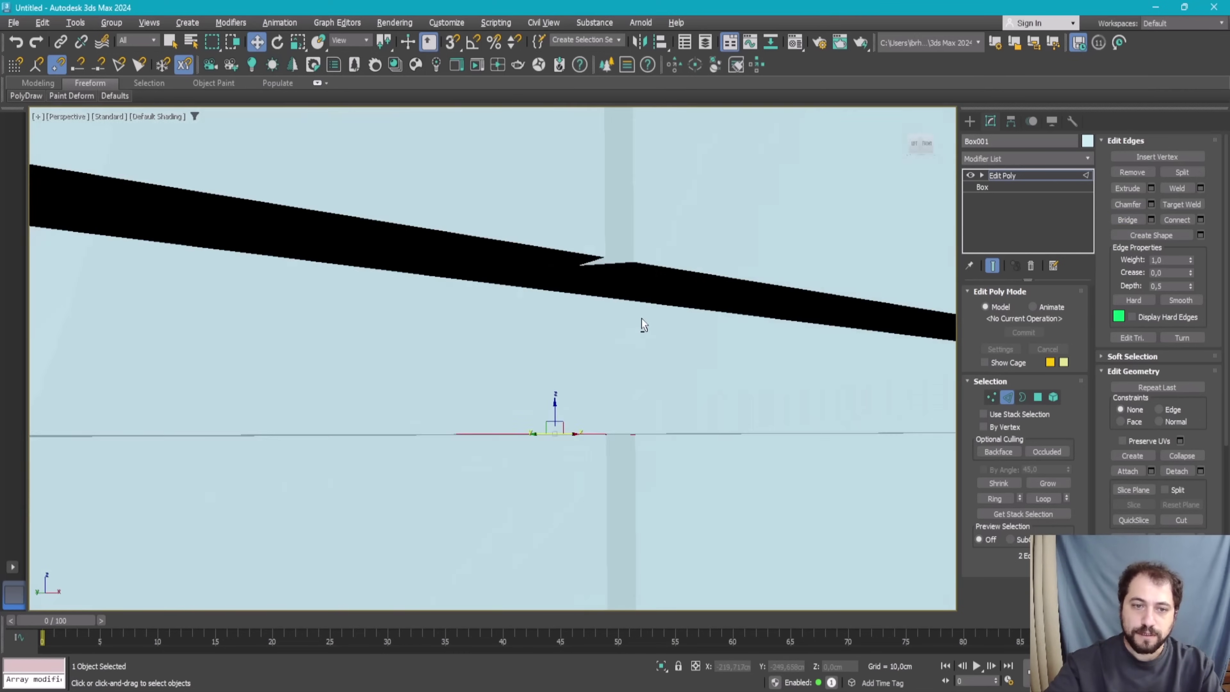
mouse_move(640, 322)
alt+middle_down()
mouse_move(544, 264)
mouse_move(557, 263)
alt+middle_up()
click(547, 267)
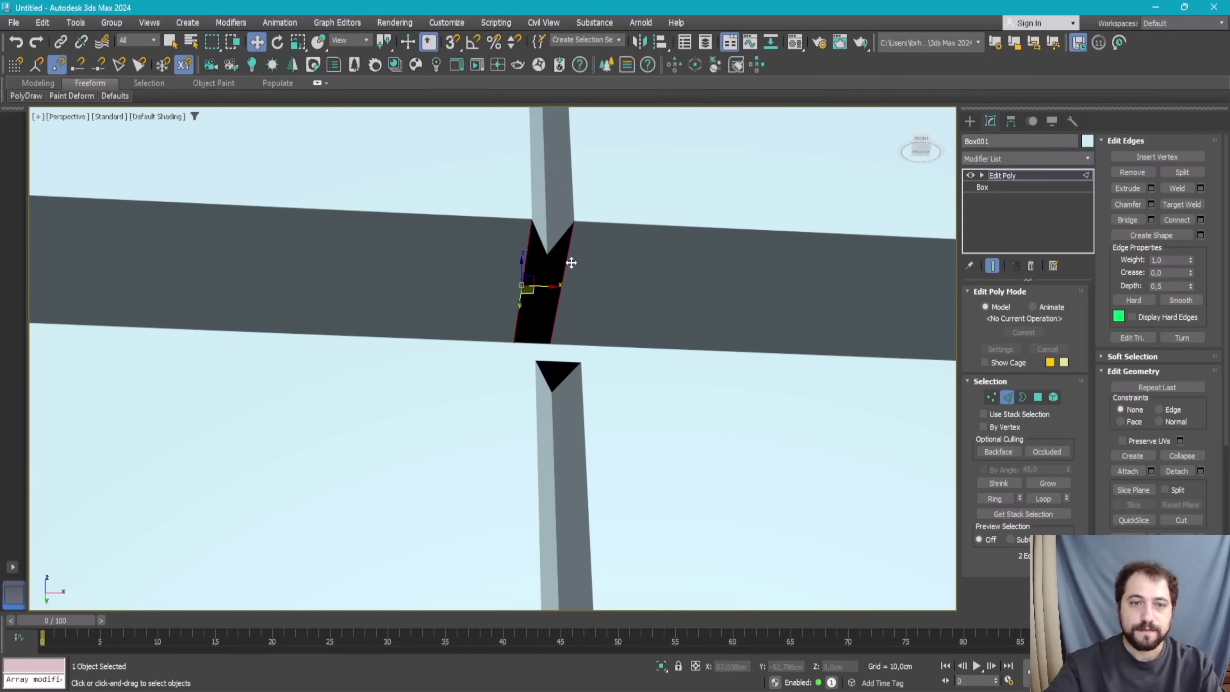
click(1127, 220)
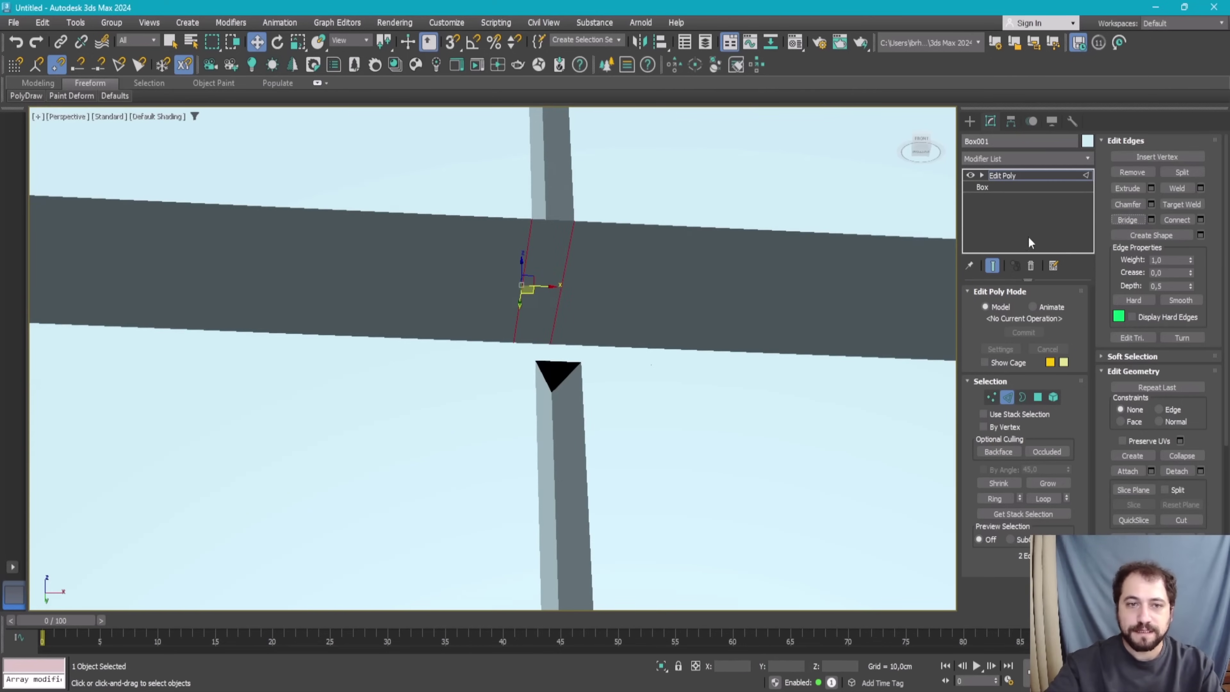
Step: Bridge the gap on the left side and the next open gap
scroll(602, 330, down, 5)
mouse_move(602, 331)
alt+middle_down()
mouse_move(596, 388)
mouse_move(449, 348)
mouse_move(338, 345)
mouse_move(397, 403)
alt+middle_up()
click(338, 348)
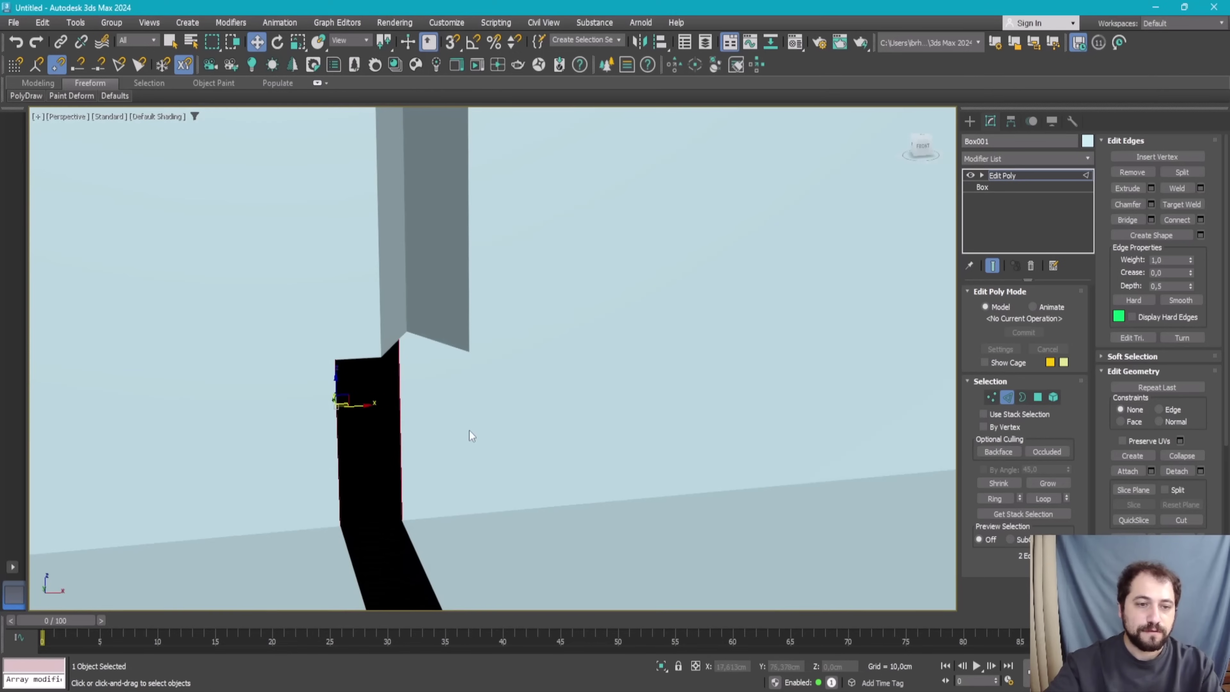
click(1128, 220)
alt+middle_drag(536, 482, 508, 481)
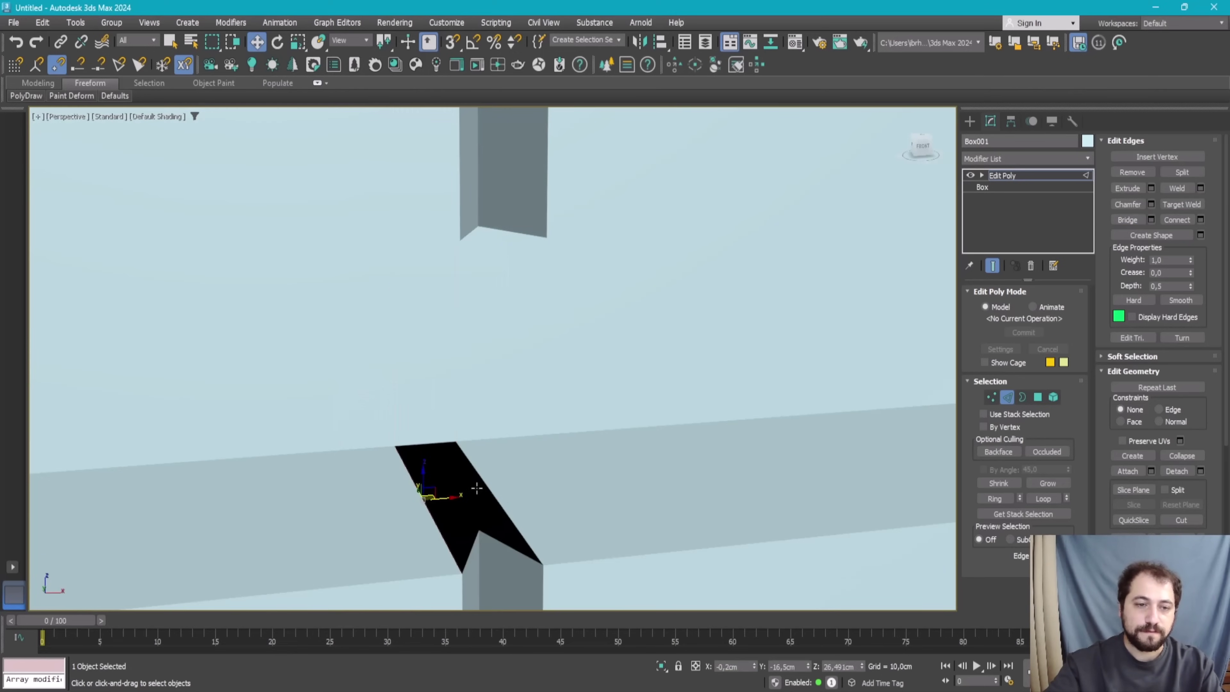
alt+middle_drag(854, 346, 588, 385)
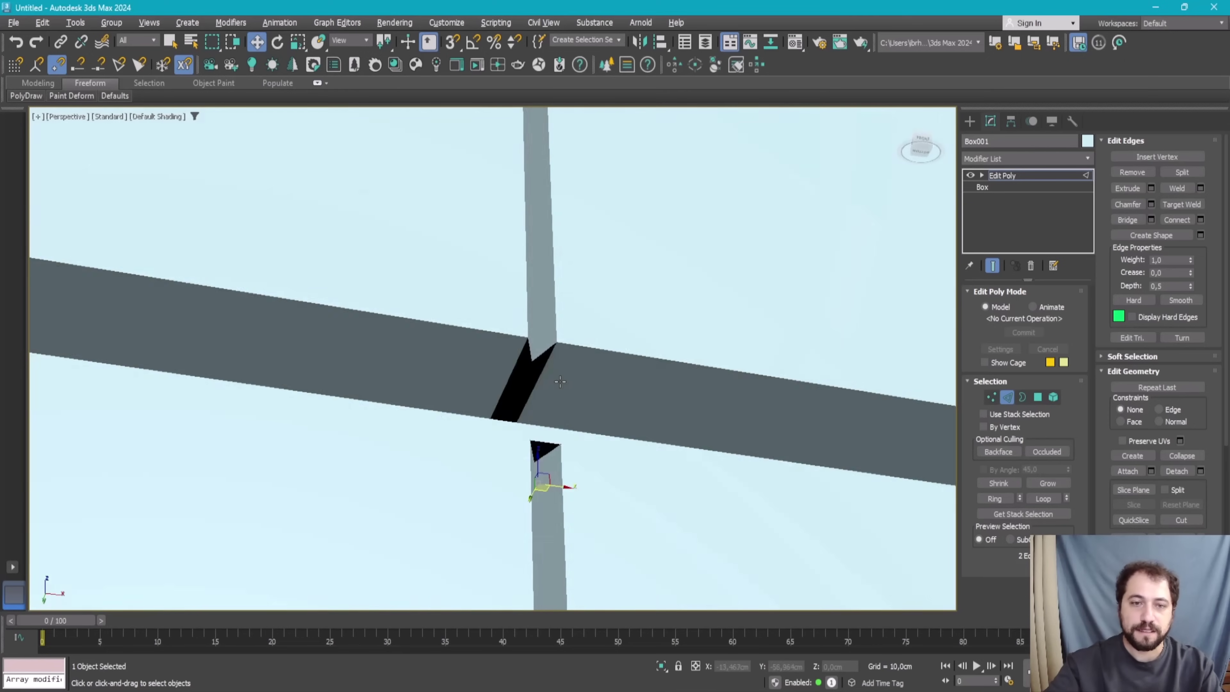
scroll(587, 385, up, 3)
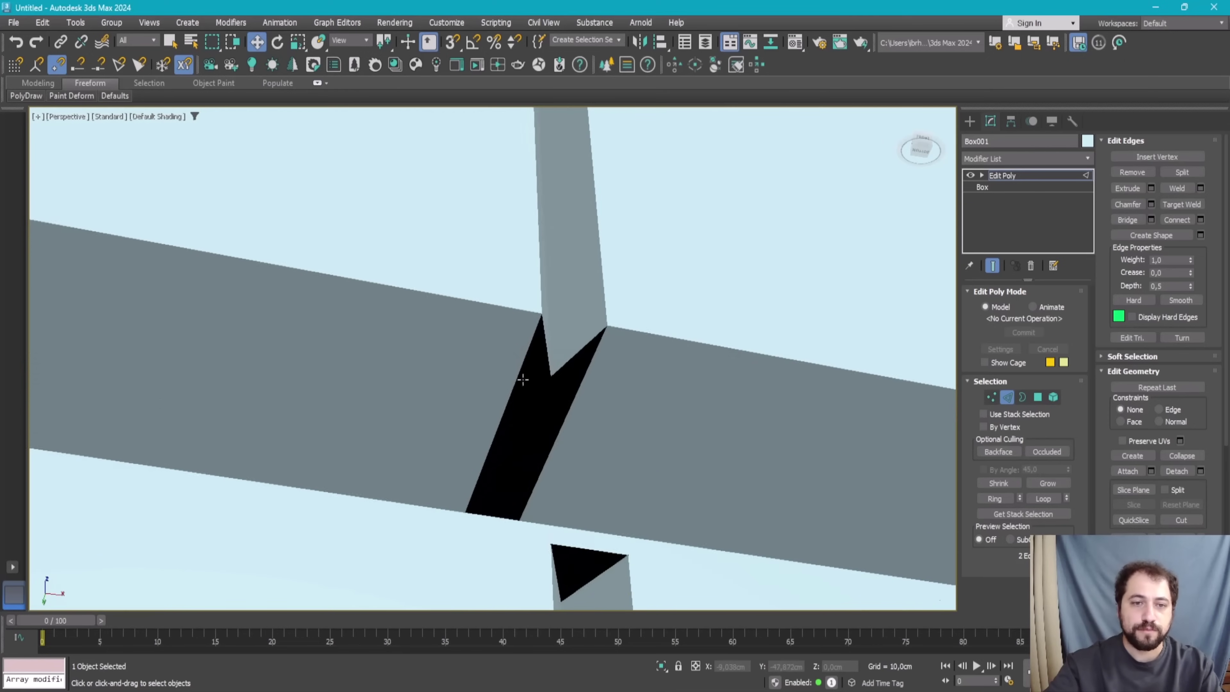
click(1127, 221)
Step: Bridge the gap between the left and right vertical edges
scroll(484, 436, down, 5)
alt+middle_drag(637, 513, 225, 522)
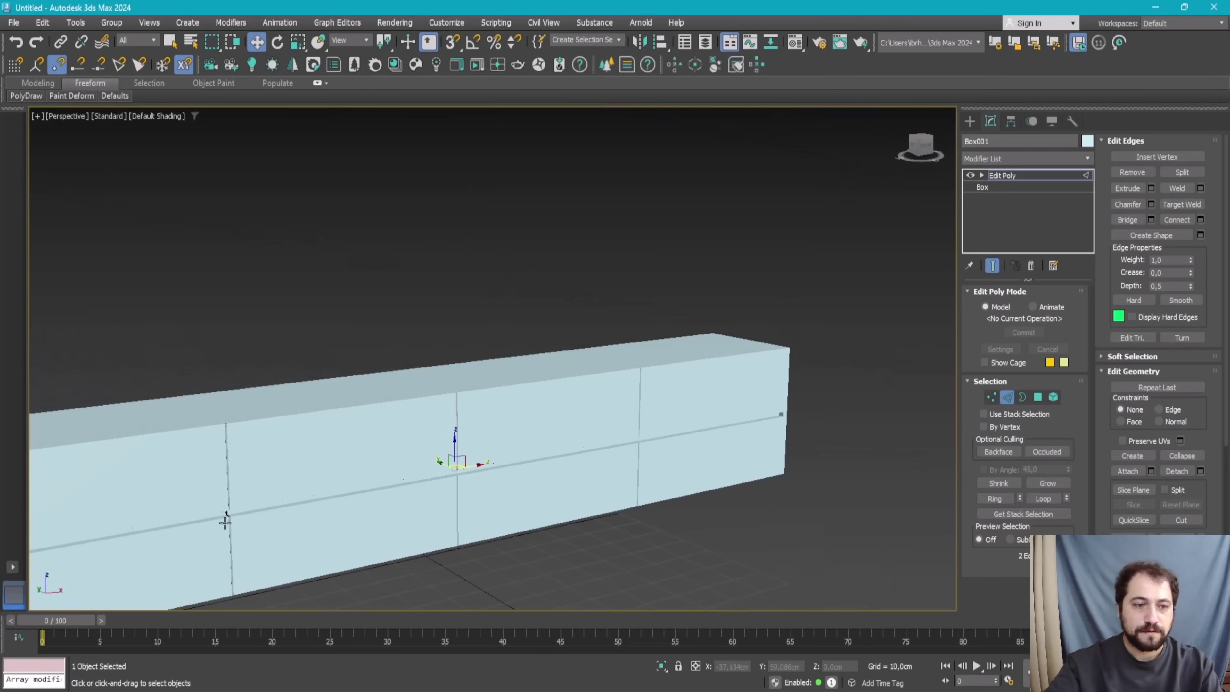
scroll(220, 518, up, 5)
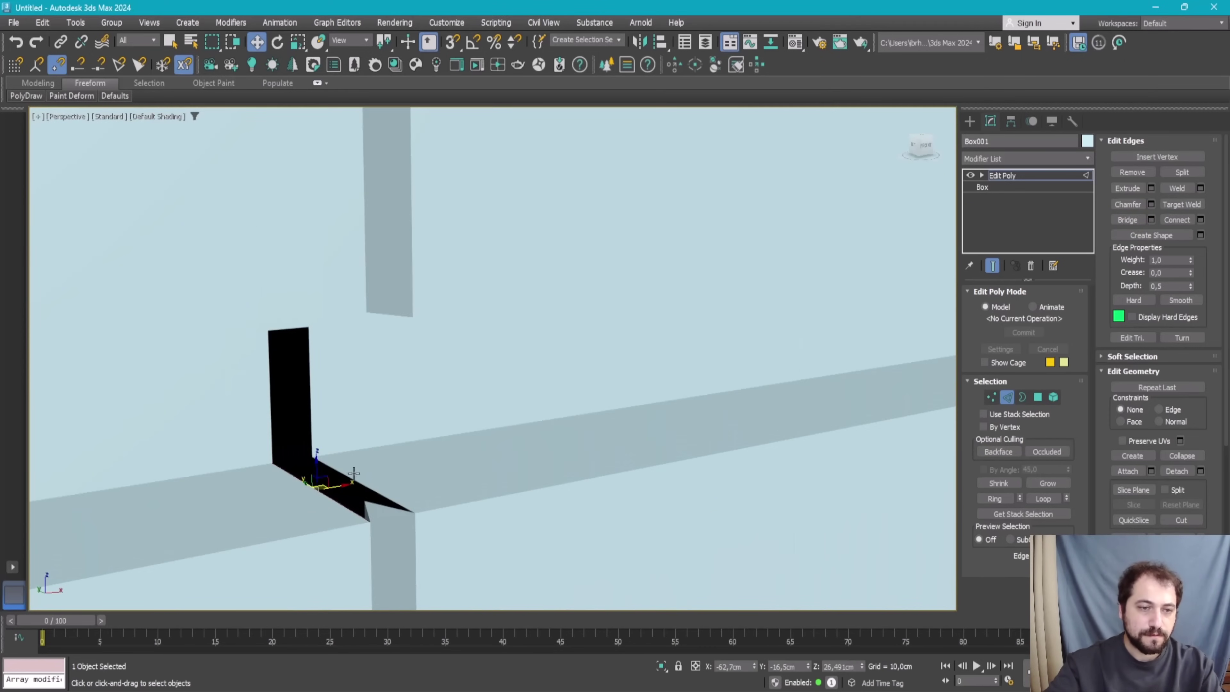
click(281, 411)
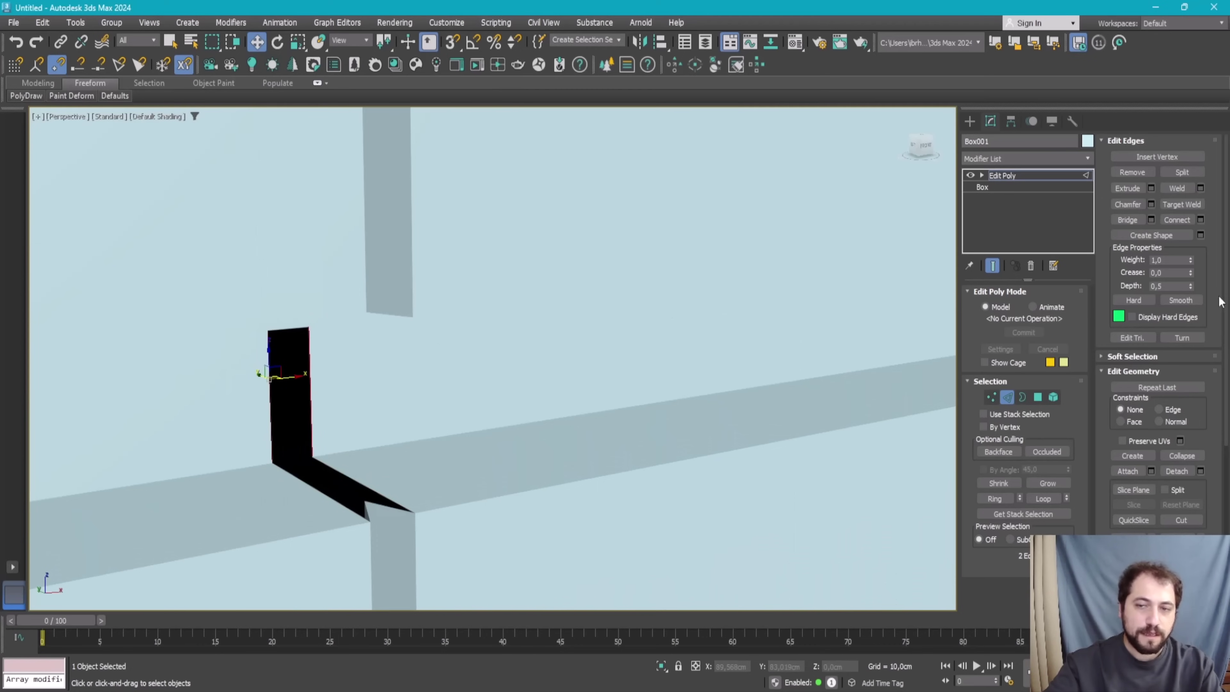
click(1133, 221)
Step: Select the left and right border edges of the last lower gap
click(331, 487)
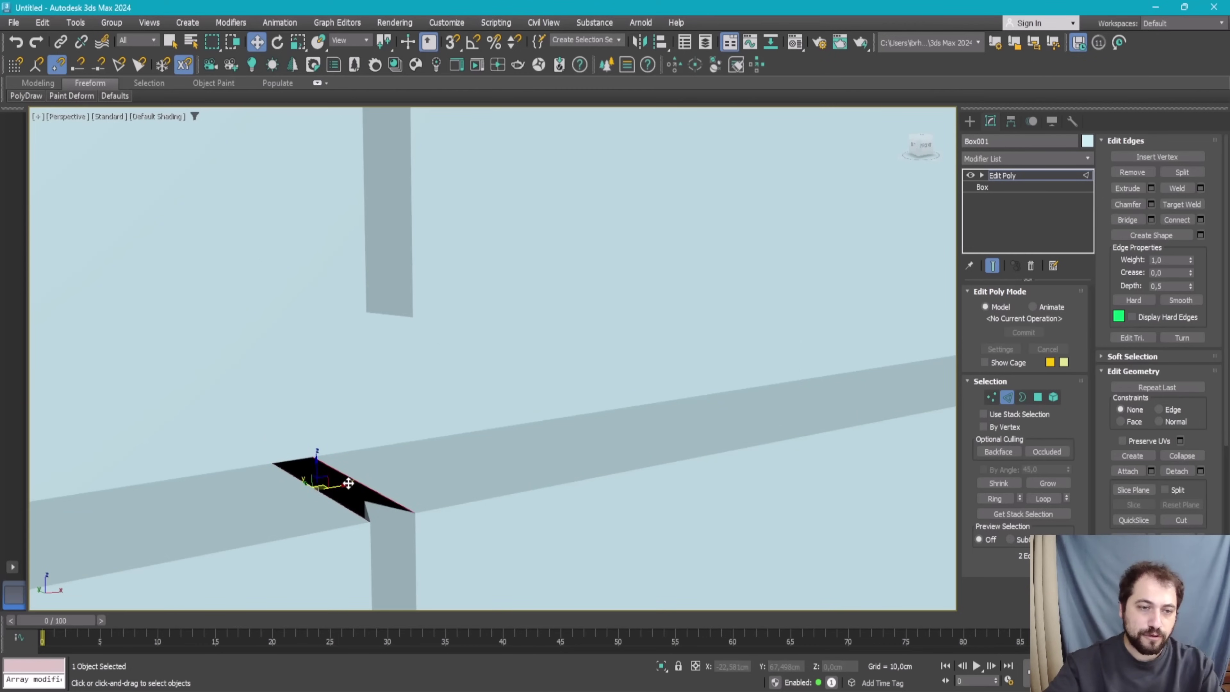
alt+middle_drag(667, 439, 351, 417)
scroll(351, 418, up, 5)
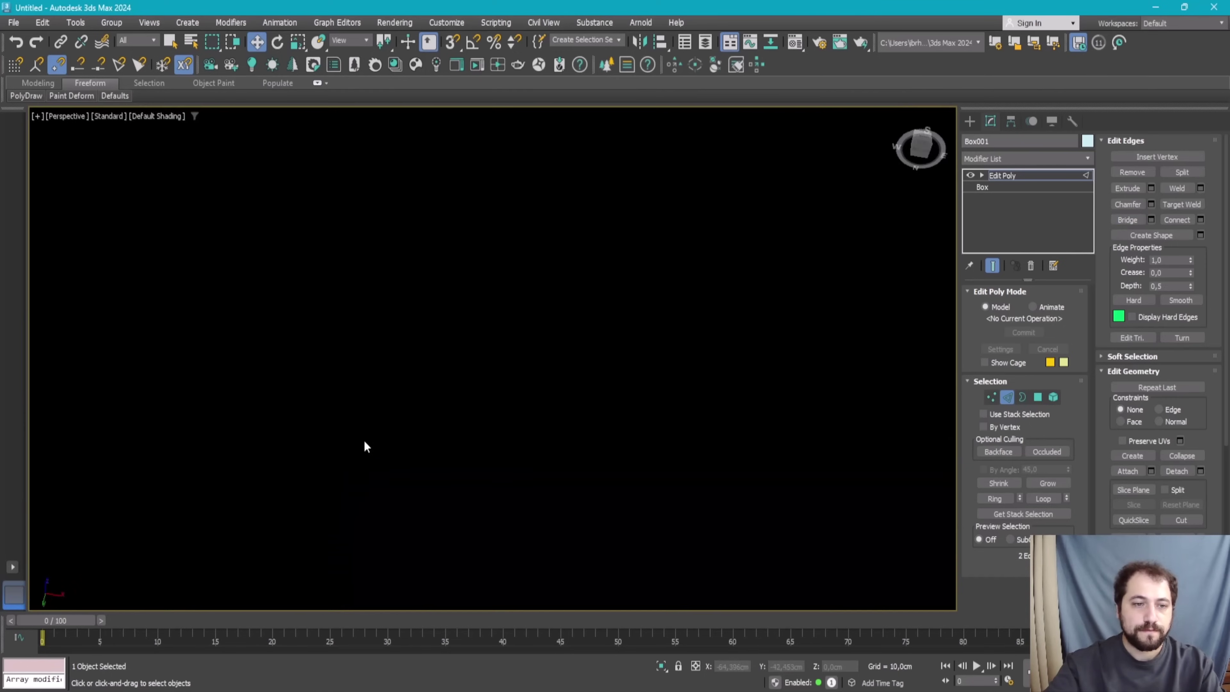
scroll(345, 415, down, 3)
click(324, 369)
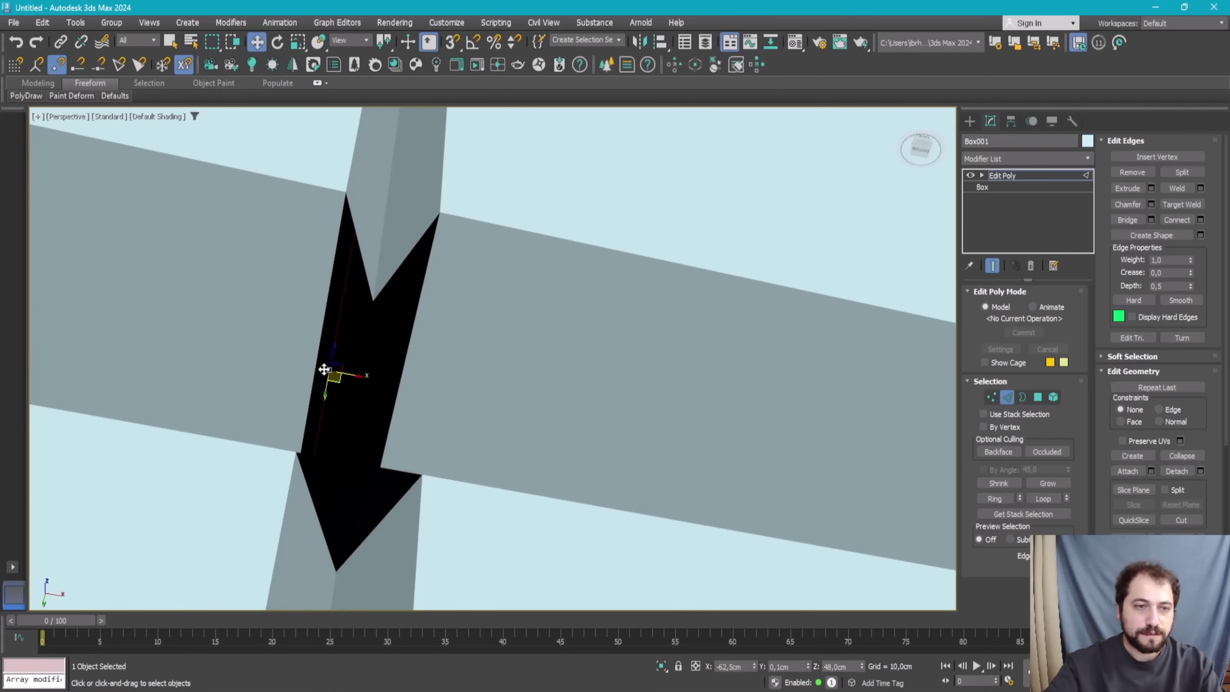
click(322, 311)
ctrl+click(416, 315)
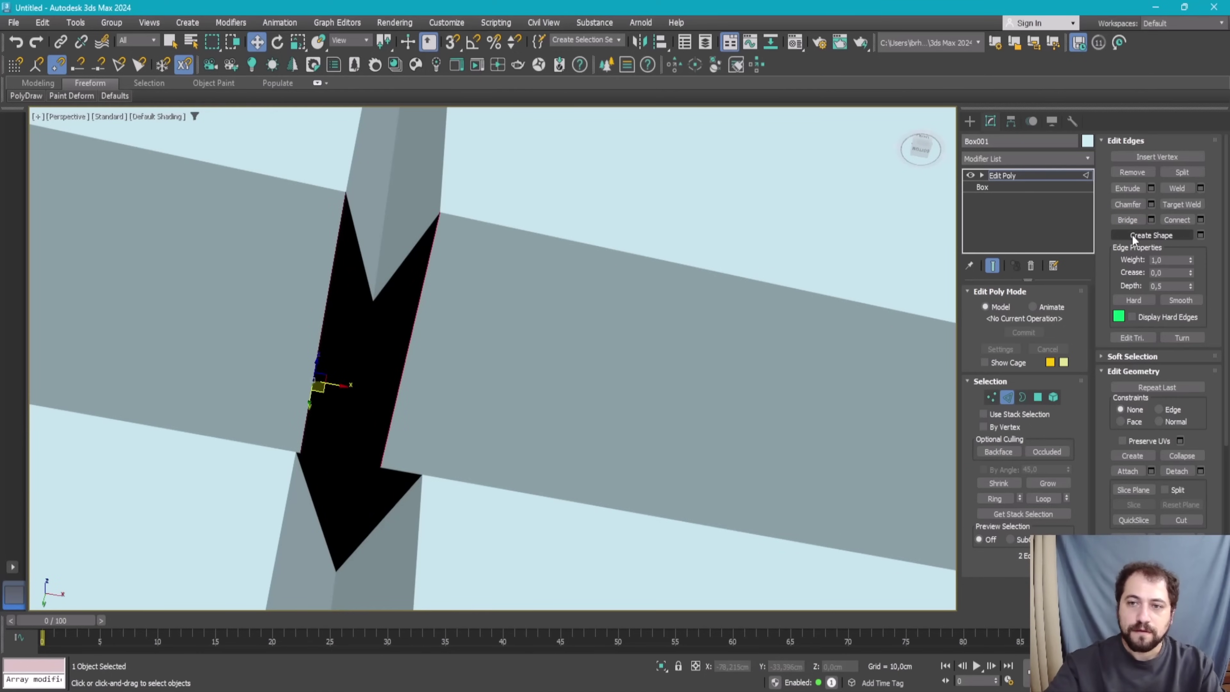
scroll(436, 387, down, 5)
scroll(436, 387, down, 5)
alt+middle_drag(436, 388, 425, 435)
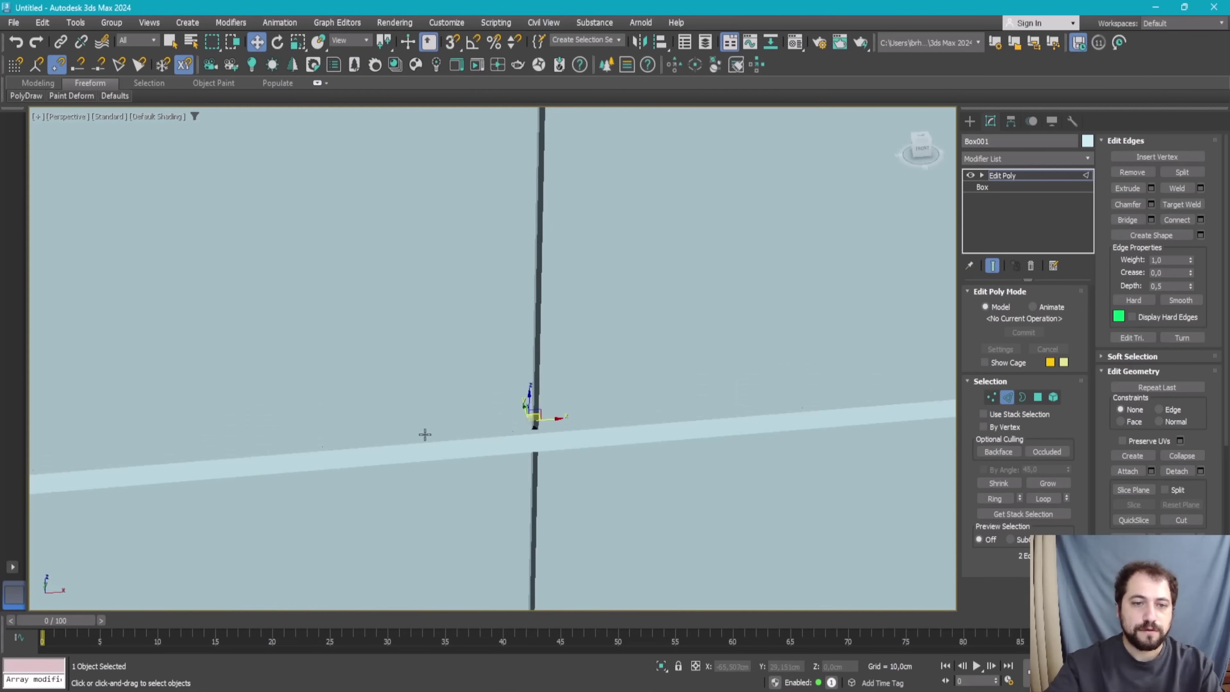
key(shift+z)
key(shift+z)
key(shift+z)
key(shift+z)
Step: Drop to Vertex level and clear the selection on Box001
key(1)
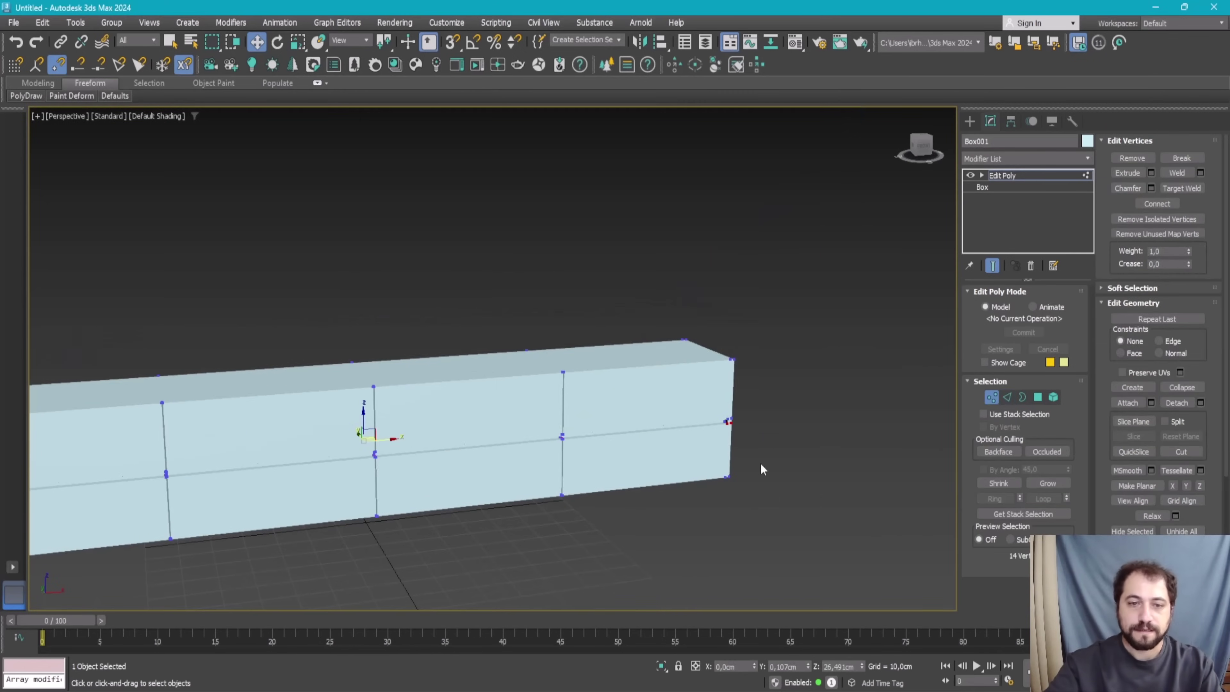
scroll(760, 469, down, 5)
click(760, 469)
scroll(545, 462, up, 8)
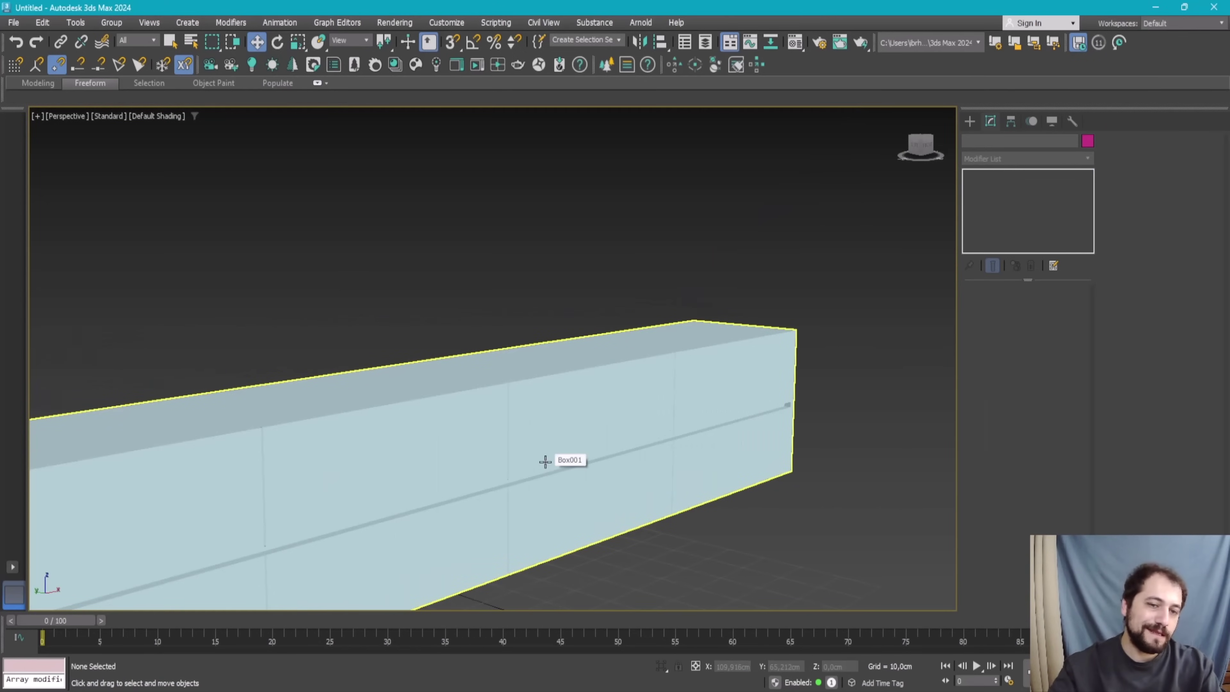
scroll(505, 479, down, 5)
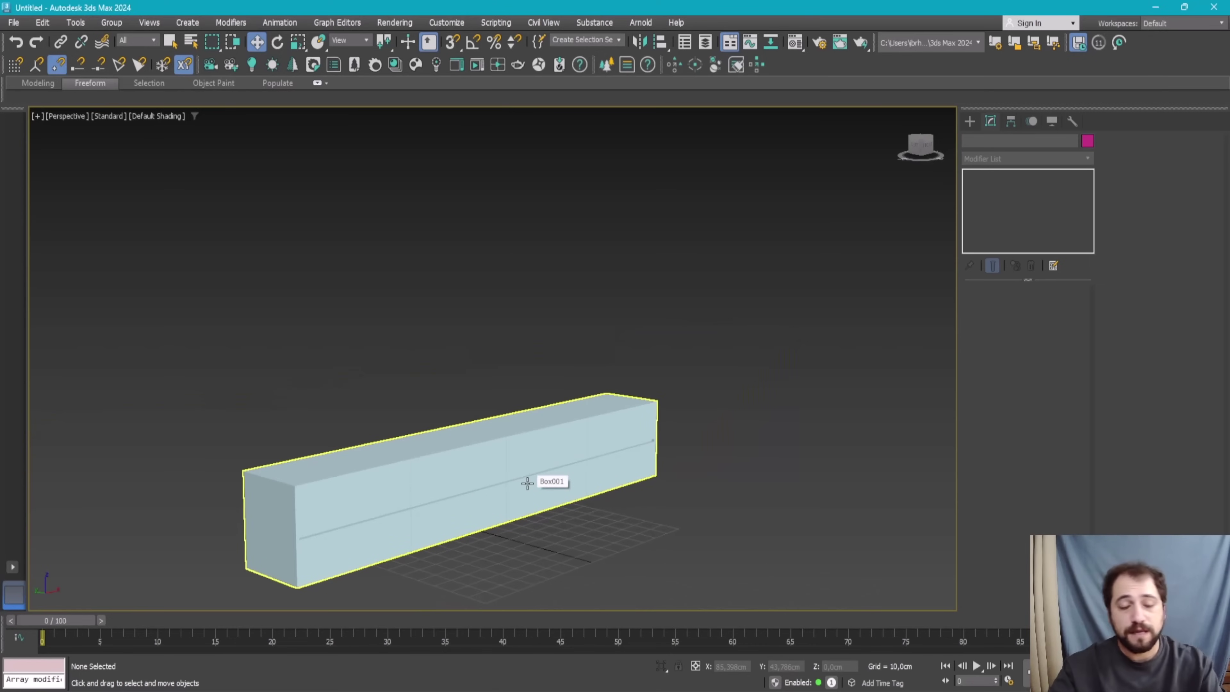
Step: Orbit head-on to Box001 and bring up the ornek.jpg TV wall photo
mouse_move(447, 494)
alt+middle_down()
mouse_move(472, 470)
mouse_move(398, 459)
mouse_move(362, 483)
mouse_move(425, 448)
mouse_move(527, 445)
mouse_move(453, 478)
alt+middle_up()
scroll(509, 456, up, 4)
scroll(507, 460, down, 3)
key(alt+Tab)
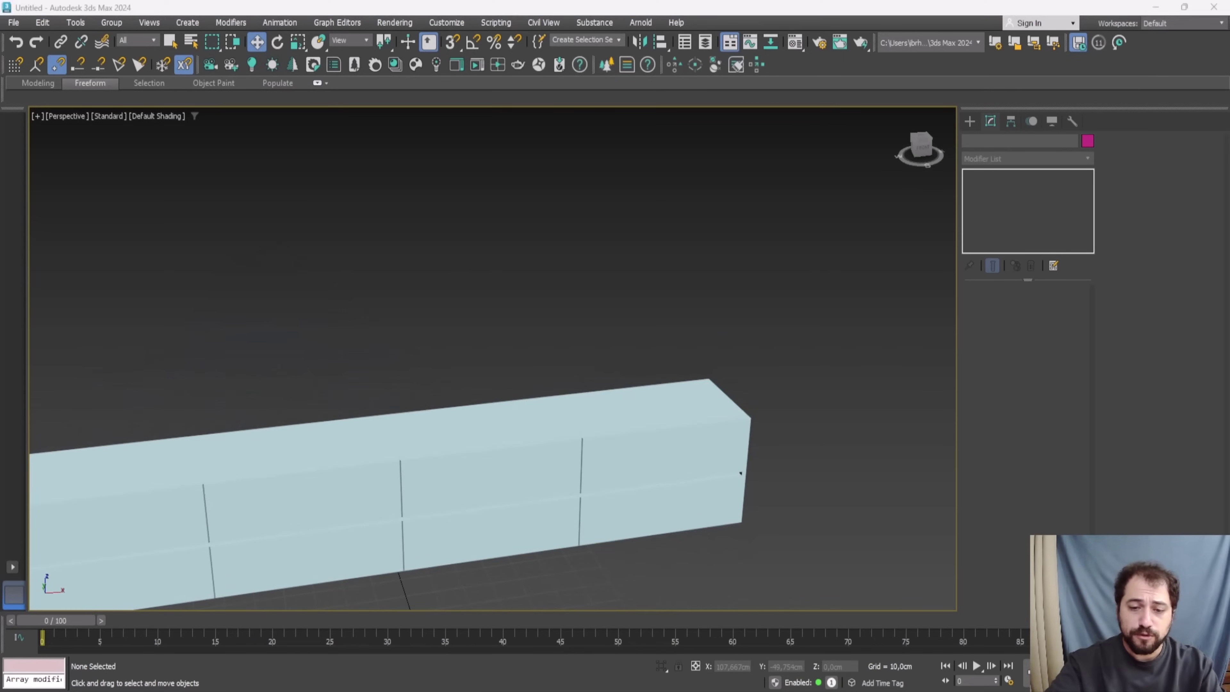
scroll(203, 422, down, 3)
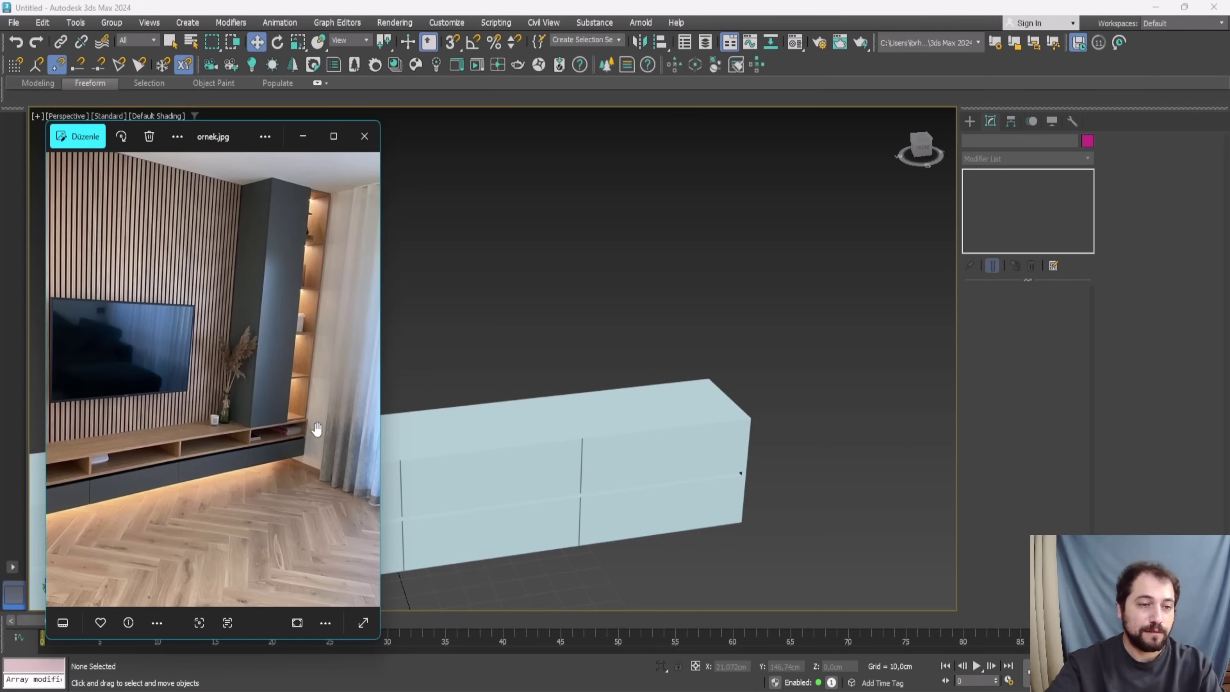
Step: Create Box002 on the base's right end, 35 × 62.5 × 170 cm
click(776, 403)
click(970, 121)
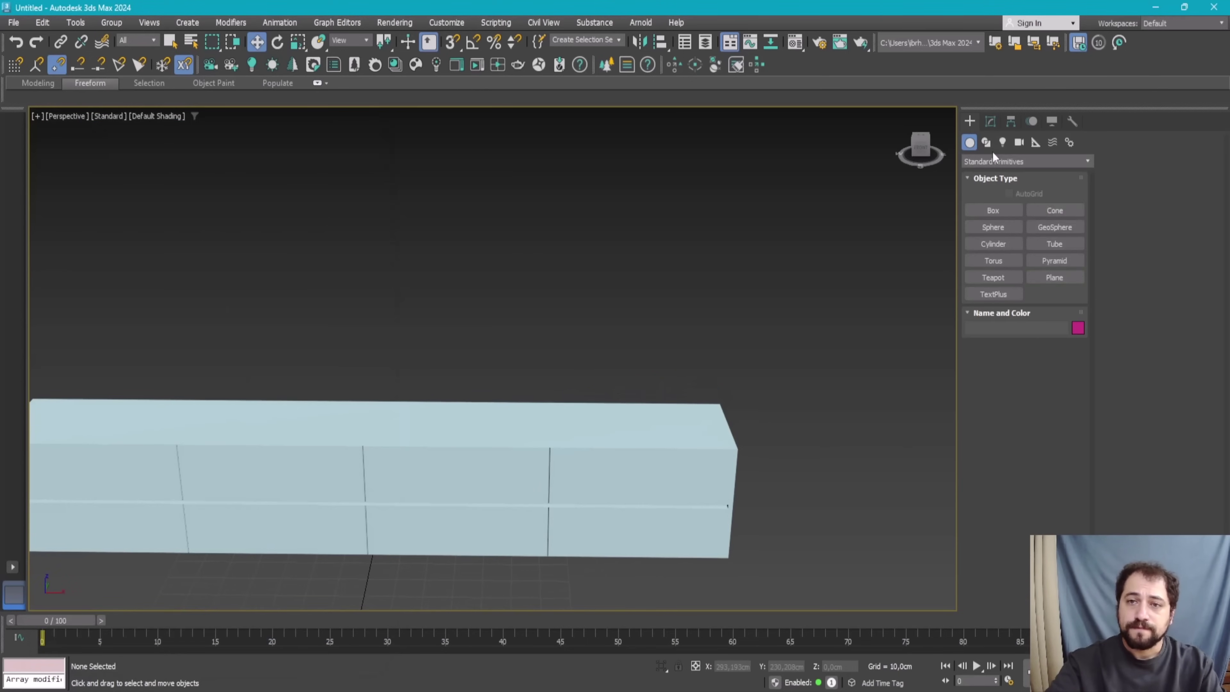
click(1002, 212)
key(alt+Tab)
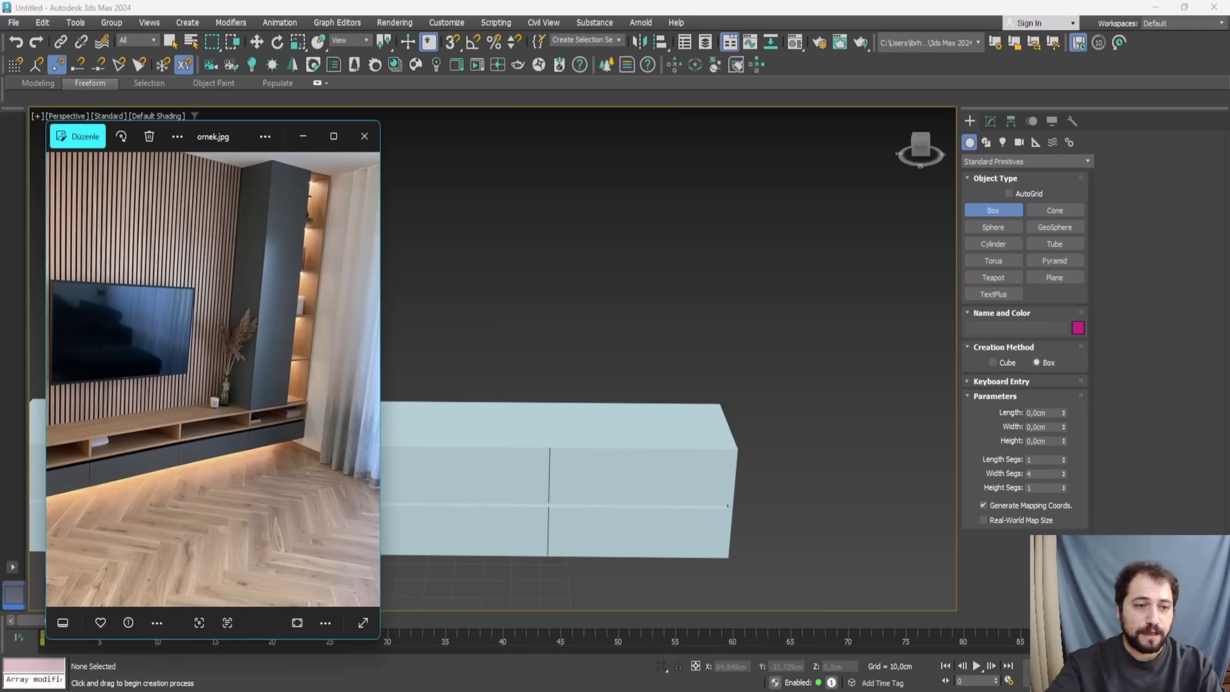
key(alt+Tab)
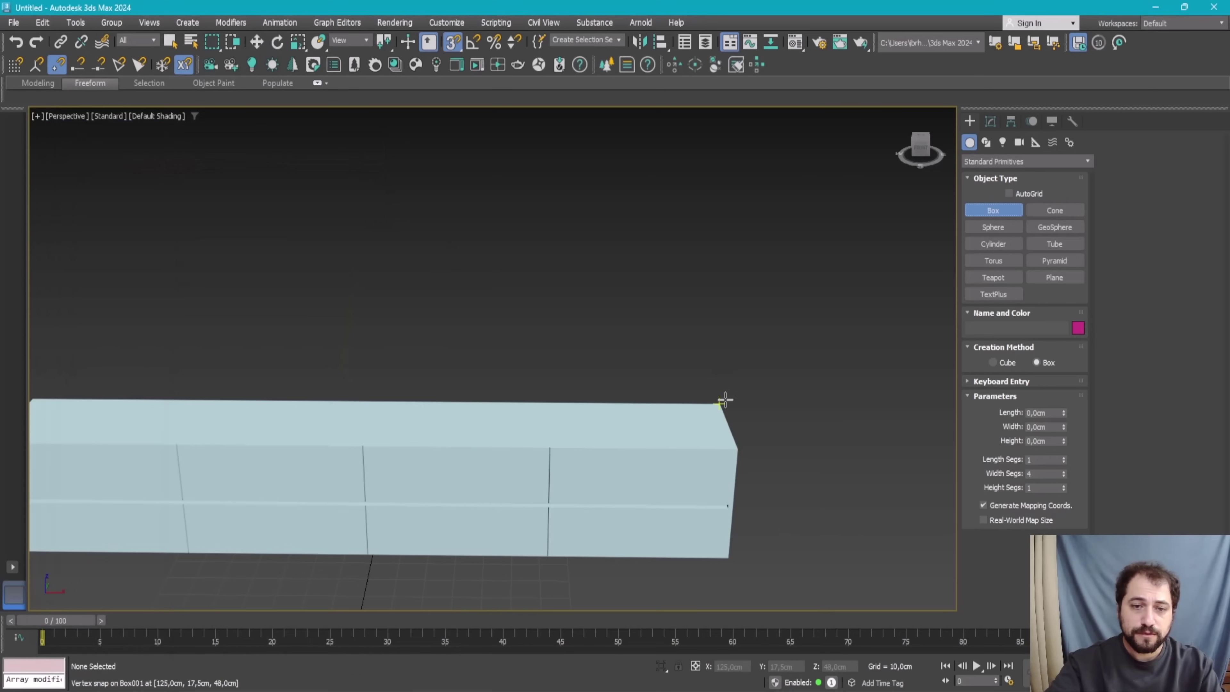
drag(725, 401, 549, 445)
Step: Orbit around the base and tower, comparing them with the ornek.jpg photo
scroll(582, 285, down, 5)
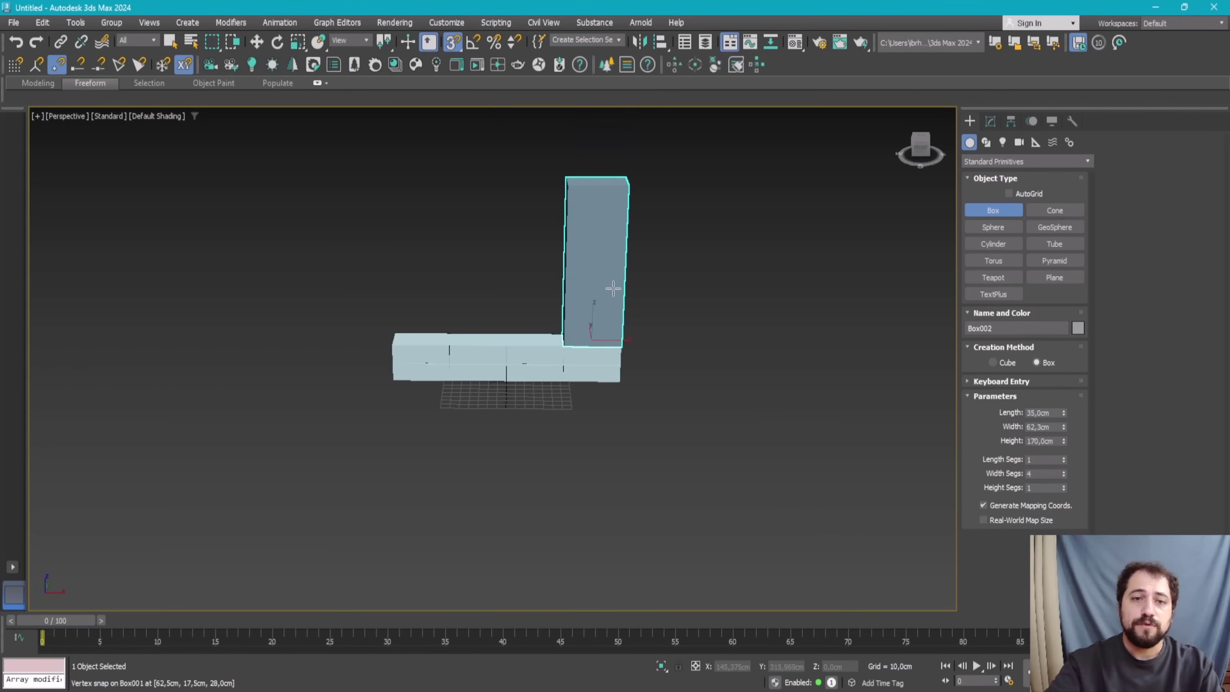
mouse_move(609, 285)
alt+middle_down()
mouse_move(665, 300)
mouse_move(665, 285)
alt+middle_up()
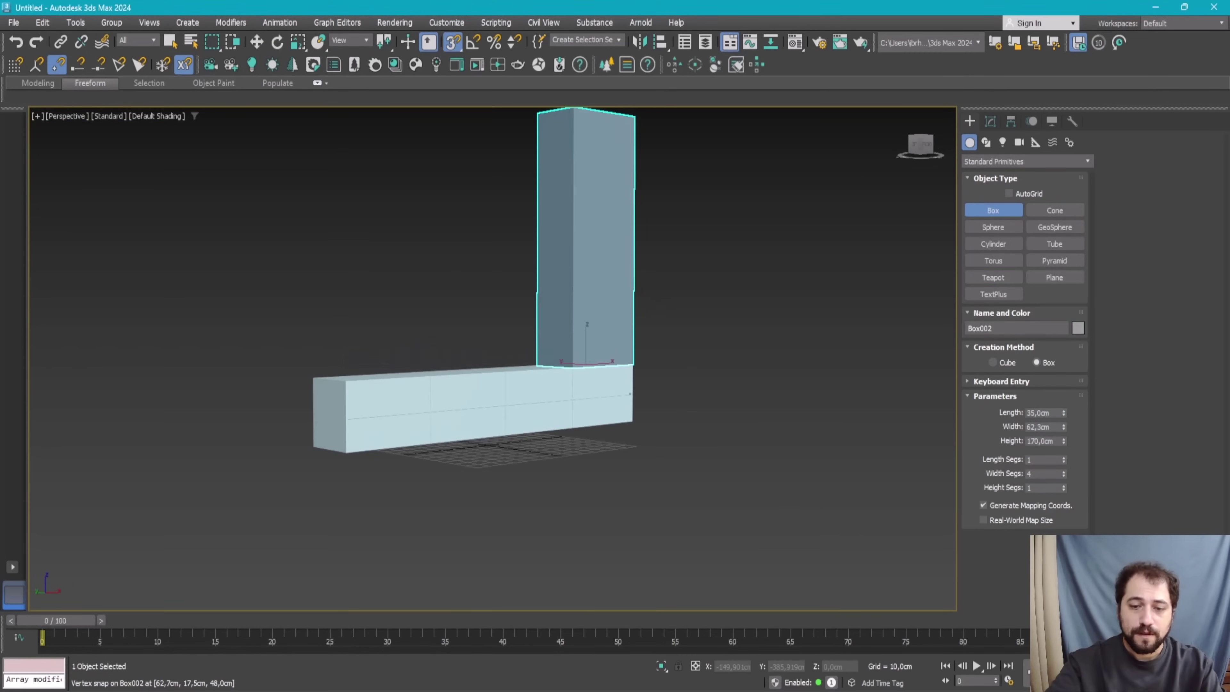
key(alt+Tab)
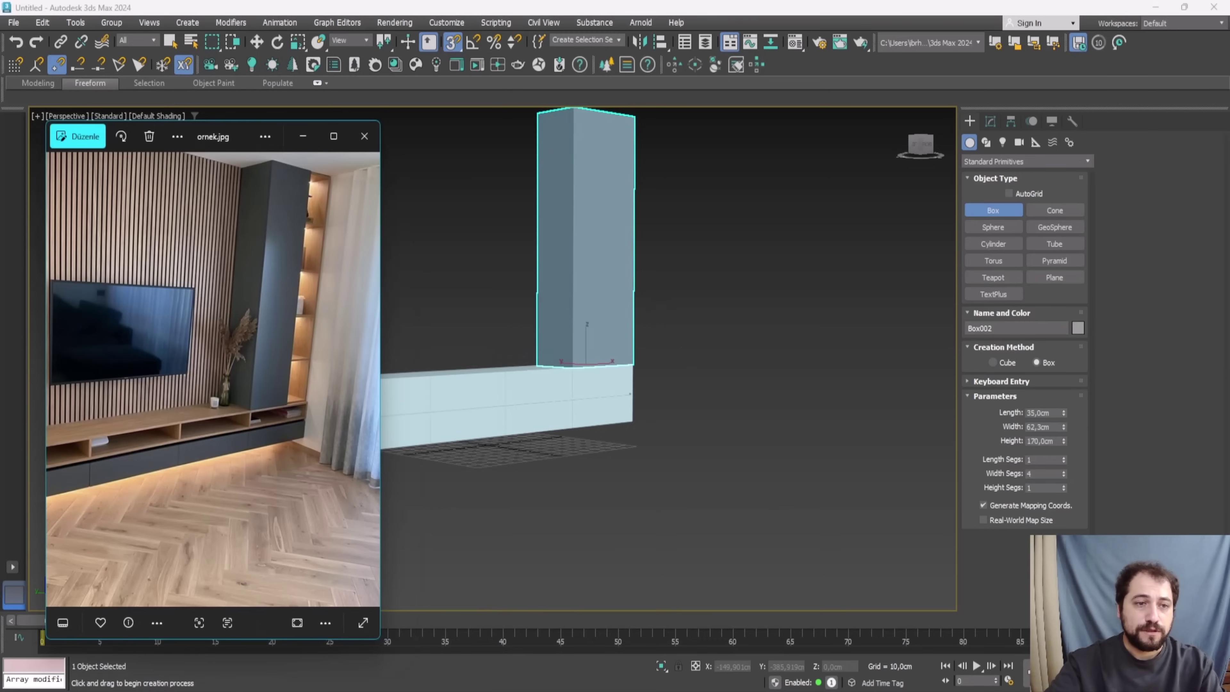
key(alt+Tab)
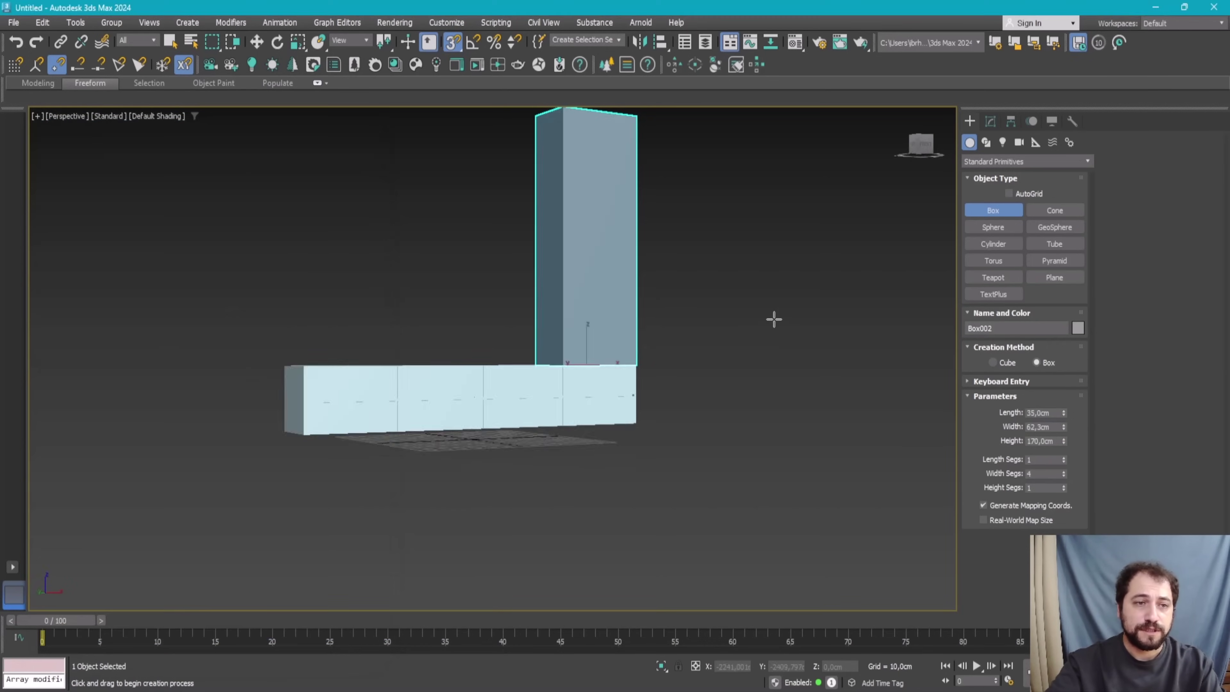
mouse_move(774, 318)
alt+middle_down()
mouse_move(730, 428)
mouse_move(609, 276)
alt+middle_up()
scroll(610, 276, up, 2)
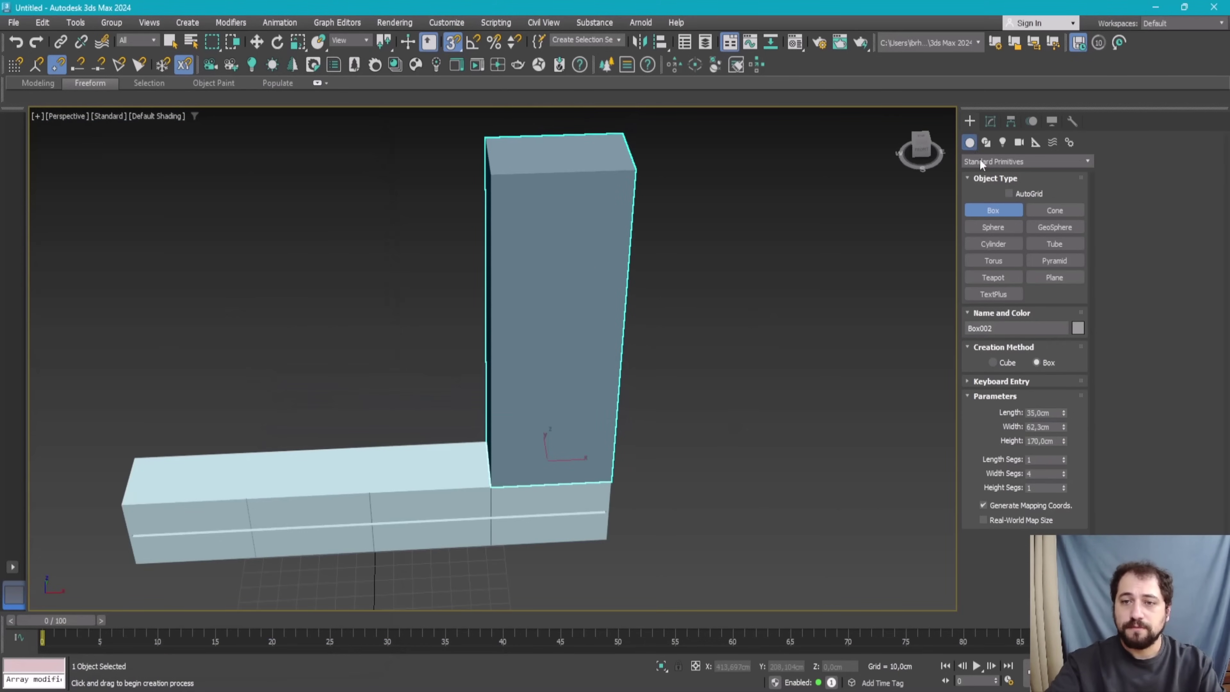
Step: Add an Edit Poly modifier to the tall box and reset its Width Segs from 4 to 1
click(990, 121)
click(1004, 160)
text(e)
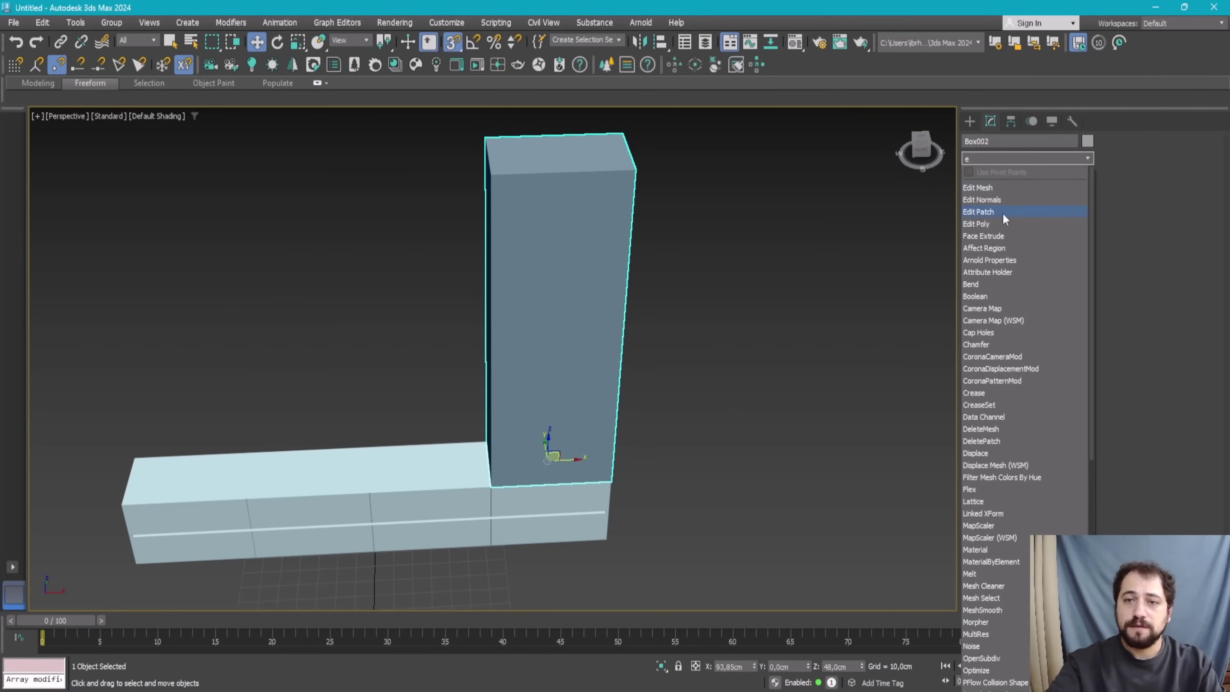
alt+middle_drag(925, 228, 750, 277)
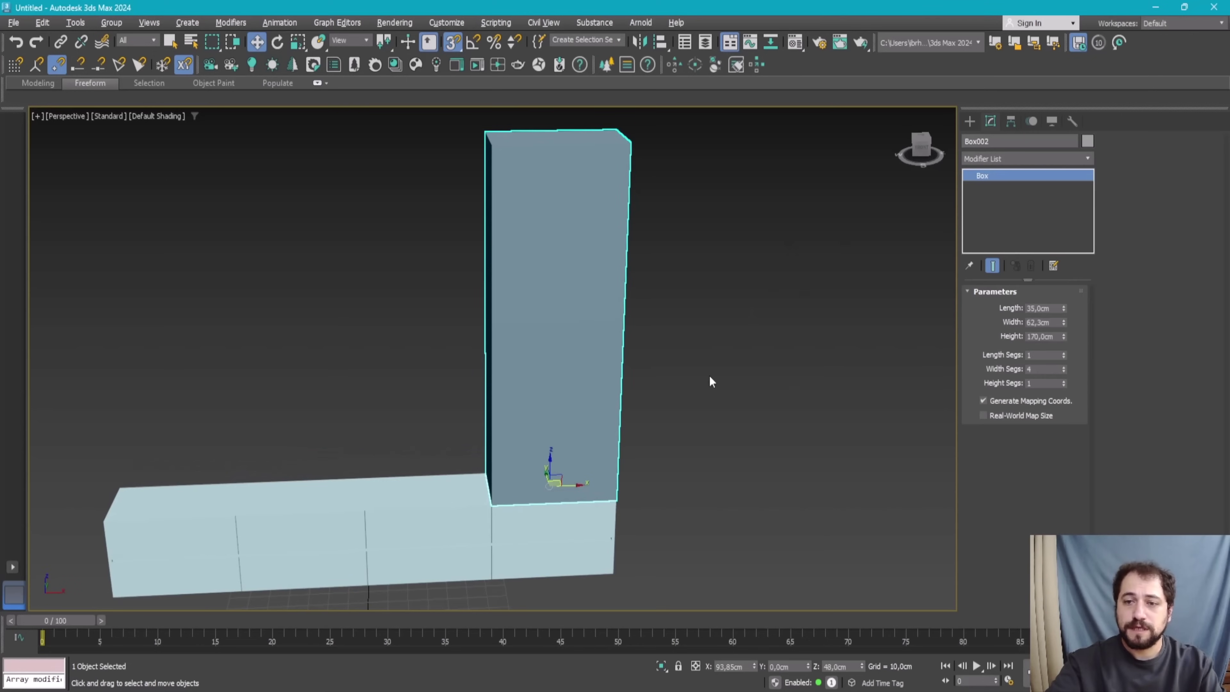
click(1027, 159)
click(997, 222)
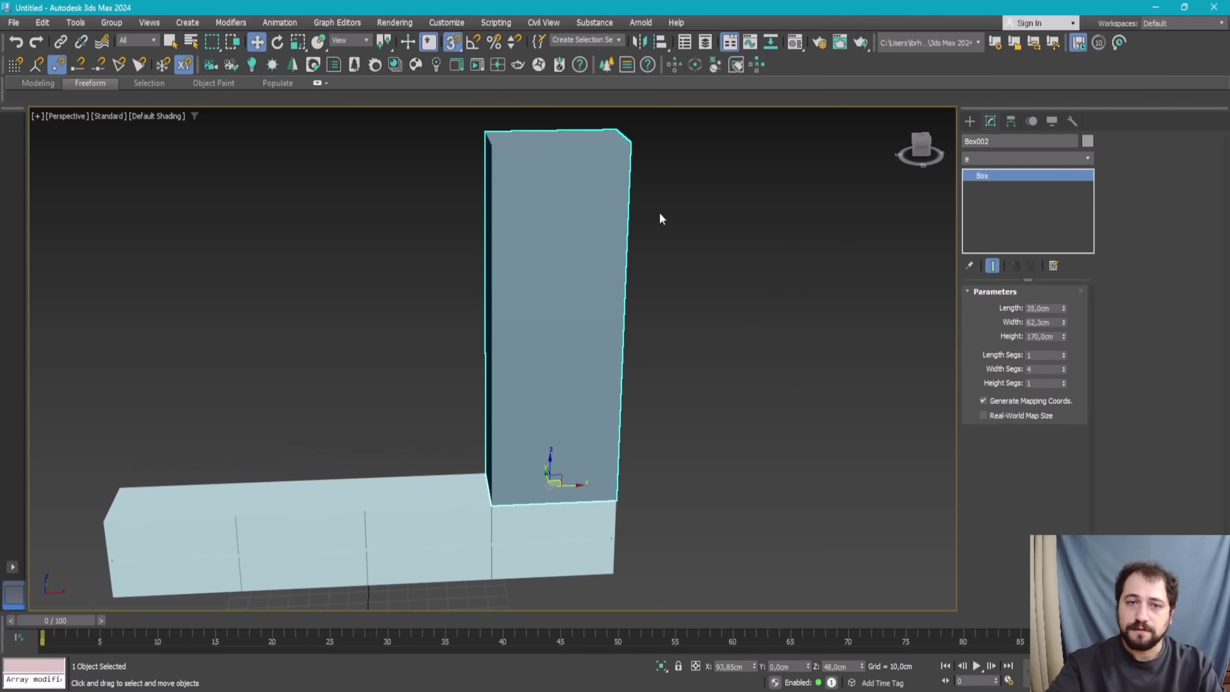
key(2)
click(551, 145)
alt+middle_drag(549, 137, 554, 124)
key(F4)
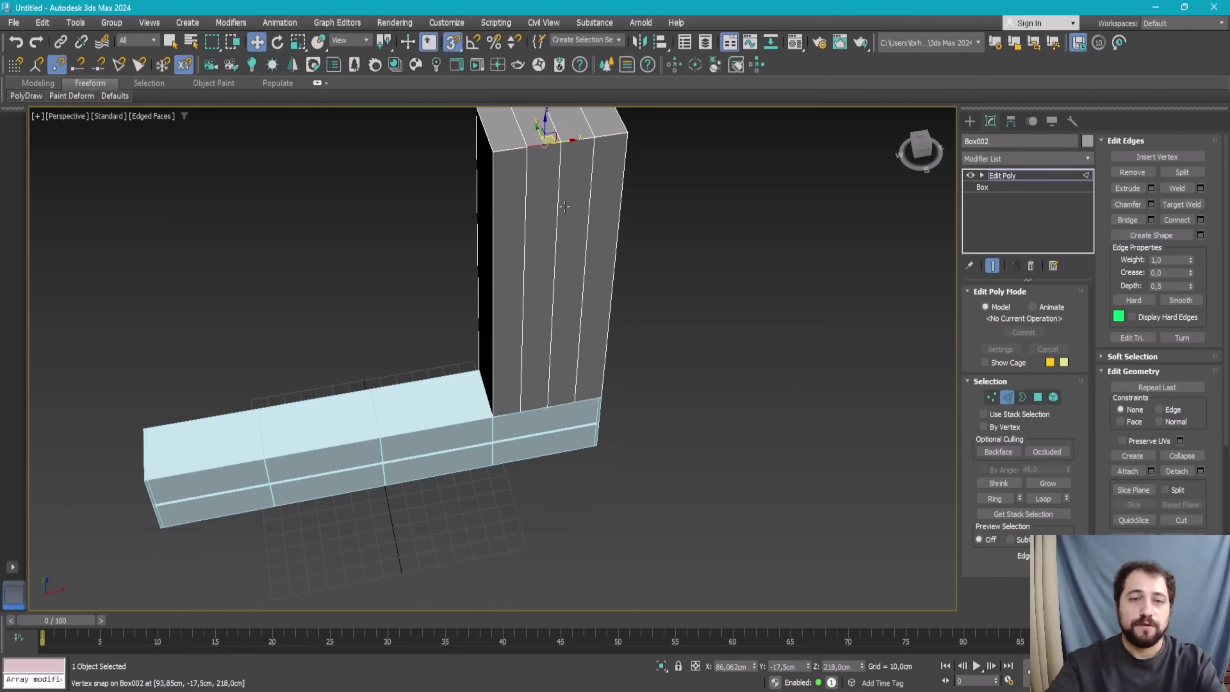
click(982, 187)
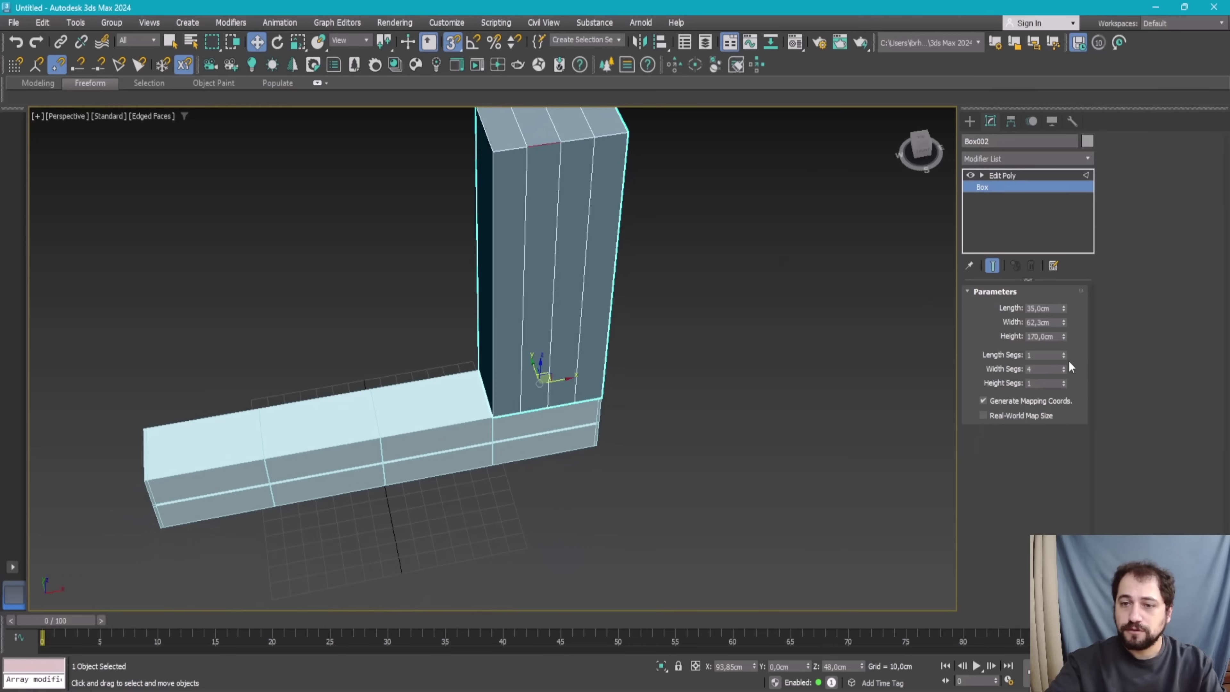
right_click(1064, 369)
key(2)
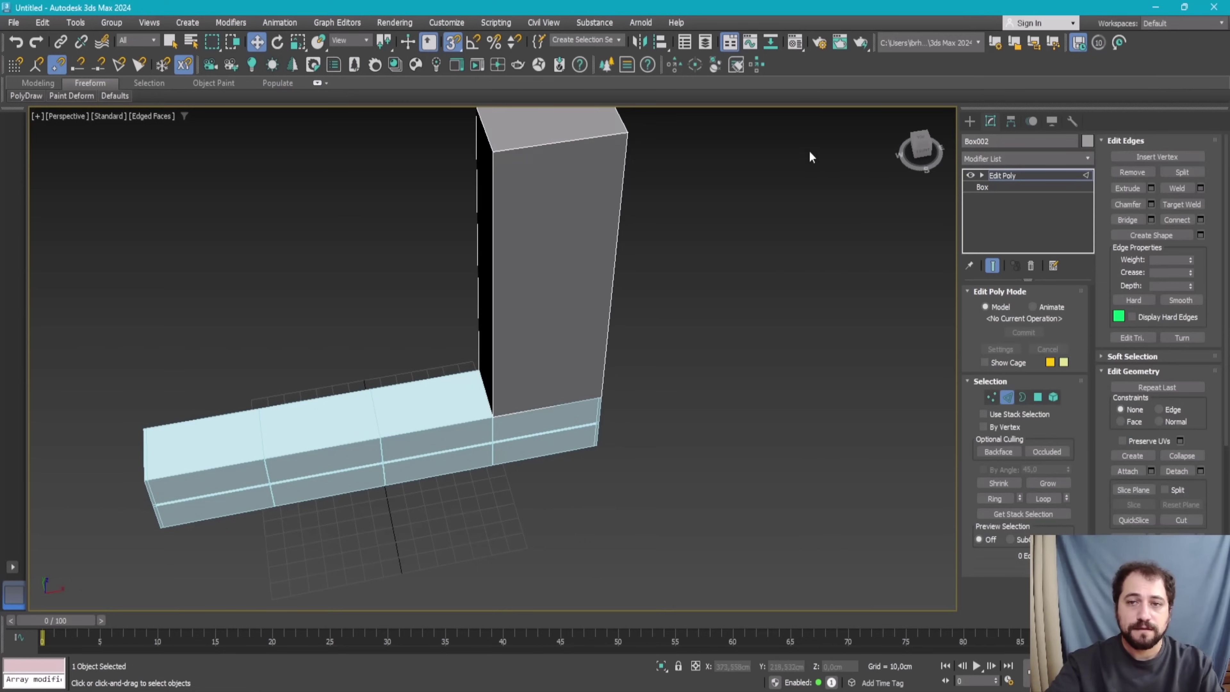
Step: Connect a vertical edge down the box front, then four horizontal dividers across the right column
click(549, 139)
ctrl+click(540, 404)
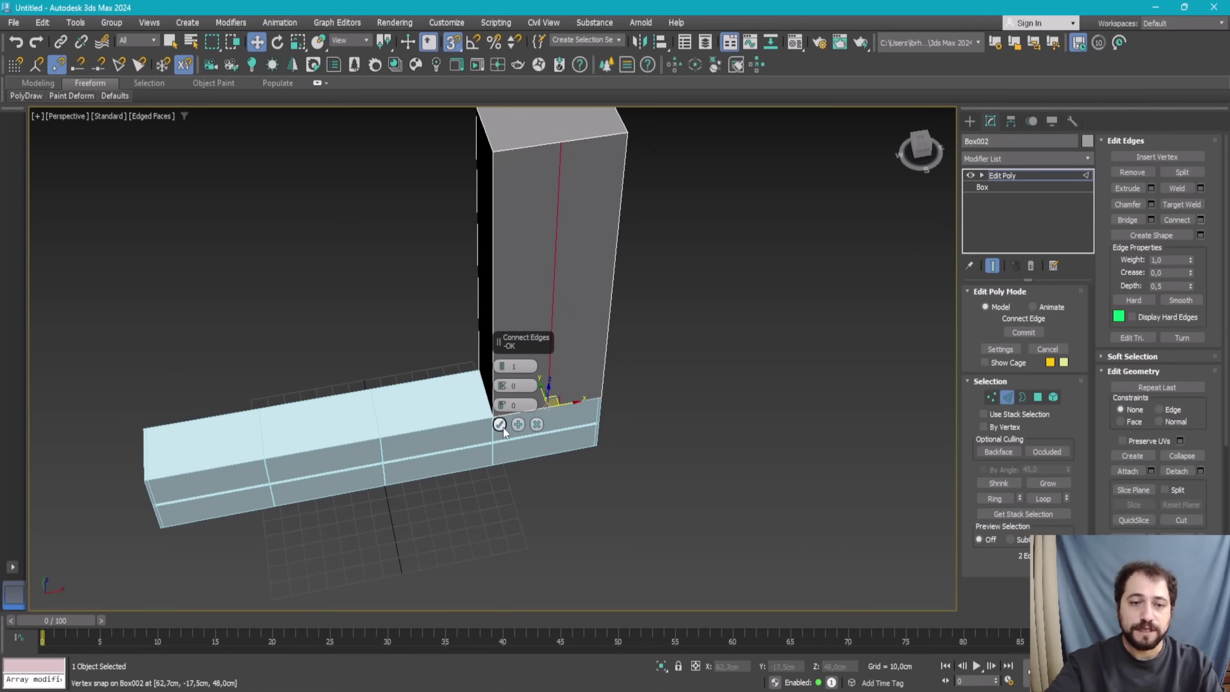
click(504, 431)
ctrl+click(616, 244)
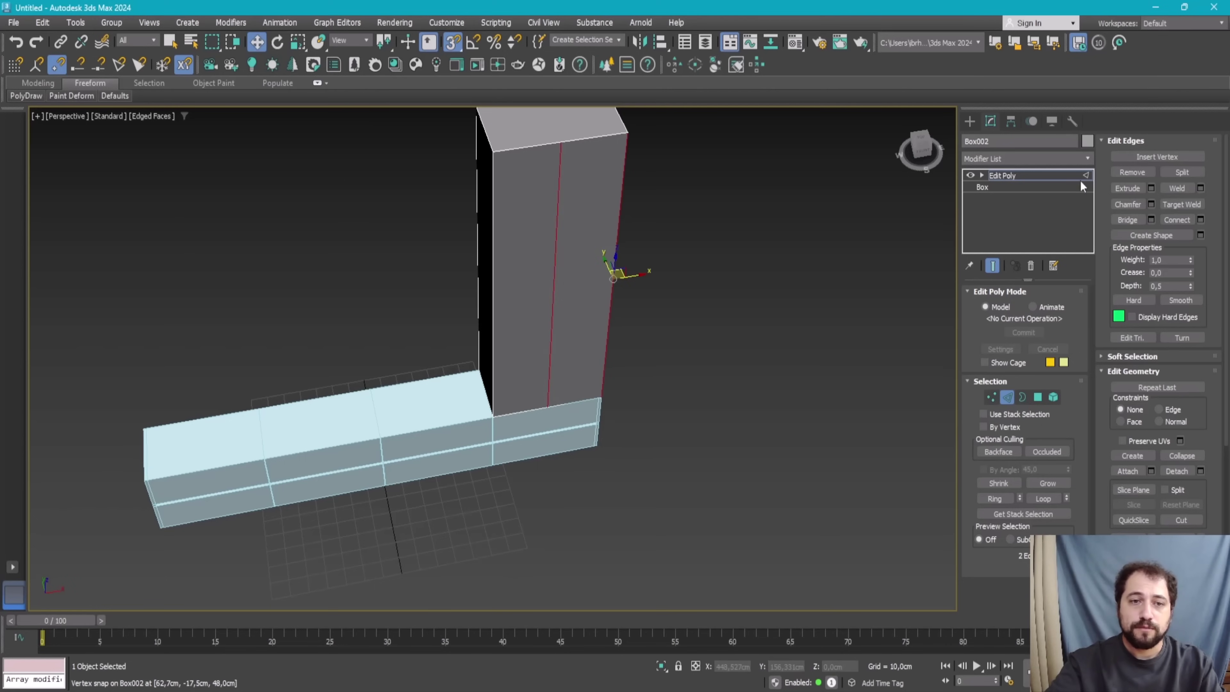
click(1200, 220)
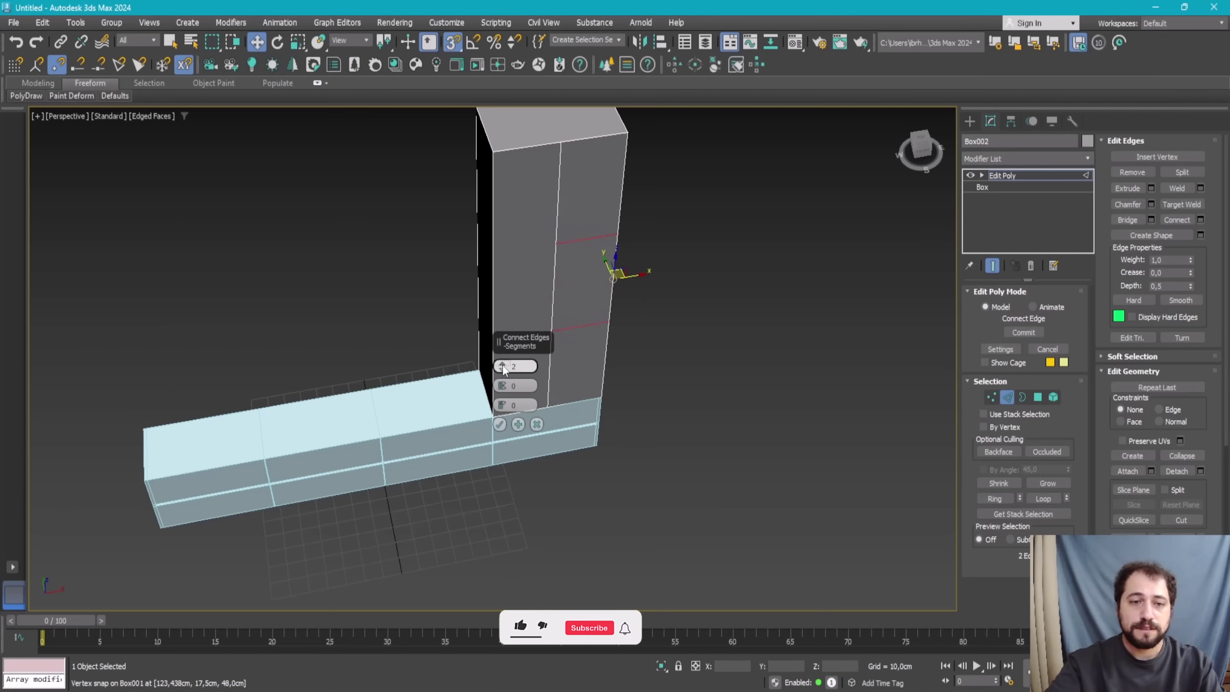
key(alt+Tab)
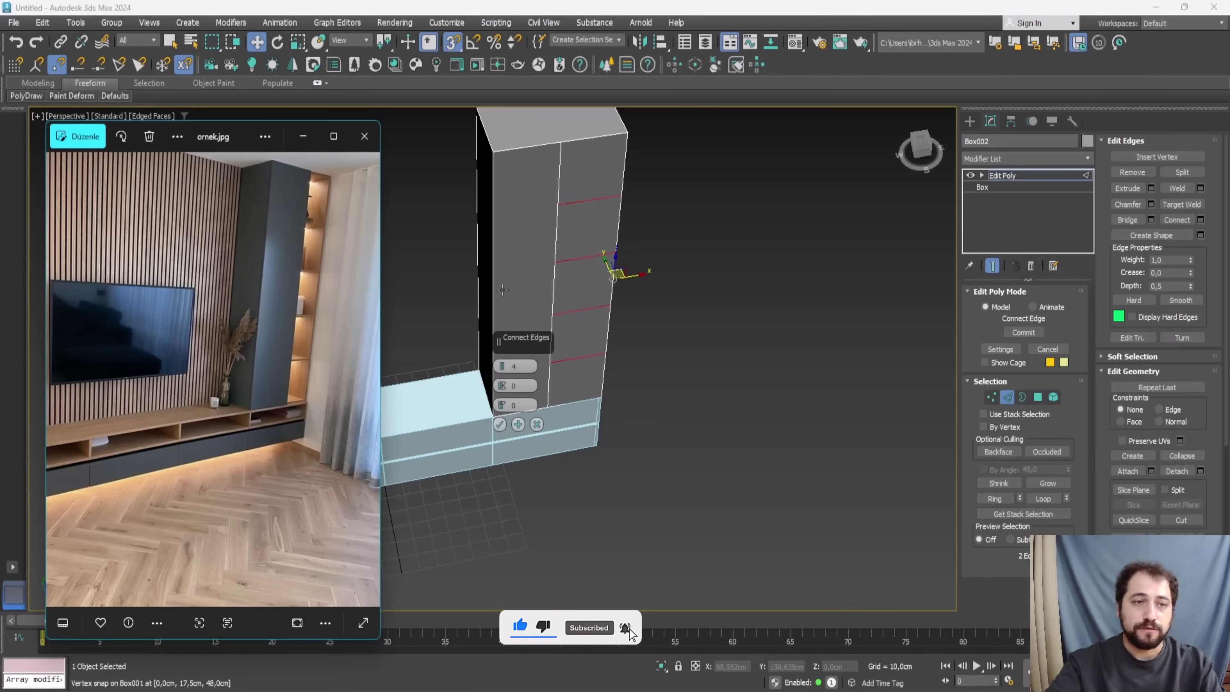
key(alt+Tab)
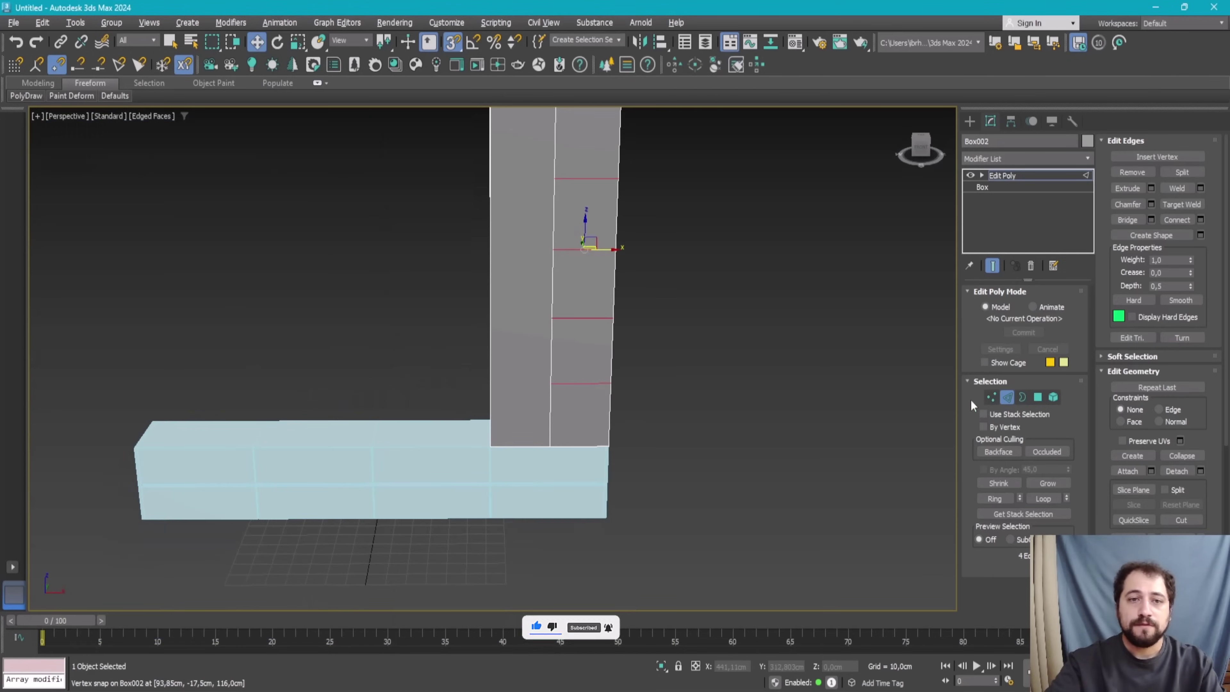
Step: Select the five stacked cells of the right column as polygons
click(1038, 397)
click(596, 219)
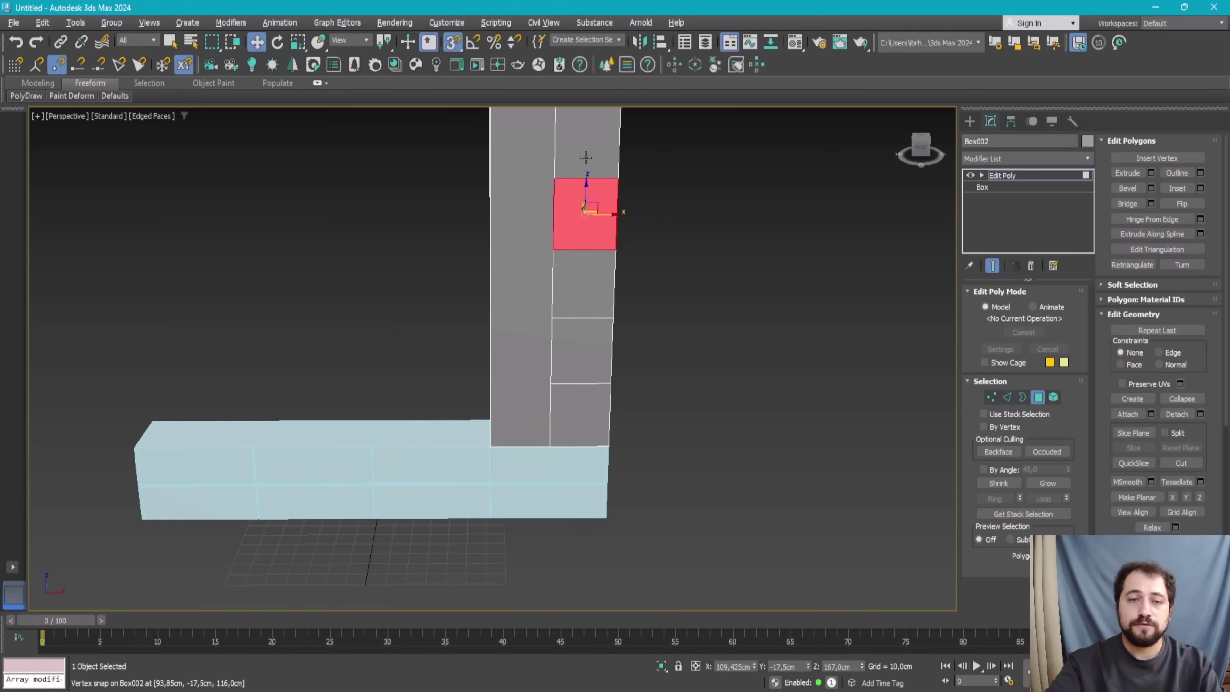
ctrl+click(586, 140)
ctrl+click(585, 281)
ctrl+click(583, 352)
ctrl+click(580, 414)
alt+middle_drag(580, 414, 649, 275)
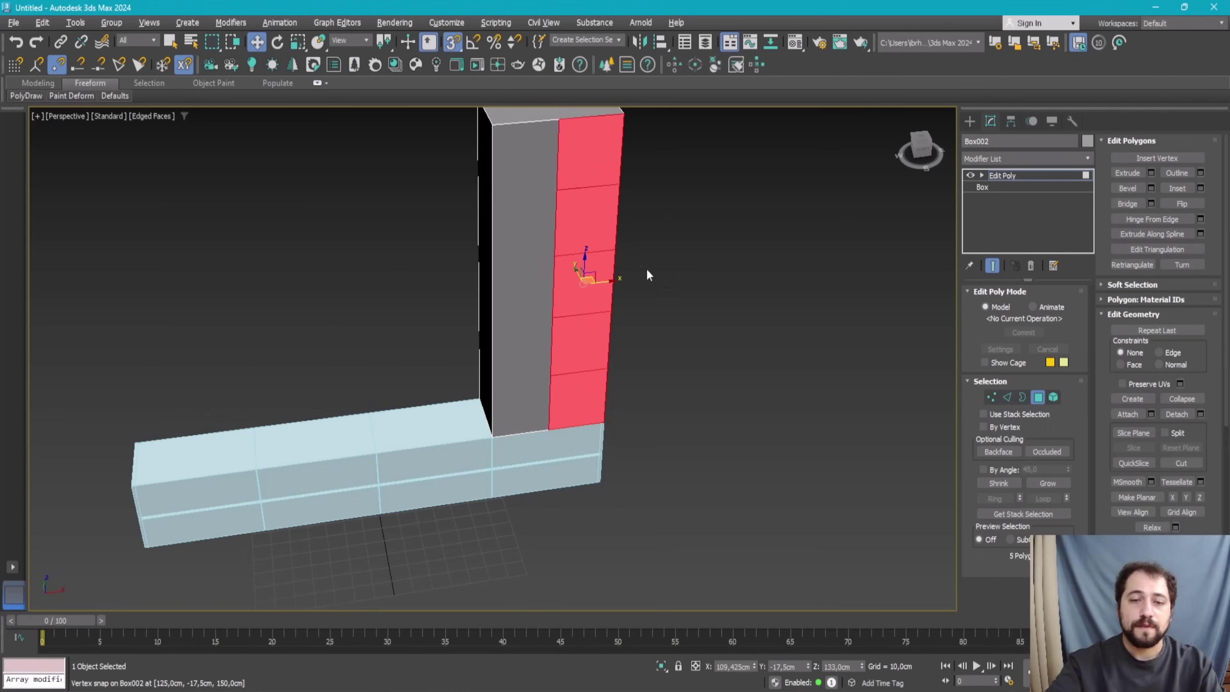
Step: Inset the five cells by 0,8cm each, by polygon, leaving a thin frame around every cell
click(1199, 187)
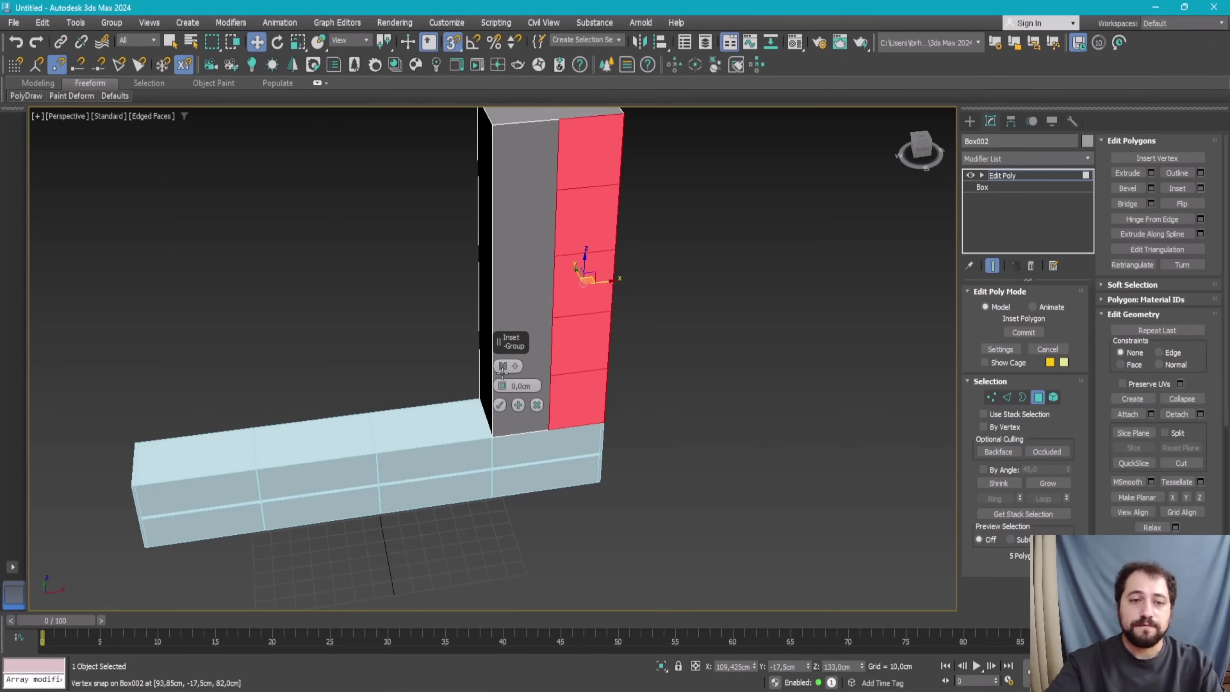
scroll(588, 189, up, 5)
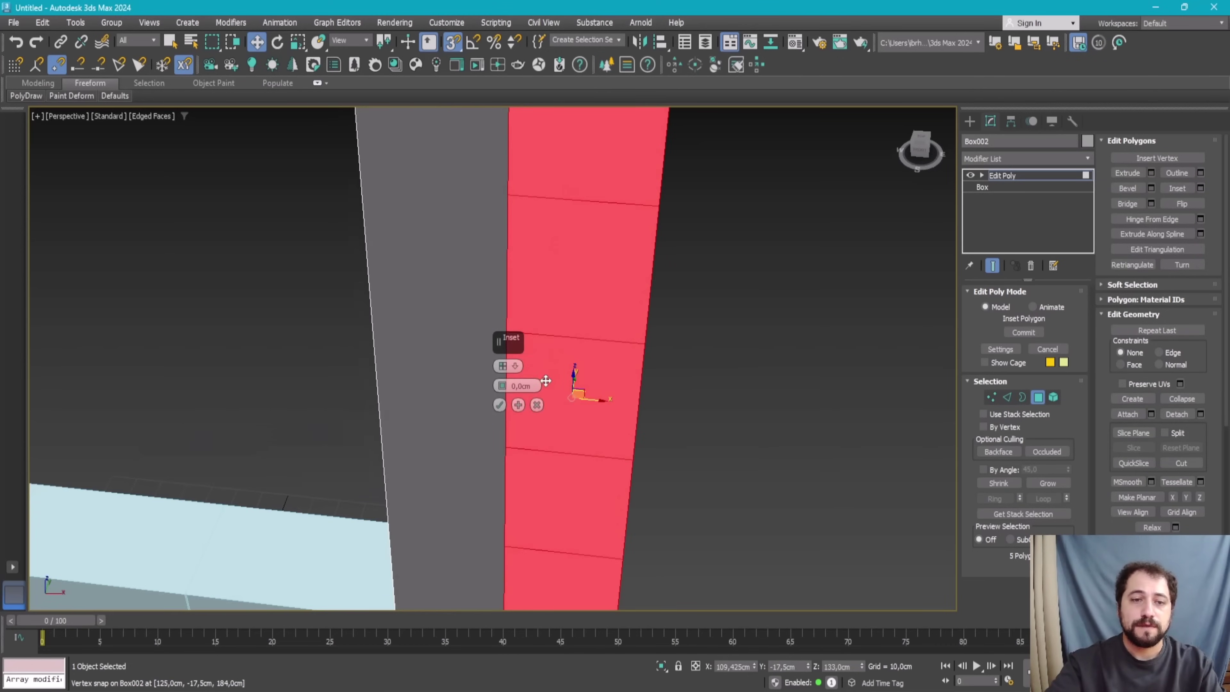
text(,8)
key(Return)
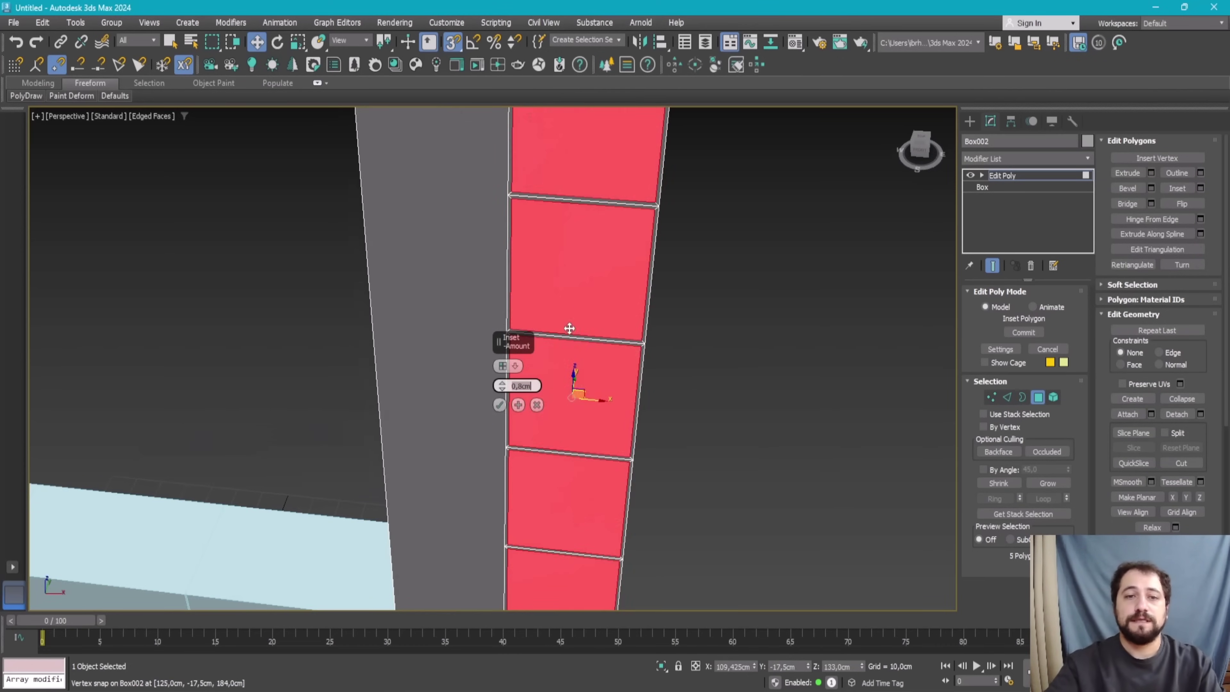
mouse_move(569, 329)
alt+middle_down()
mouse_move(611, 285)
mouse_move(607, 197)
mouse_move(604, 228)
mouse_move(502, 348)
alt+middle_up()
click(505, 367)
scroll(576, 266, down, 2)
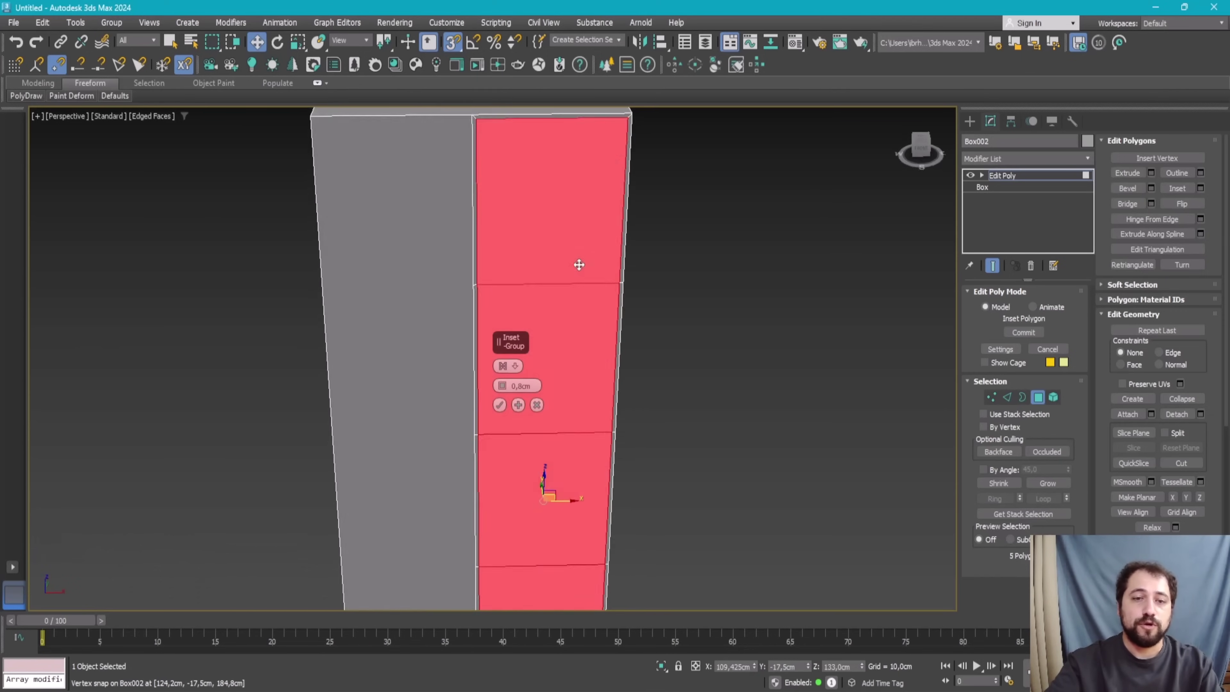
scroll(550, 227, down, 3)
scroll(550, 227, up, 4)
scroll(552, 239, down, 2)
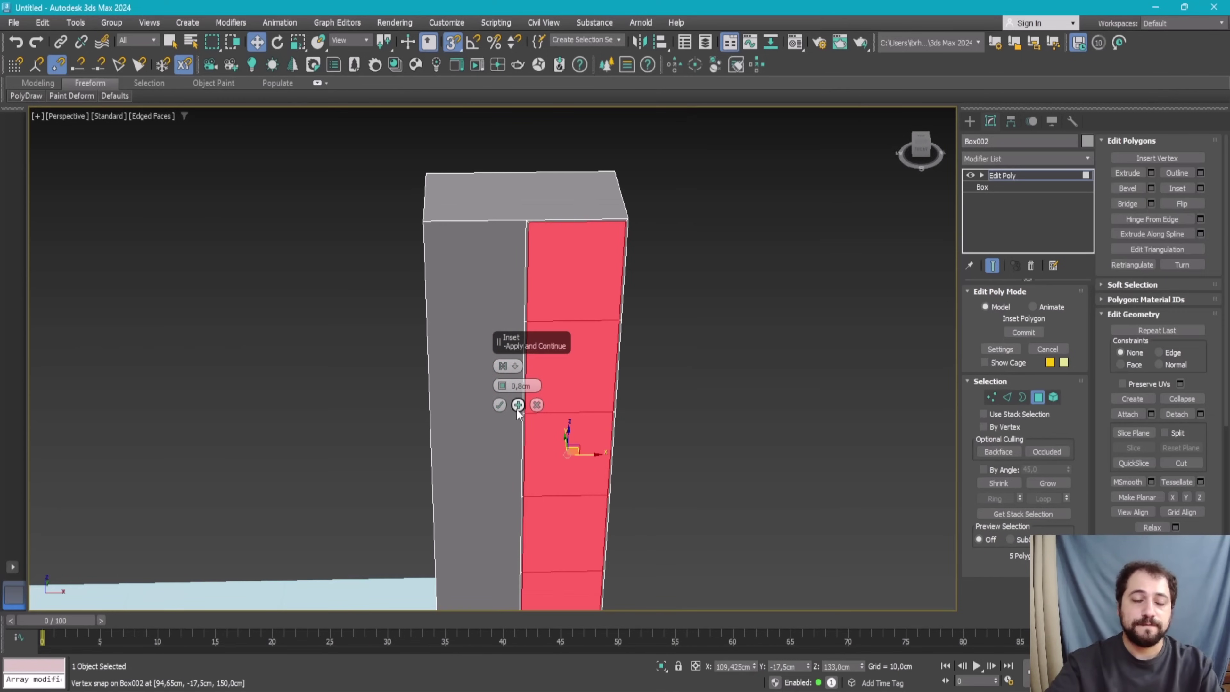
click(500, 404)
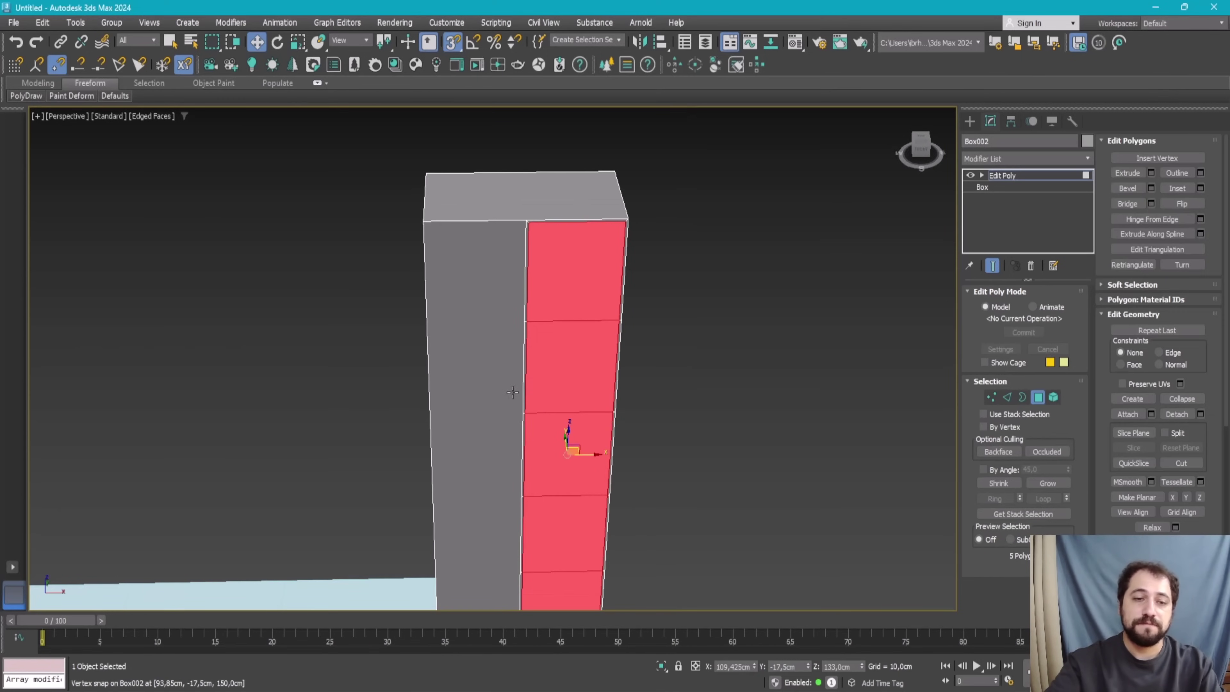
click(1201, 189)
scroll(585, 350, up, 3)
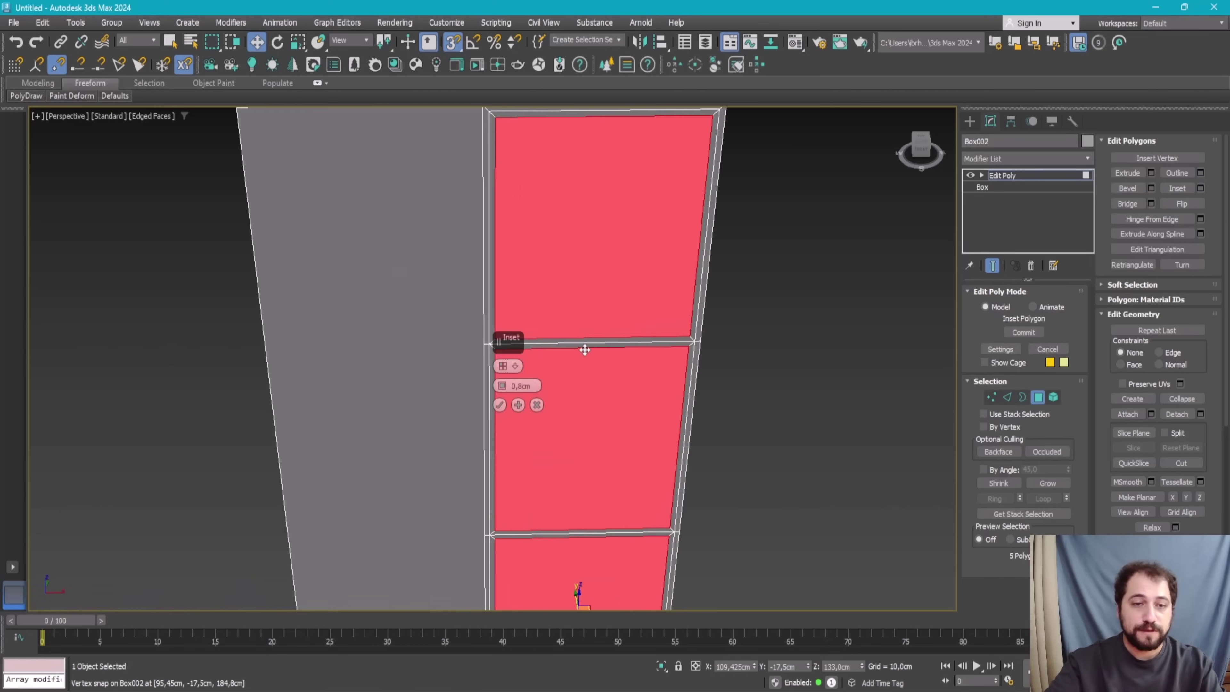
click(500, 406)
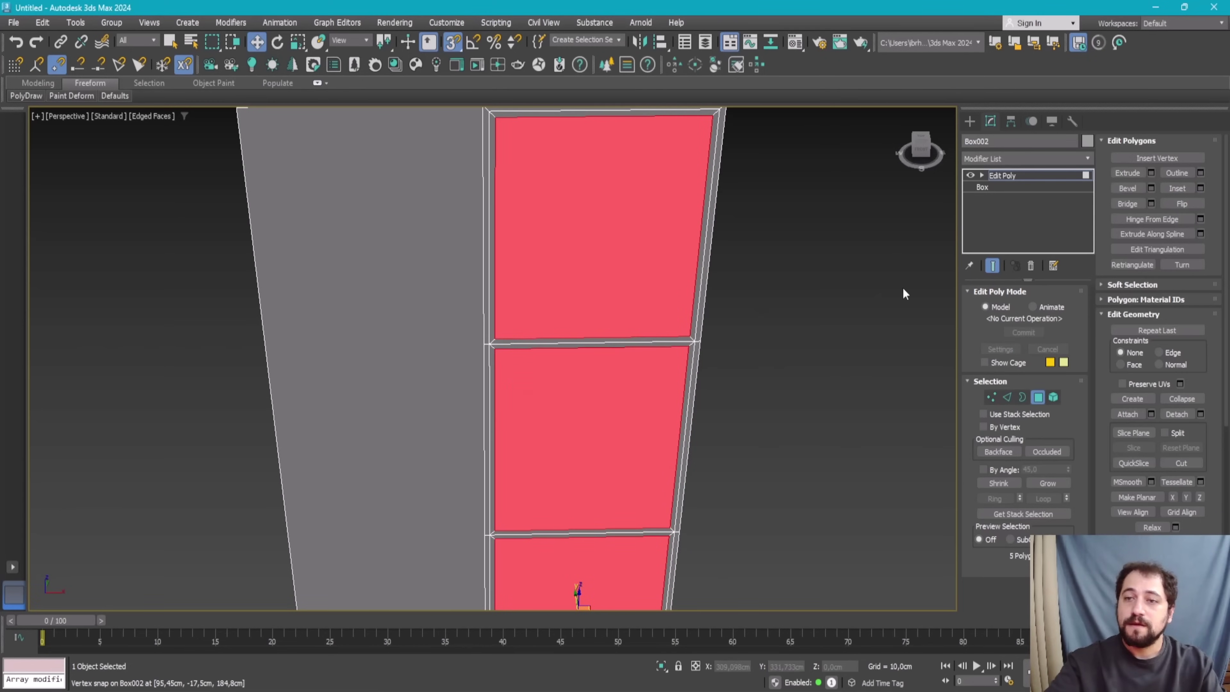
scroll(535, 206, down, 3)
scroll(543, 211, down, 3)
scroll(542, 213, up, 4)
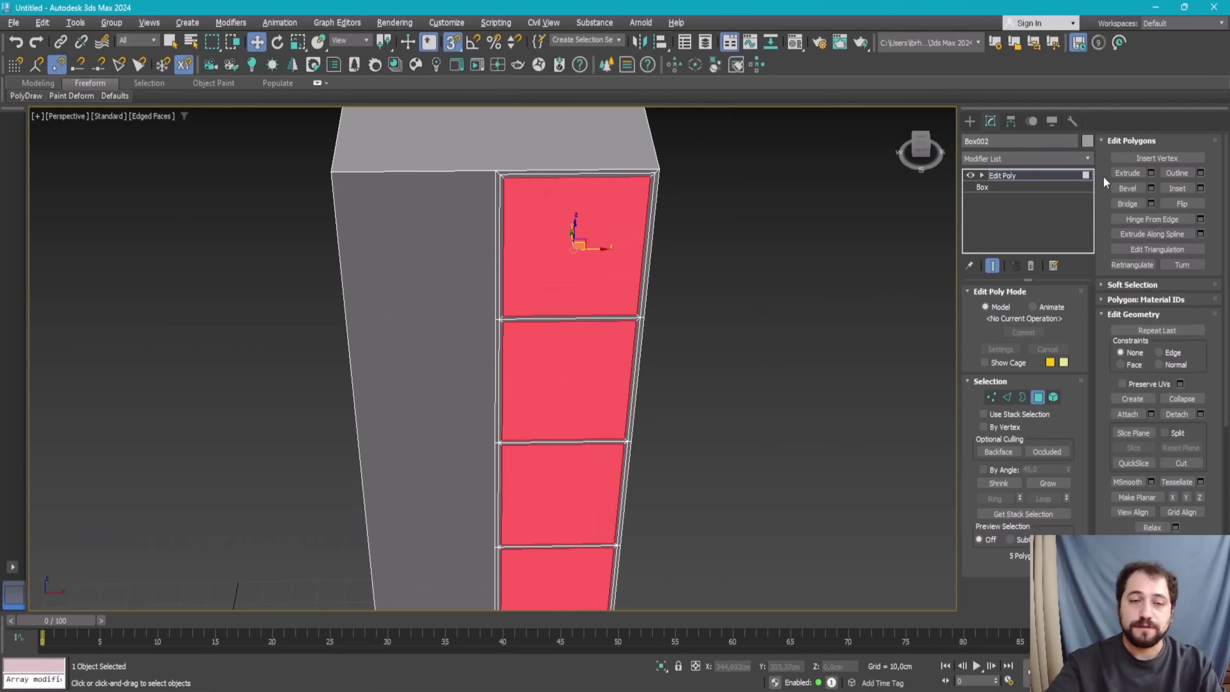
Step: Extrude the inset cells about -14,208cm inward to form the open cubbies
click(1151, 173)
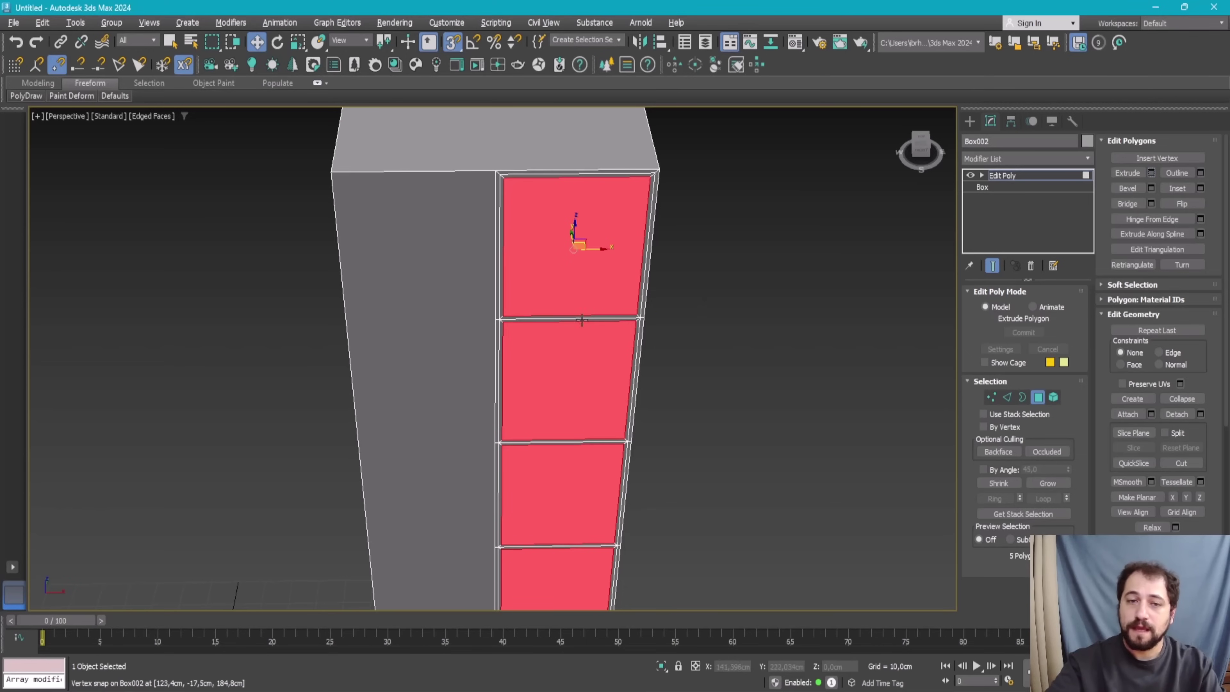
drag(502, 385, 552, 568)
click(500, 404)
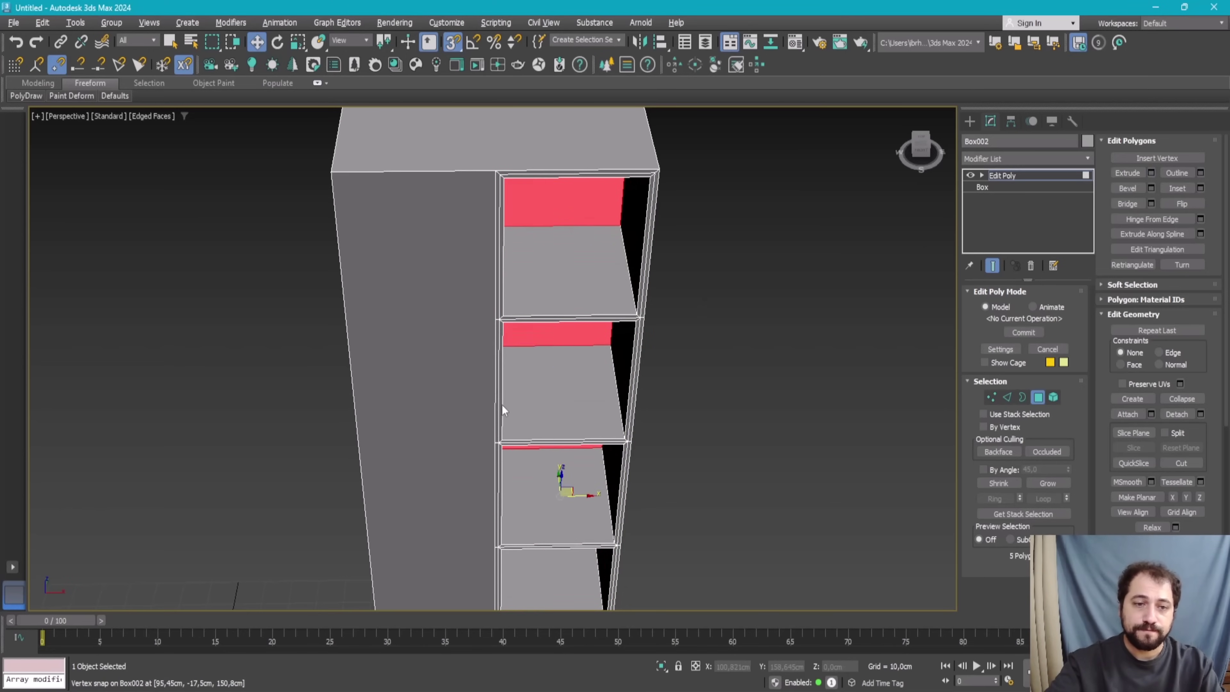
scroll(502, 404, down, 5)
mouse_move(502, 404)
alt+middle_down()
mouse_move(699, 250)
mouse_move(655, 509)
alt+middle_up()
click(699, 251)
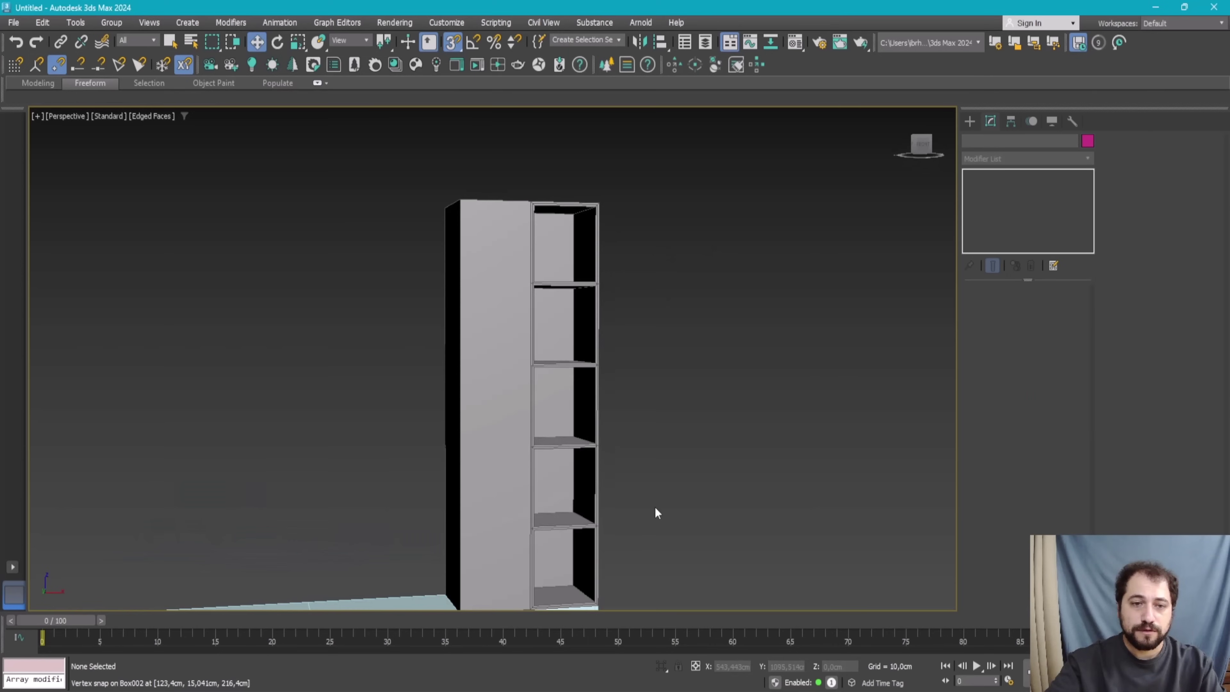
Step: Switch to the ornek.jpg reference photo for comparison
key(alt+Tab)
scroll(329, 261, up, 2)
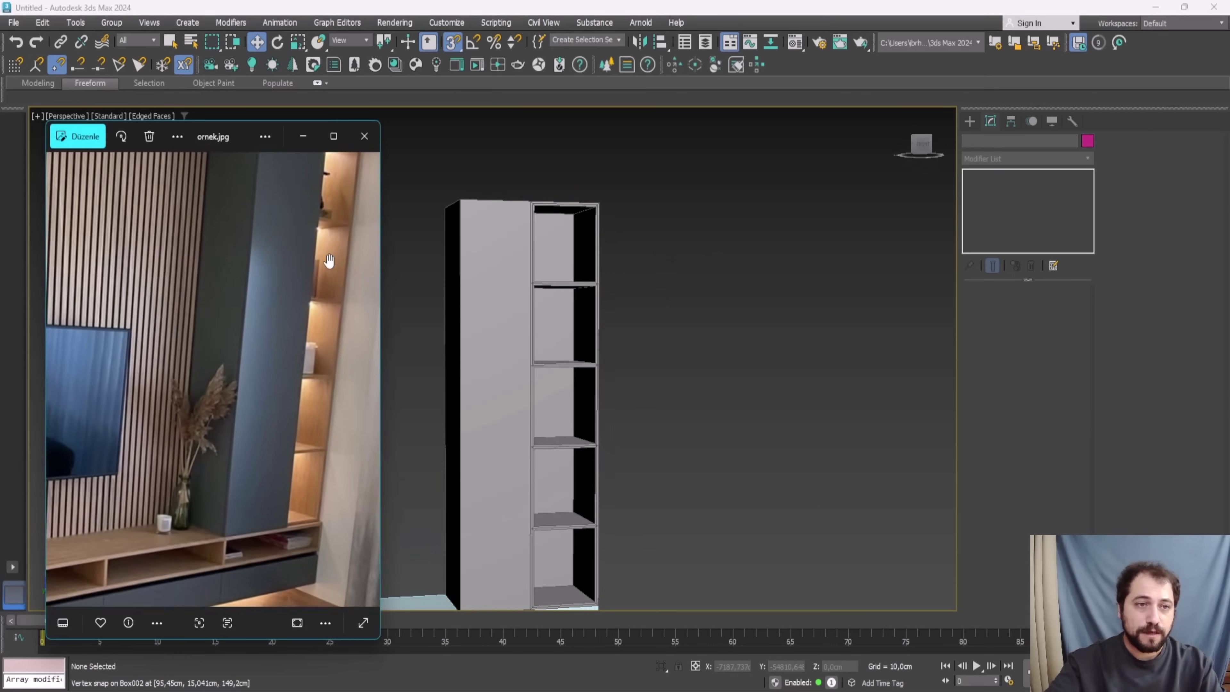
scroll(329, 261, up, 2)
scroll(329, 260, down, 2)
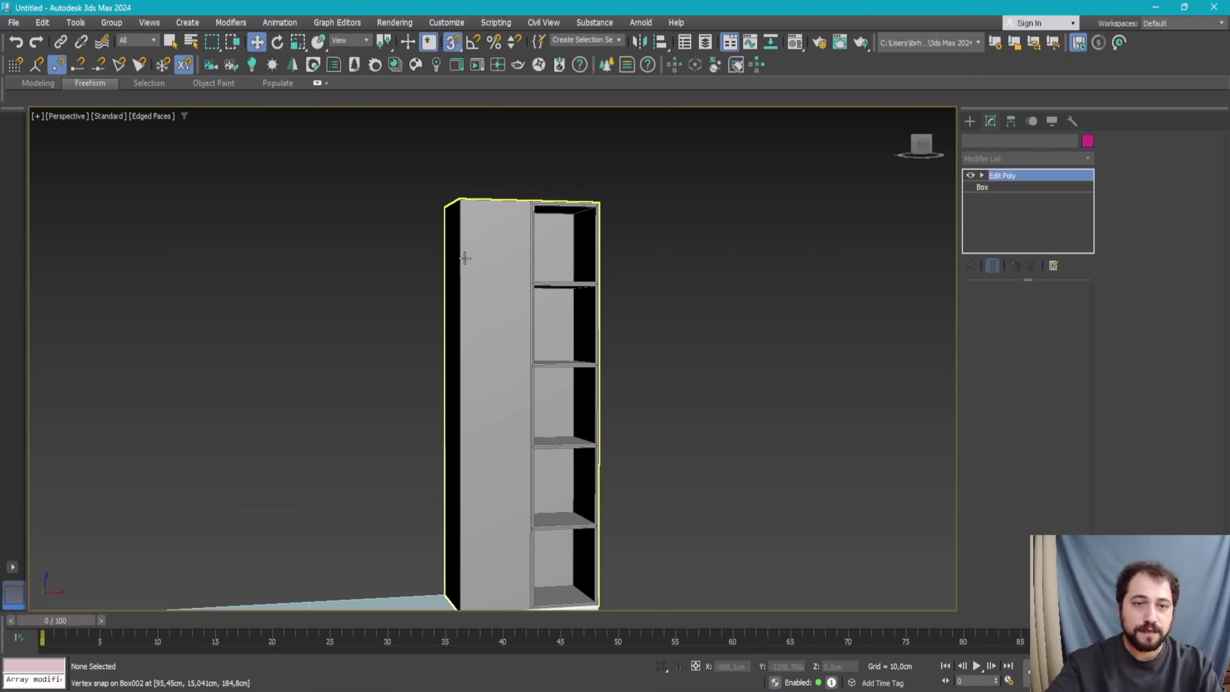
Step: Toggle edged faces and orbit to view the whole model, checking it against the photo
key(F4)
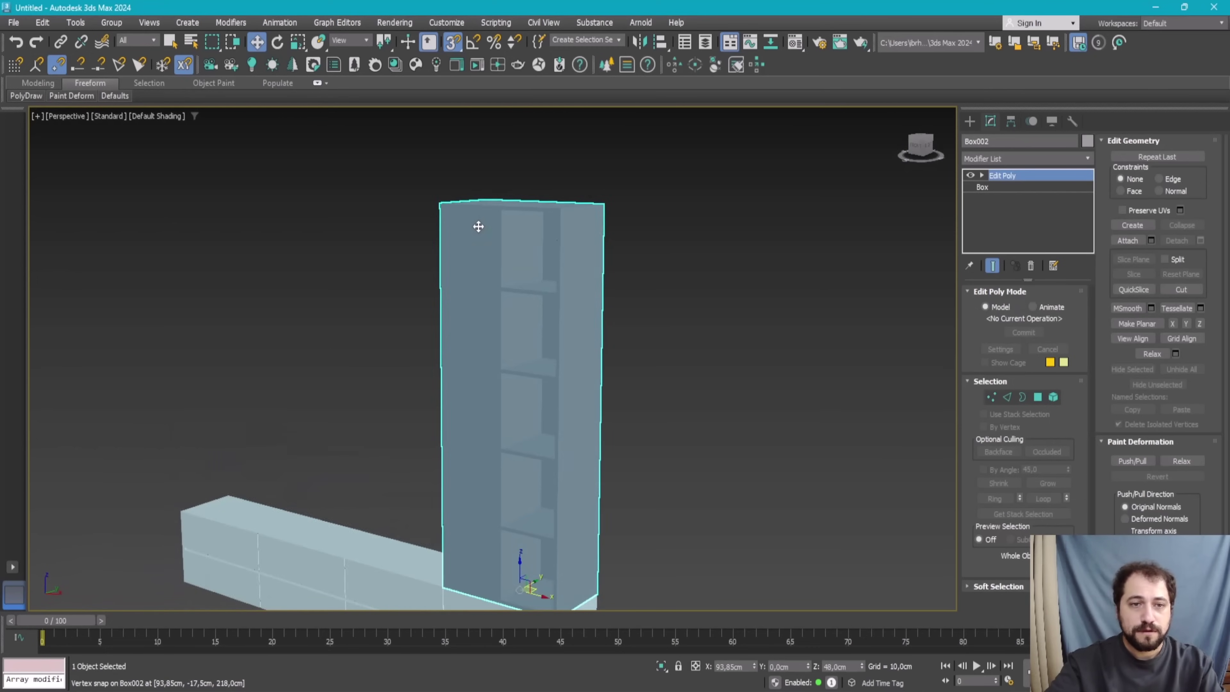
scroll(484, 227, up, 3)
scroll(514, 237, up, 2)
scroll(531, 245, down, 6)
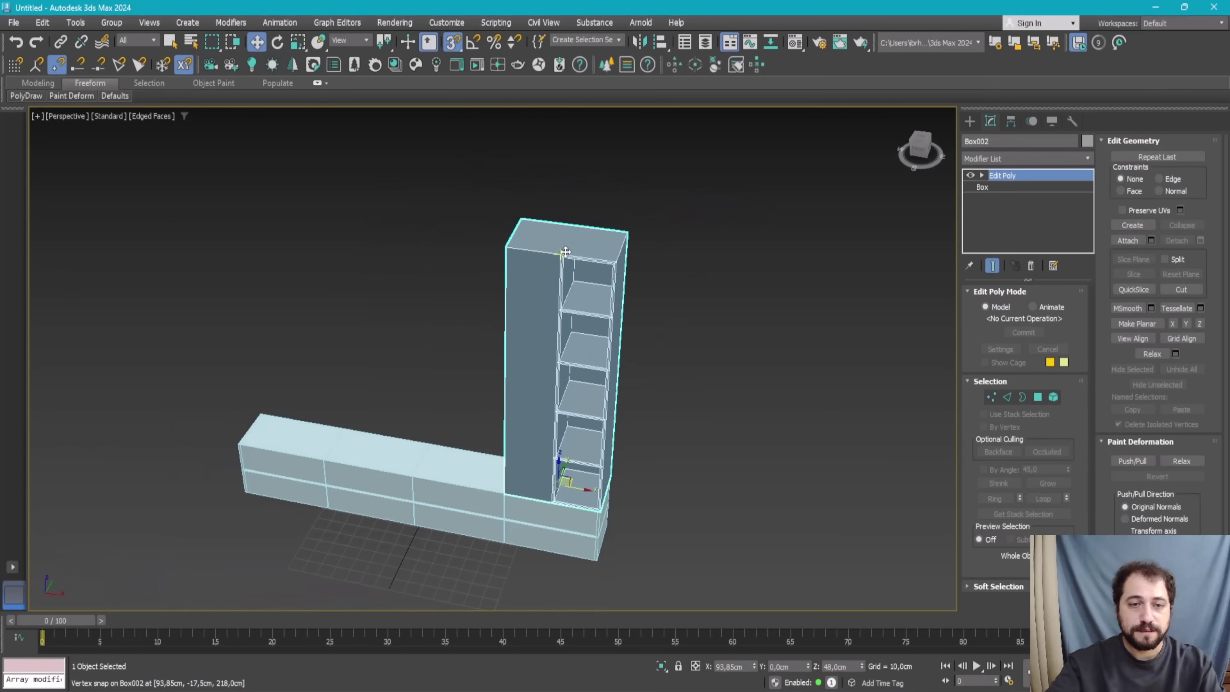
click(789, 255)
mouse_move(789, 255)
alt+middle_down()
mouse_move(702, 284)
mouse_move(715, 247)
mouse_move(701, 567)
alt+middle_up()
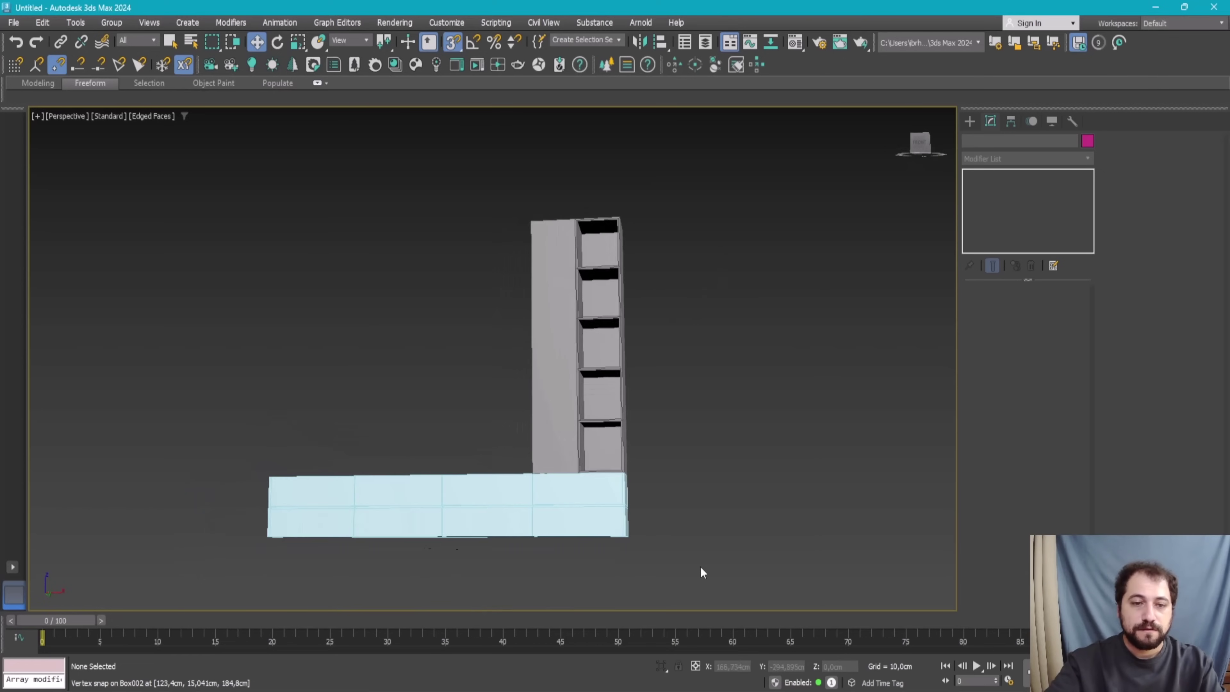
key(alt+Tab)
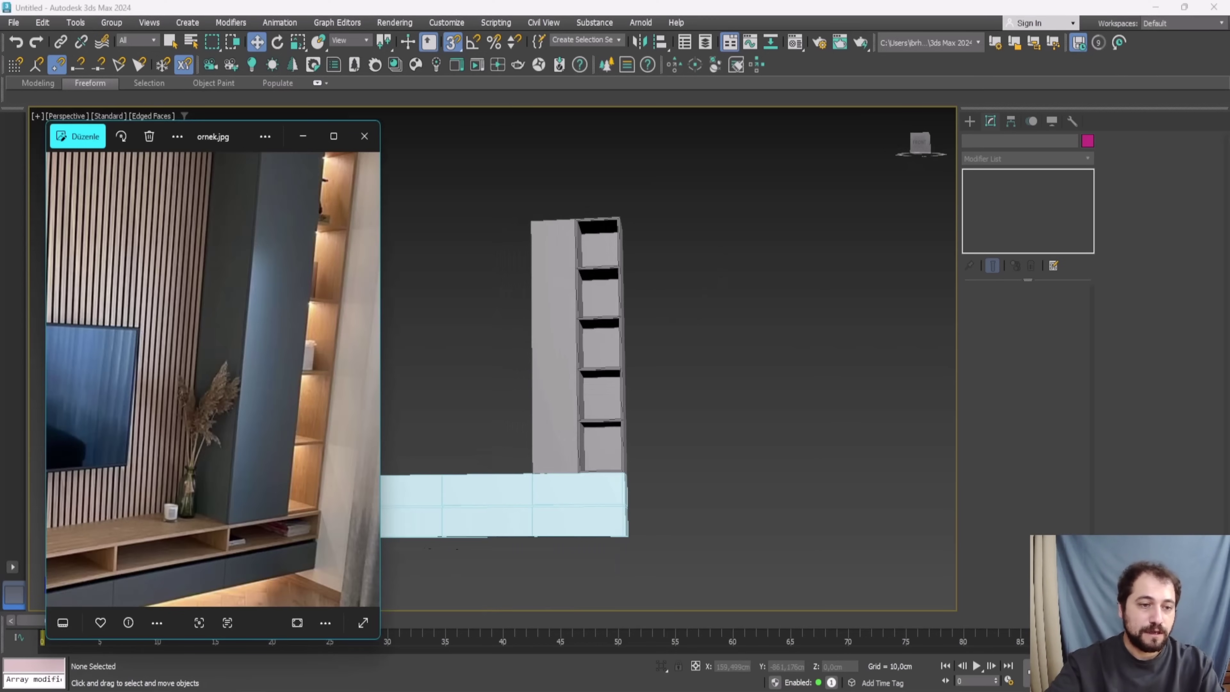
key(alt+Tab)
alt+middle_drag(678, 404, 605, 315)
Step: Select the shelf tower, maximize the Top view and enter Vertex mode
scroll(507, 251, up, 5)
click(507, 250)
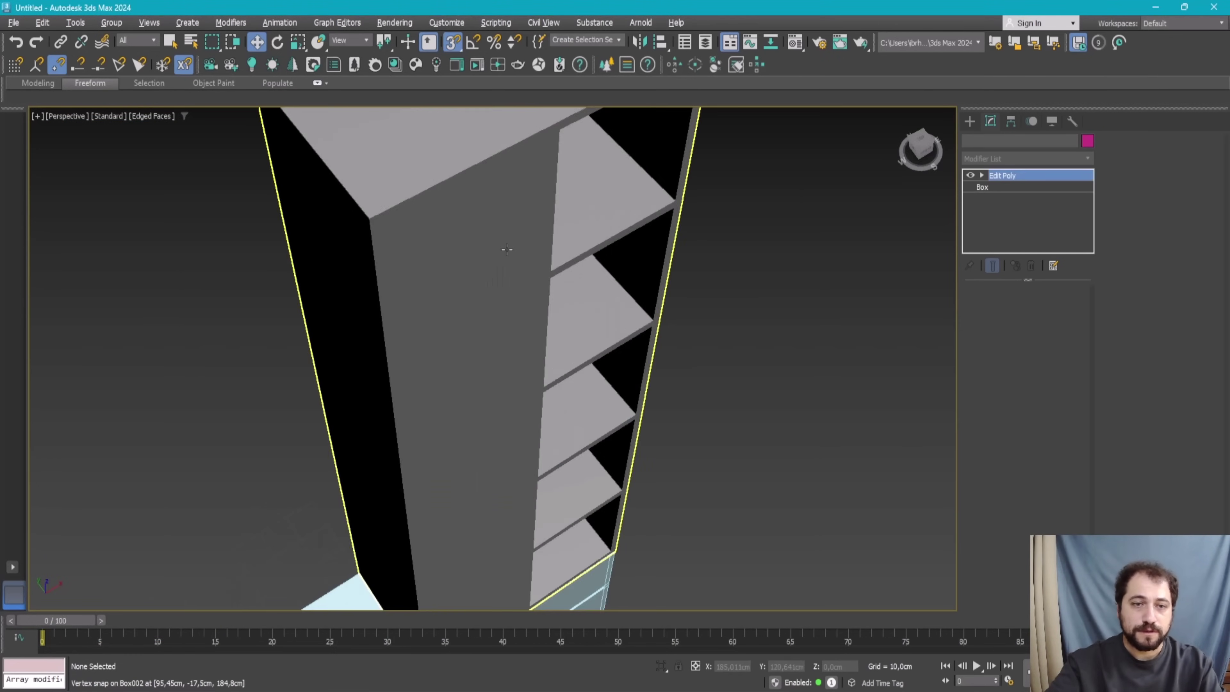
scroll(506, 298, down, 2)
alt+middle_drag(505, 297, 505, 272)
key(alt+w)
middle_click(305, 260)
key(alt+w)
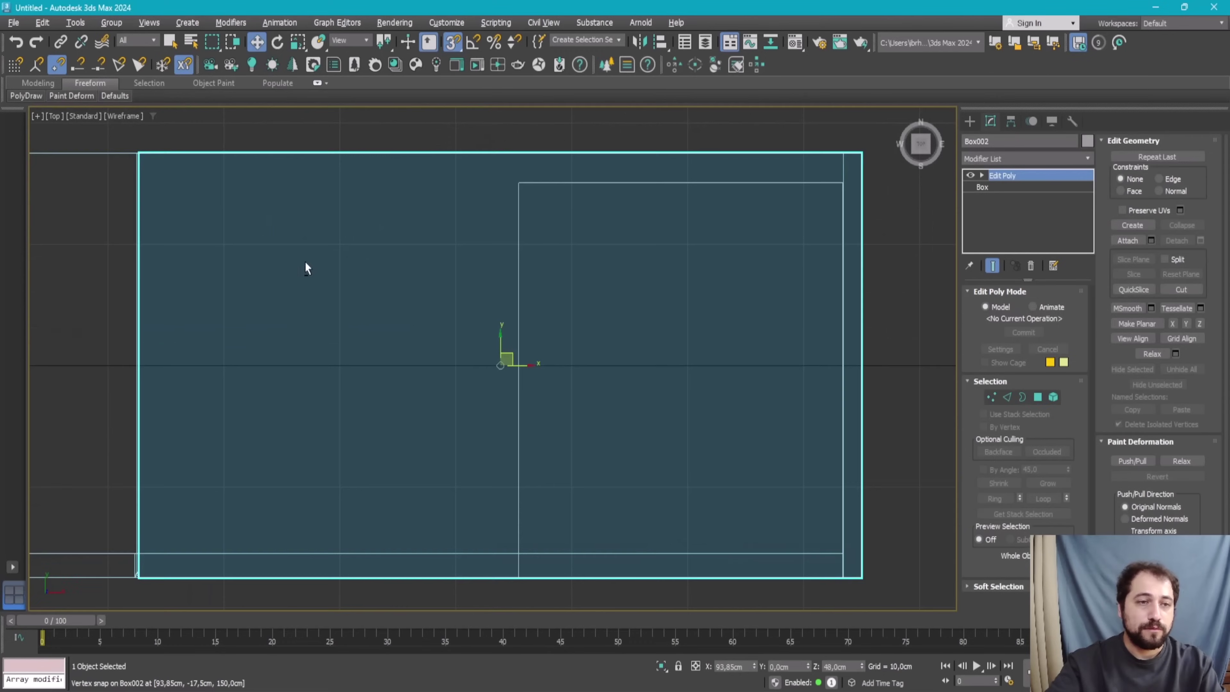
scroll(327, 276, down, 2)
key(1)
Step: Move the tower's front vertices back along Y in the Top view to reduce its depth
key(alt+Tab)
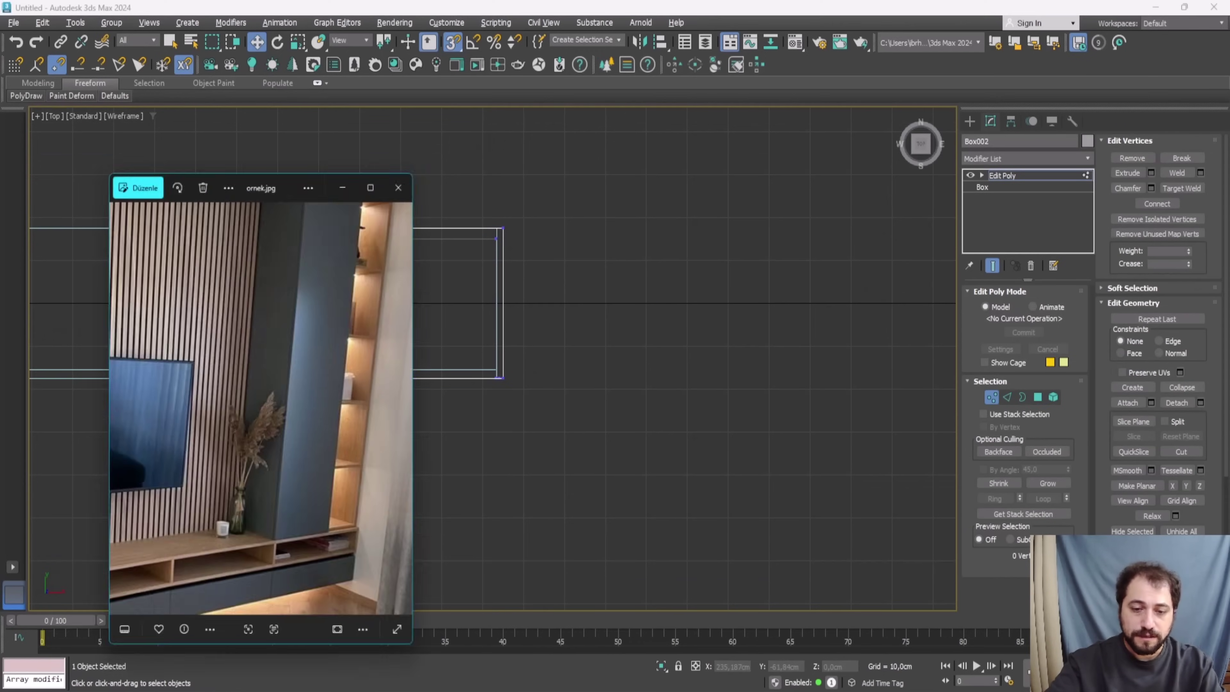
key(alt+Tab)
scroll(455, 407, down, 2)
mouse_move(456, 407)
middle_down()
mouse_move(530, 344)
mouse_move(552, 364)
middle_up()
key(ctrl+a)
scroll(490, 393, up, 4)
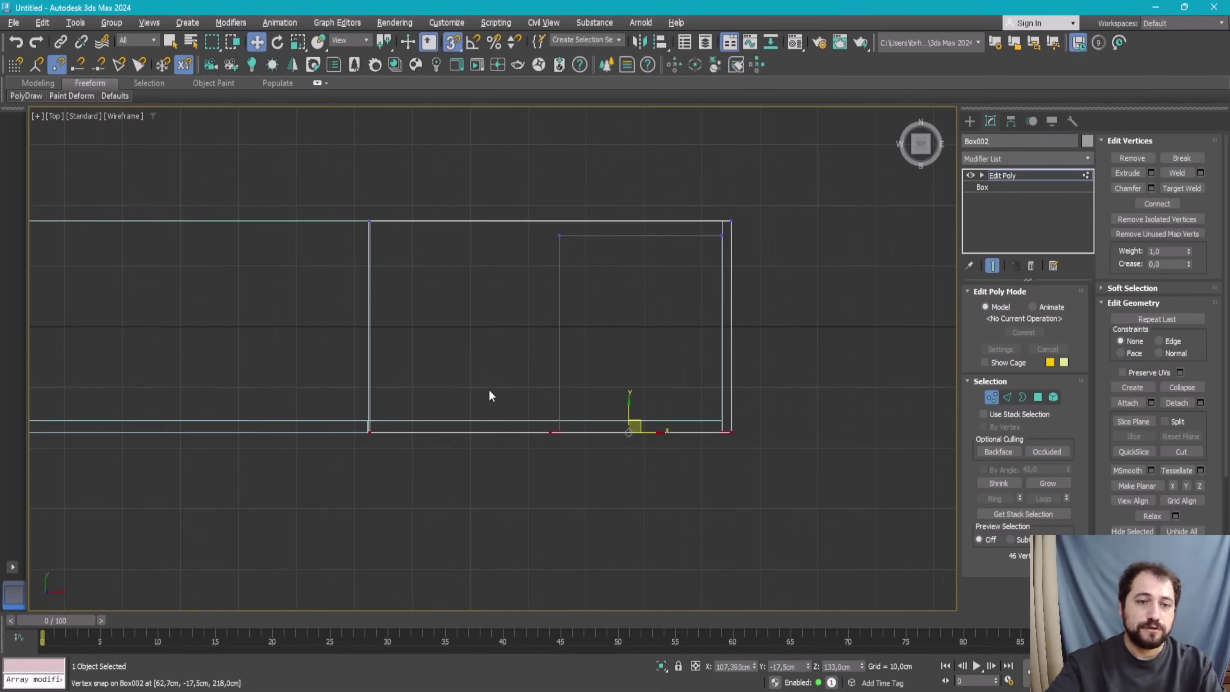
scroll(569, 430, up, 2)
drag(654, 411, 658, 396)
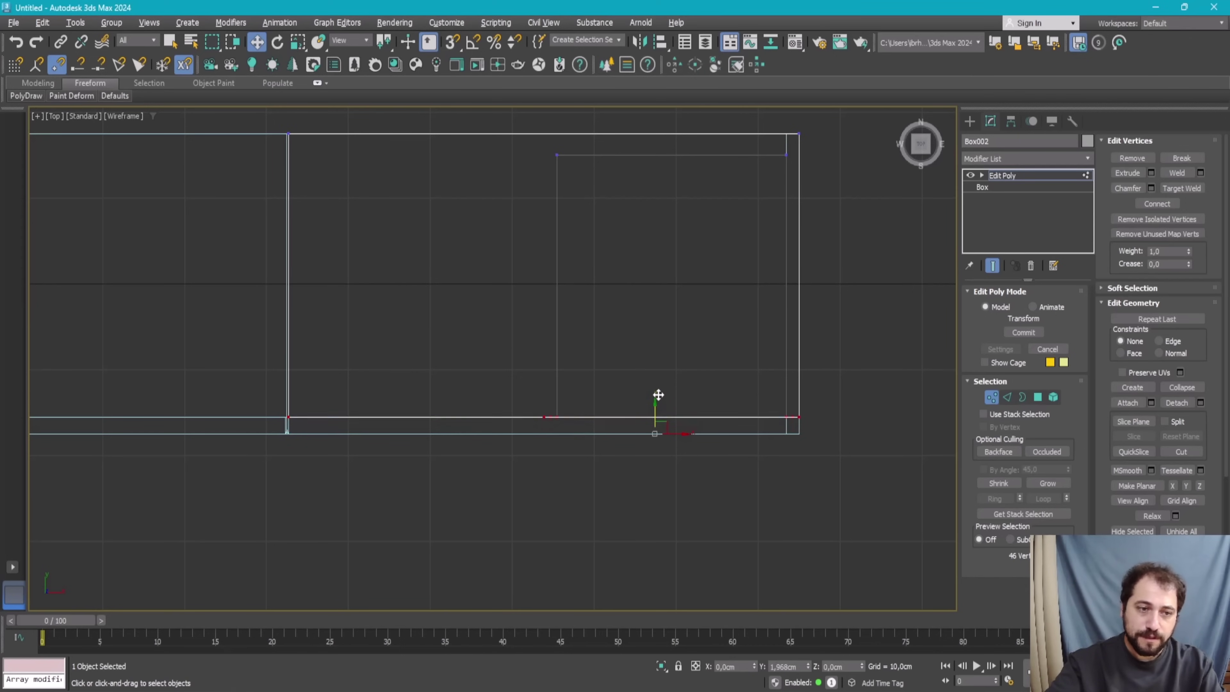
key(alt+w)
key(alt+w)
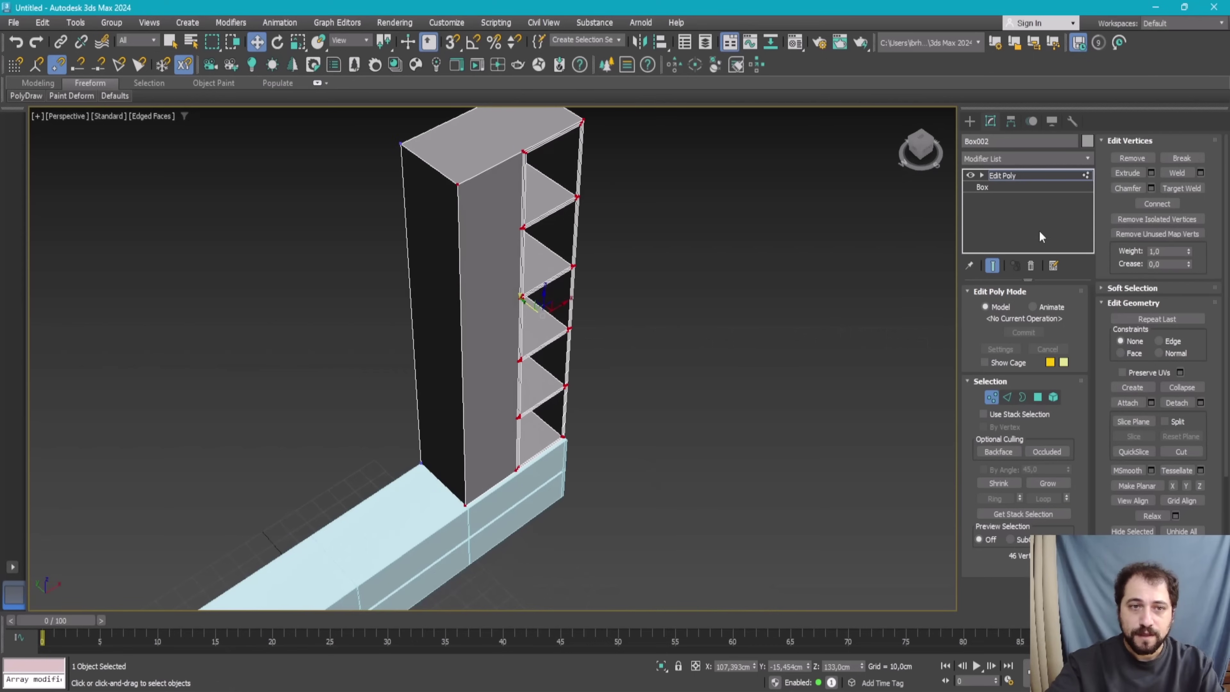
Step: Select the tower's solid front panel face in Polygon mode
click(1038, 397)
click(508, 209)
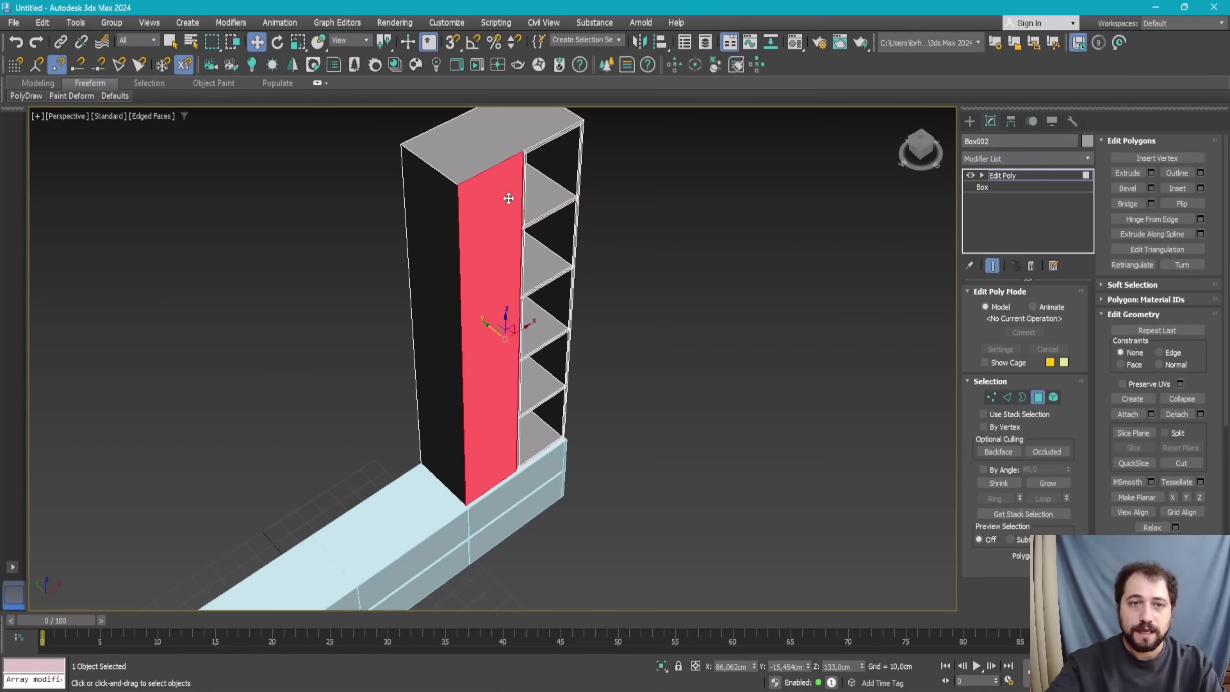
scroll(499, 203, up, 5)
scroll(498, 252, down, 1)
scroll(498, 252, up, 2)
scroll(498, 252, up, 1)
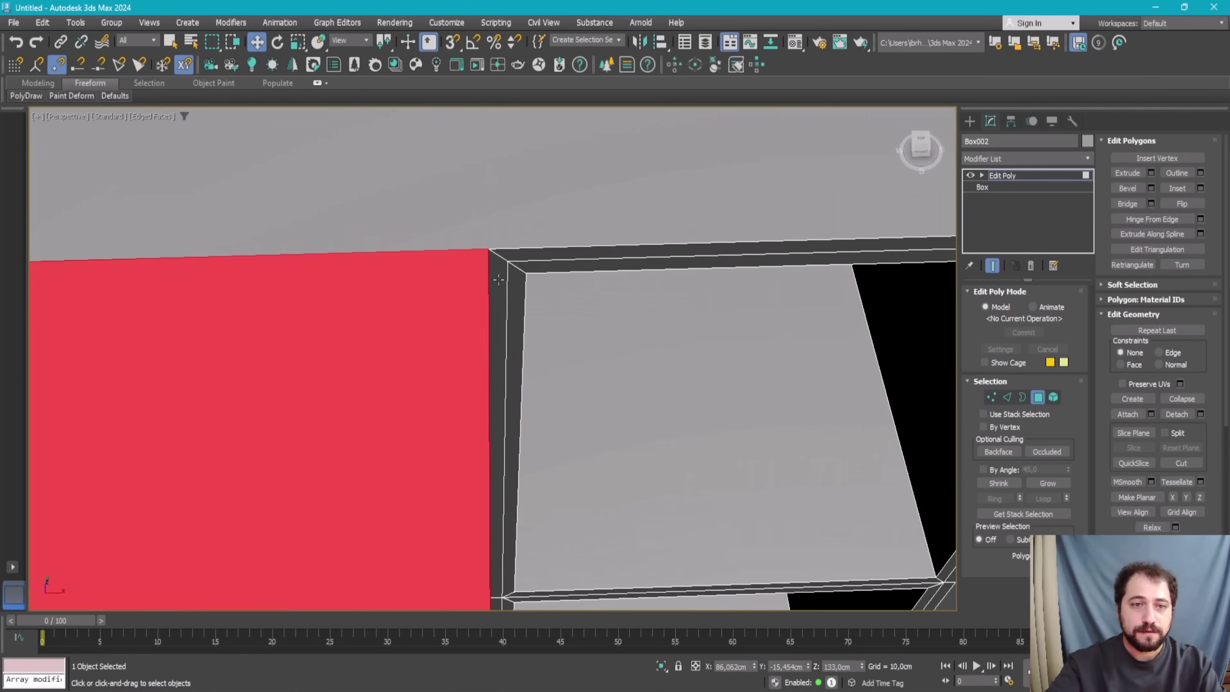
scroll(498, 252, down, 3)
alt+middle_drag(498, 252, 484, 264)
Step: Extrude the front panel face outward by 1,8 cm
click(1152, 173)
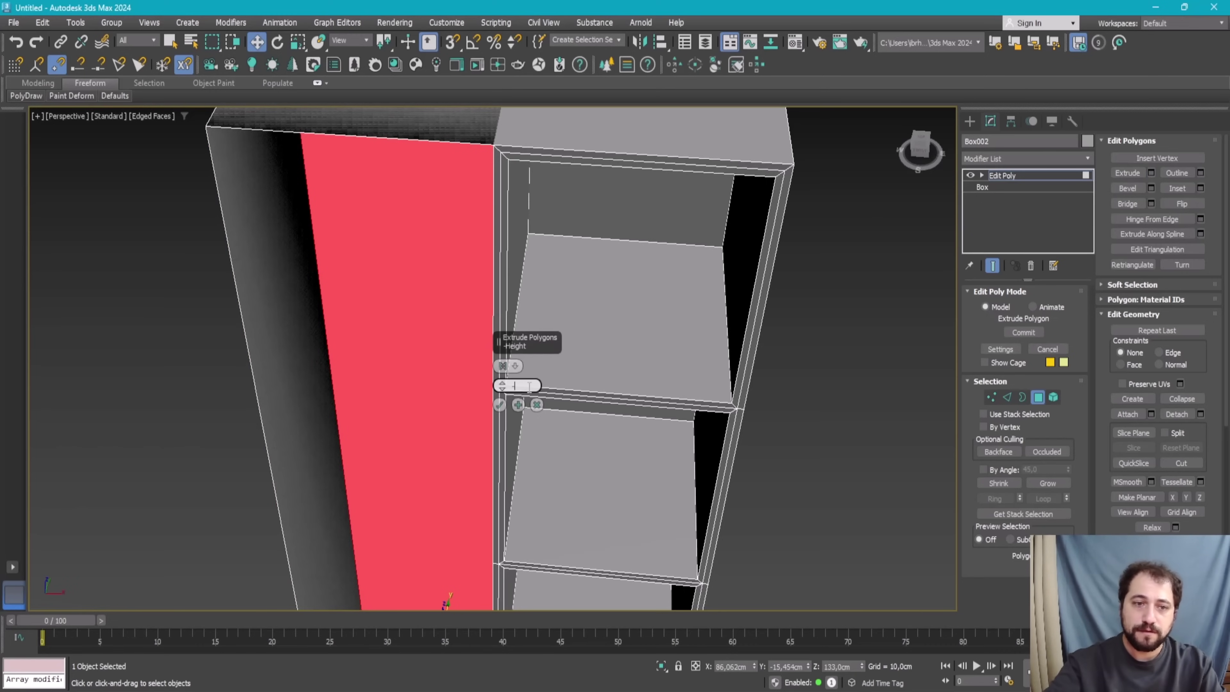
text(1,8)
key(Return)
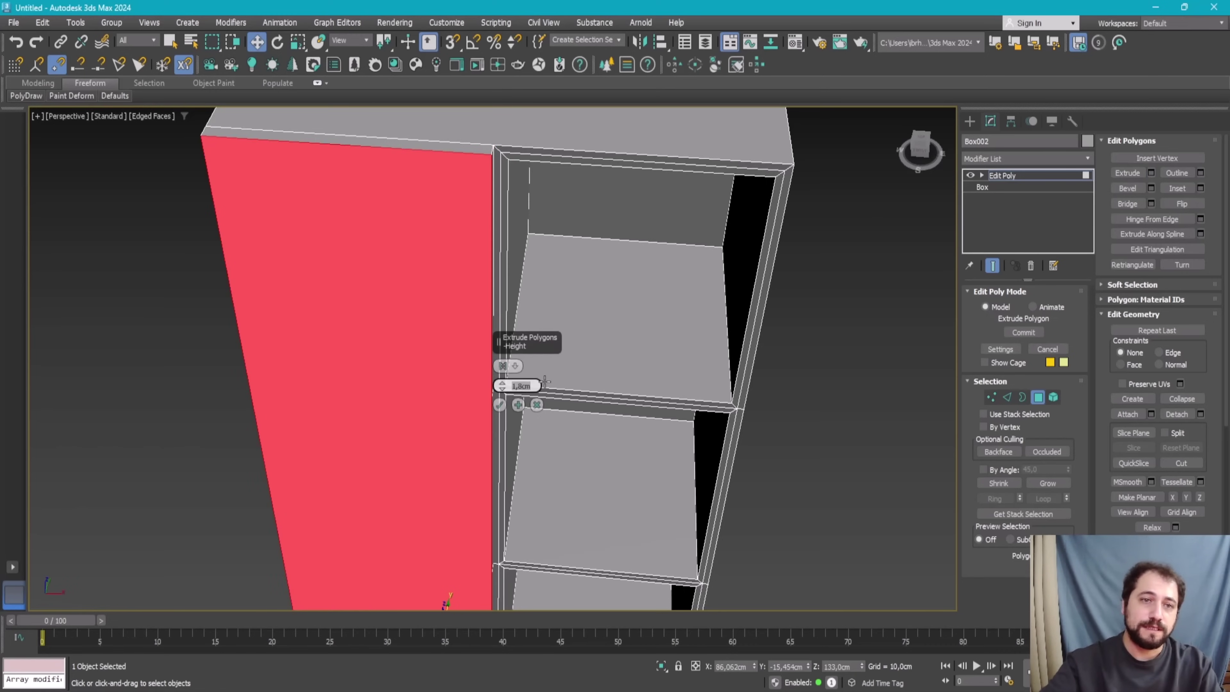
click(500, 405)
mouse_move(467, 335)
alt+middle_down()
mouse_move(521, 324)
mouse_move(470, 301)
alt+middle_up()
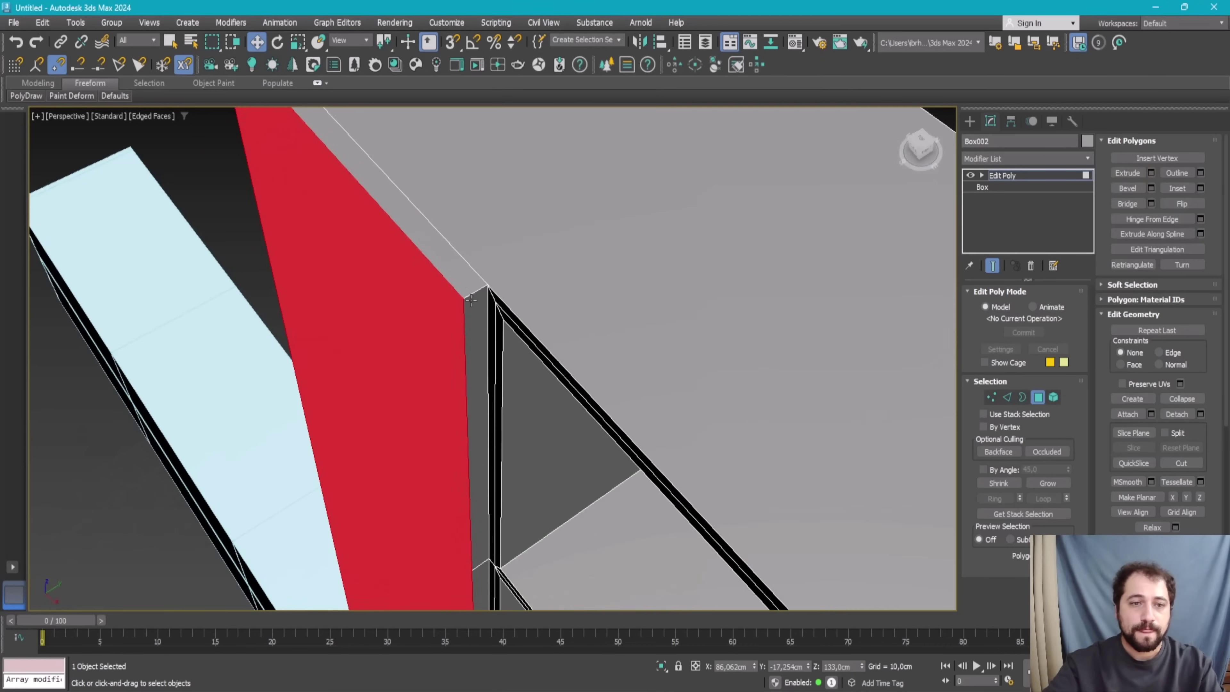
key(2)
scroll(469, 271, down, 5)
Step: Extrude the panel's top edge as a groove with -0,2 cm height and 0,2 cm width
scroll(398, 225, up, 3)
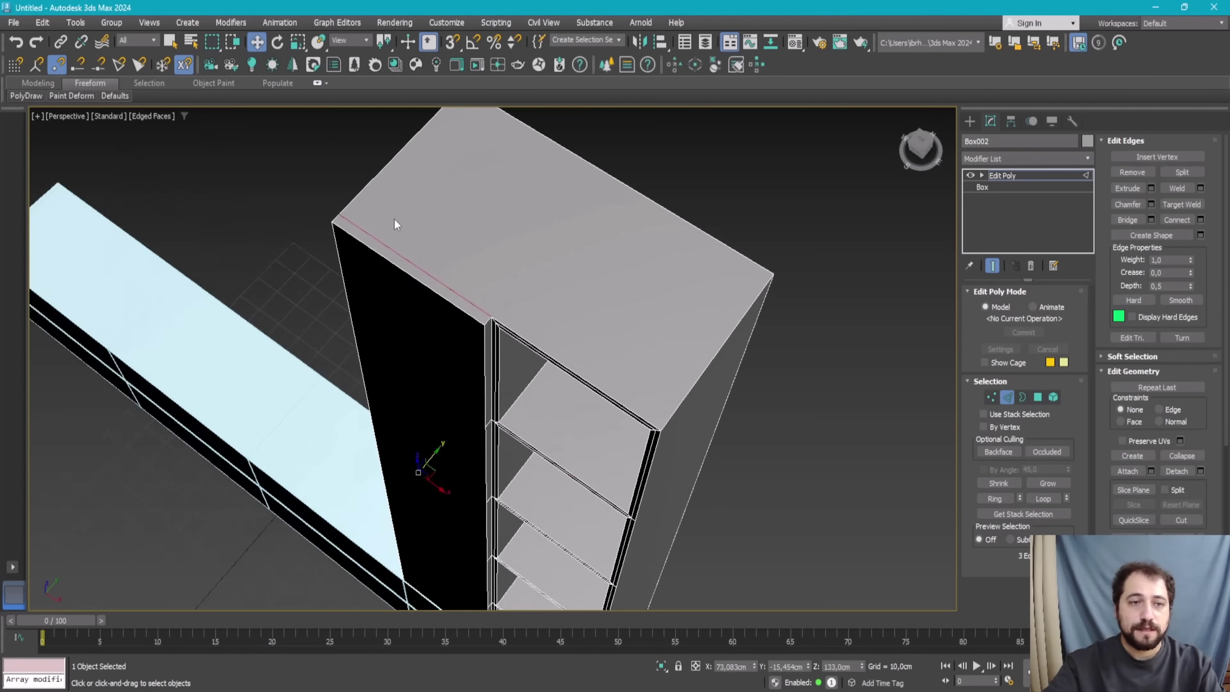
scroll(398, 226, up, 3)
click(1151, 189)
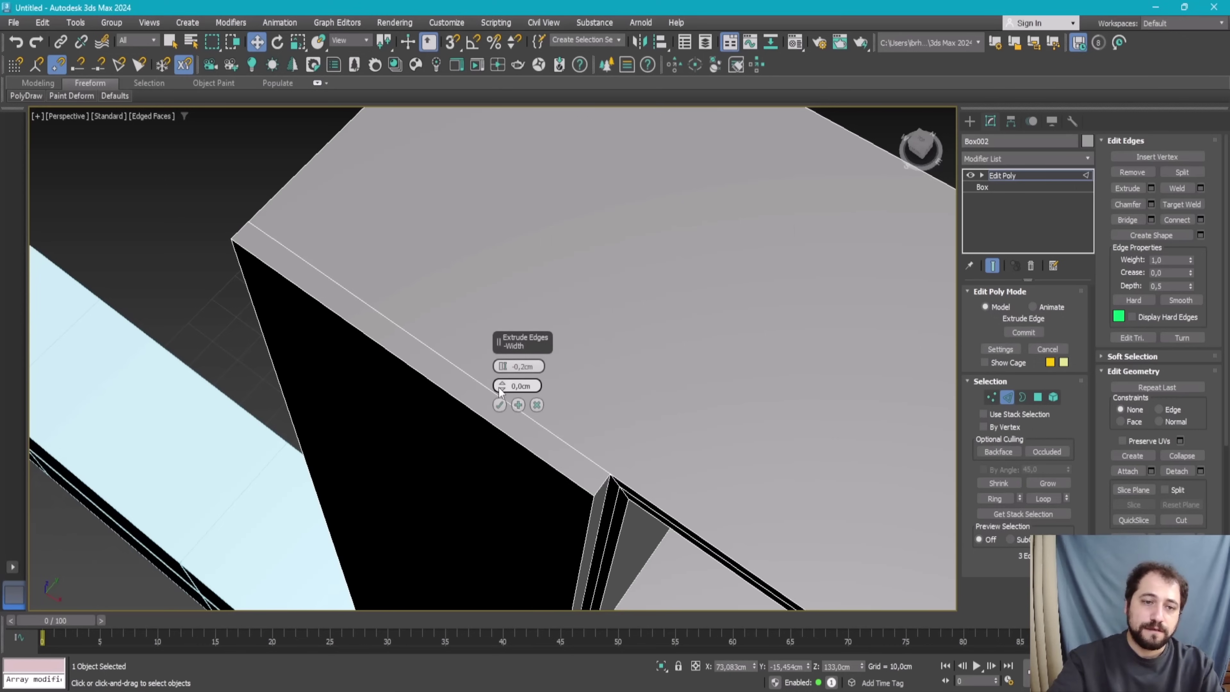
click(514, 386)
text(0,2)
key(Return)
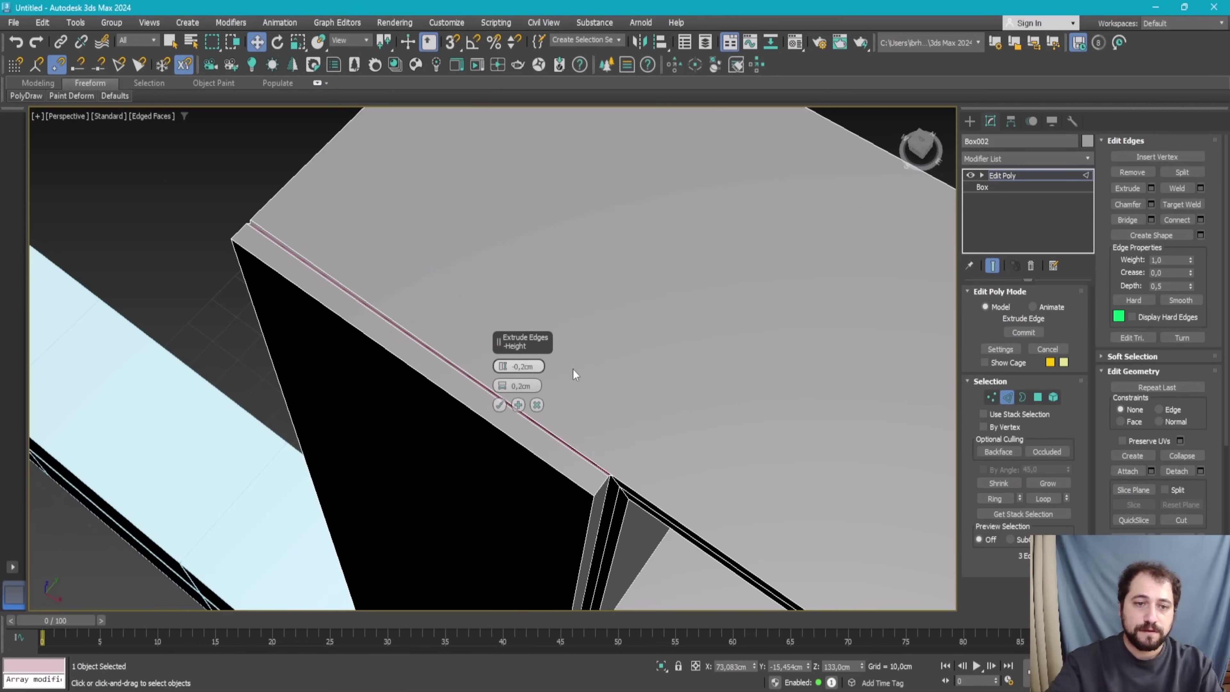
click(500, 406)
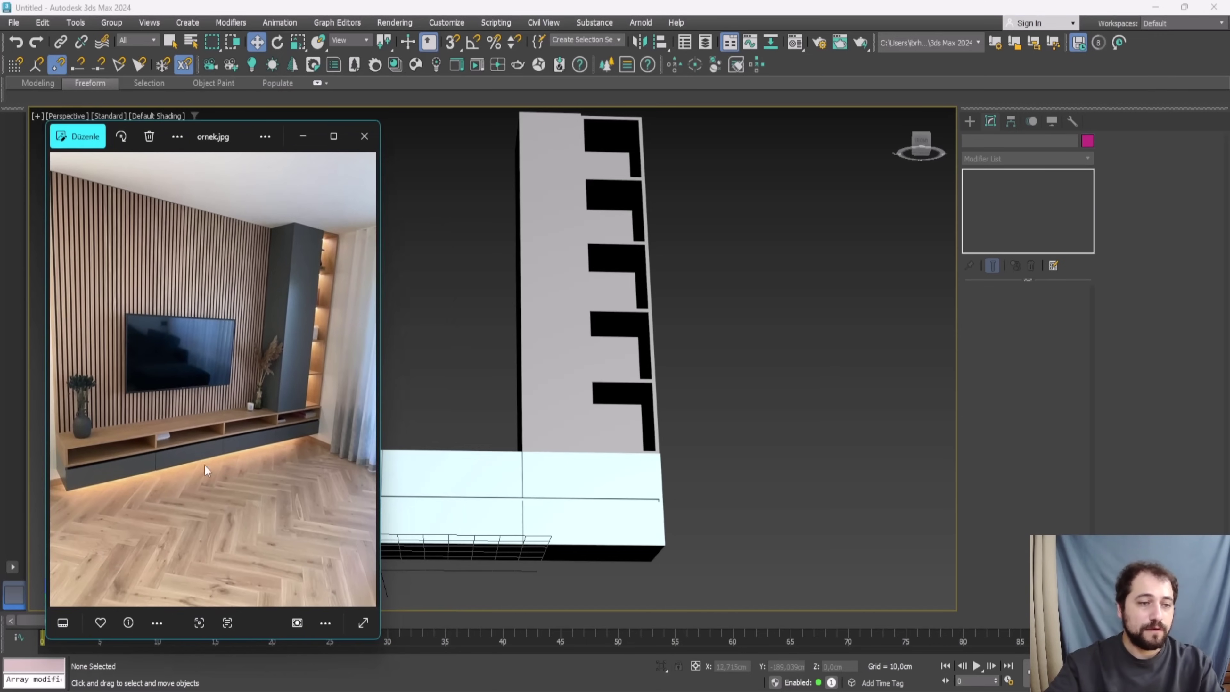
Step: Select the shelf tower in Vertex mode and maximize the Left side view
click(681, 482)
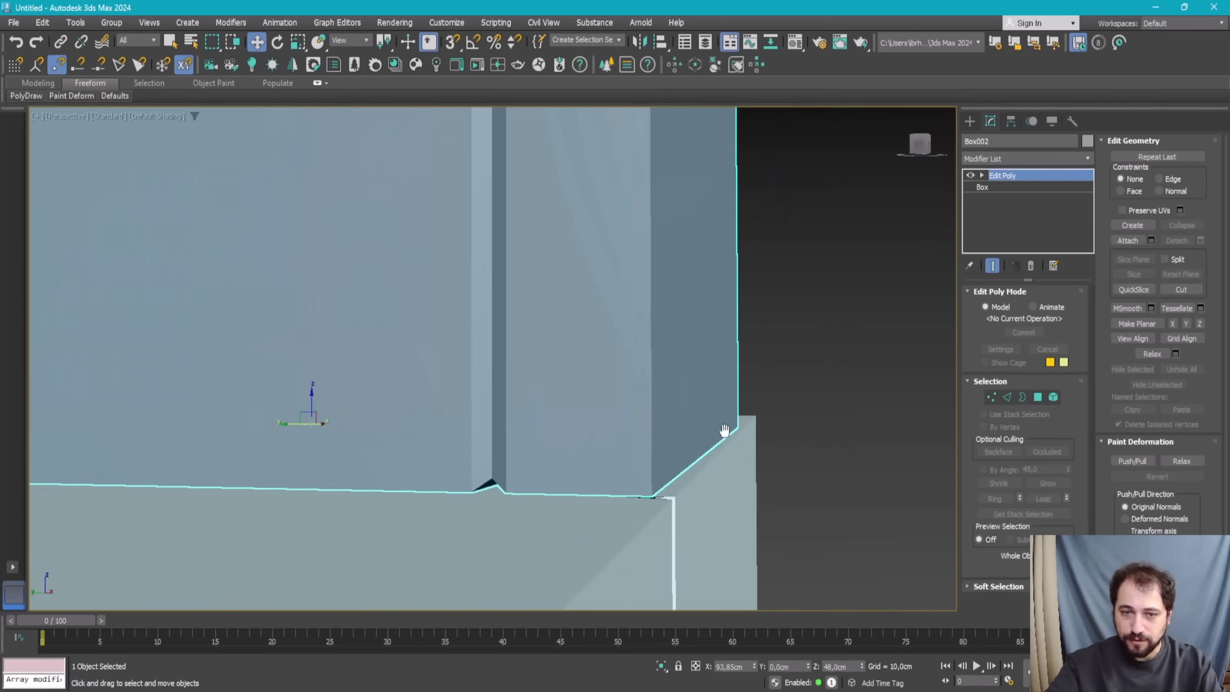
middle_drag(725, 430, 733, 406)
click(992, 396)
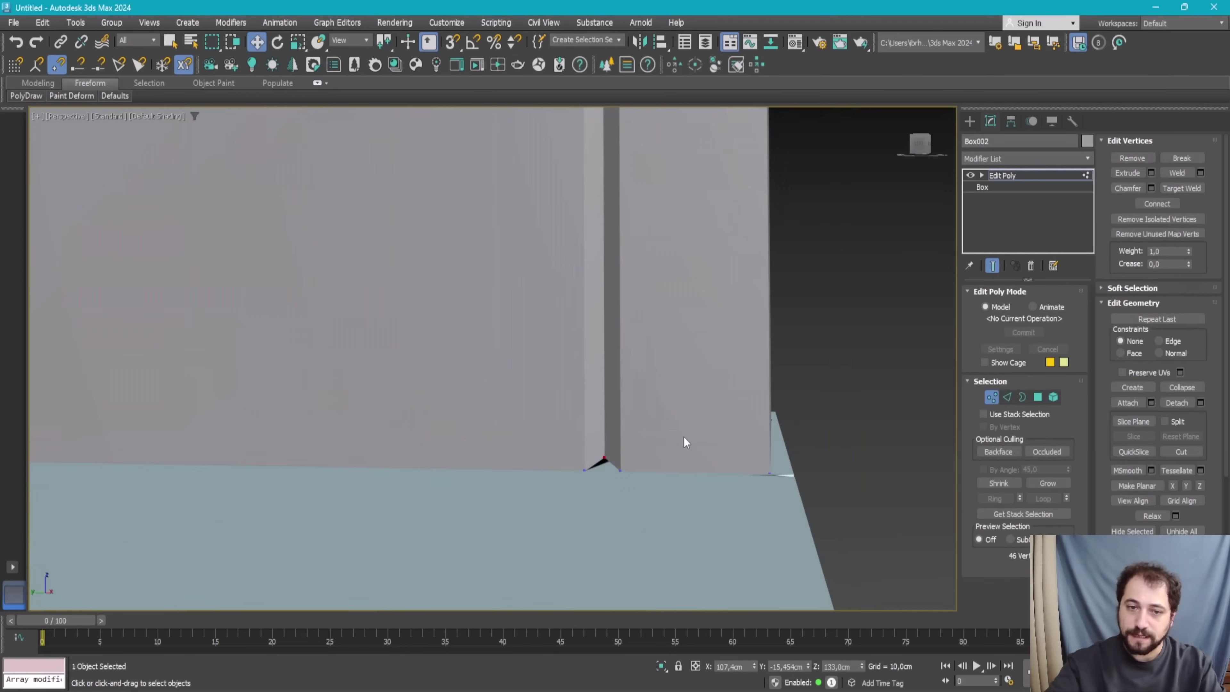
key(alt+w)
click(288, 479)
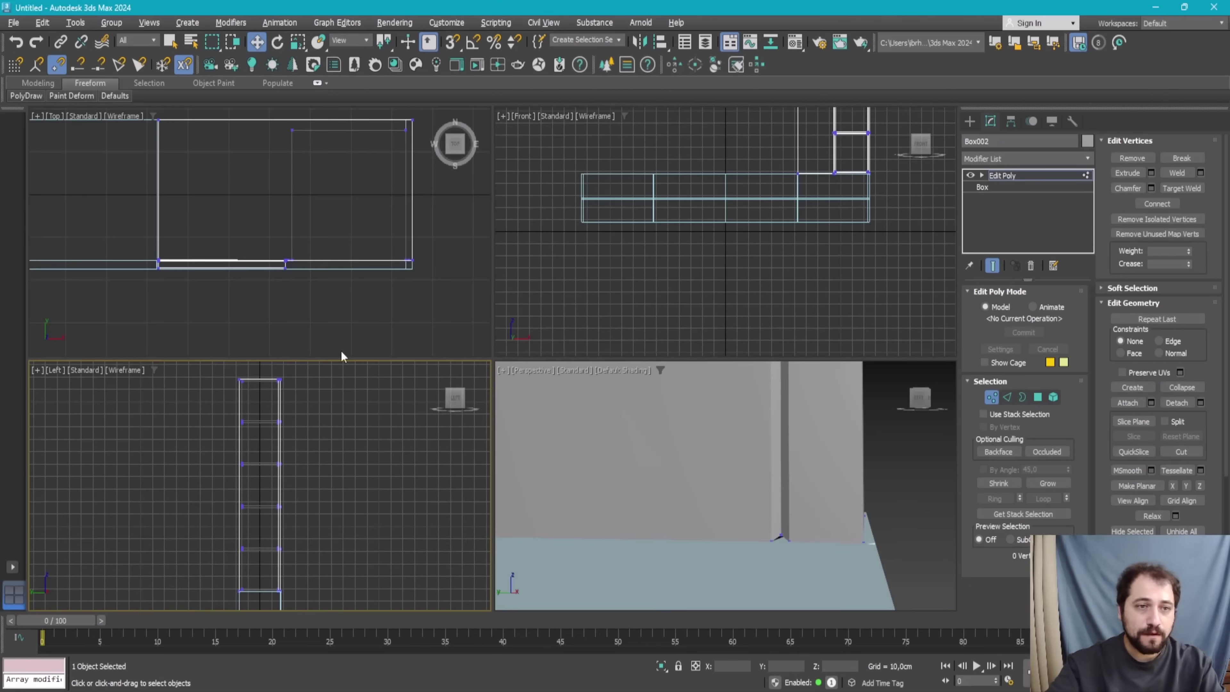
key(alt+w)
scroll(578, 270, up, 4)
scroll(411, 319, up, 3)
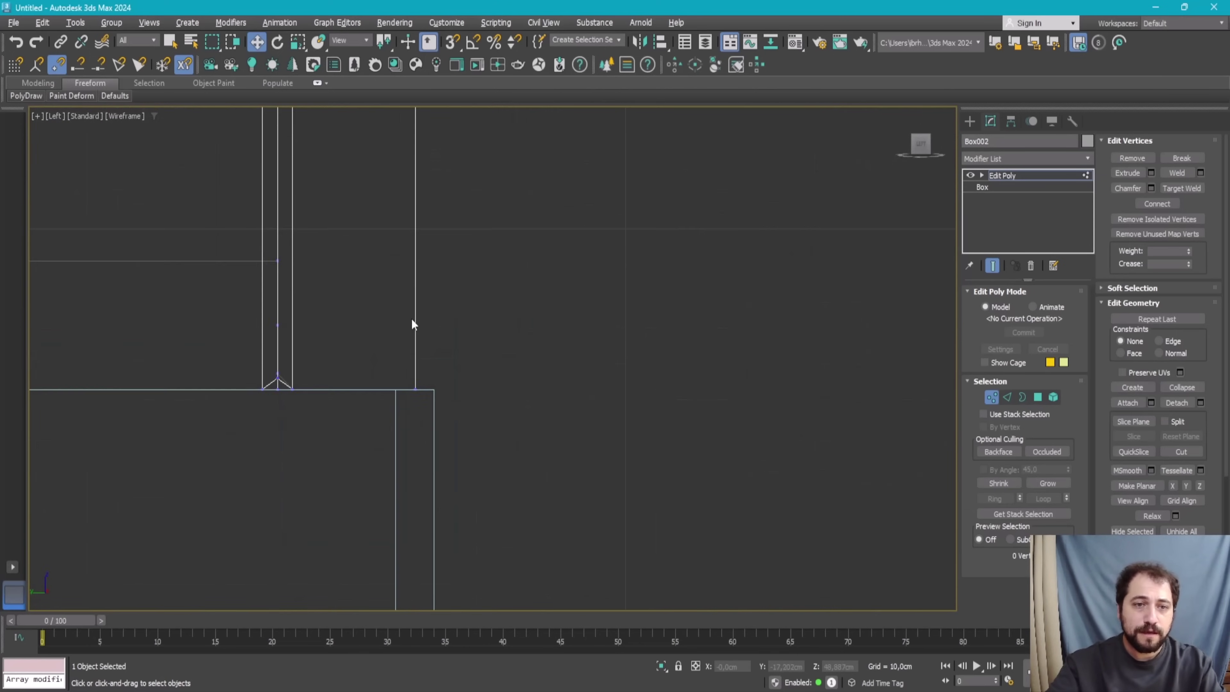
scroll(357, 343, up, 3)
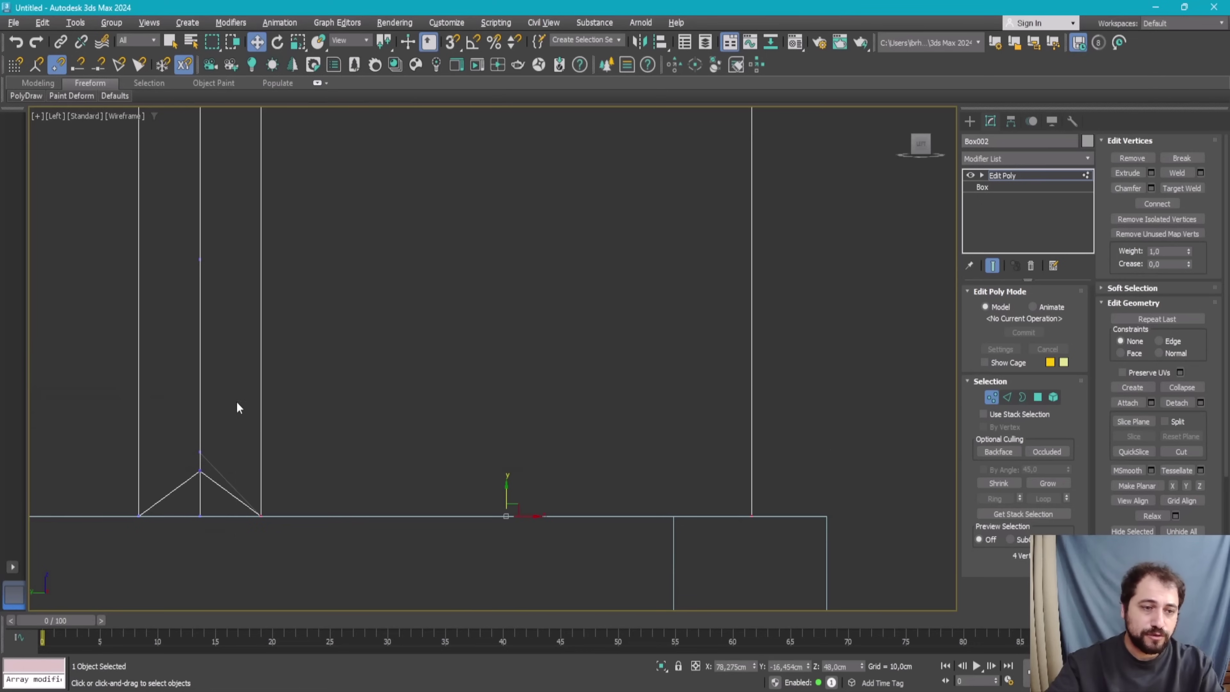
scroll(503, 499, down, 2)
Step: With snaps on, raise the tower's bottom vertices onto the base unit's top
key(s)
drag(505, 489, 505, 484)
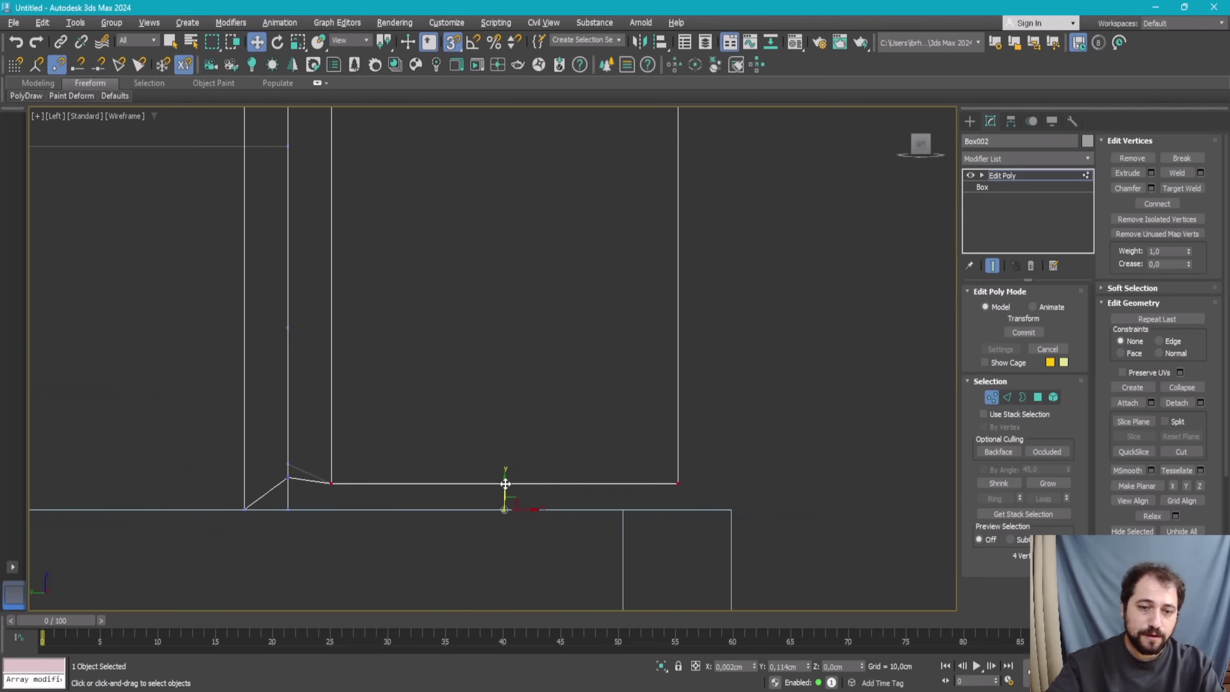
key(p)
key(1)
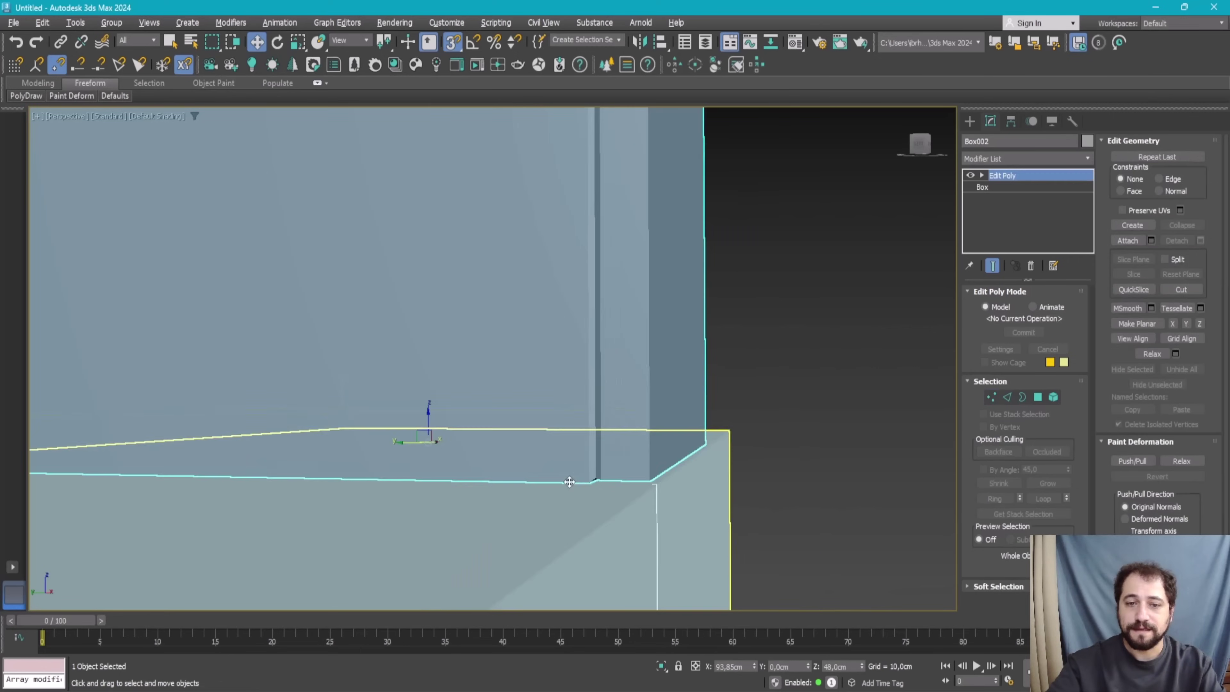
alt+middle_drag(710, 521, 642, 479)
scroll(642, 479, down, 5)
scroll(557, 489, down, 4)
alt+middle_drag(557, 489, 528, 494)
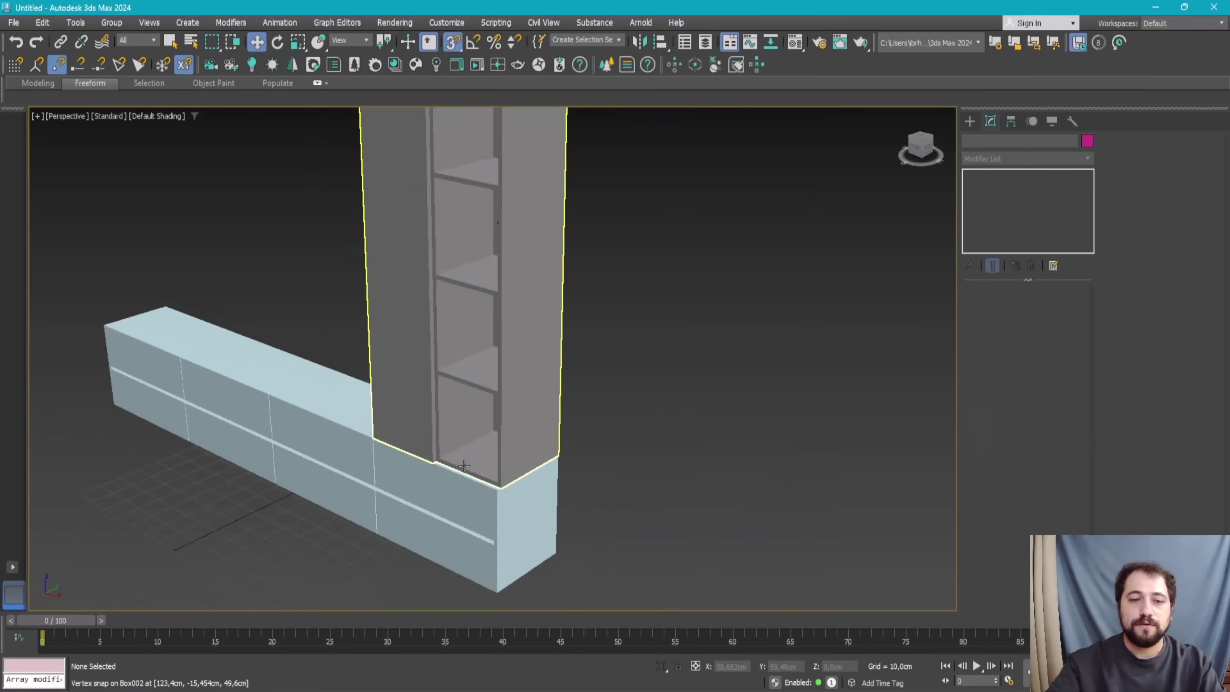
Step: Compare the cabinet with the ornek.jpg reference and center the shelf tower in view
click(528, 494)
scroll(542, 485, up, 5)
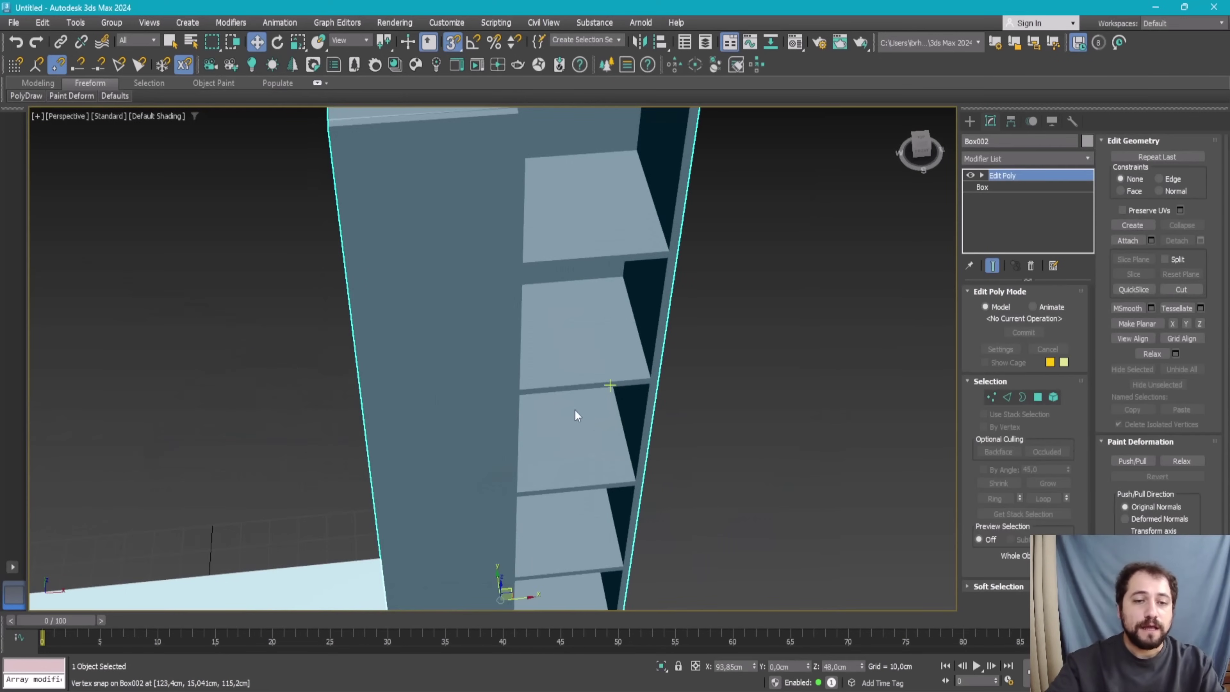
key(ctrl+s)
key(Escape)
key(alt+Tab)
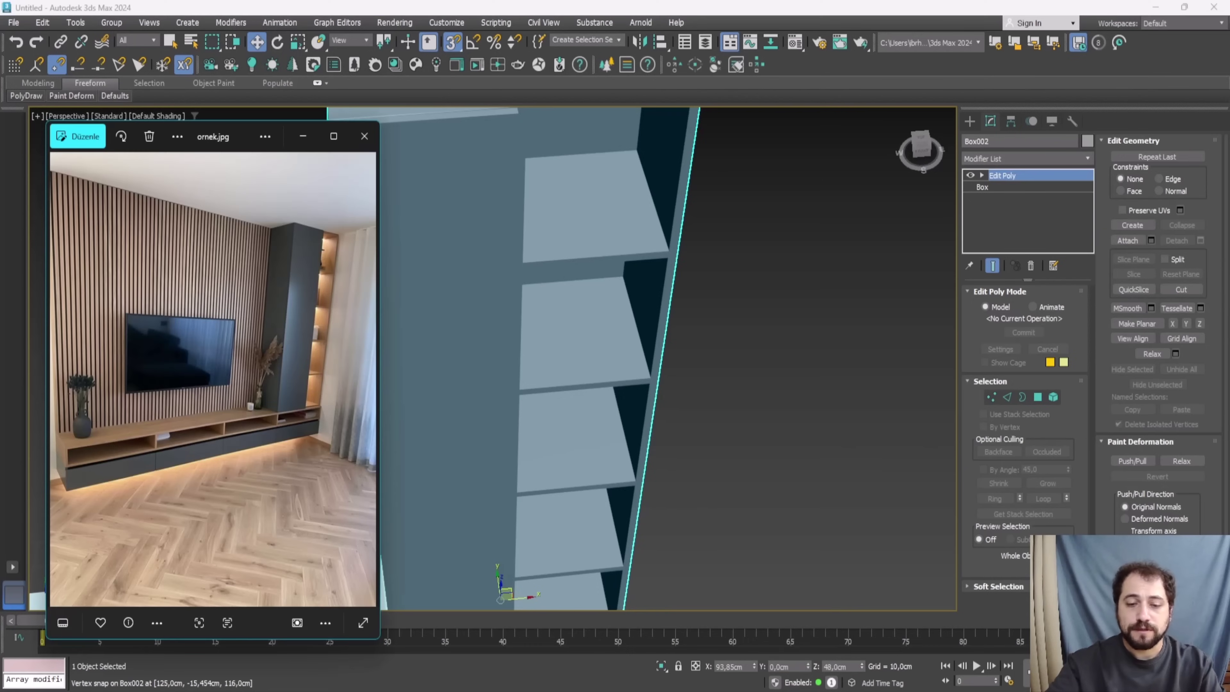
click(587, 315)
alt+middle_drag(587, 314, 664, 283)
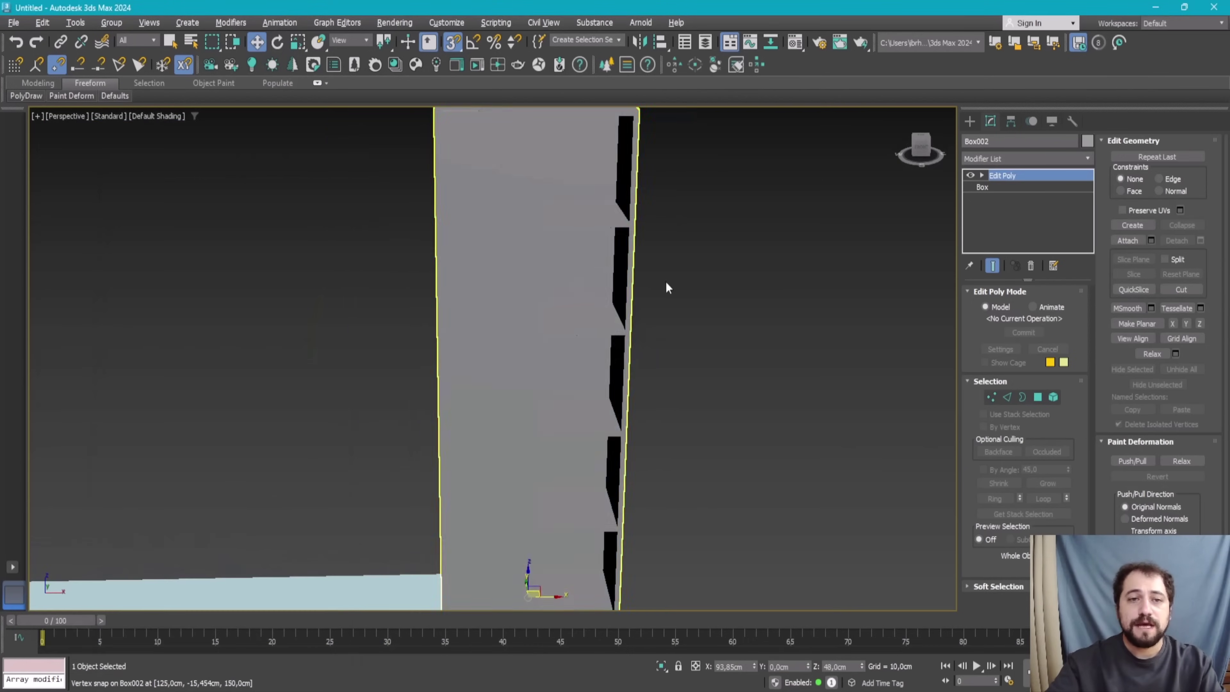
mouse_move(590, 206)
middle_down()
mouse_move(548, 354)
mouse_move(1038, 114)
middle_up()
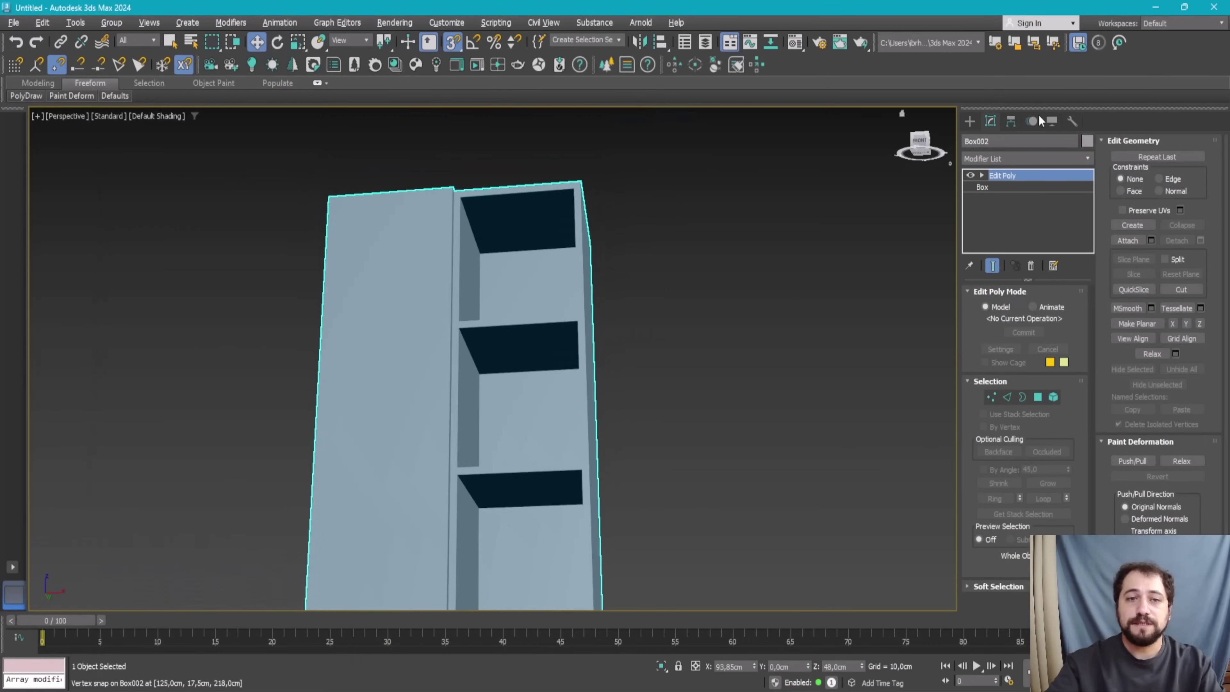
Step: Draw a Rectangle-shaped CoronaLight across the top shelf cubby
click(974, 120)
click(1002, 142)
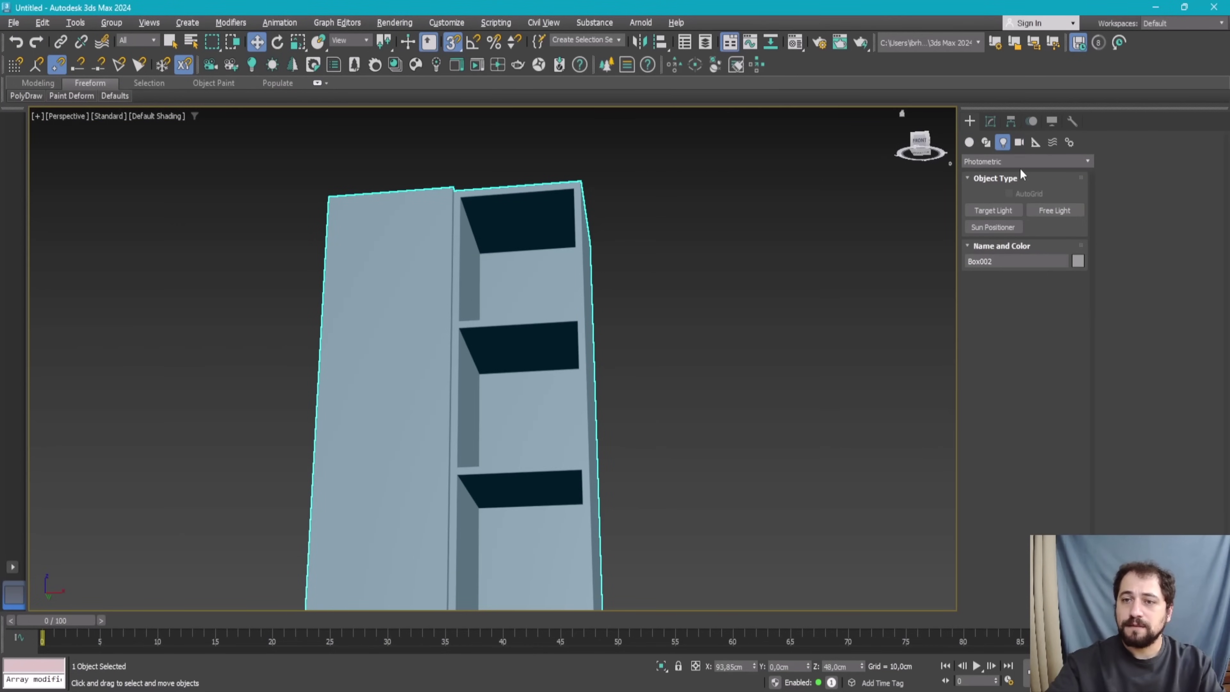
click(1019, 161)
click(1041, 199)
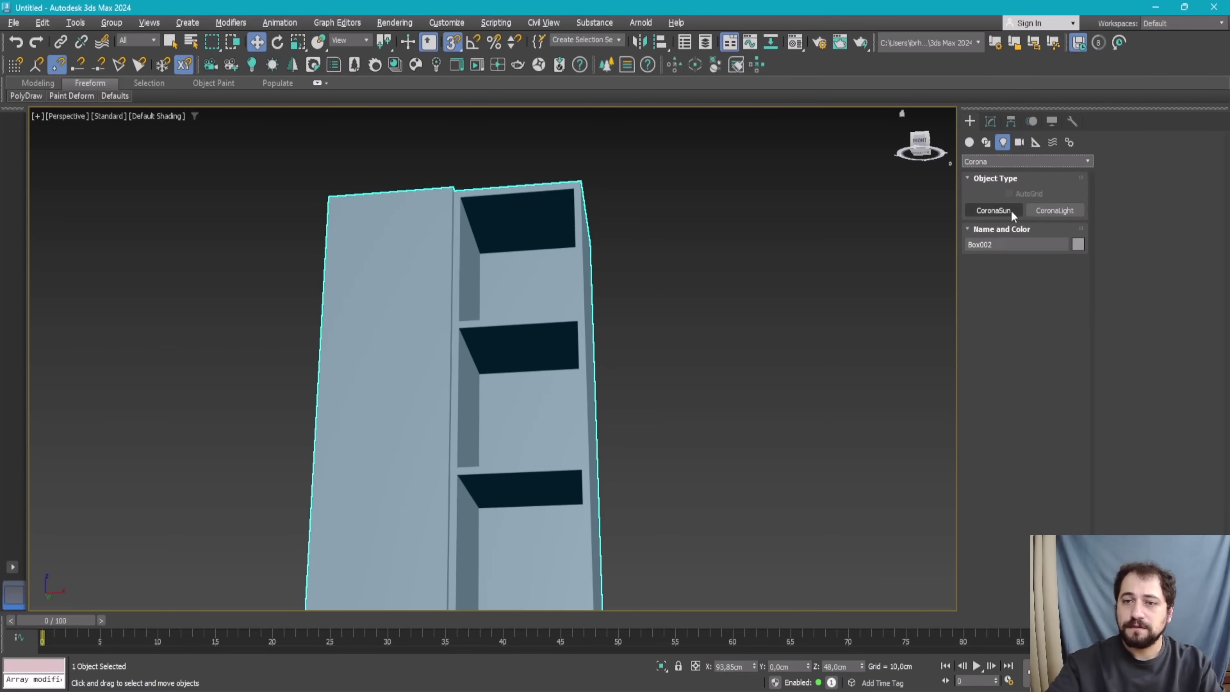
click(1054, 211)
click(1022, 392)
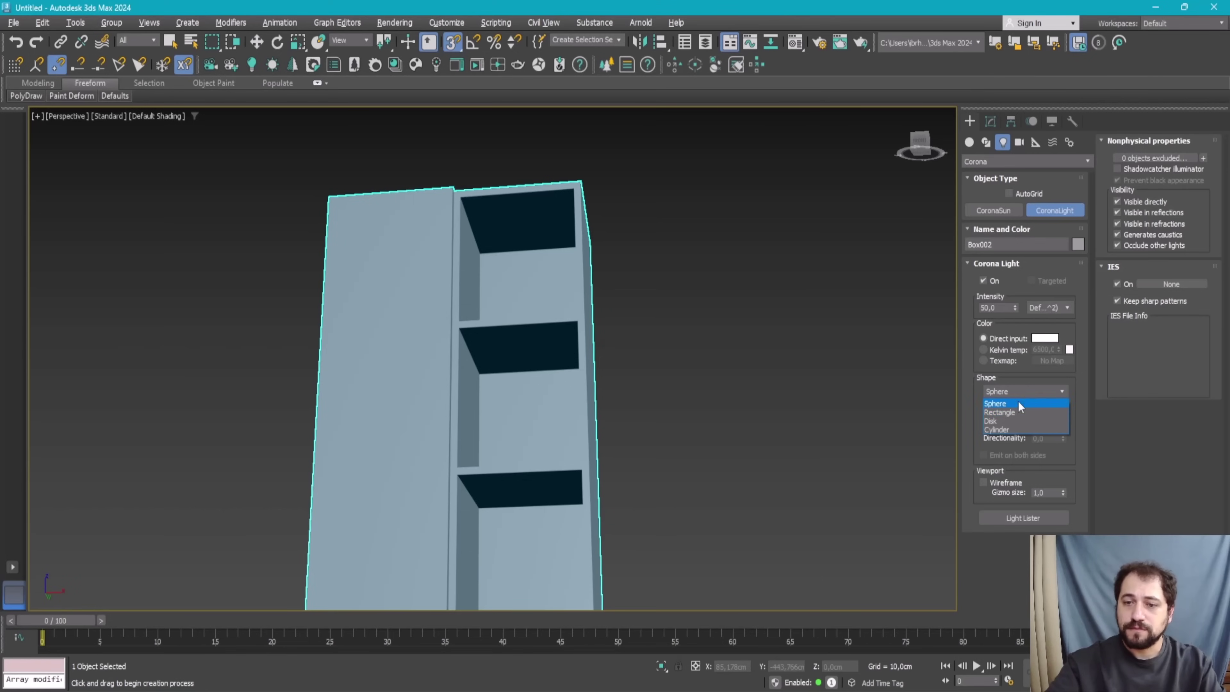
click(1009, 413)
scroll(439, 249, up, 3)
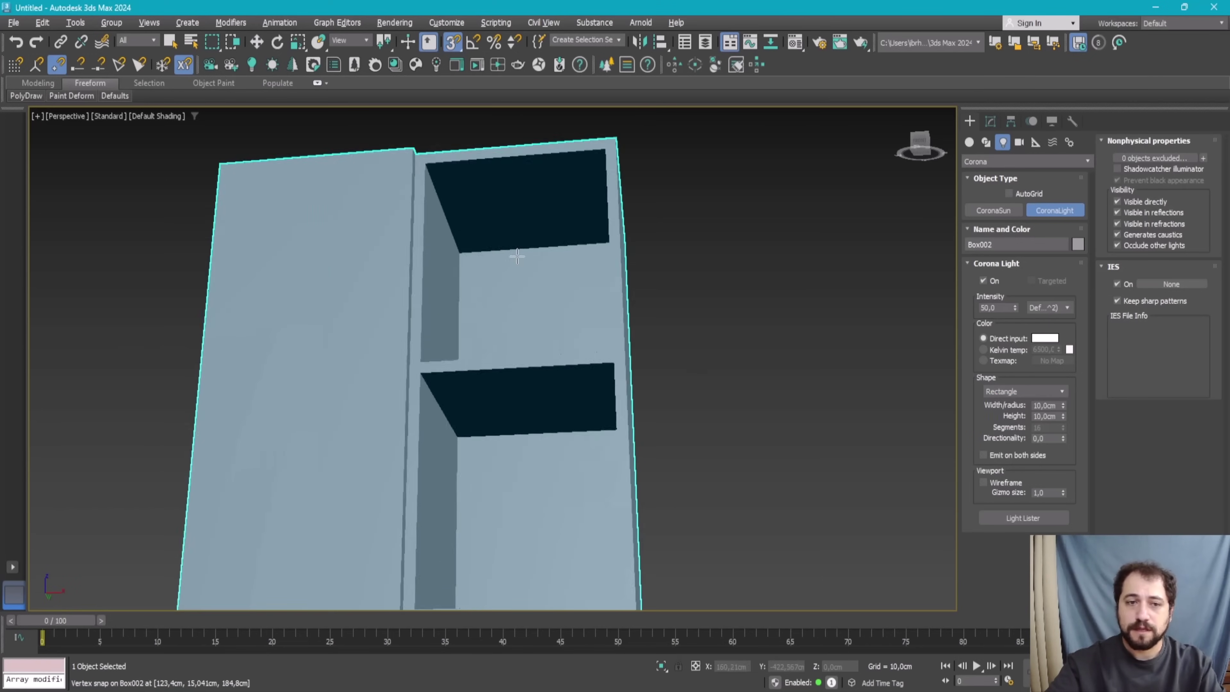
scroll(438, 250, up, 3)
drag(431, 254, 652, 223)
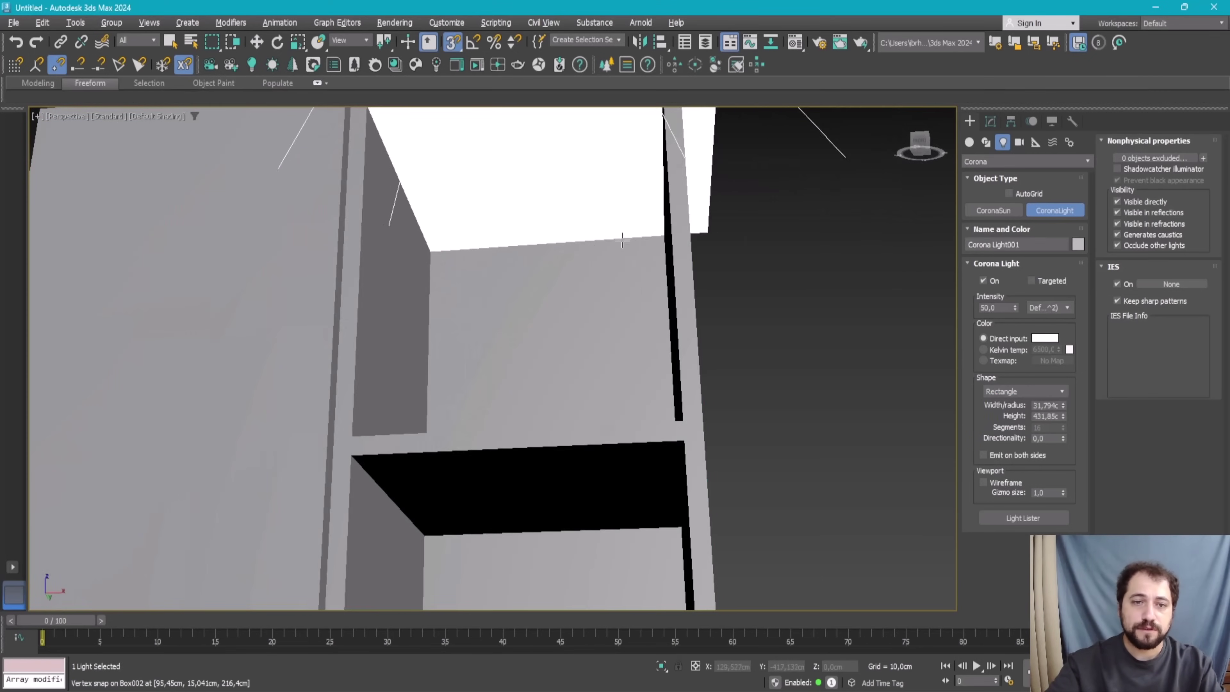
Step: Set the light's height to 1 cm, making a 27,95 cm by 1 cm strip
scroll(631, 269, down, 3)
scroll(631, 270, down, 2)
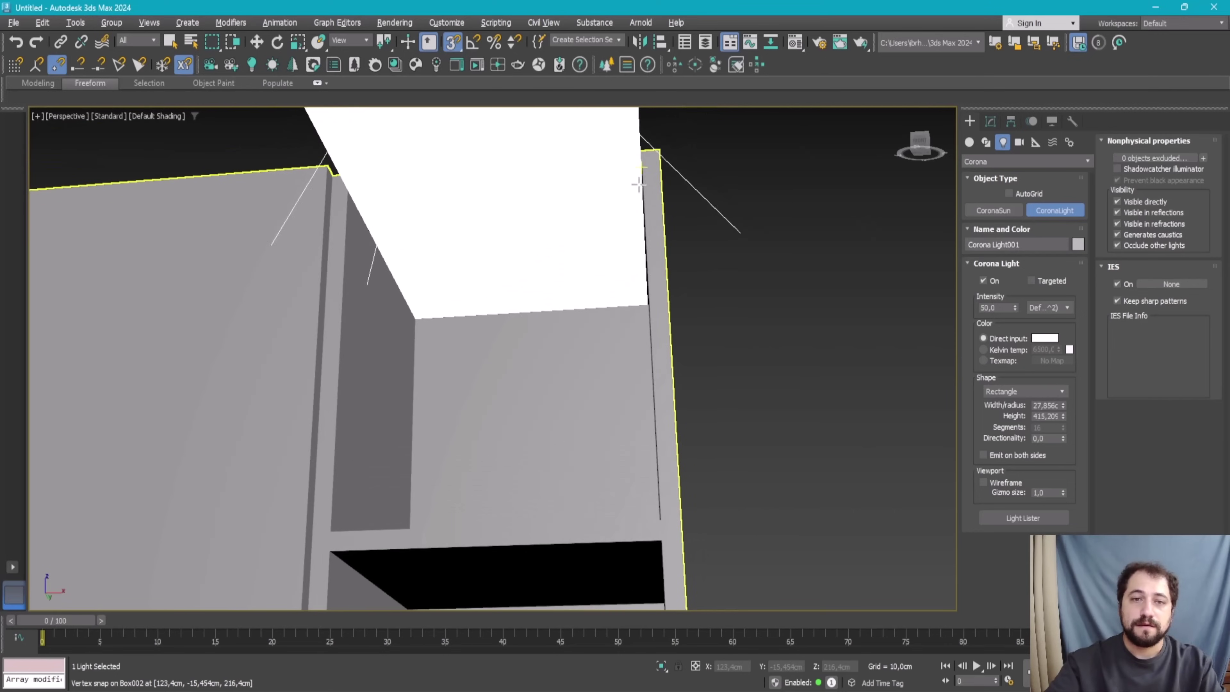
scroll(631, 269, down, 2)
drag(1064, 417, 1065, 475)
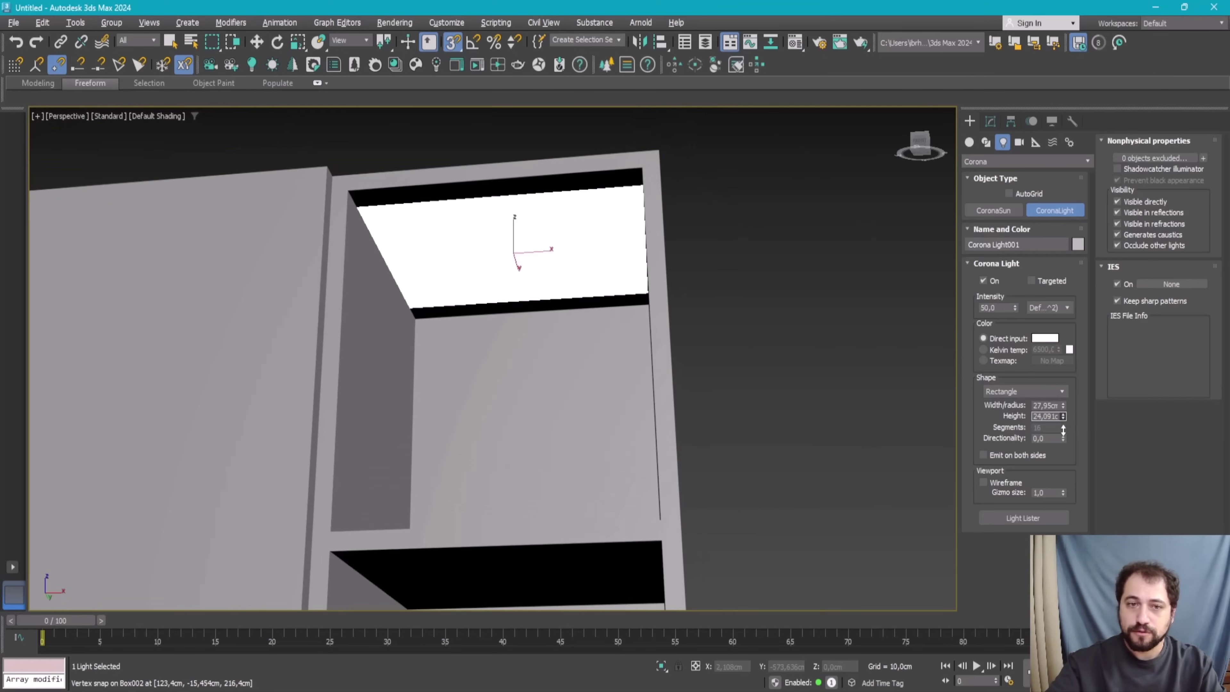
text(1,0cm)
key(Return)
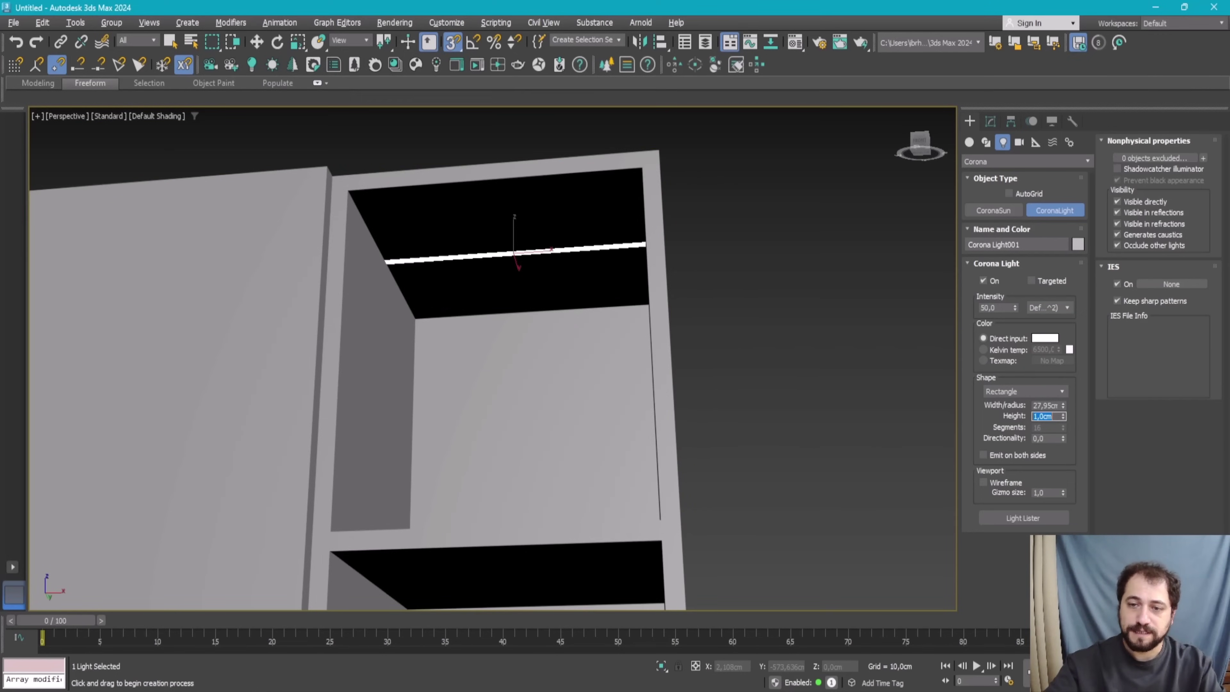
key(alt+w)
key(alt+w)
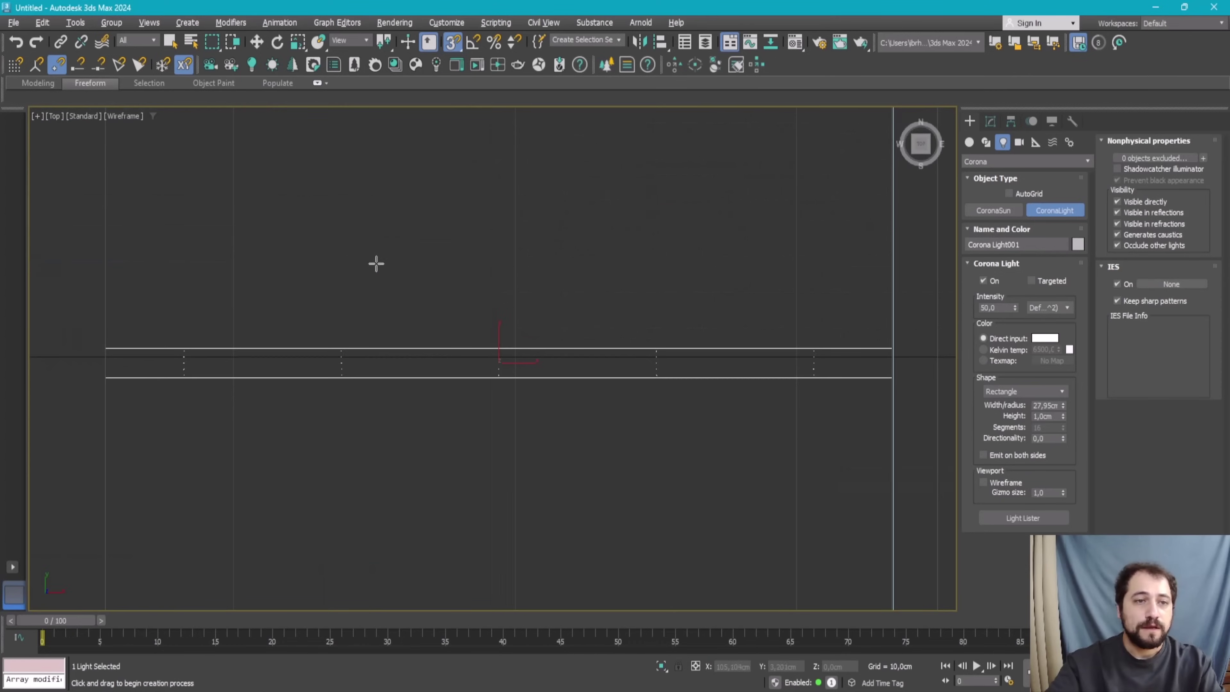
Step: In the maximized Top view, slide the light strip forward to the cubby's front edge
key(w)
scroll(283, 306, up, 2)
drag(400, 410, 421, 228)
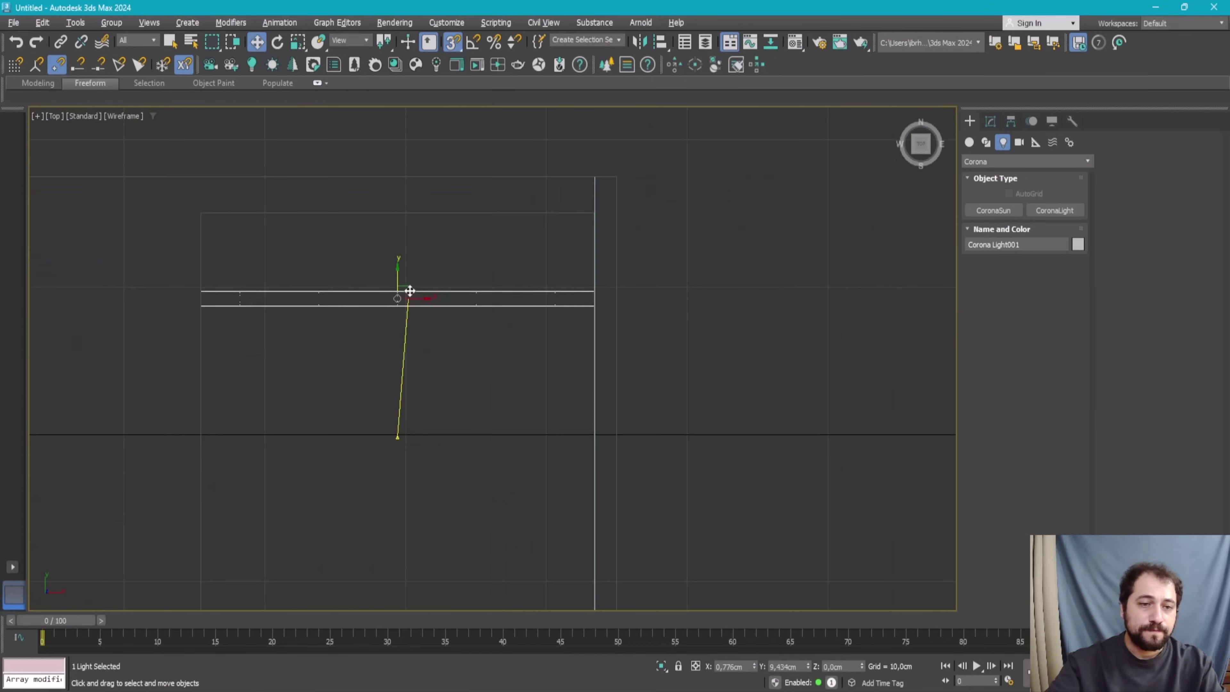
key(alt+w)
Step: In the Left view, raise the light against the cubby ceiling at Z 216,377 cm
right_click(671, 223)
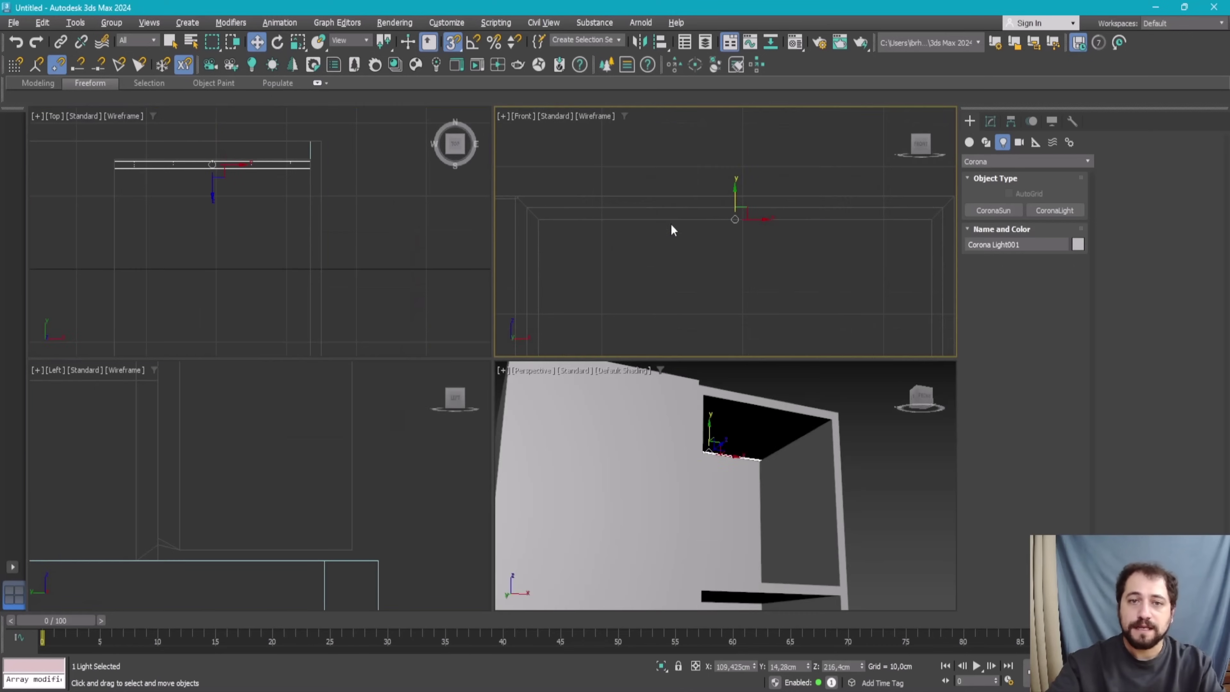
right_click(272, 463)
key(alt+w)
key(z)
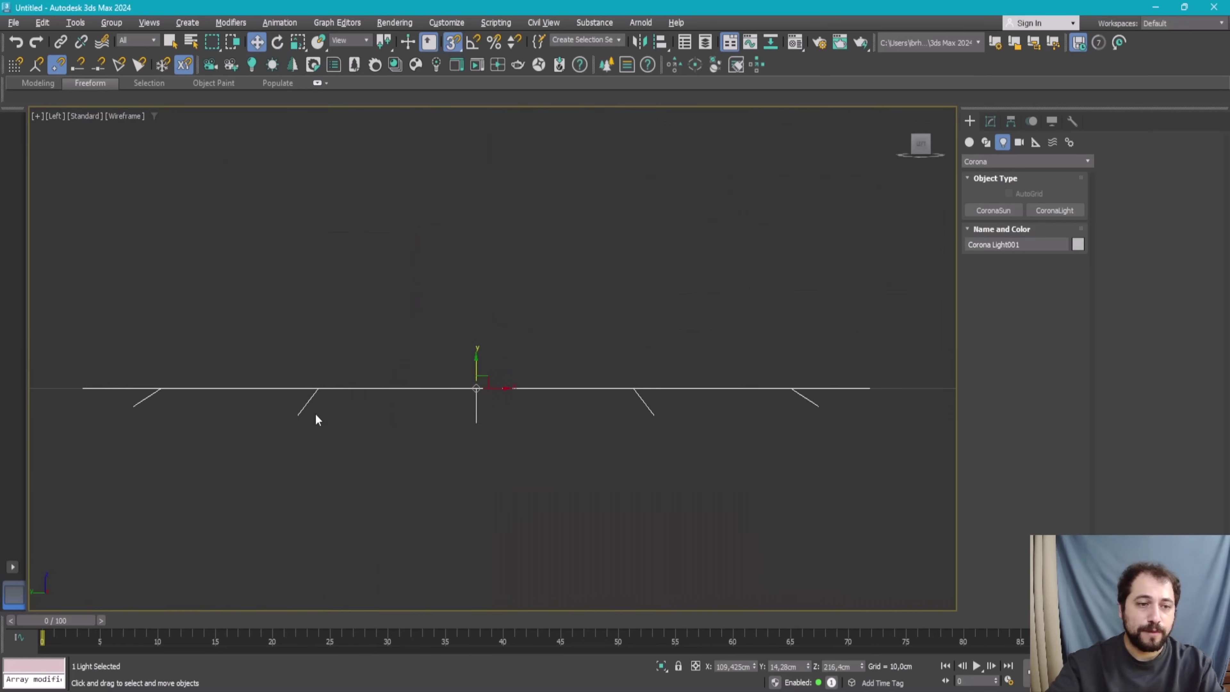
drag(478, 362, 479, 364)
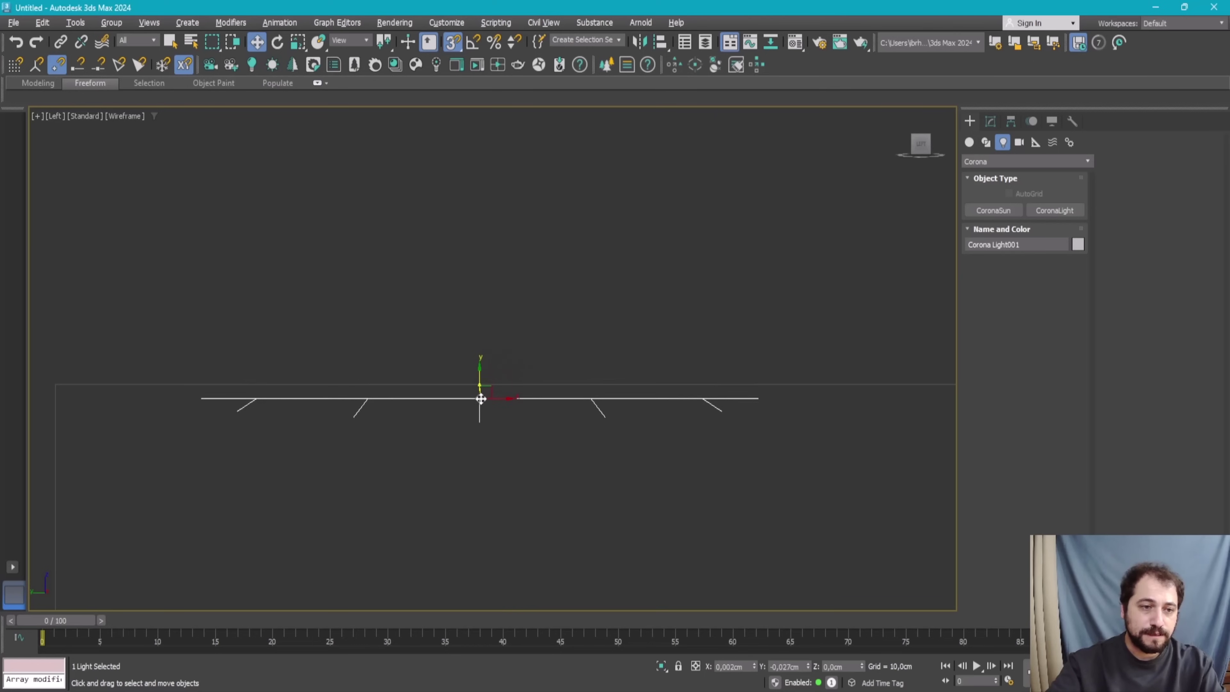
key(alt+w)
Step: Check the light strip's placement in the Perspective and Front views
click(992, 124)
right_click(770, 481)
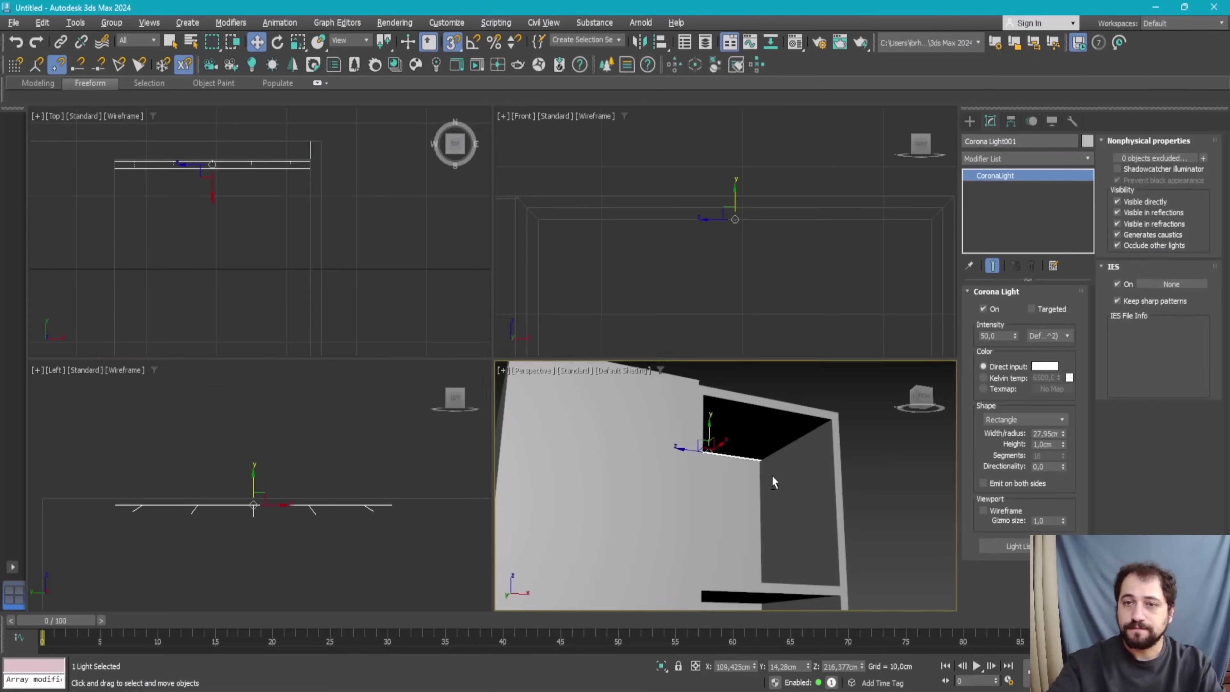
key(alt+w)
middle_drag(756, 451, 586, 410)
scroll(586, 410, down, 3)
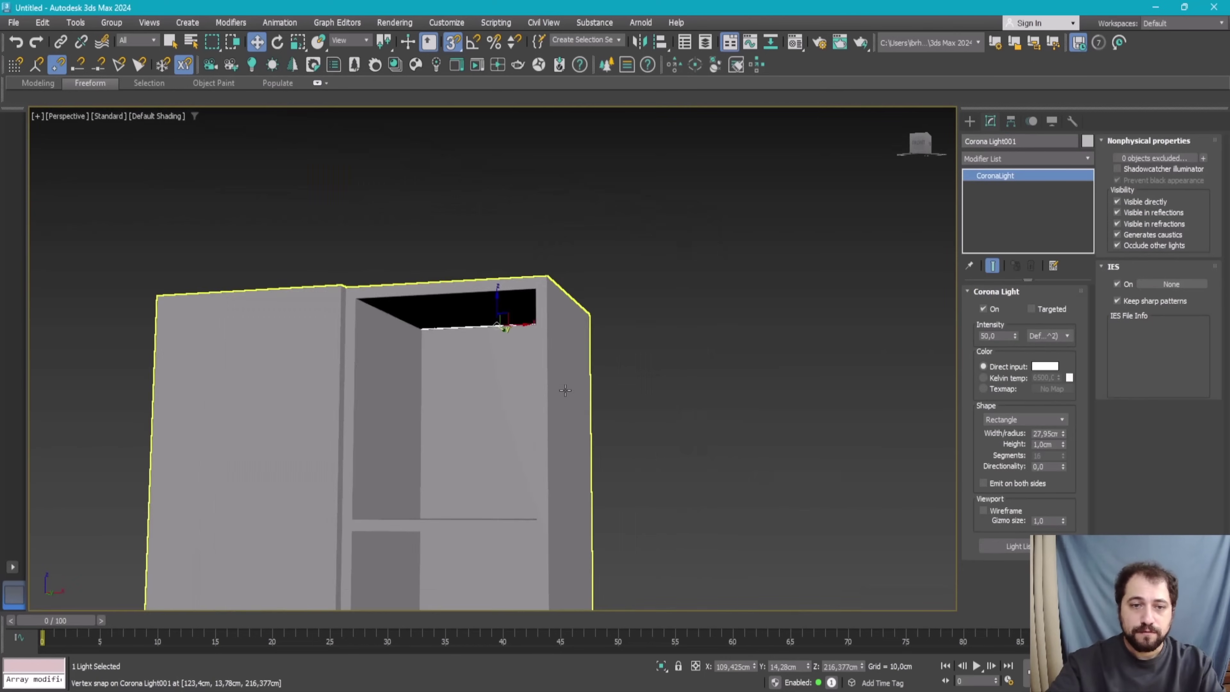
key(alt+w)
right_click(777, 243)
key(alt+w)
scroll(614, 295, up, 3)
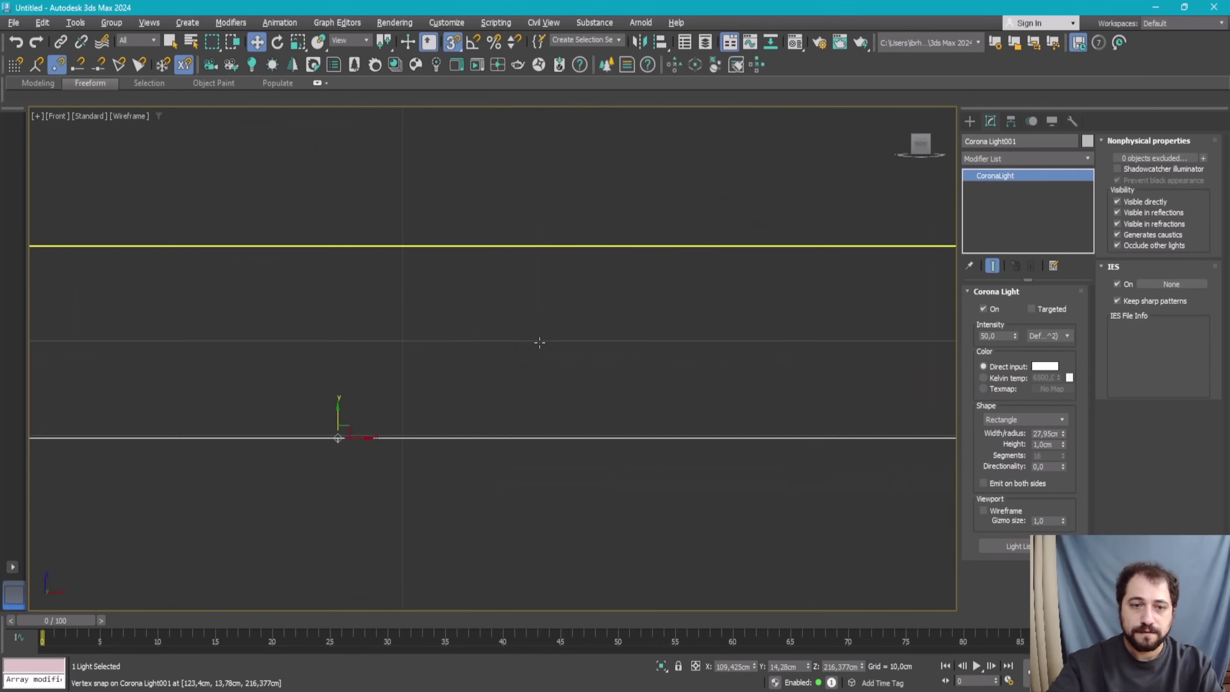
key(alt+w)
right_click(637, 398)
key(alt+w)
scroll(630, 402, up, 3)
Step: Lock the selection and make instanced copies of the light in the next three cubbies
right_click(590, 398)
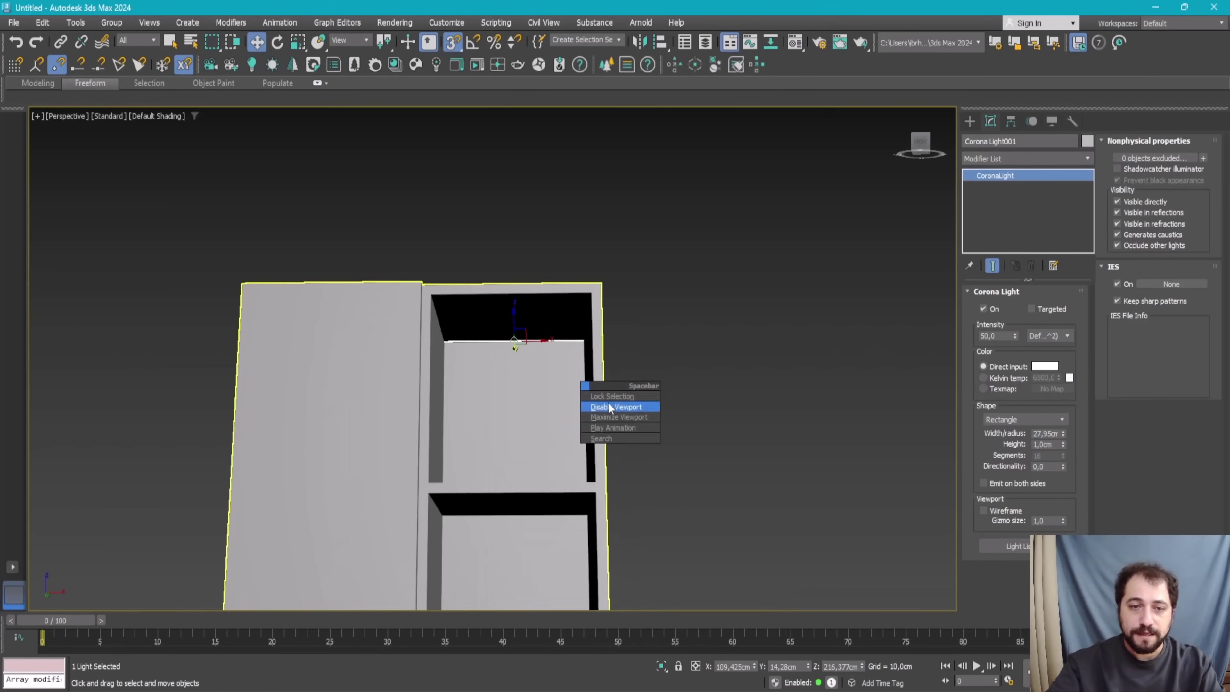
key(space)
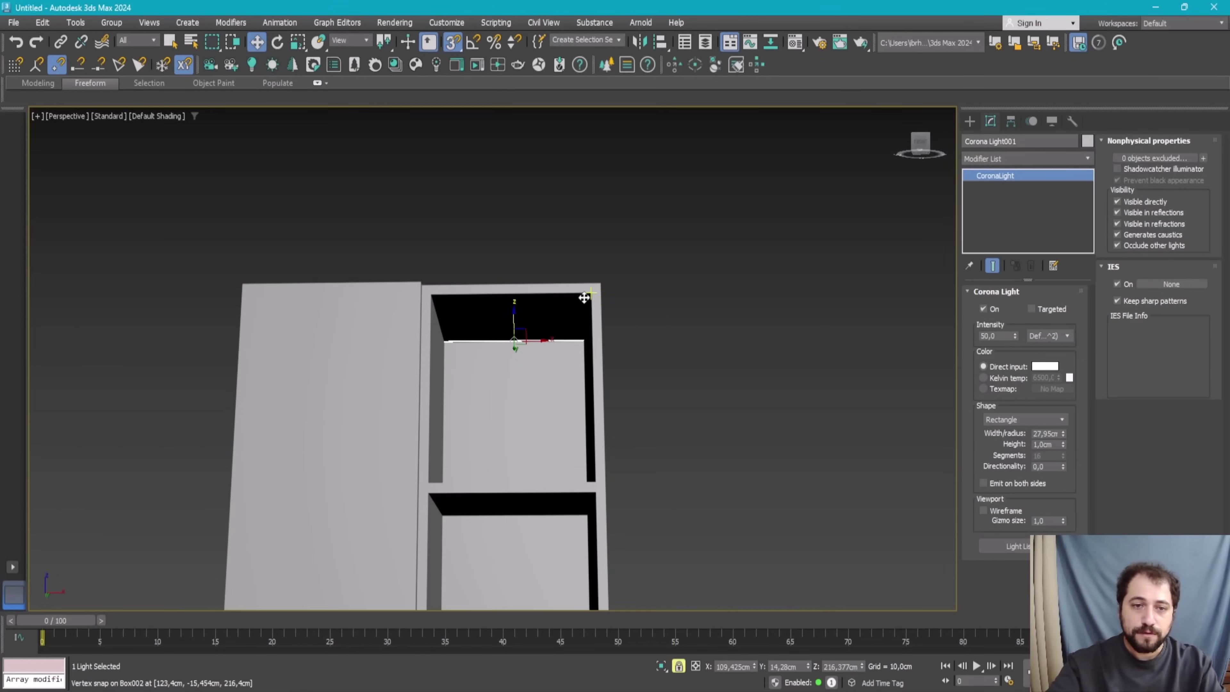
shift+drag(588, 295, 595, 492)
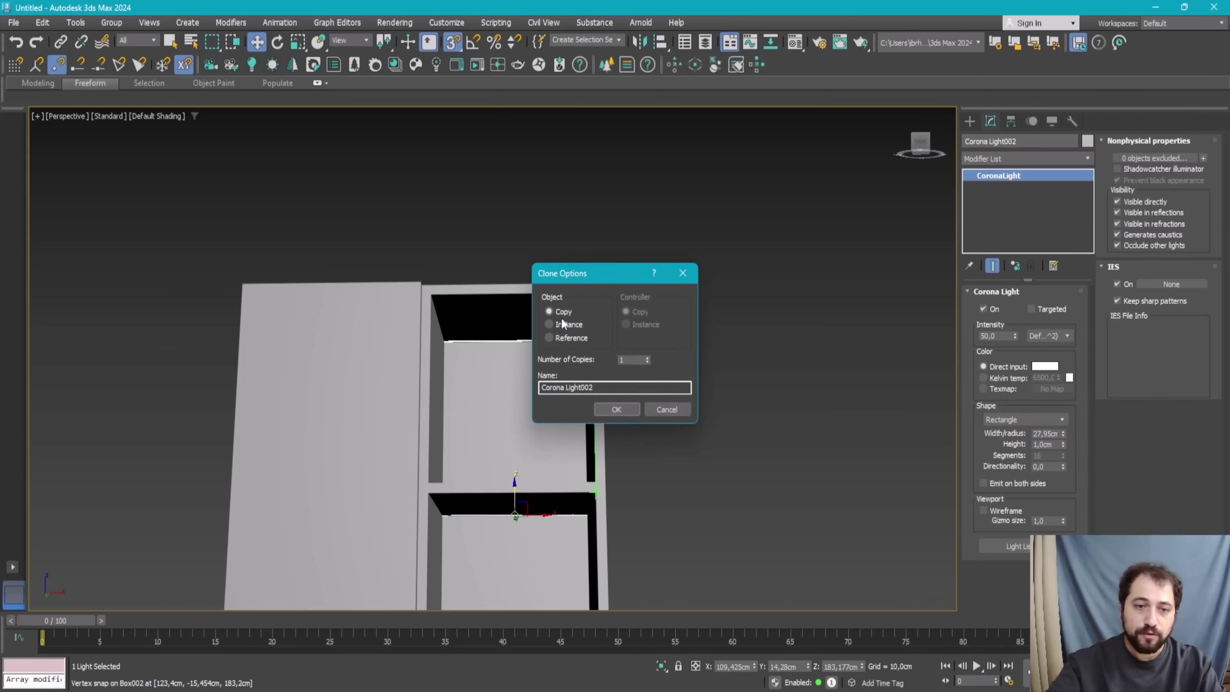
click(616, 409)
mouse_move(546, 459)
alt+middle_down()
mouse_move(607, 440)
mouse_move(601, 464)
mouse_move(602, 376)
alt+middle_up()
right_click(601, 464)
shift+drag(614, 429, 621, 569)
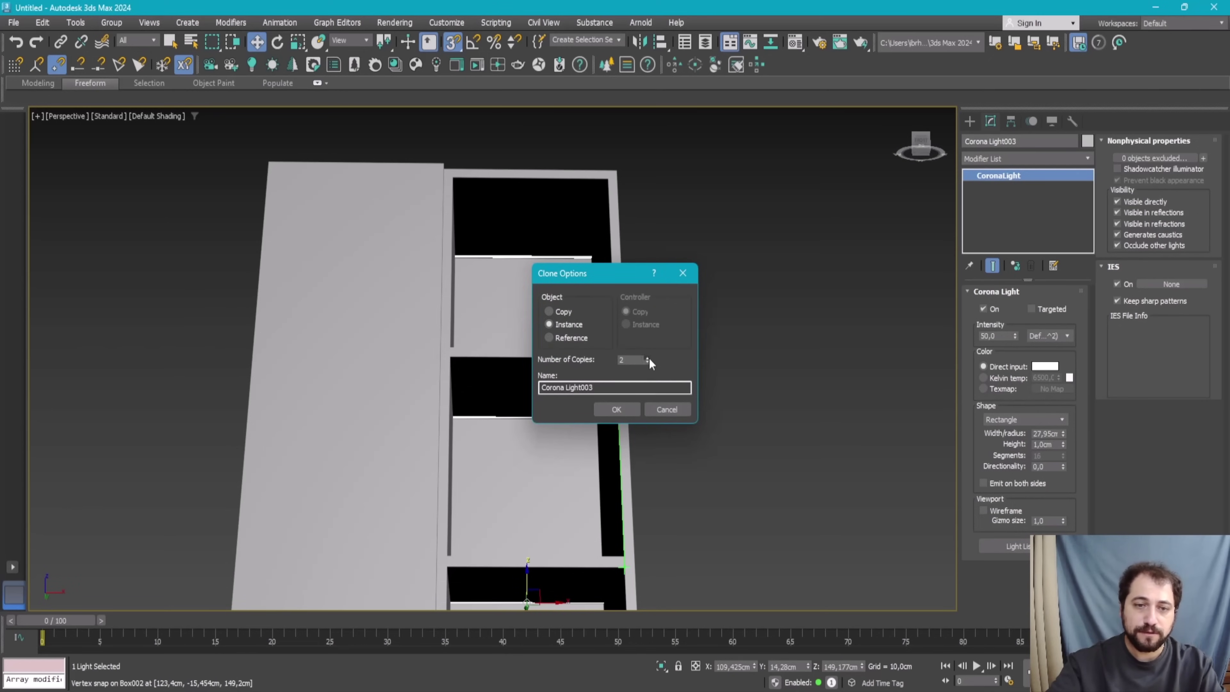
click(616, 409)
Step: Copy the light into the lowest cubby, completing strips Light002 through Light005
alt+middle_drag(636, 489, 651, 357)
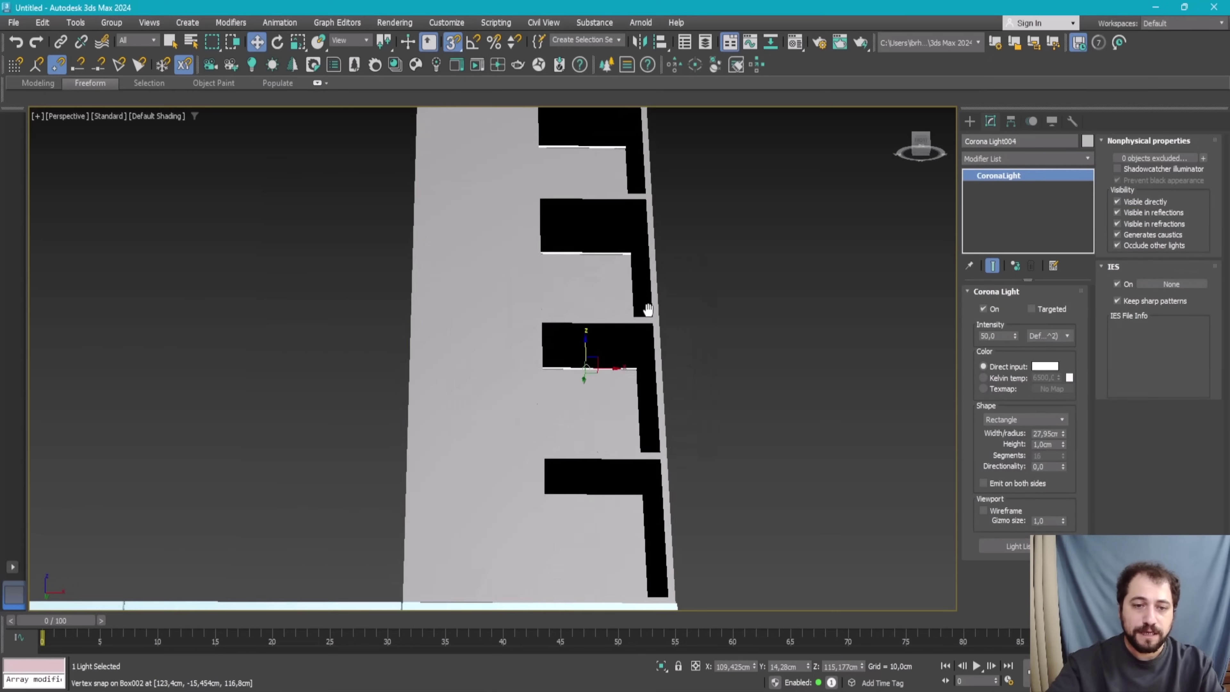
right_click(660, 334)
click(700, 346)
shift+drag(658, 338, 659, 466)
key(Return)
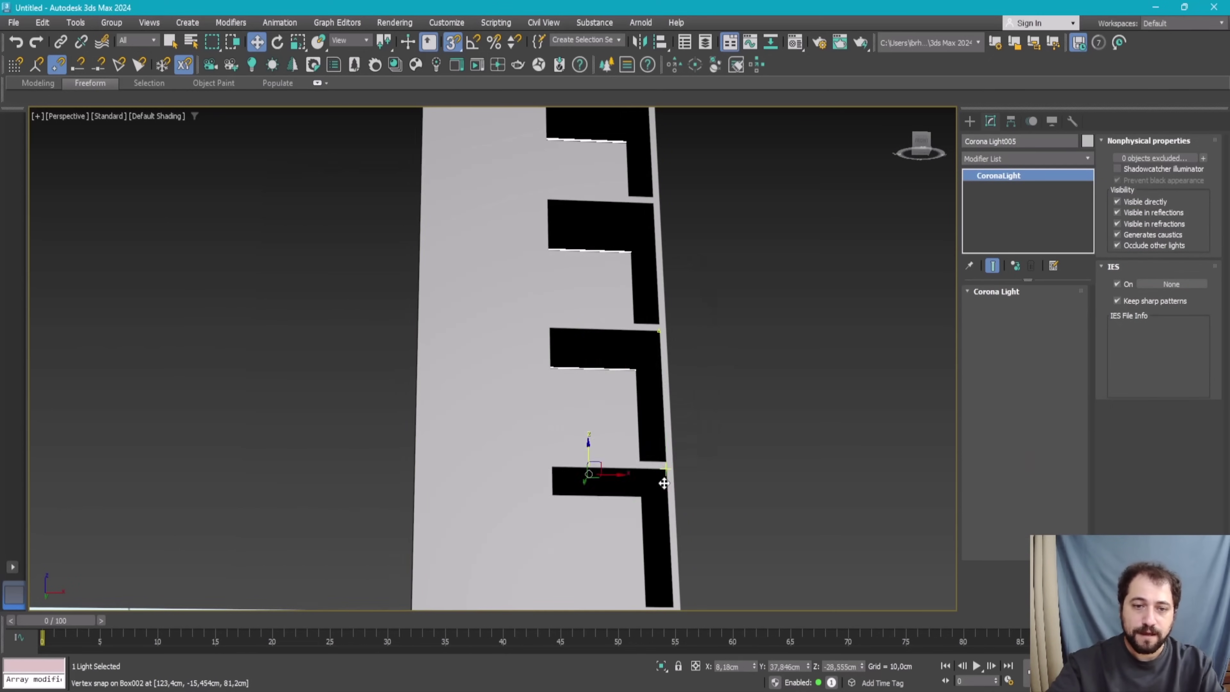
Step: Pan to see the whole tower and pause the view's redrawing
scroll(621, 416, down, 5)
mouse_move(622, 416)
middle_down()
mouse_move(613, 380)
mouse_move(570, 431)
mouse_move(585, 412)
middle_up()
right_click(661, 421)
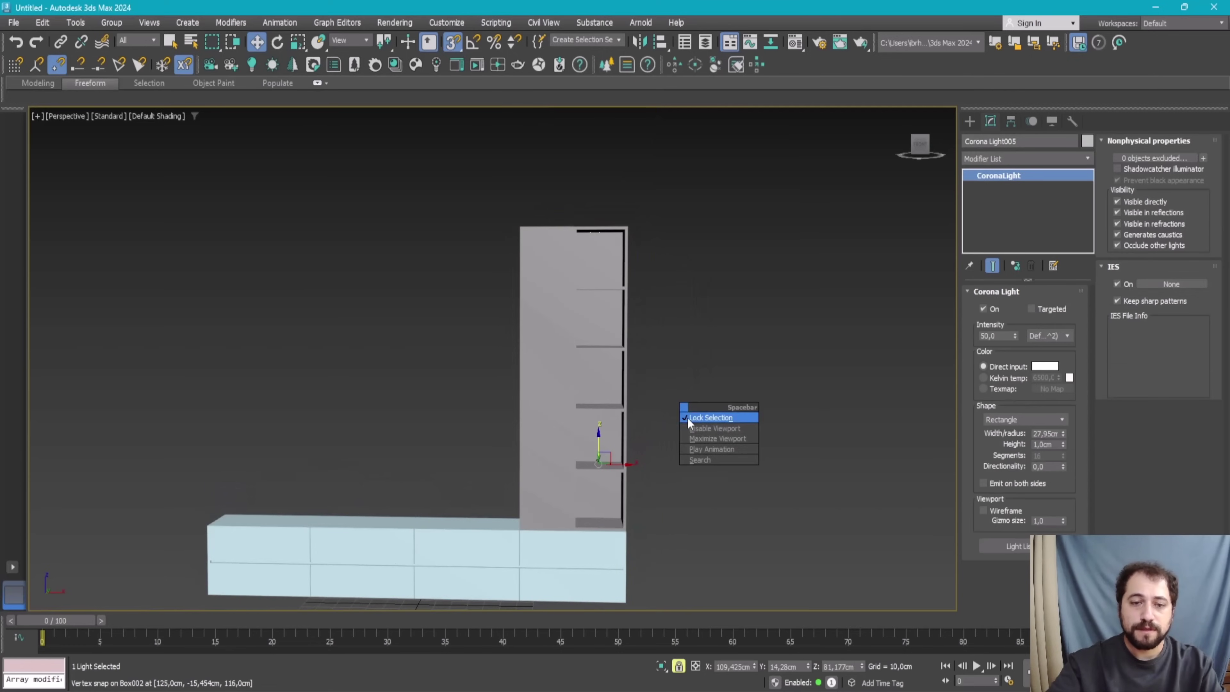
click(702, 428)
right_click(700, 392)
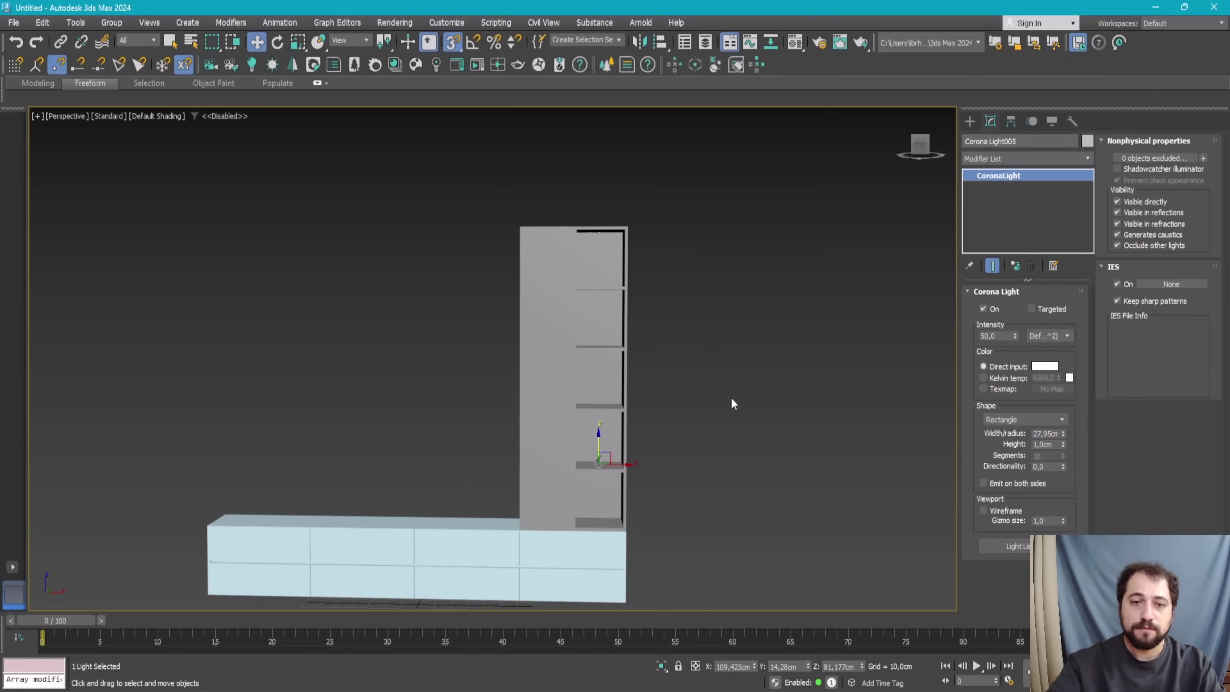
Step: Hide the tall shelf tower Box002 using Hide Selection
click(690, 402)
click(712, 425)
click(580, 381)
right_click(580, 379)
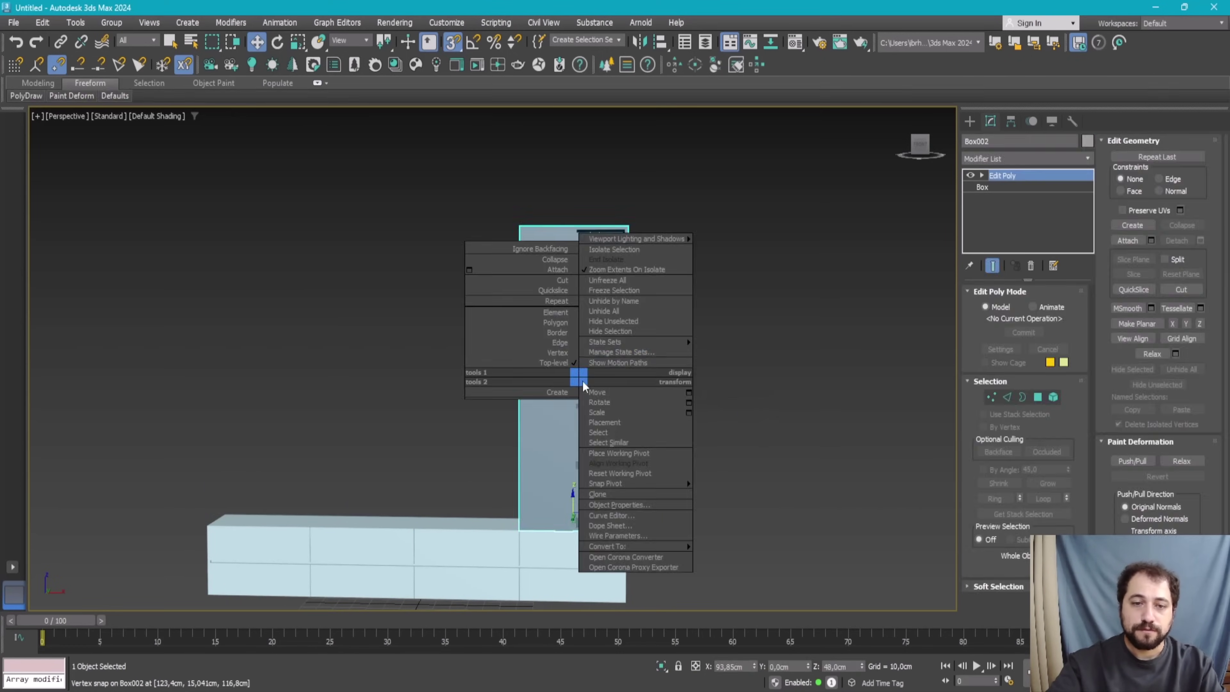
click(642, 334)
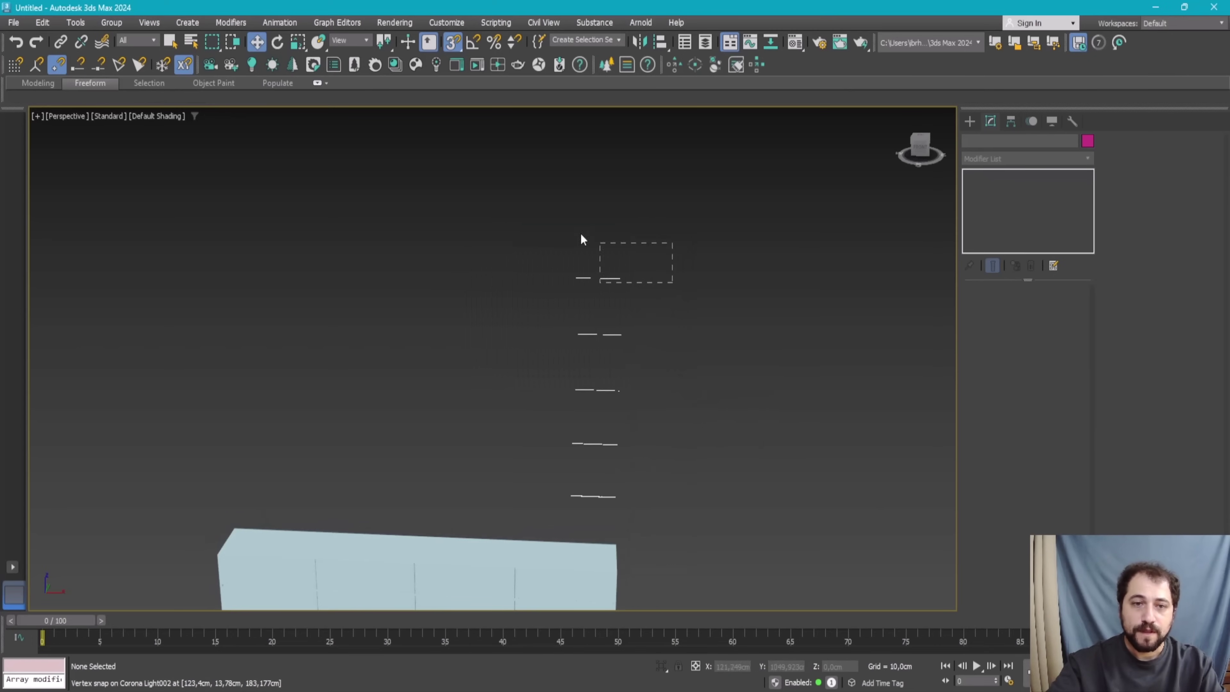
Step: Widen the top light strip and marquee-select all five light strips
drag(581, 235, 577, 232)
drag(1063, 433, 1060, 237)
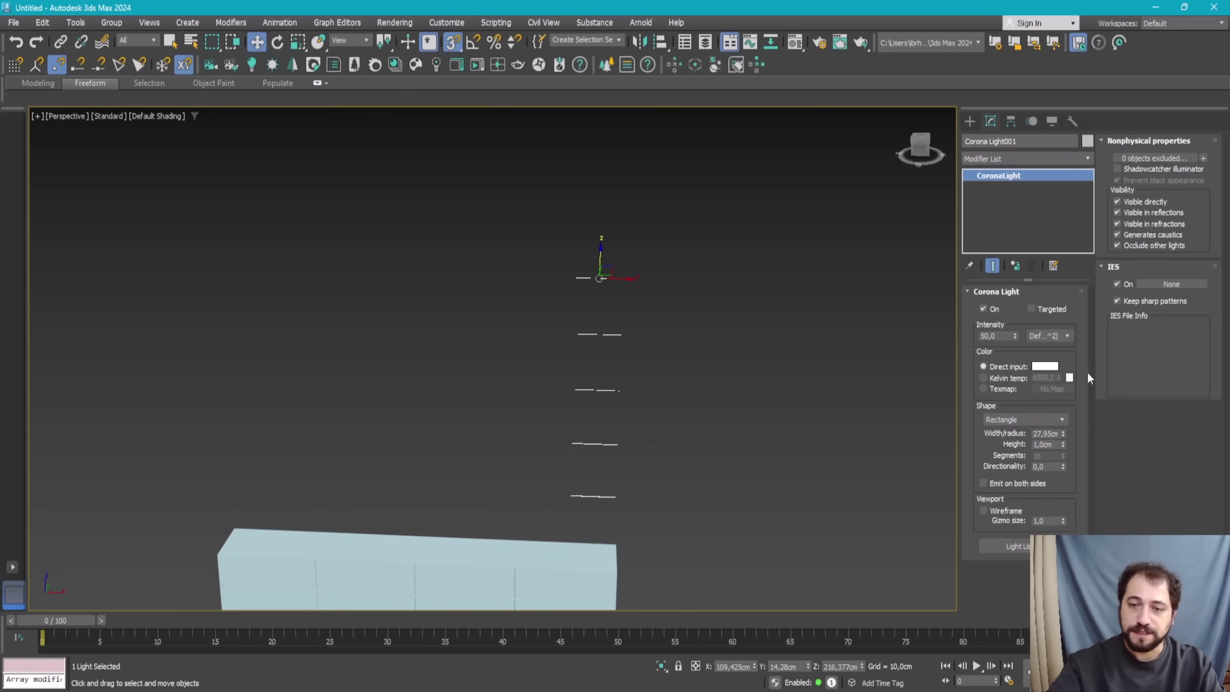
mouse_move(771, 404)
alt+middle_down()
mouse_move(604, 431)
mouse_move(728, 345)
alt+middle_up()
click(715, 419)
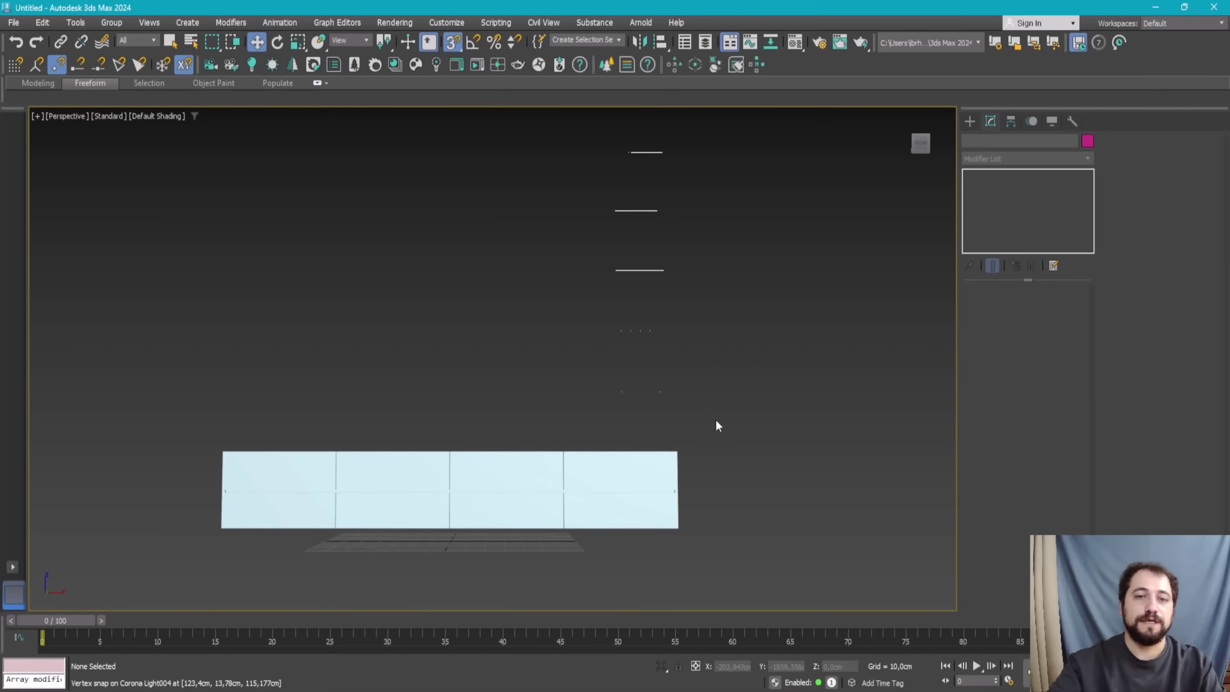
drag(713, 442, 566, 247)
middle_drag(565, 247, 535, 337)
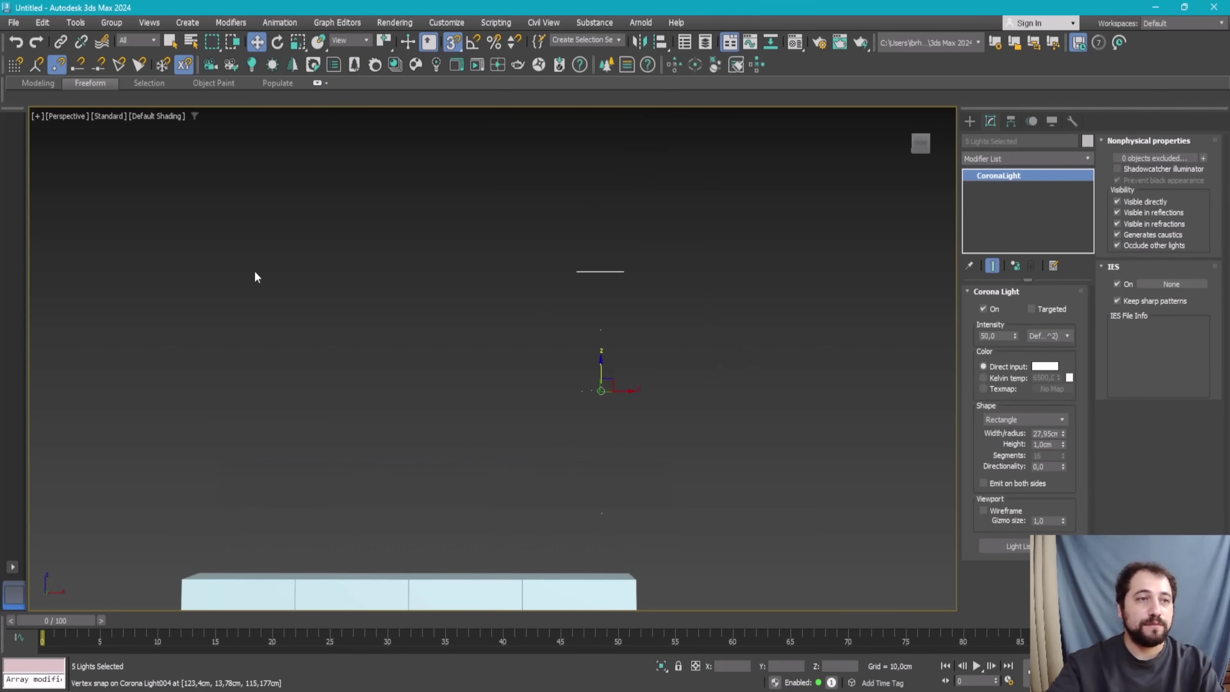
alt+middle_drag(255, 277, 465, 264)
Step: Check the reference photo and draw a new Corona light across the base cabinet's underside
key(alt+Tab)
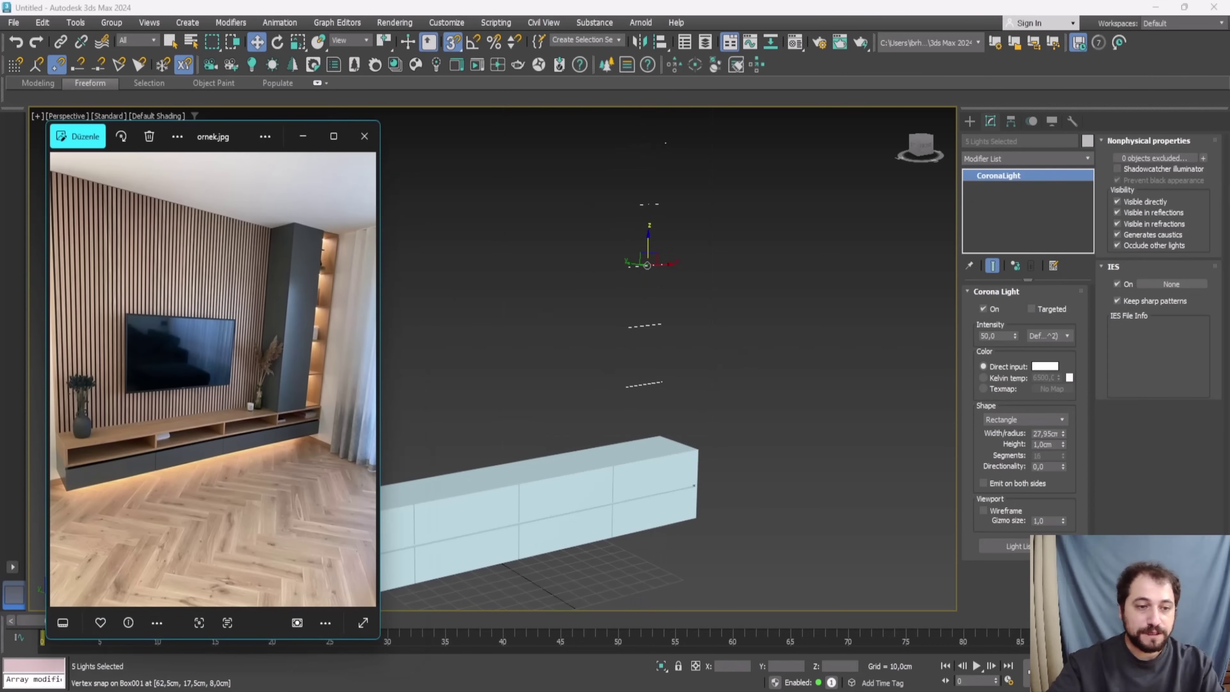
alt+middle_drag(338, 339, 397, 358)
click(412, 315)
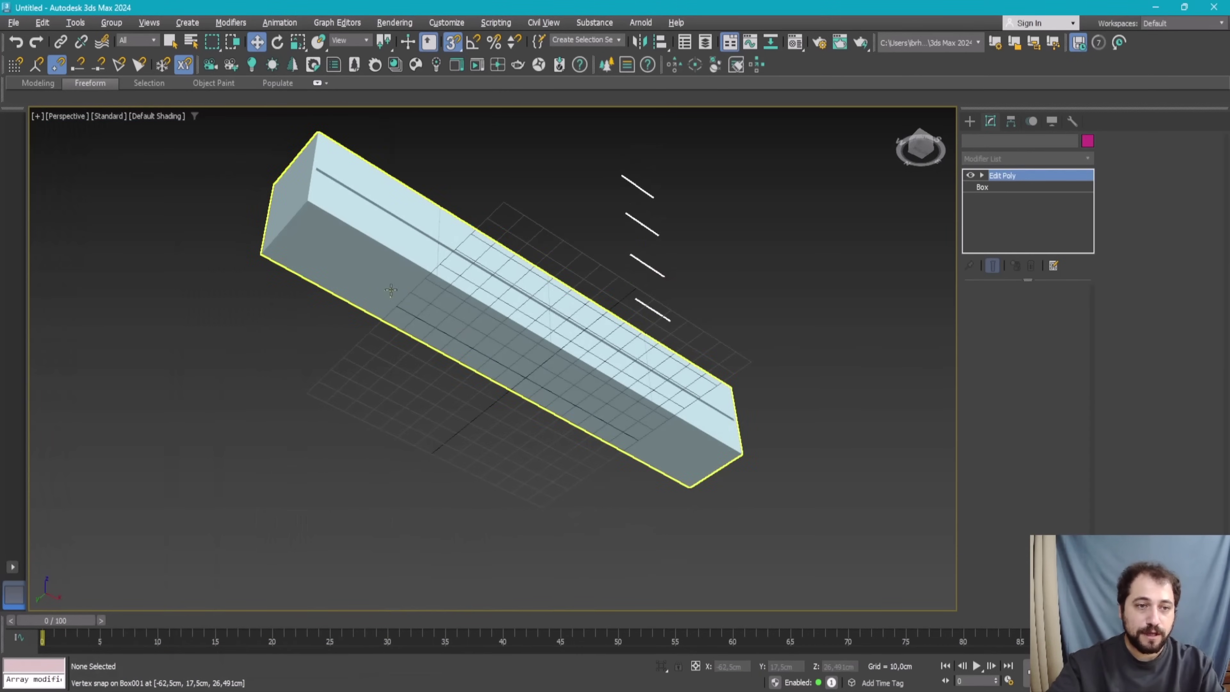
click(969, 122)
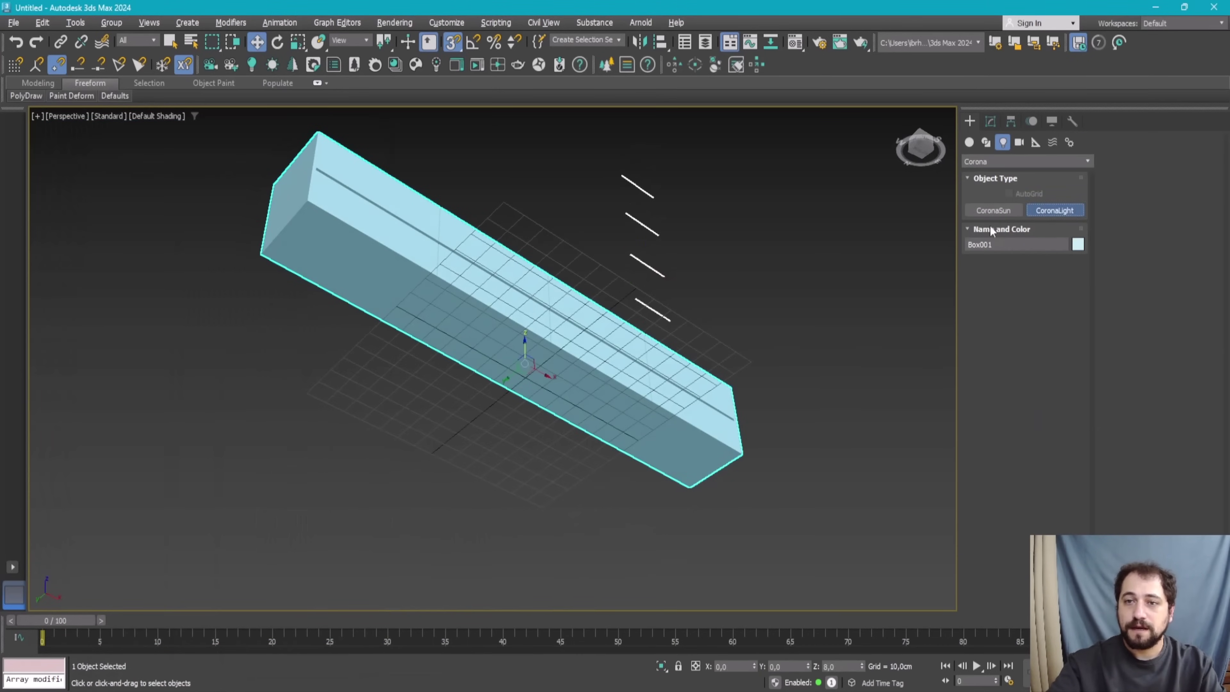
drag(262, 253, 743, 449)
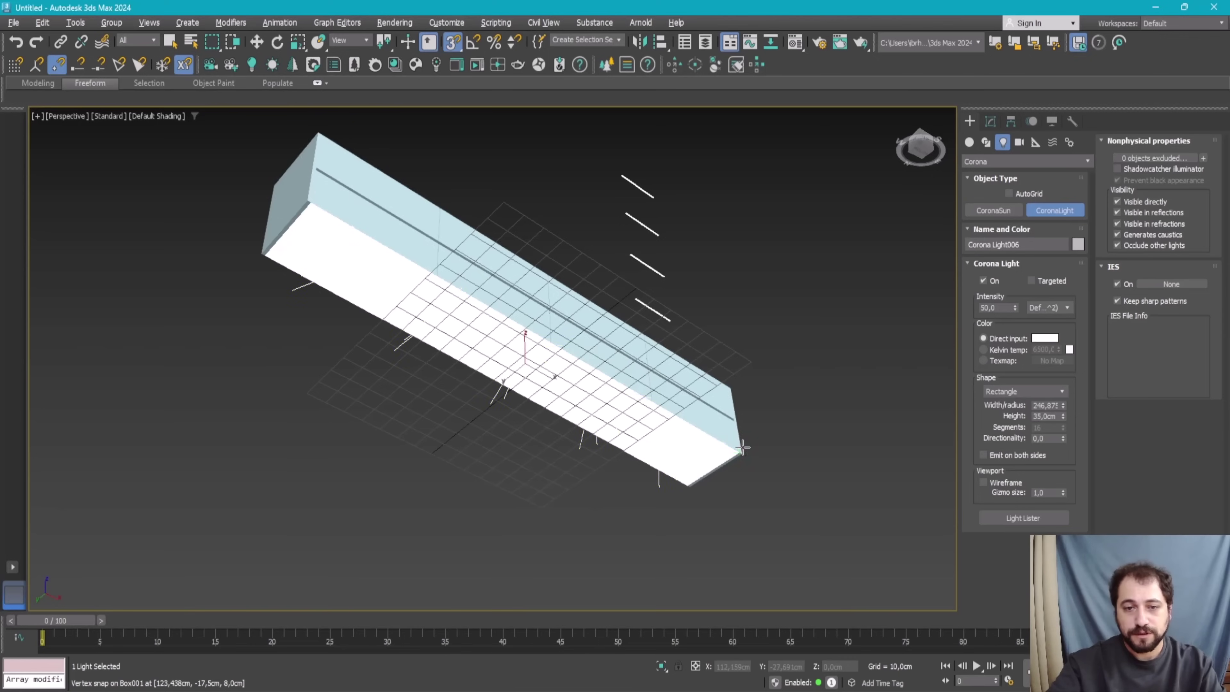
alt+middle_drag(690, 461, 626, 426)
right_click(626, 426)
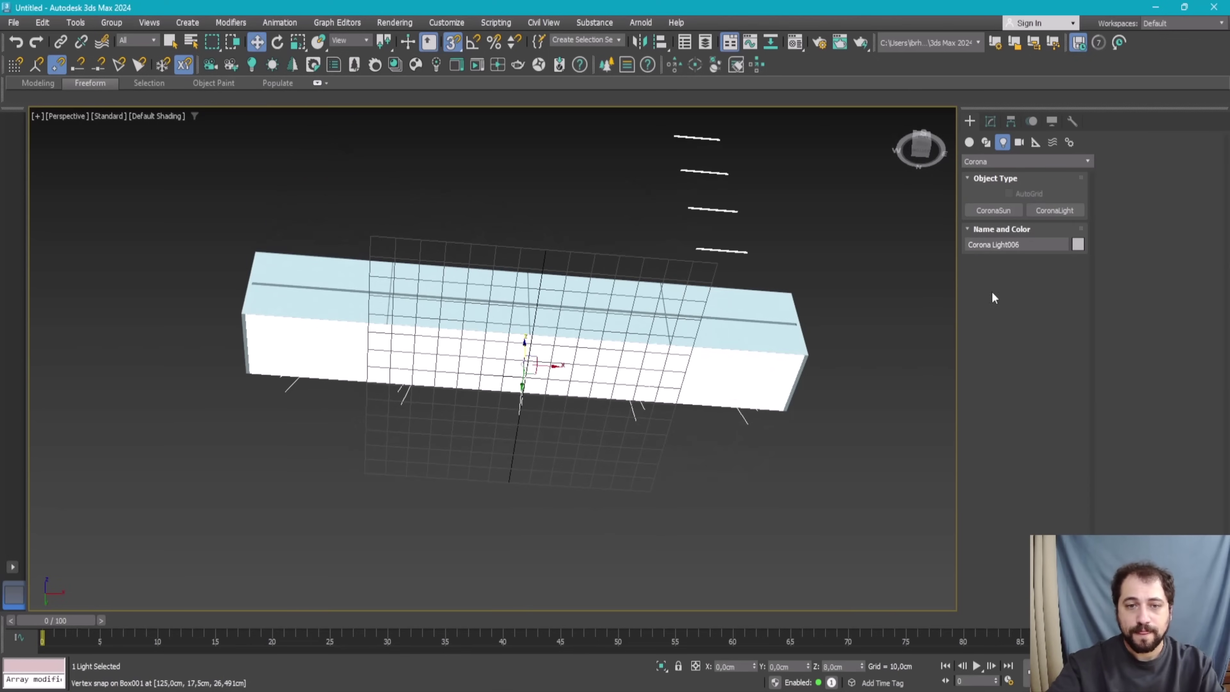
Step: Set the new light's height to 1 cm, making a 246,875 cm by 1 cm strip
click(990, 121)
drag(1064, 442, 1042, 466)
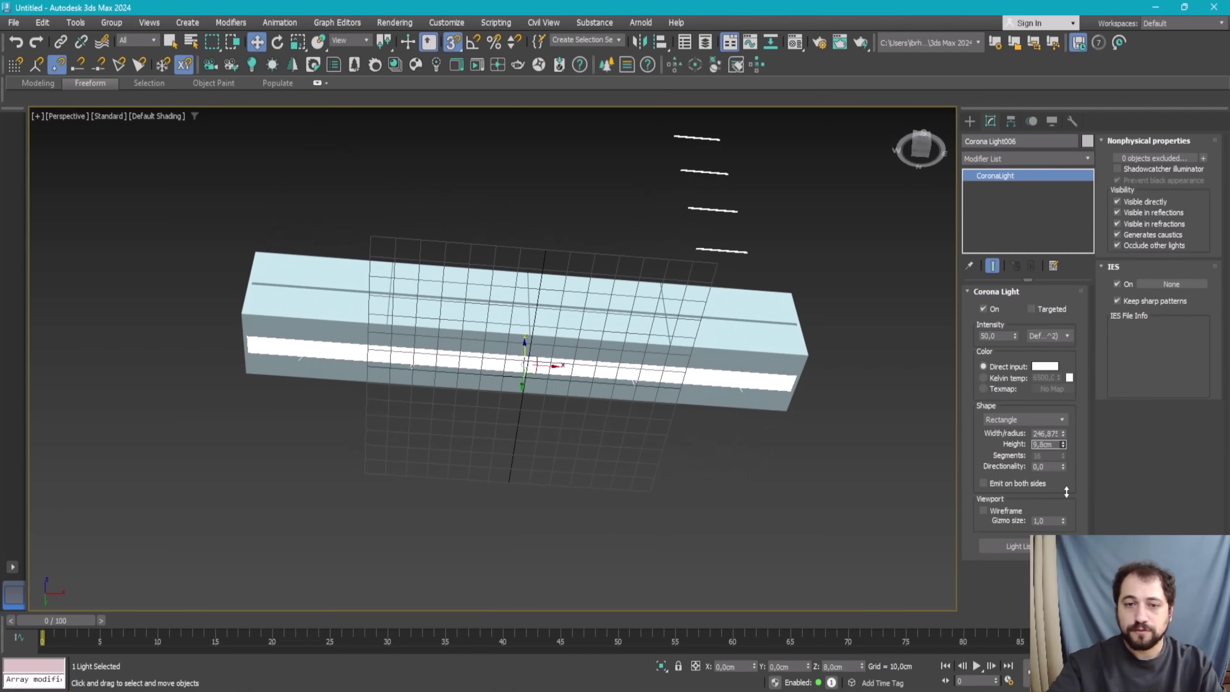
text(1)
key(Return)
alt+middle_drag(675, 454, 448, 452)
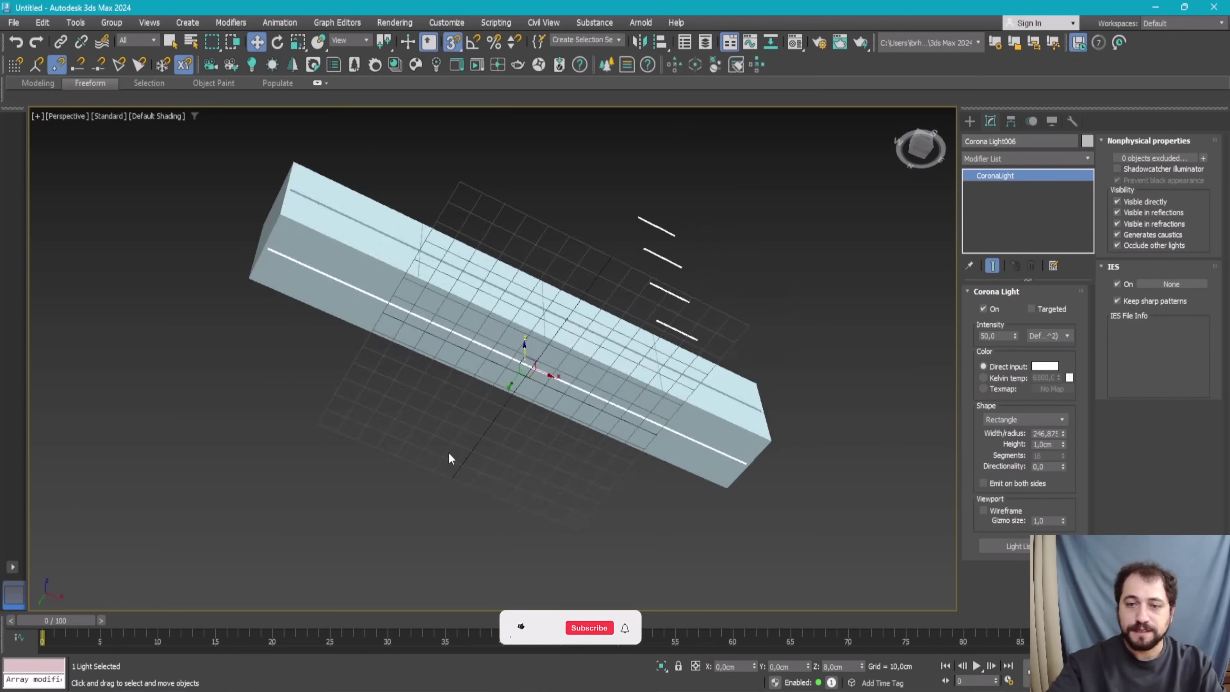
key(alt+w)
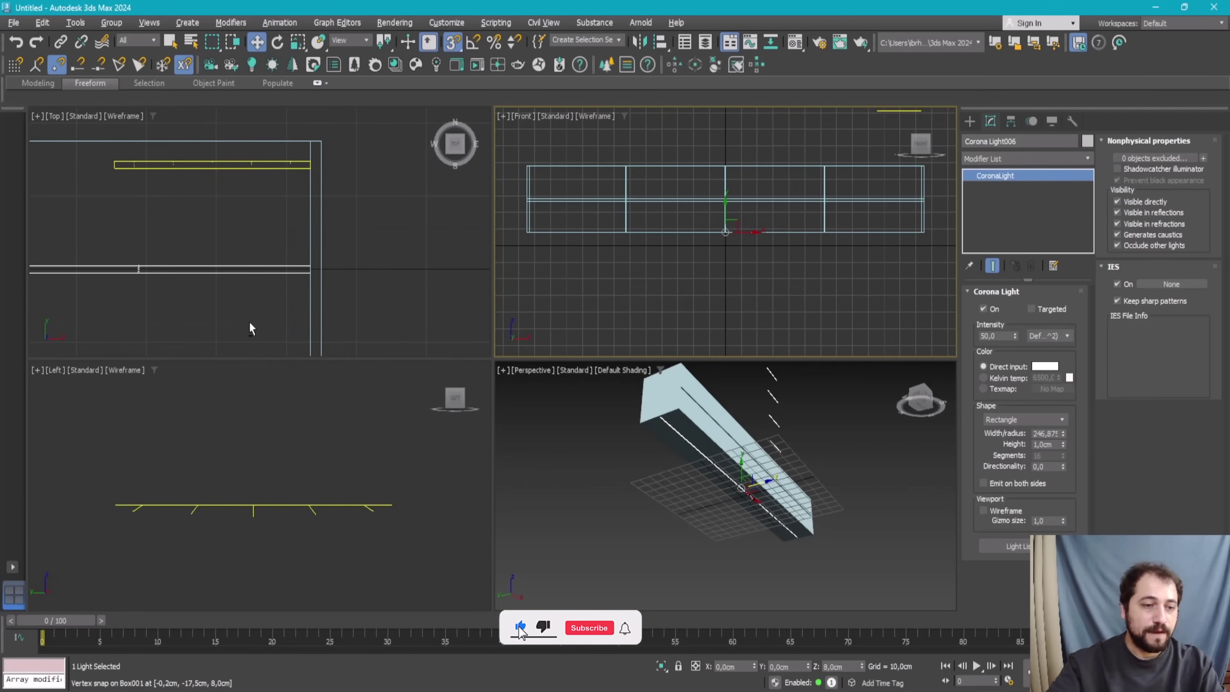
Step: Vertex-snap the strip to the base unit's front edge (Y 17.5 cm) and verify it
scroll(207, 243, down, 2)
key(alt+w)
scroll(727, 364, up, 2)
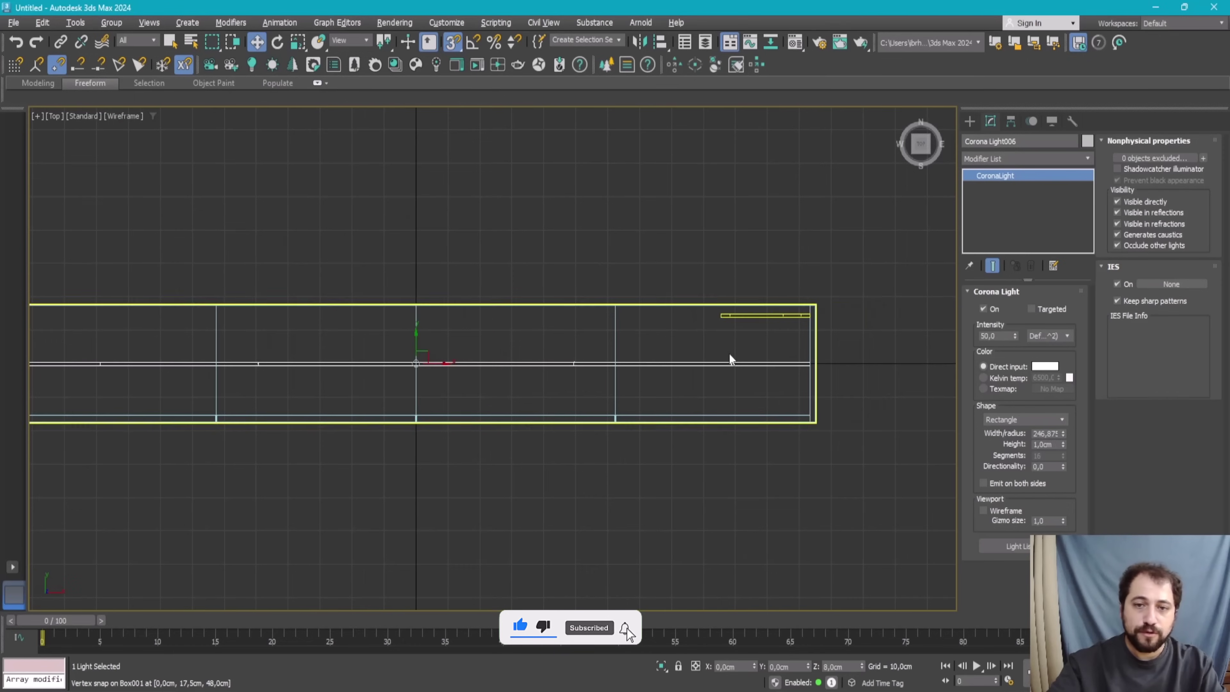
scroll(453, 358, up, 2)
scroll(409, 444, up, 2)
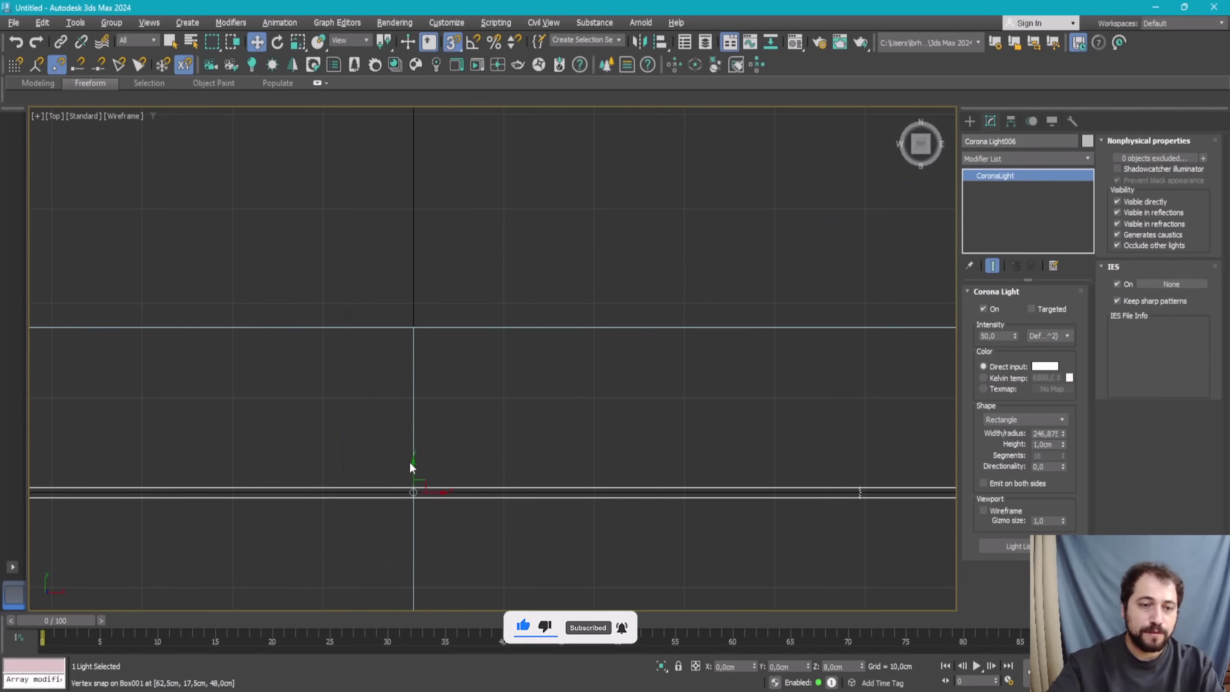
drag(420, 468, 418, 330)
key(alt+w)
key(alt+w)
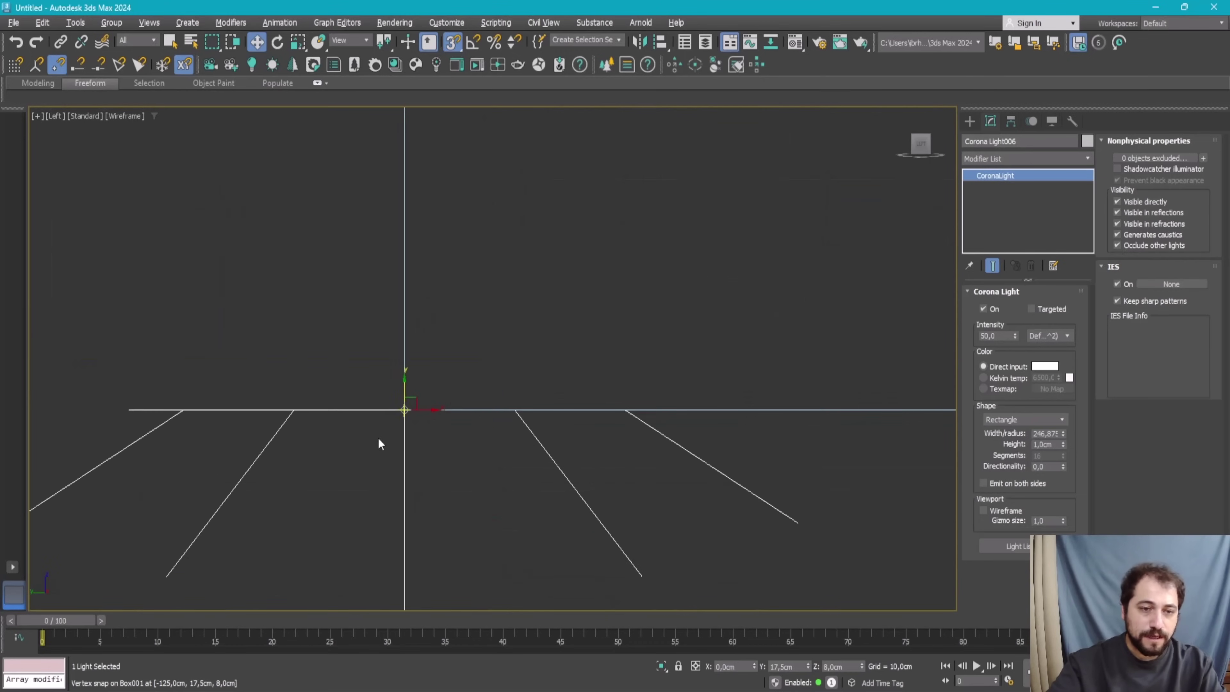
middle_drag(420, 399, 705, 411)
key(p)
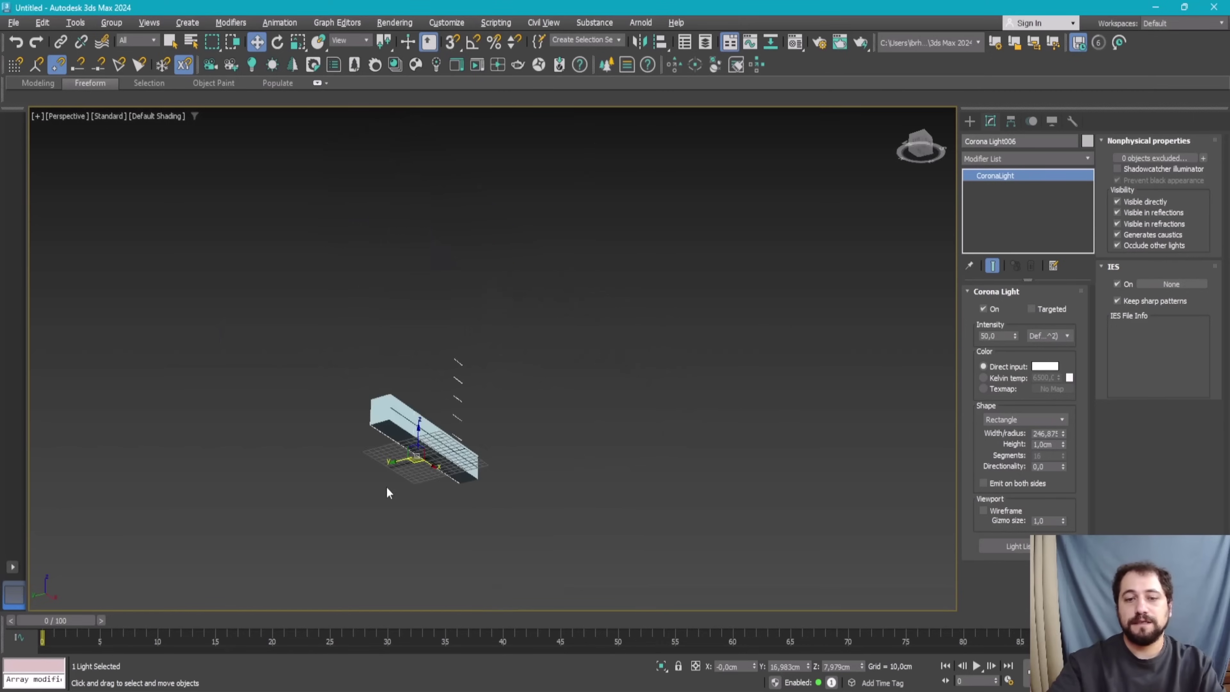
alt+middle_drag(387, 487, 601, 486)
Step: Unhide the shelf tower and compare the cabinet against the reference photo
click(561, 432)
right_click(560, 432)
click(581, 386)
alt+middle_drag(598, 393, 610, 489)
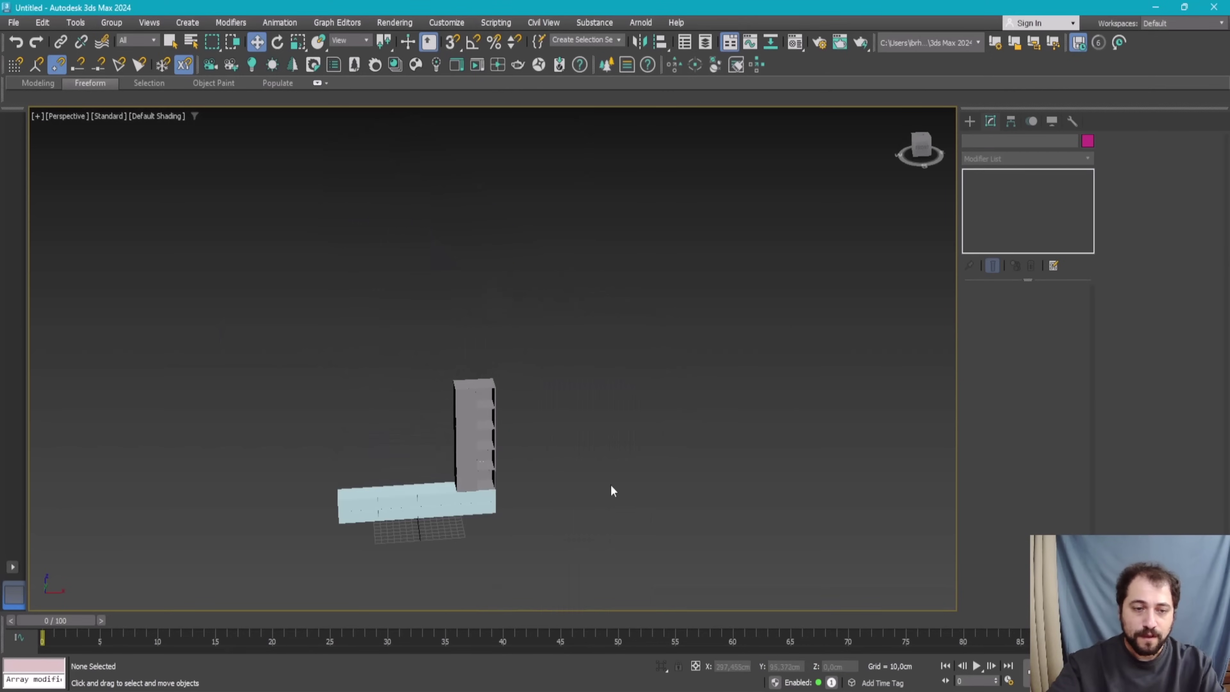
drag(610, 489, 443, 399)
scroll(436, 407, up, 4)
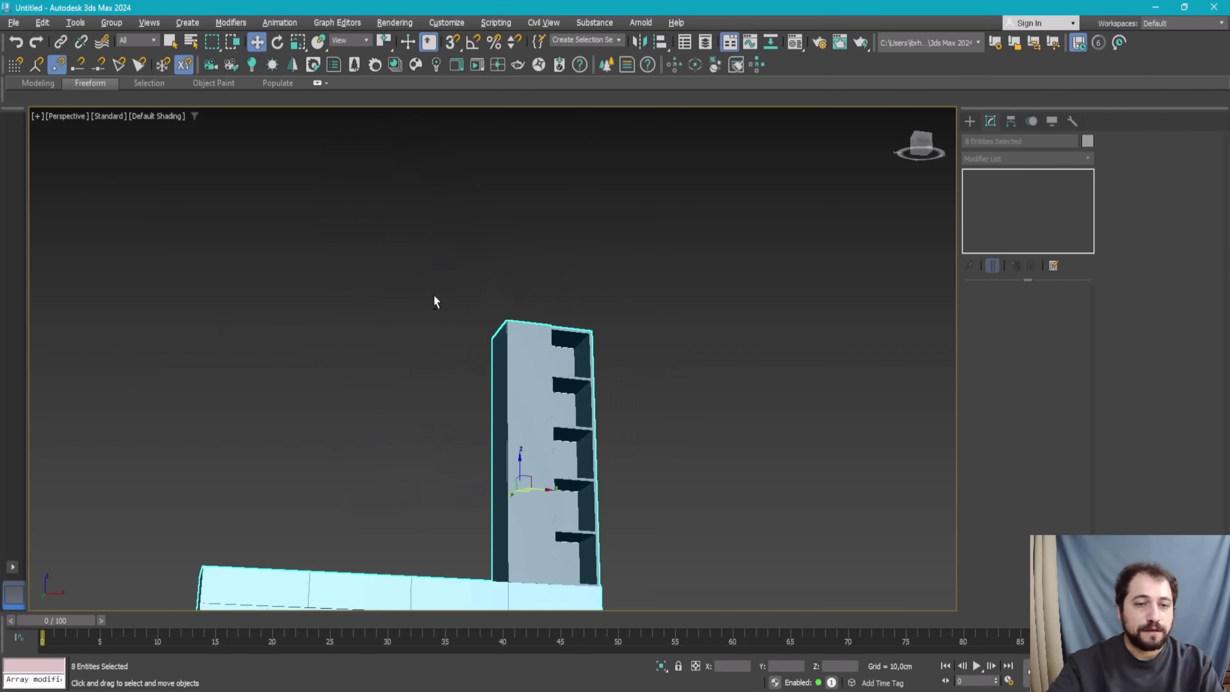
mouse_move(433, 294)
alt+middle_down()
mouse_move(368, 320)
mouse_move(472, 362)
mouse_move(436, 369)
alt+middle_up()
scroll(472, 362, down, 3)
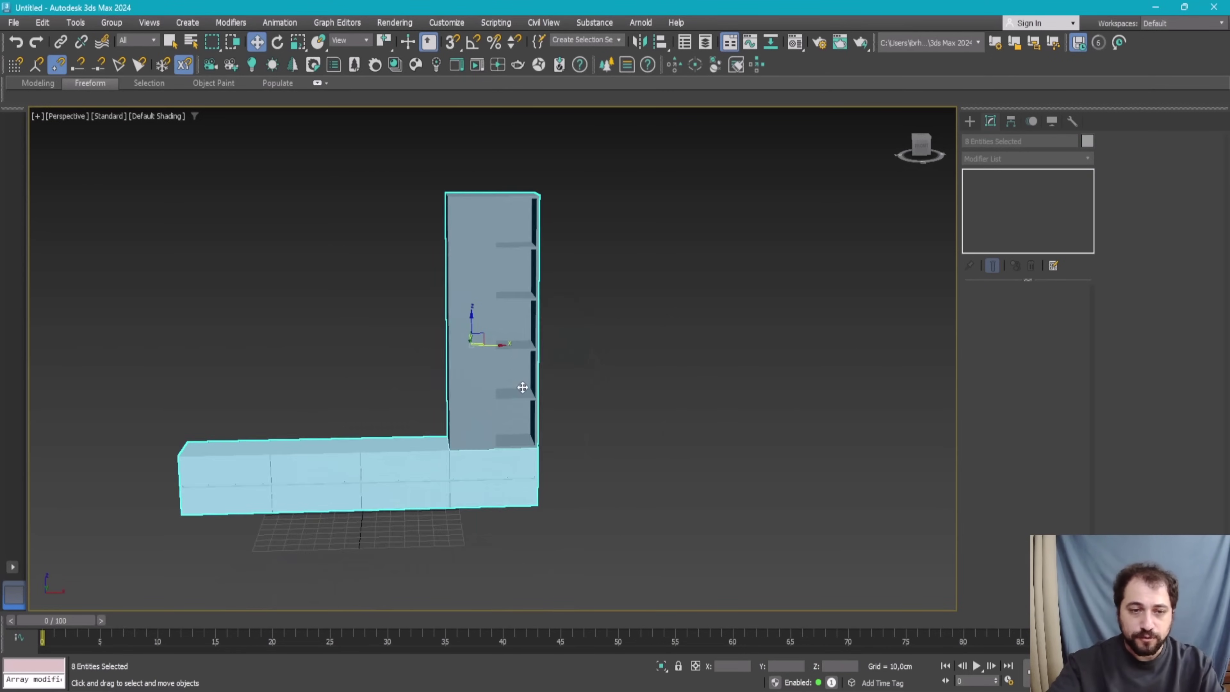
scroll(436, 369, up, 3)
key(alt+Tab)
scroll(266, 430, up, 2)
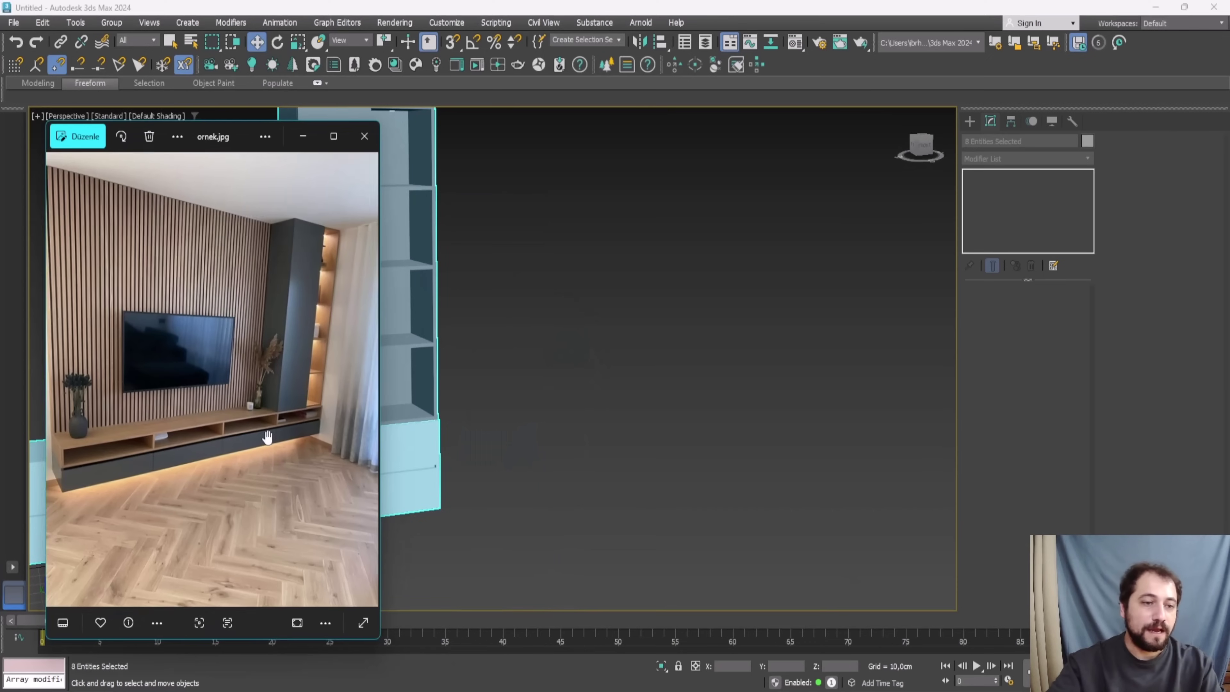
scroll(291, 350, down, 2)
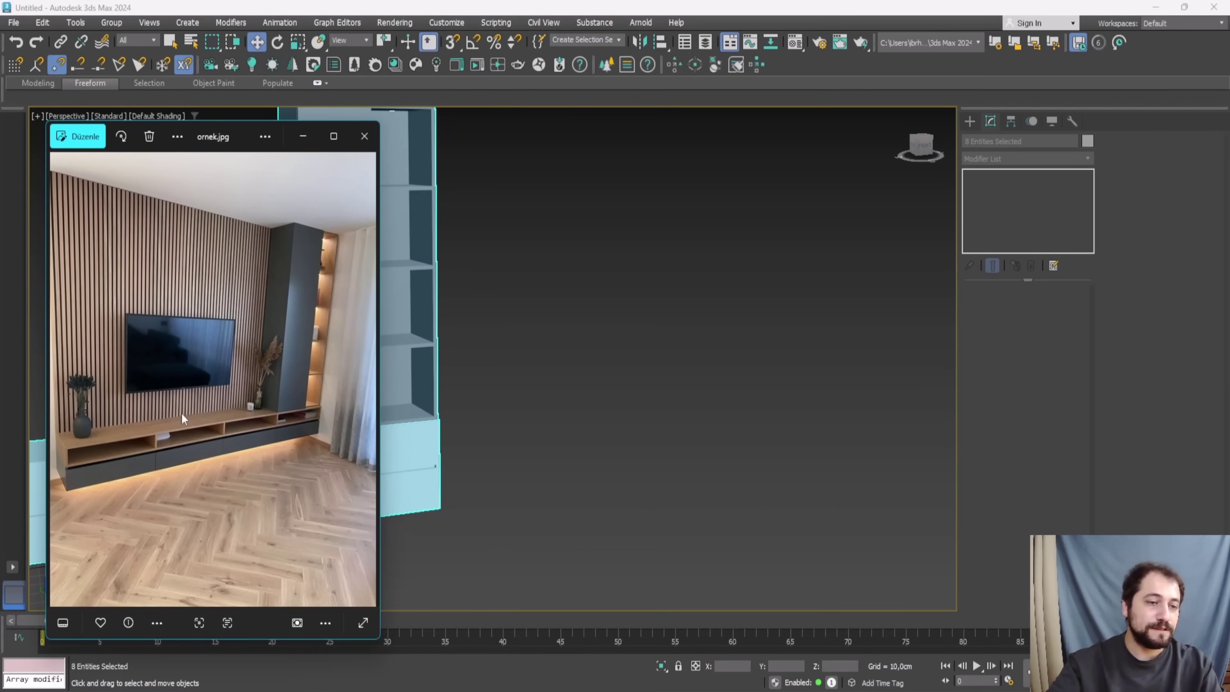
scroll(723, 441, down, 3)
click(724, 440)
scroll(450, 440, up, 3)
Step: Draw a box back panel above the base: 187.5 cm wide, 170 cm tall, 1 cm thick
click(970, 121)
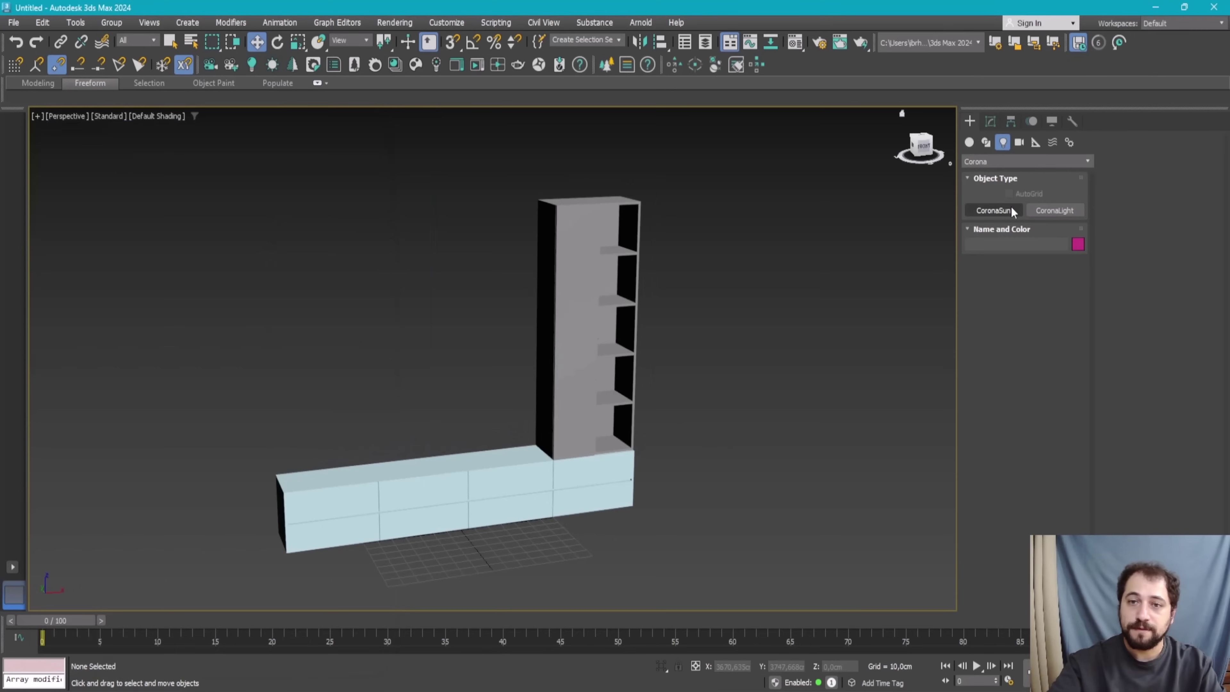
click(969, 142)
click(993, 209)
scroll(329, 484, up, 2)
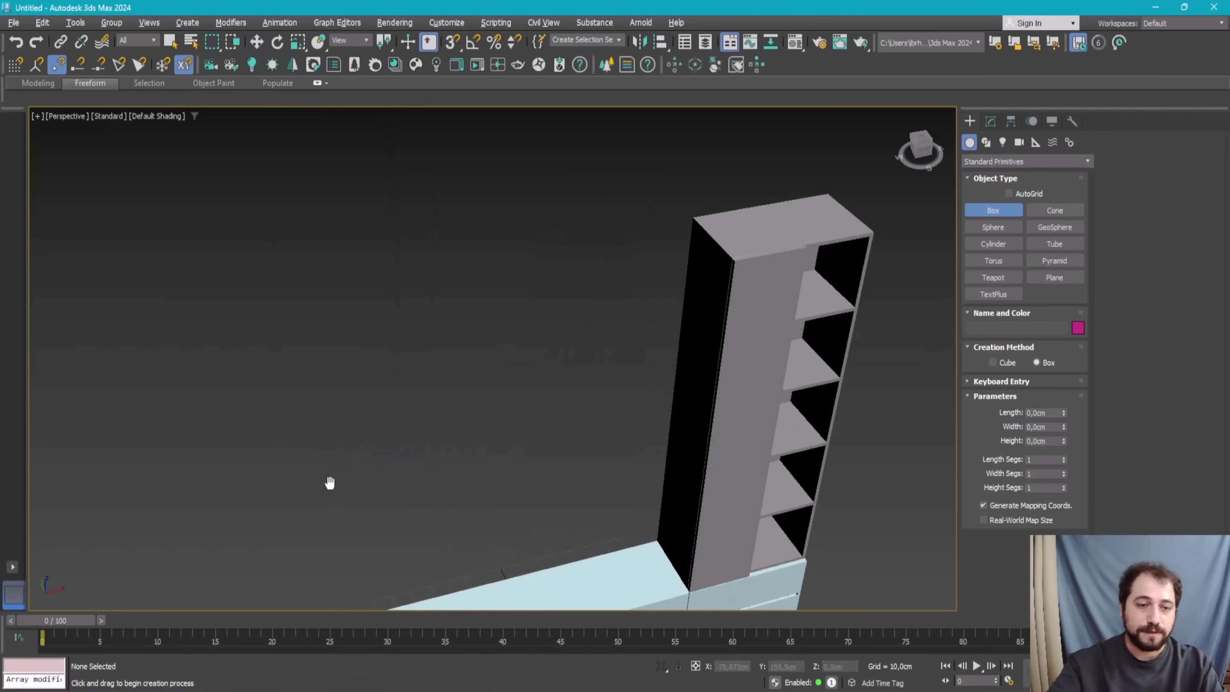
scroll(357, 446, up, 2)
drag(378, 483, 747, 407)
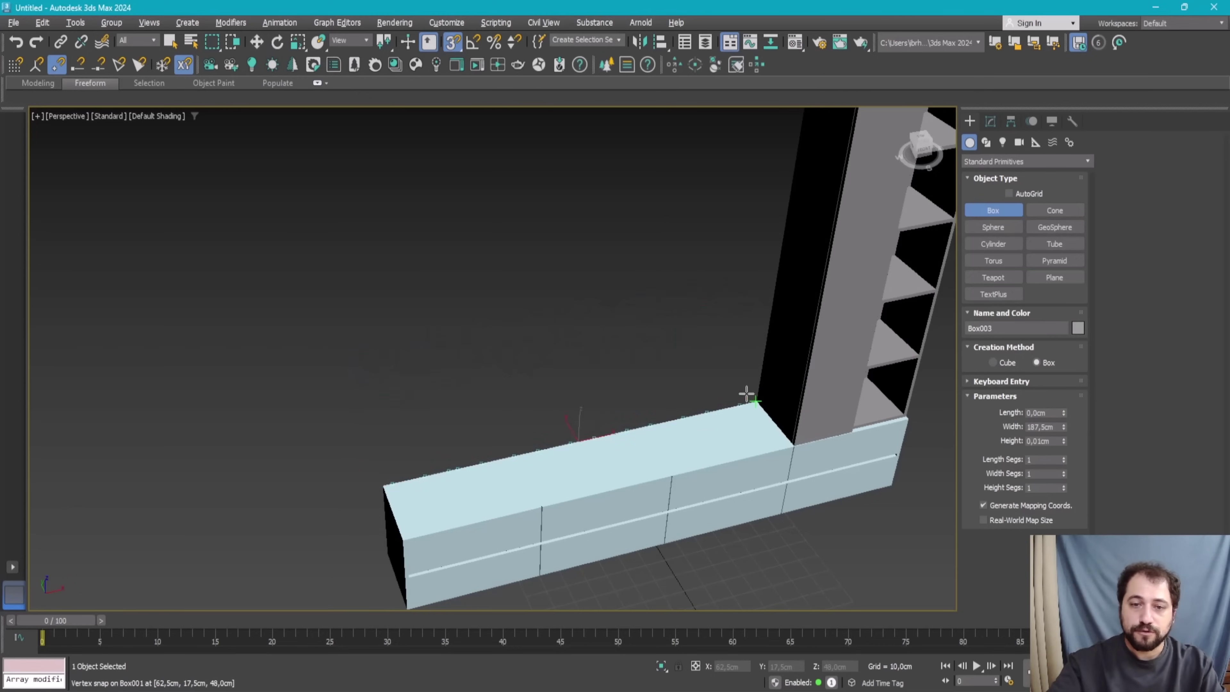
click(722, 275)
scroll(731, 264, down, 3)
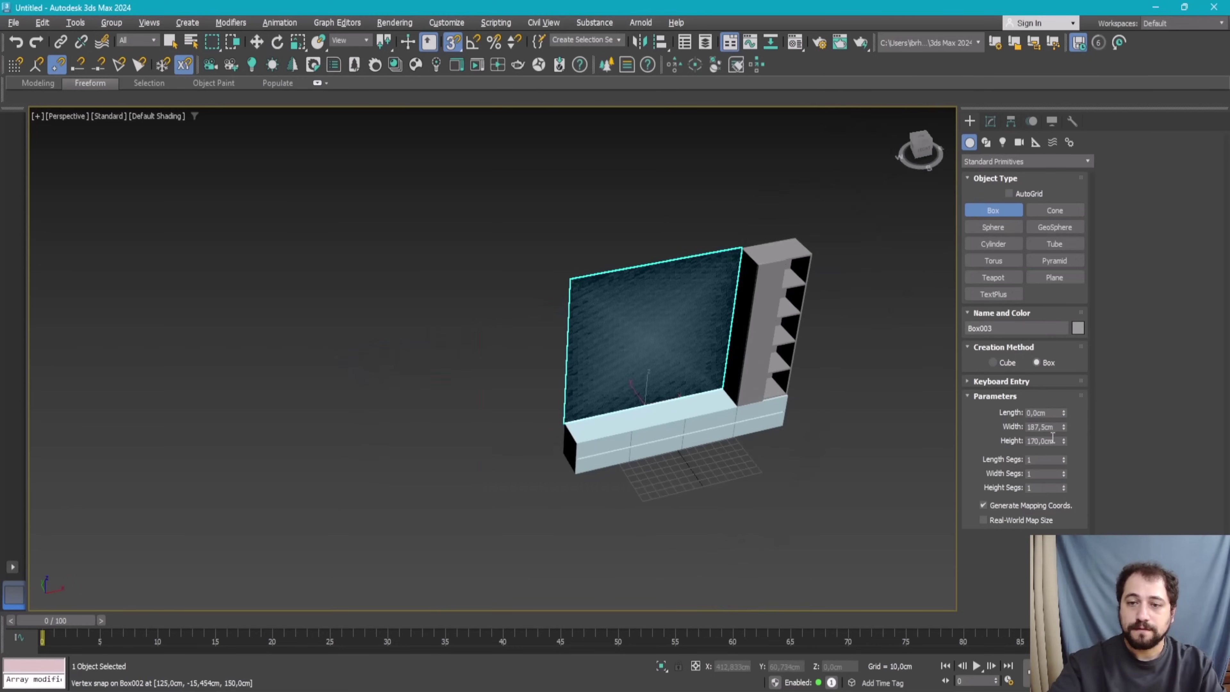
text(1)
key(Tab)
scroll(676, 277, down, 3)
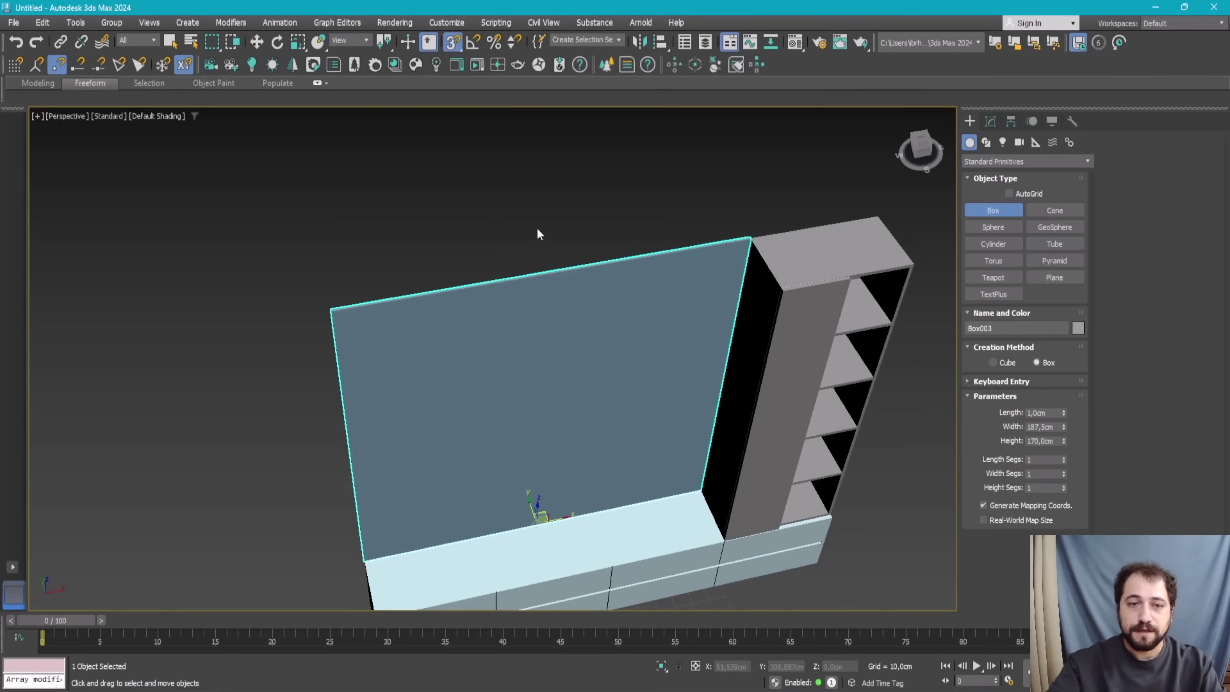
Step: Isolate the new back panel Box003 so it shows on its own
key(w)
scroll(450, 297, up, 4)
scroll(431, 334, down, 3)
scroll(412, 345, up, 3)
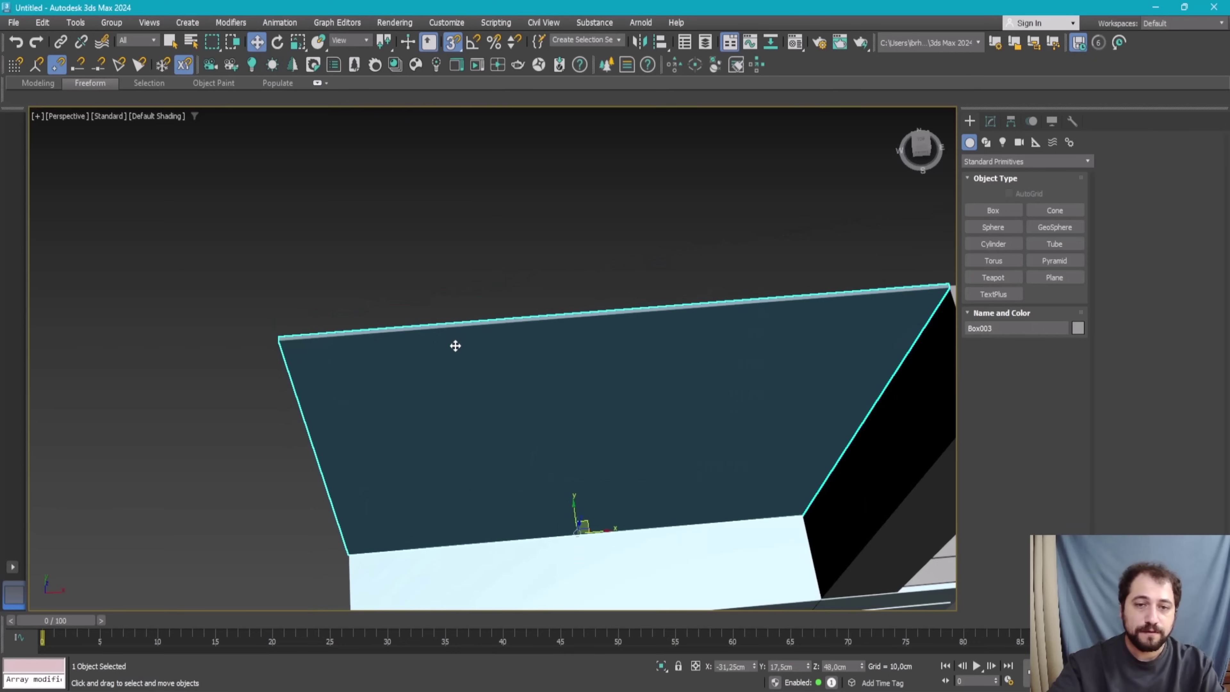
right_click(557, 338)
click(604, 282)
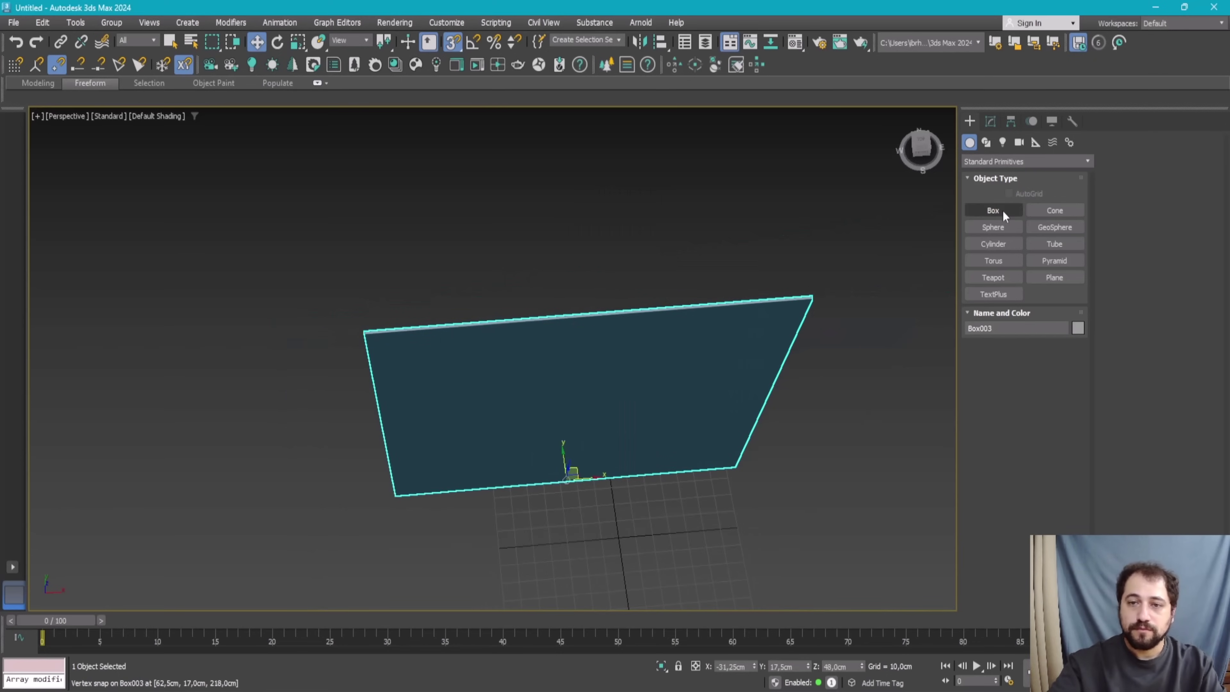
Step: Draw a new box over the back wall panel
click(993, 210)
drag(400, 508, 812, 296)
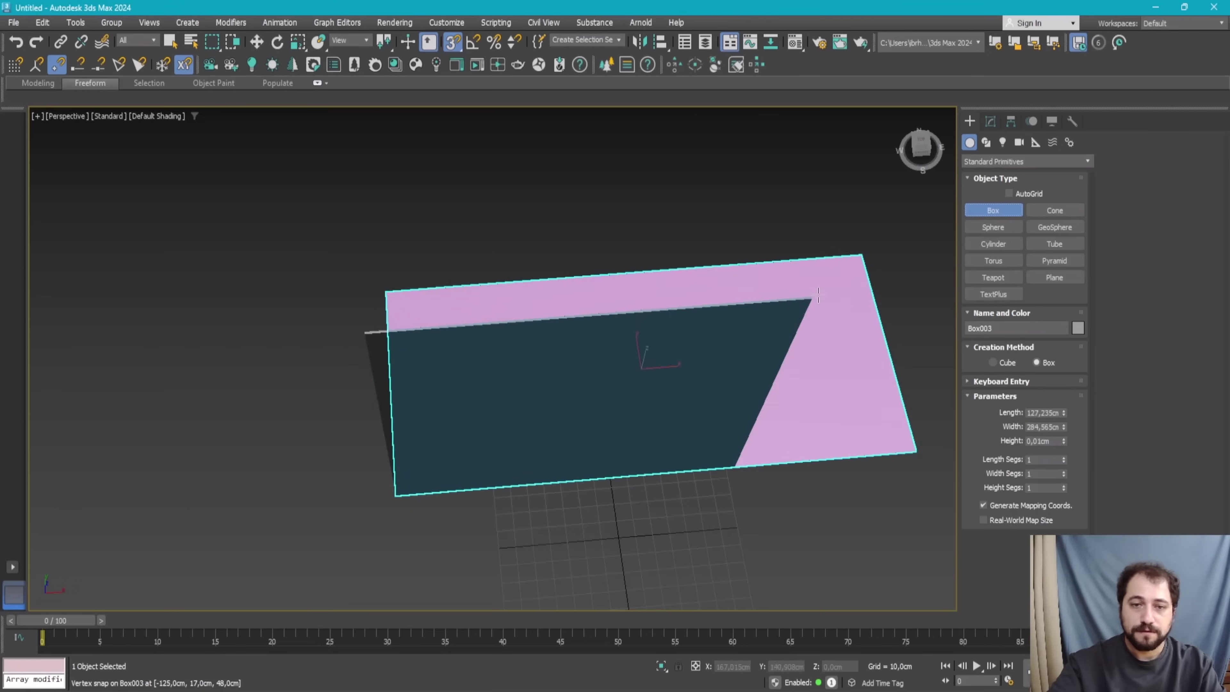
click(813, 297)
right_click(835, 341)
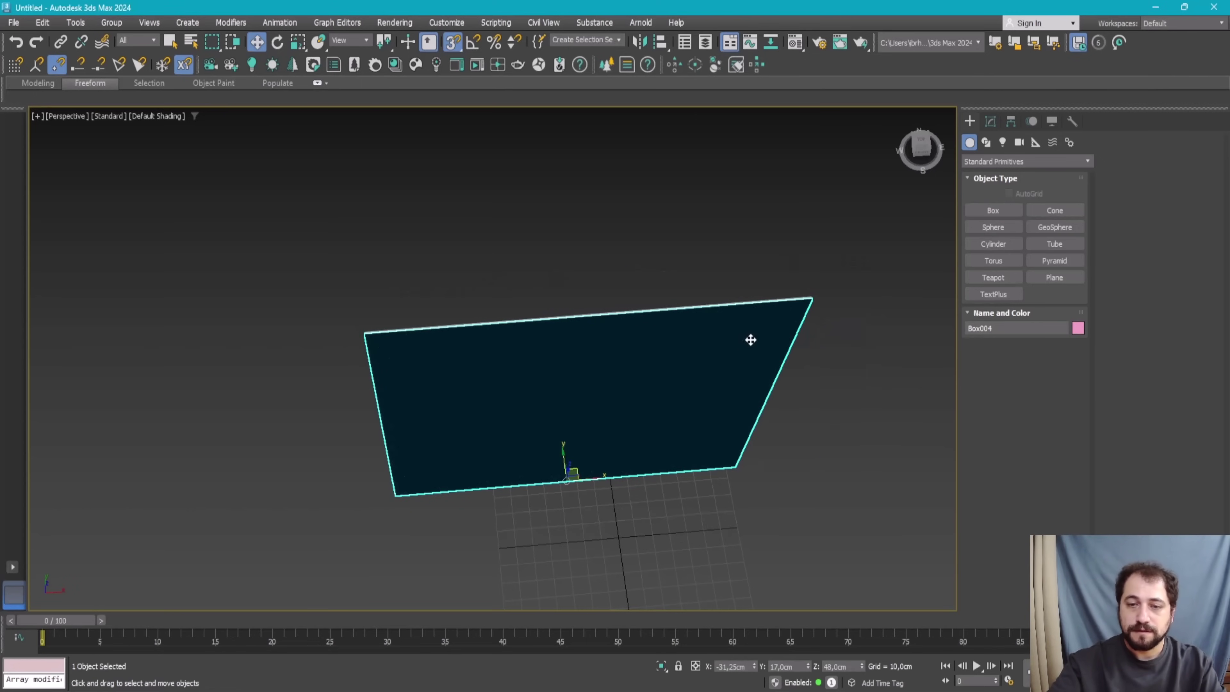
Step: Set Box004's Length and Width to 1 cm, keeping its 170 cm height
click(990, 121)
drag(1063, 309, 1061, 266)
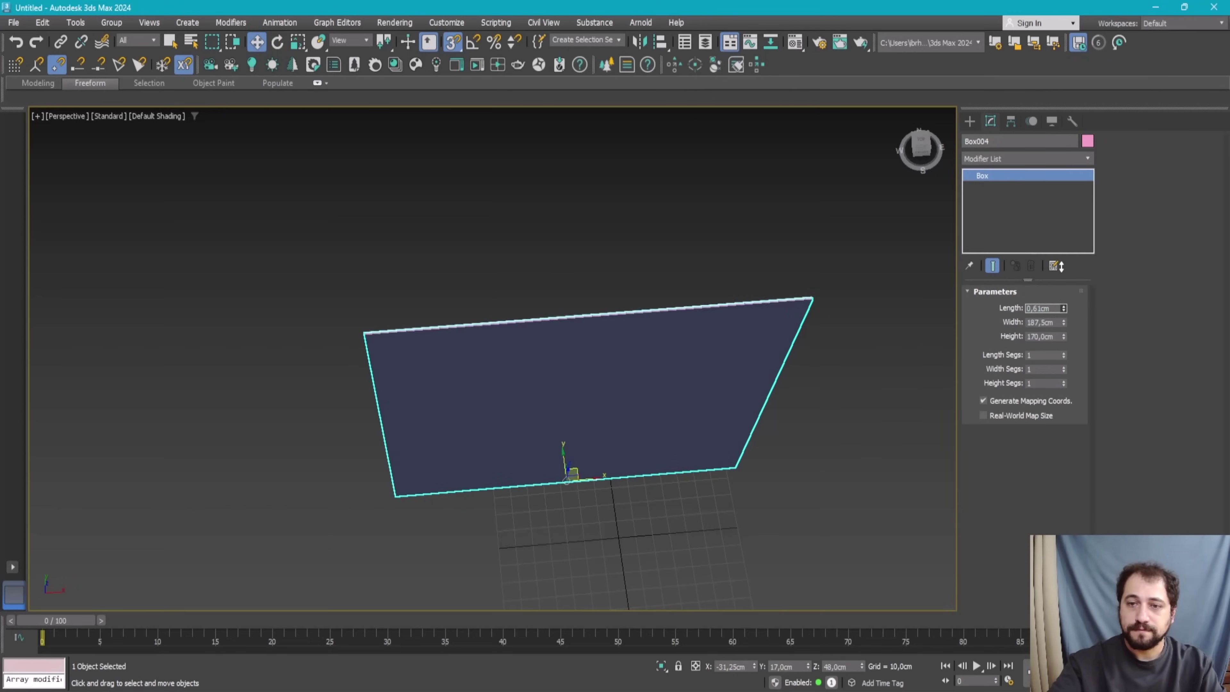
double_click(1035, 308)
text(1)
key(Tab)
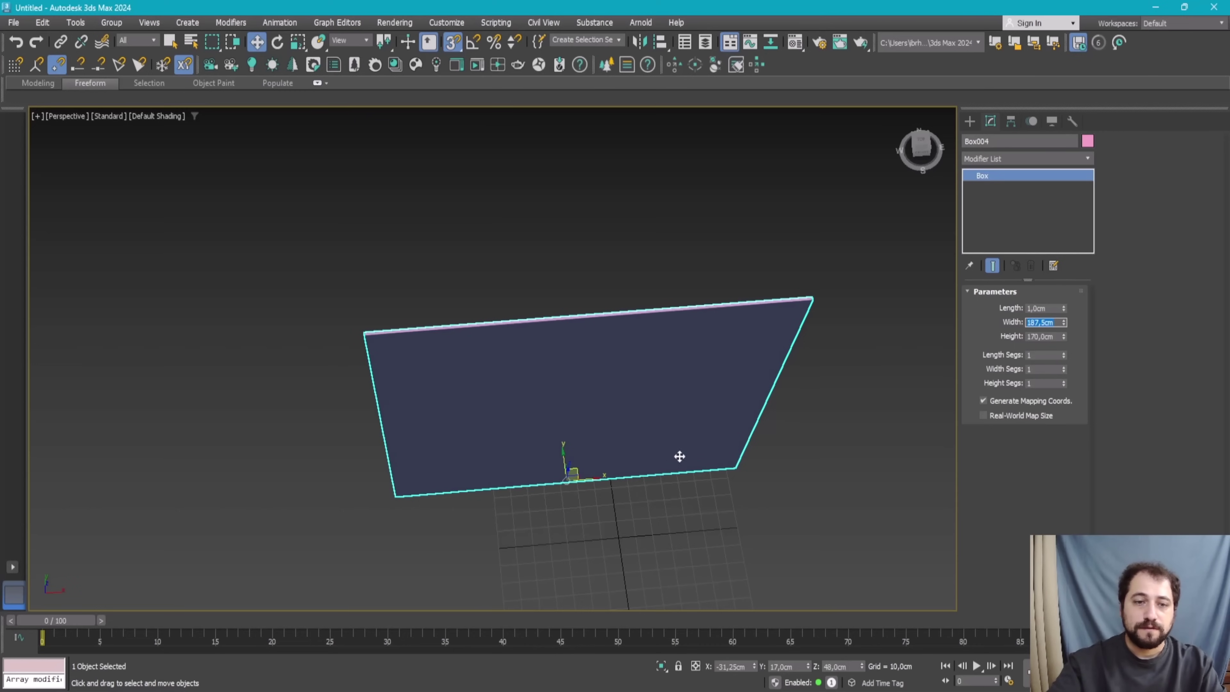
drag(1065, 325, 1051, 325)
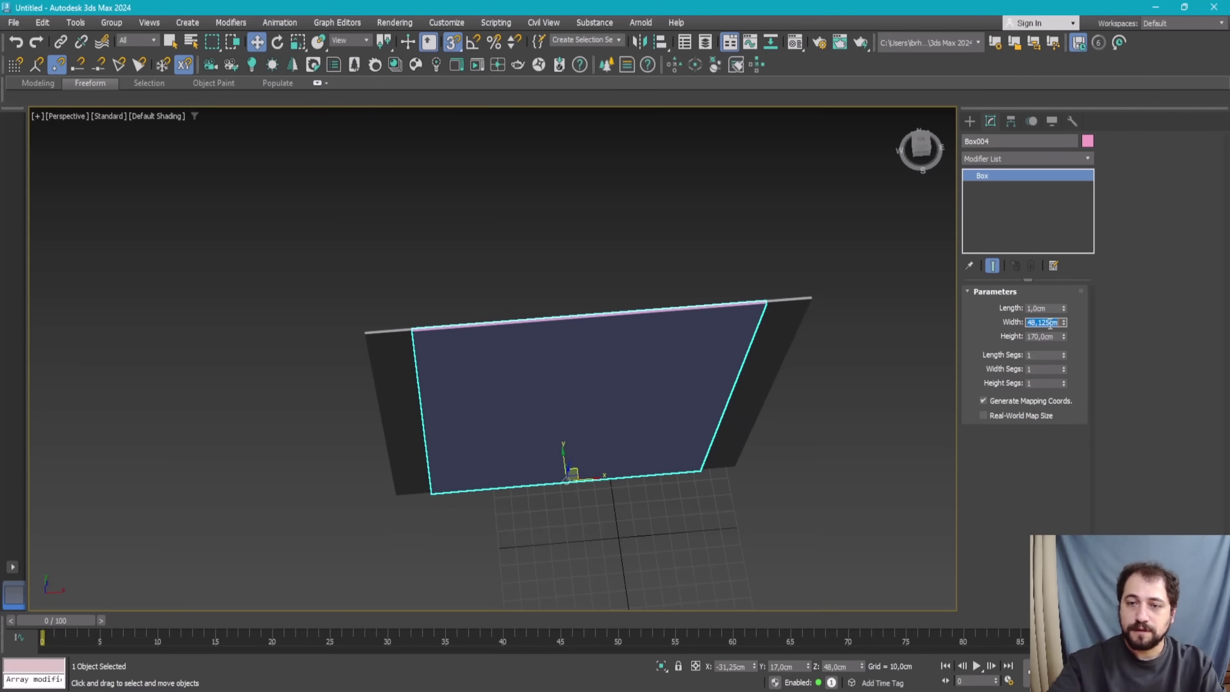
text(1)
key(Tab)
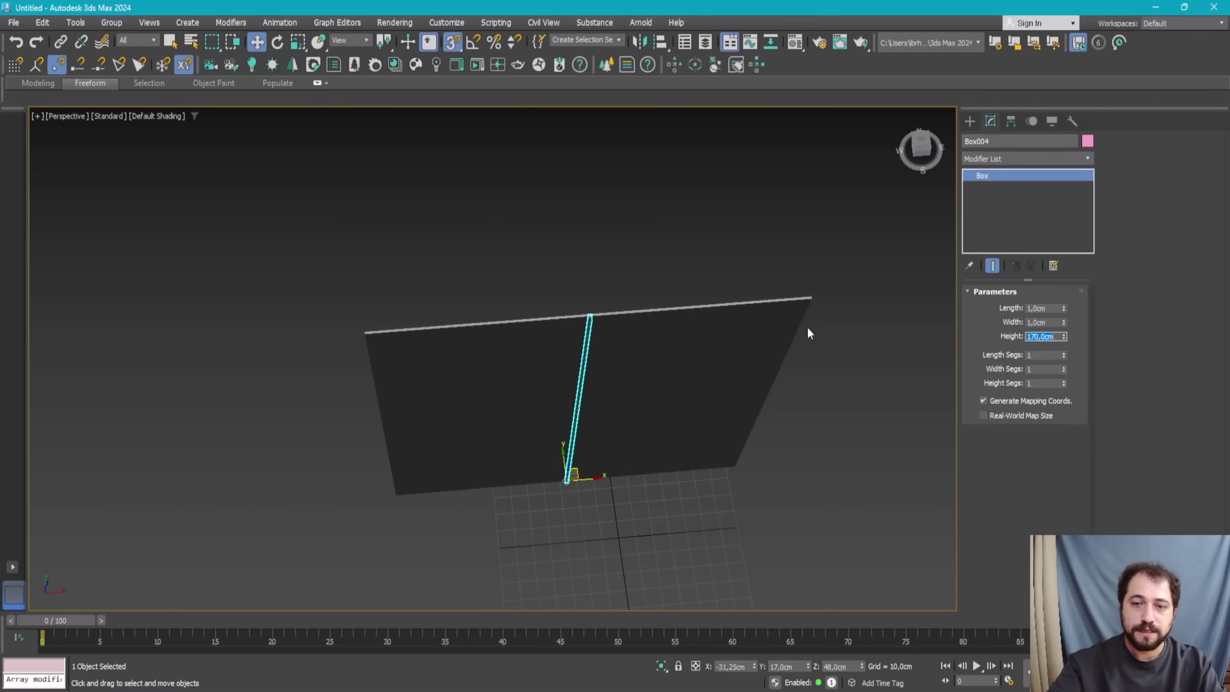
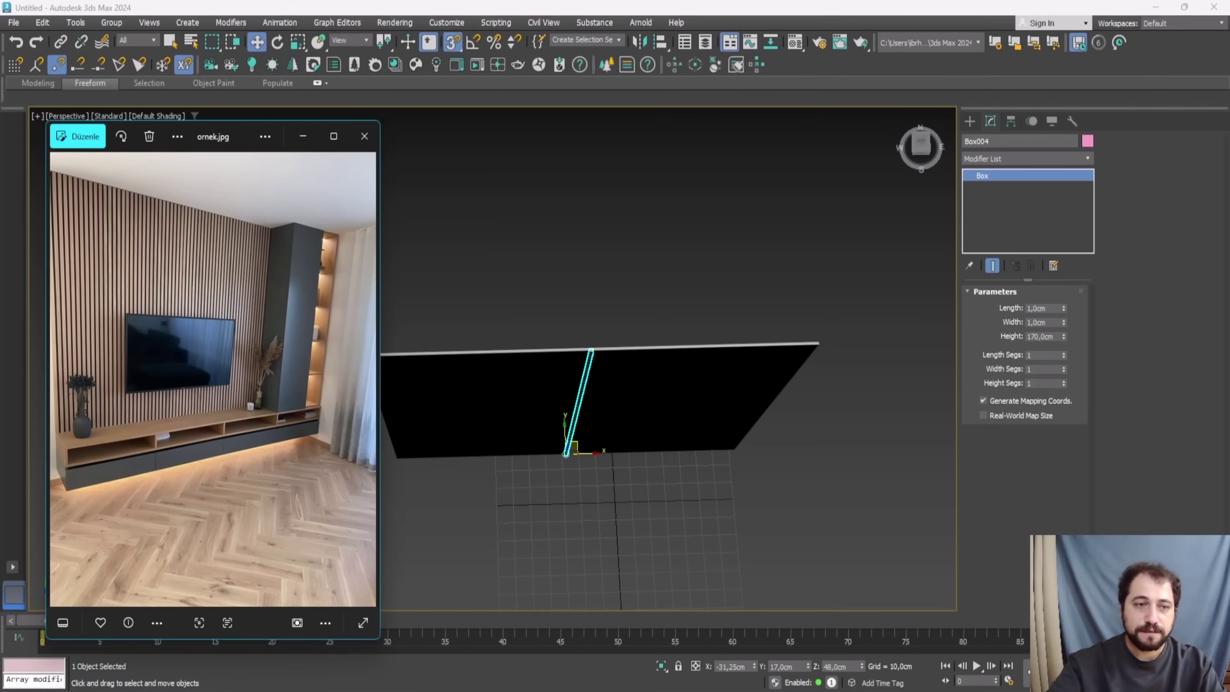
Step: Set the slat box's Length and Width to 2
click(1028, 311)
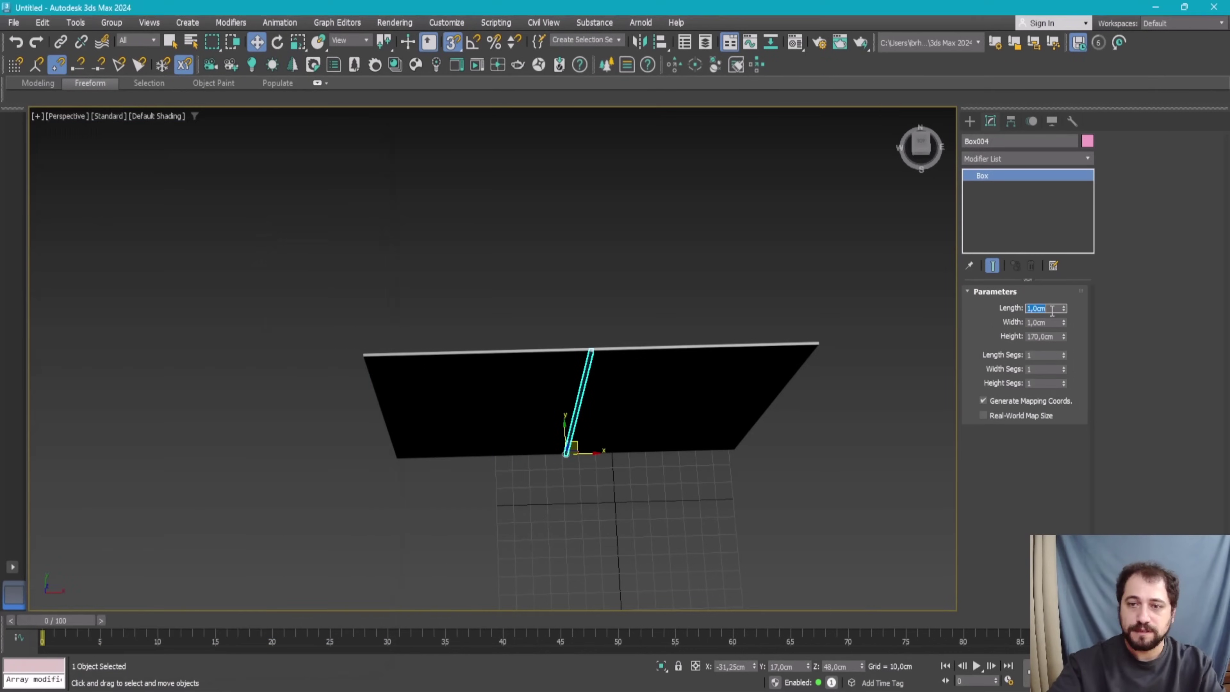
double_click(1036, 309)
text(2)
key(Tab)
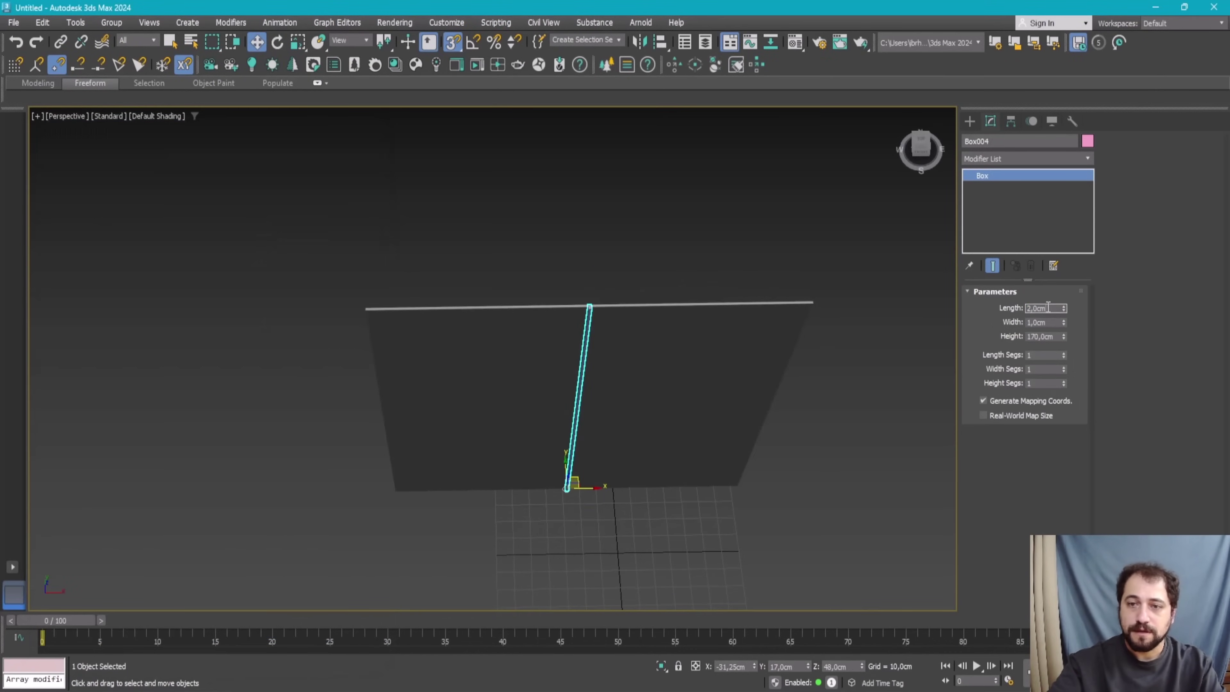
text(2)
key(Tab)
Step: Move the slat to the wall panel's left end, checking it from the Top view
scroll(602, 321, up, 5)
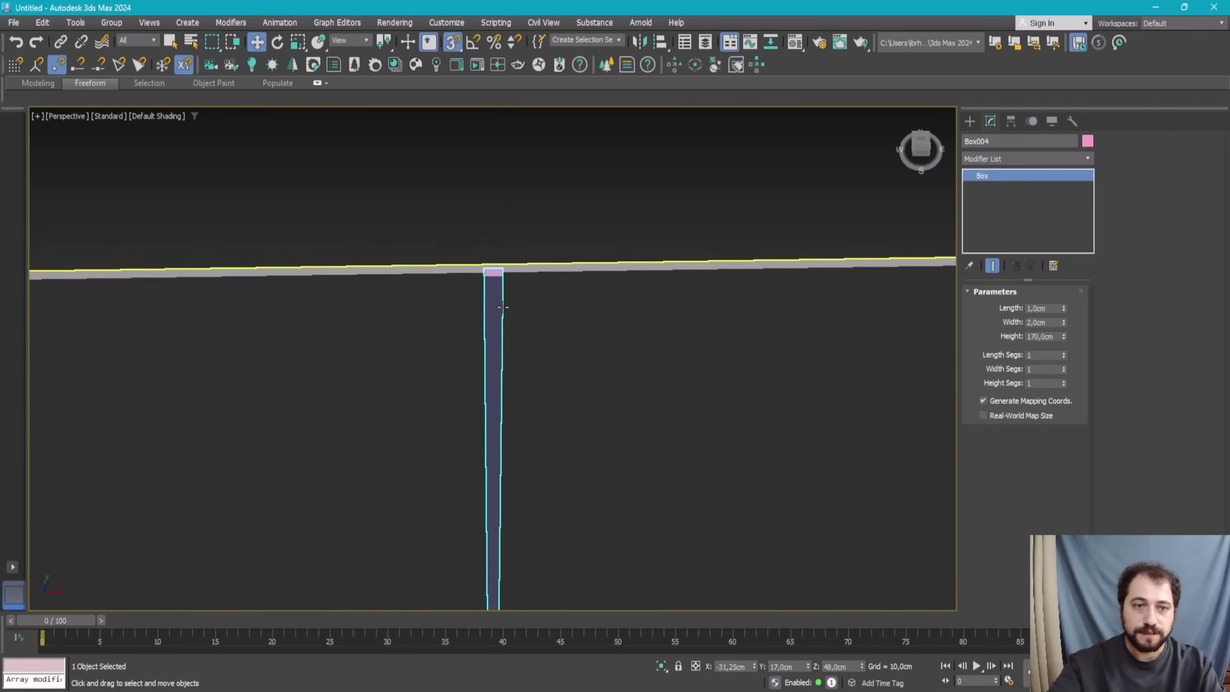
scroll(515, 308, down, 5)
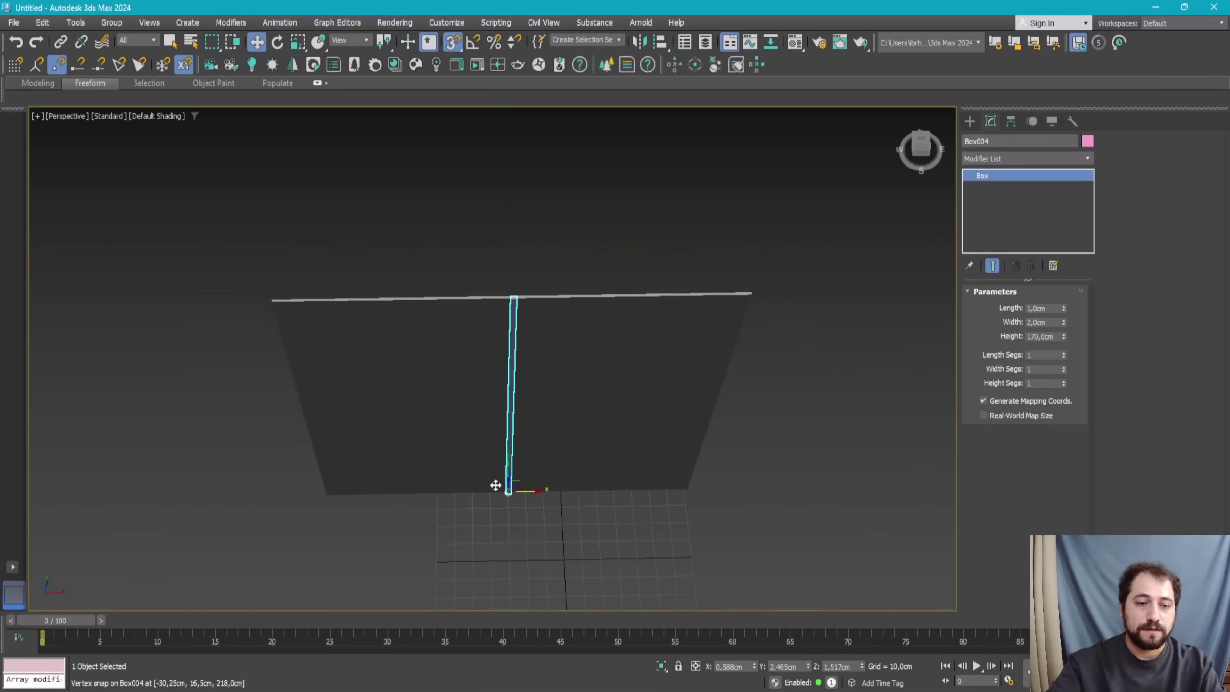
drag(506, 491, 341, 494)
scroll(261, 319, up, 3)
key(alt+w)
key(alt+w)
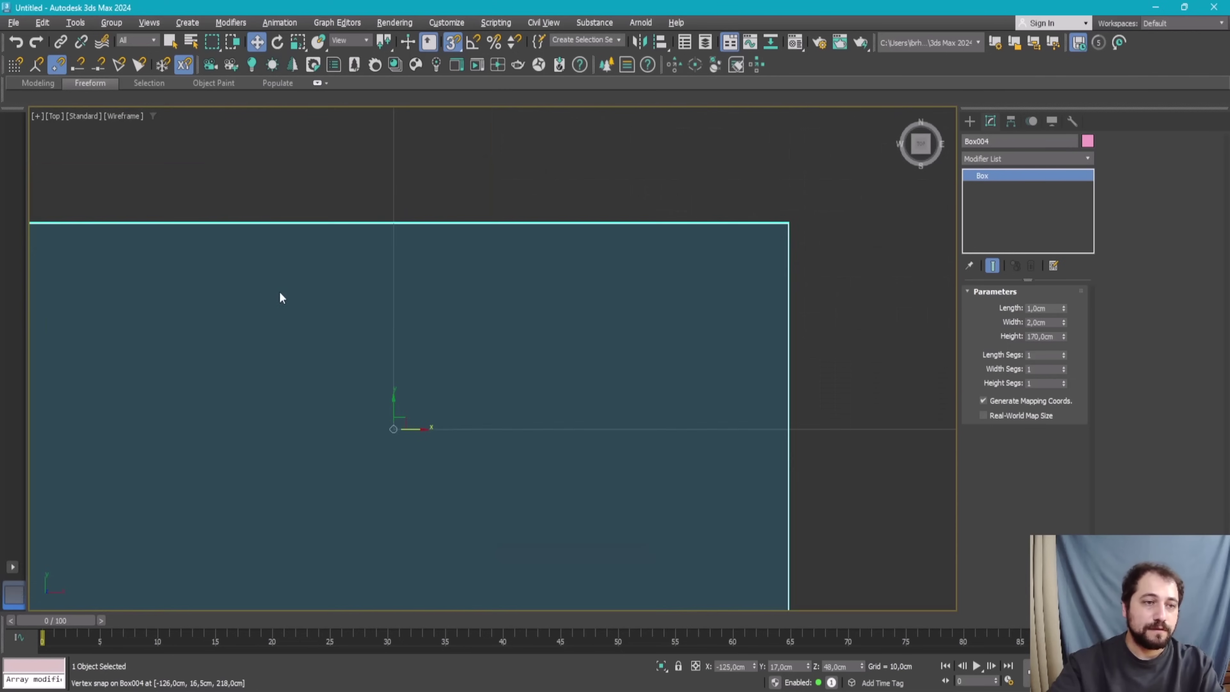
scroll(280, 294, down, 5)
scroll(228, 273, up, 3)
right_click(360, 378)
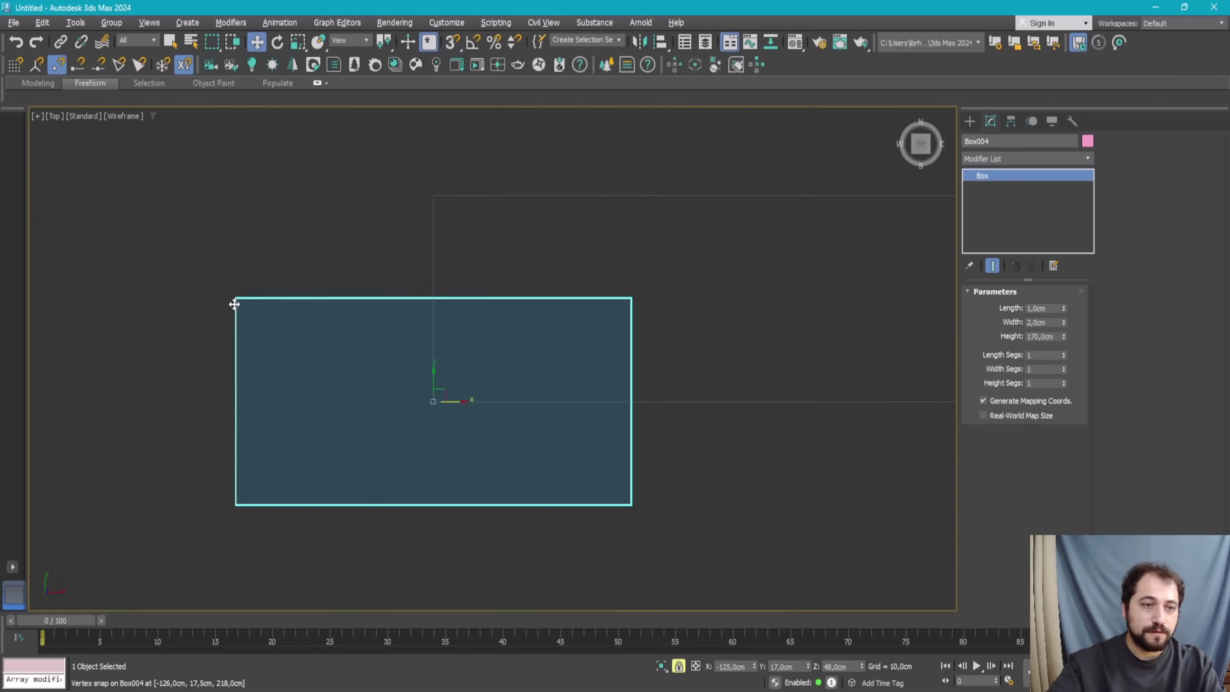
Step: Vertex-snap the slat's corner to the panel's left edge and Shift-drag a clone beside it
key(s)
drag(234, 304, 437, 195)
middle_drag(576, 335, 379, 406)
scroll(388, 414, down, 3)
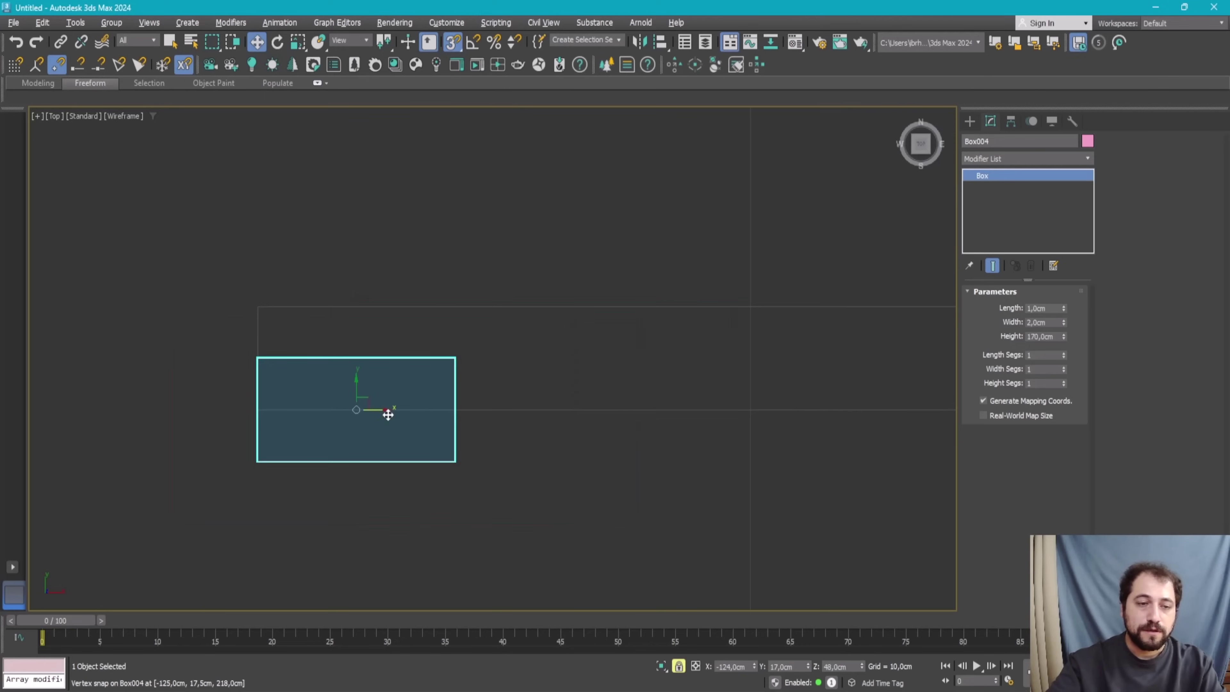
shift+drag(388, 414, 614, 410)
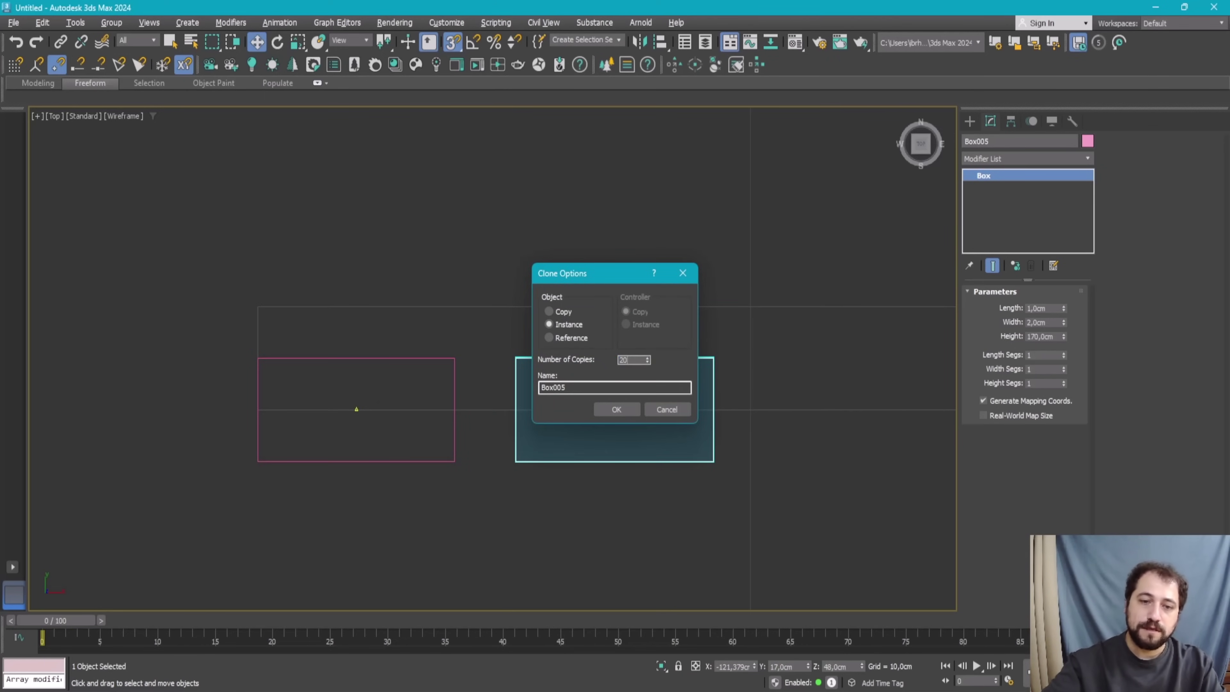
Step: Create the 20 instanced slat copies and bring the row into view in Perspective
click(625, 409)
key(alt+w)
key(alt+w)
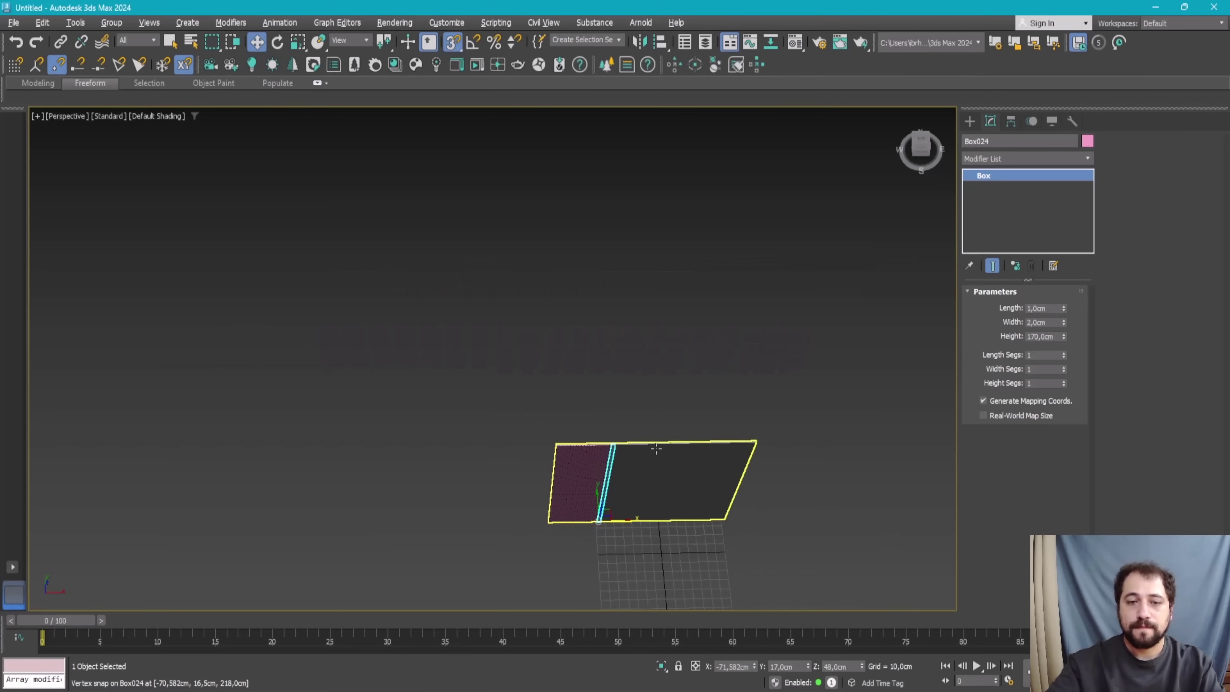
scroll(529, 387, up, 5)
middle_drag(529, 436, 528, 360)
scroll(486, 365, up, 2)
scroll(560, 469, up, 3)
scroll(426, 519, down, 2)
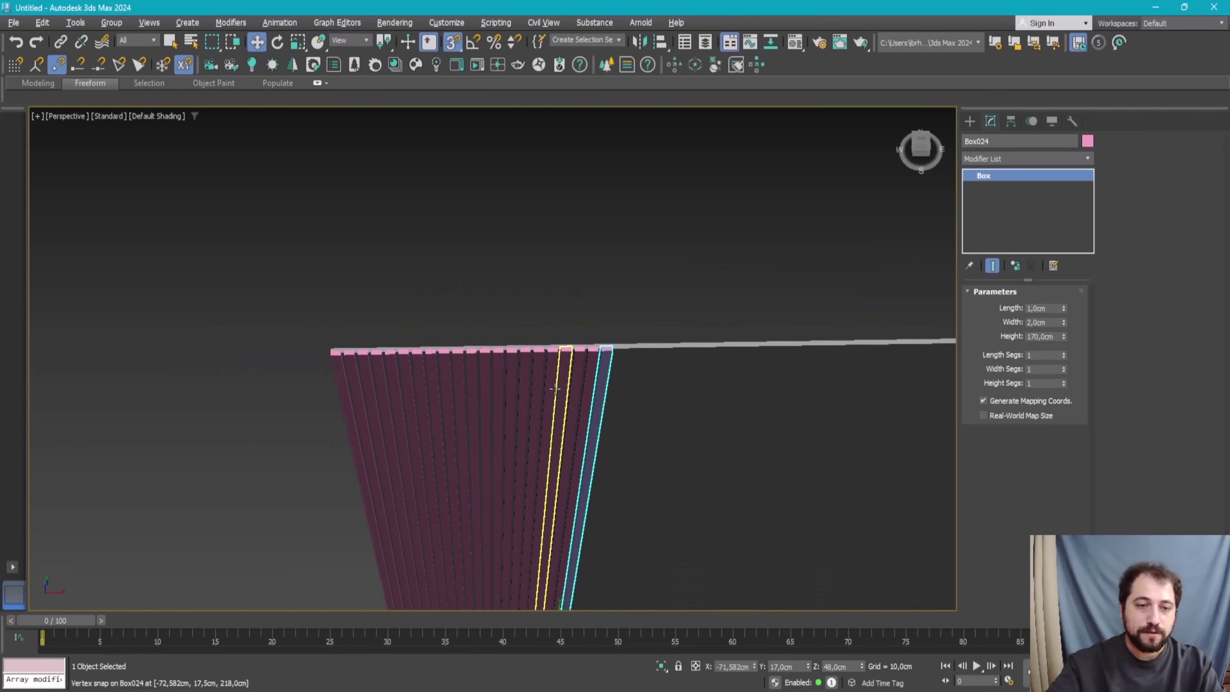
Step: Select all objects except the wall plane and lock the 21-slat selection
key(ctrl+a)
right_click(635, 437)
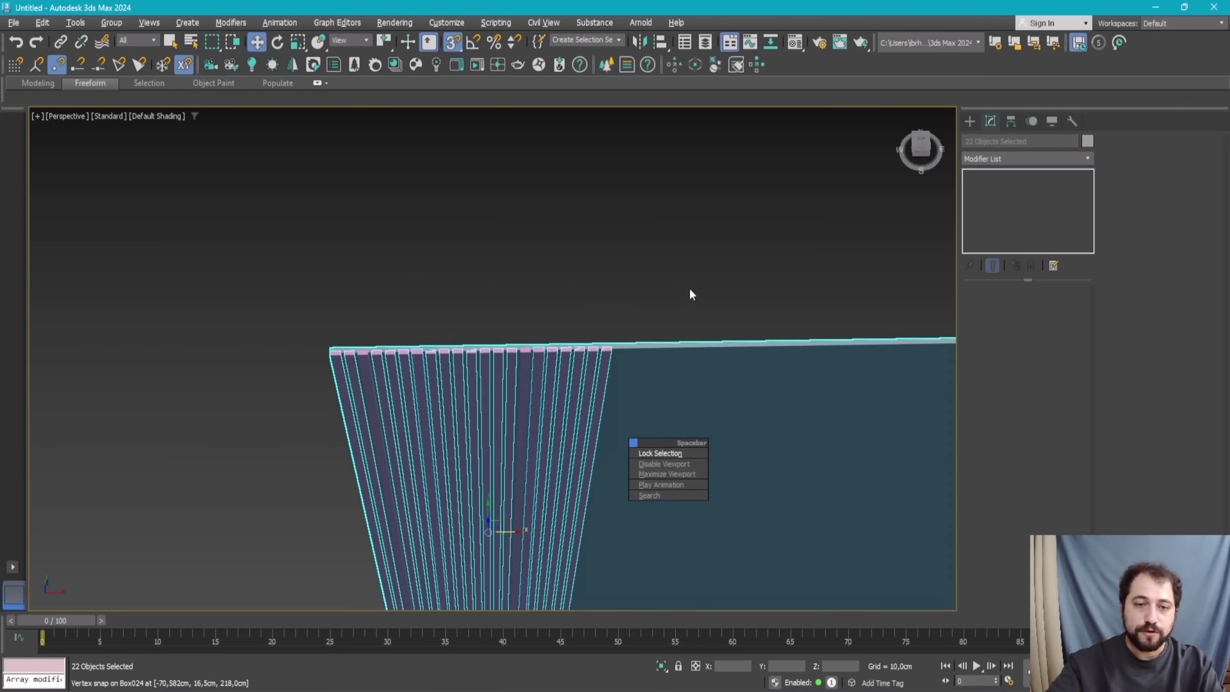
right_click(401, 382)
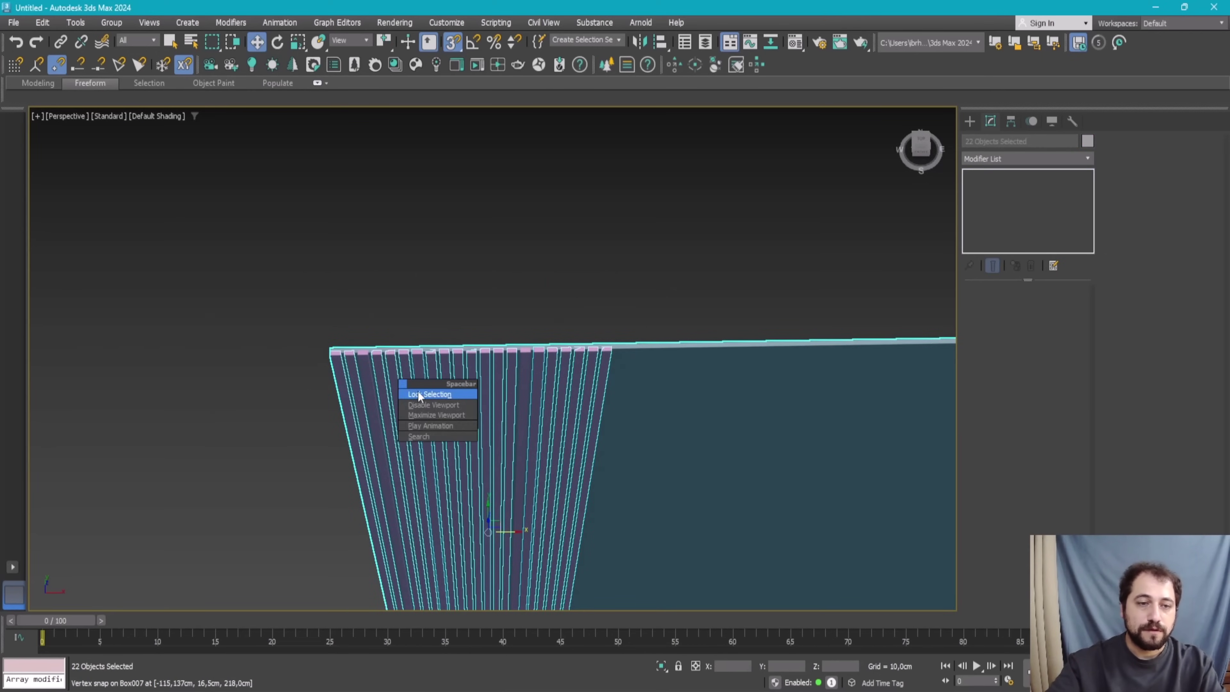
right_click(668, 347)
alt+click(669, 427)
right_click(657, 402)
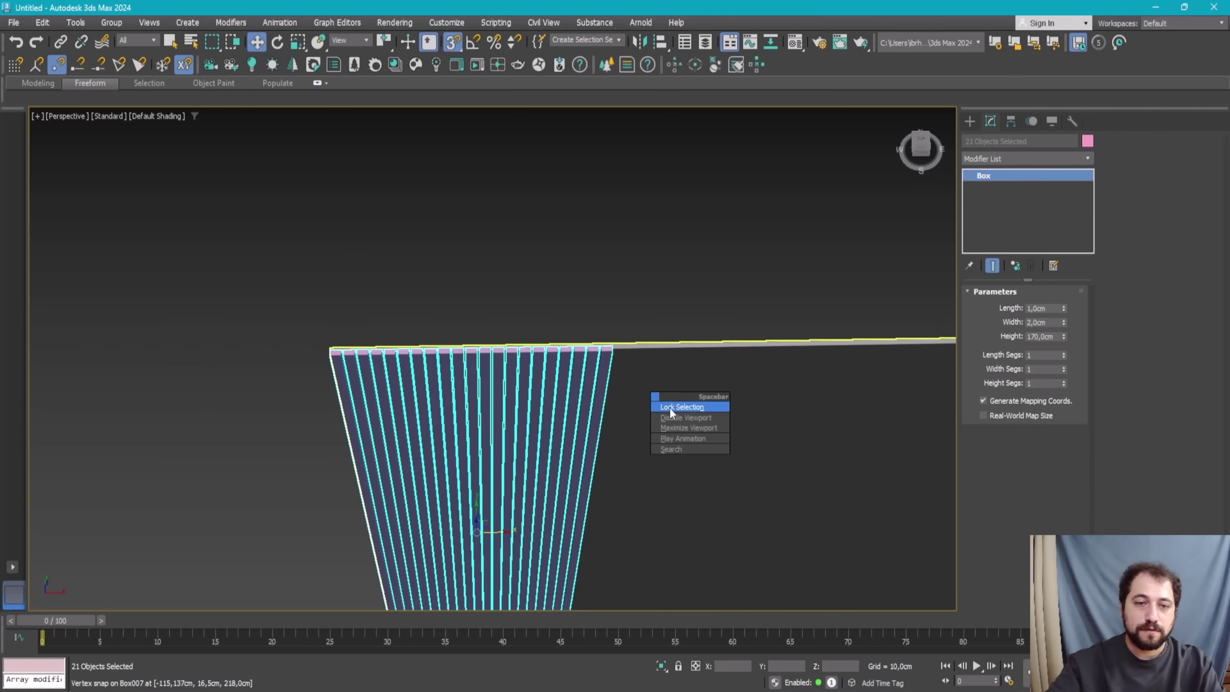
click(671, 407)
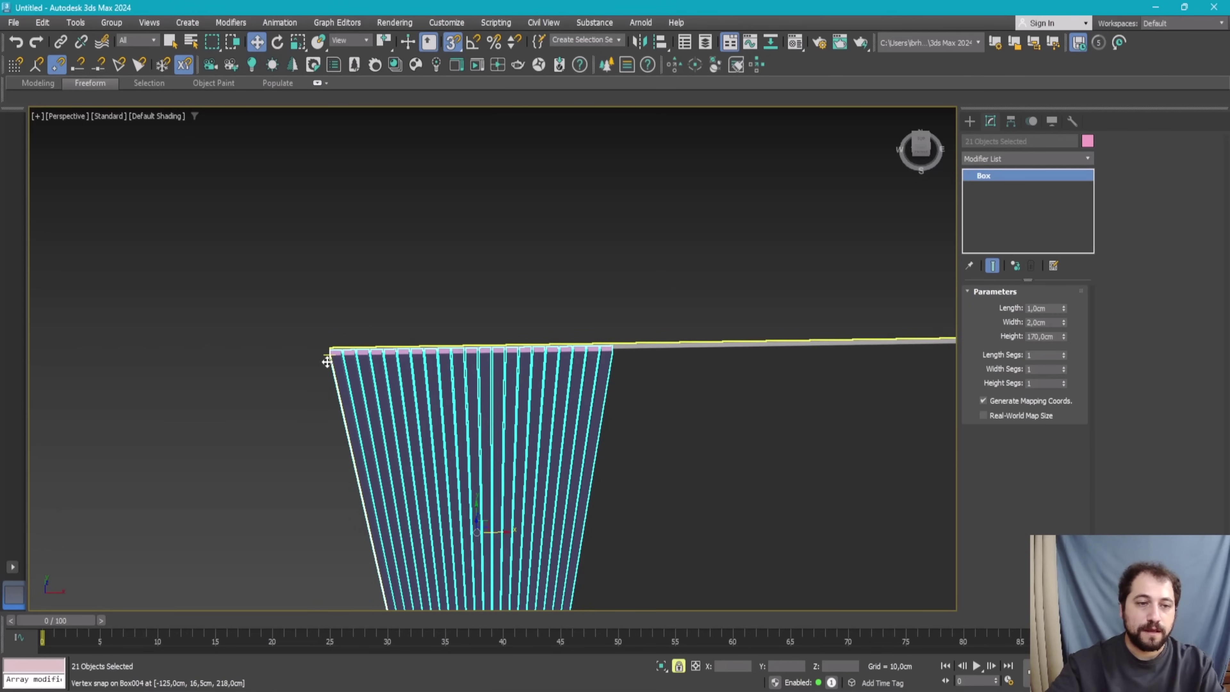
Step: Clone the 21 locked slats and snap the copy into line along the row
shift+drag(327, 362, 611, 348)
key(Return)
scroll(574, 348, up, 5)
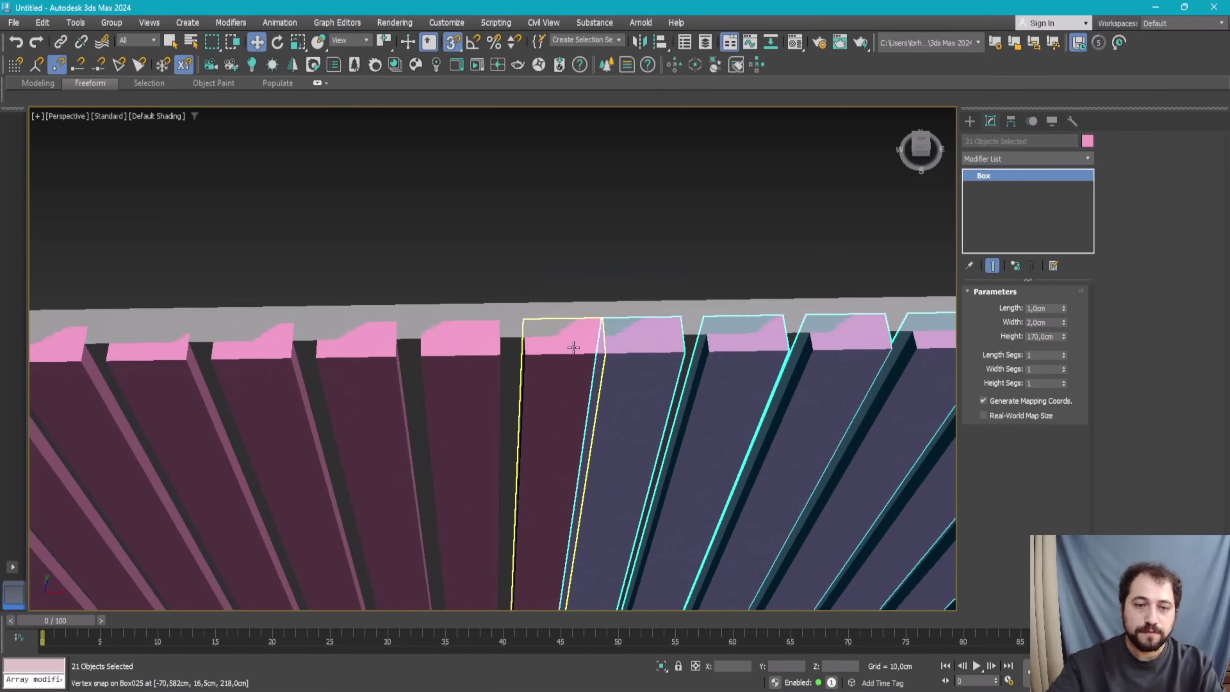
scroll(574, 347, up, 3)
click(473, 376)
drag(413, 365, 462, 370)
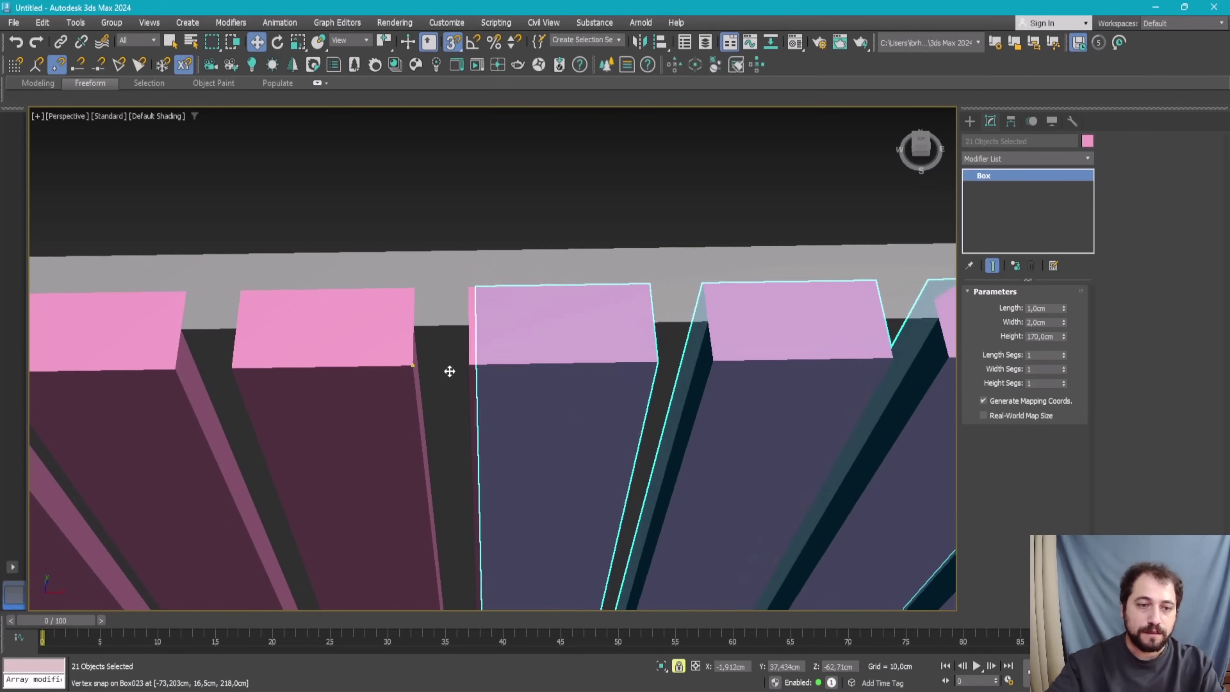
scroll(578, 376, down, 3)
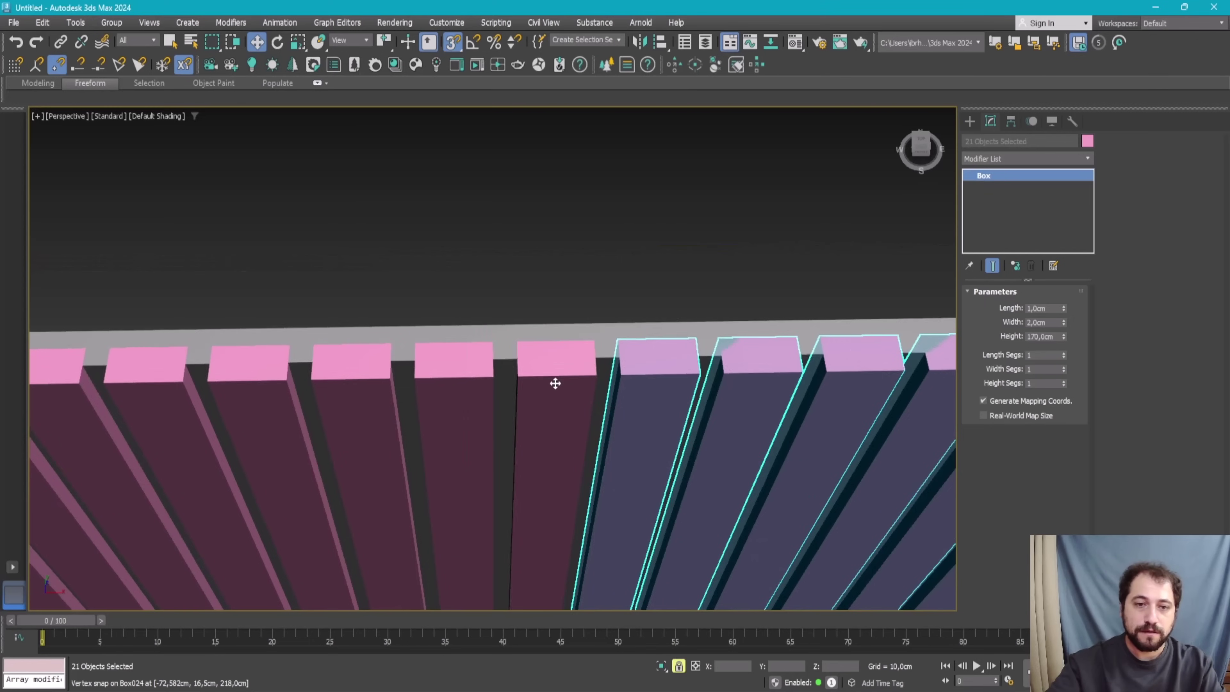
drag(551, 382, 517, 378)
Step: Shift-drag another copy of the slat set to the row's end
right_click(558, 384)
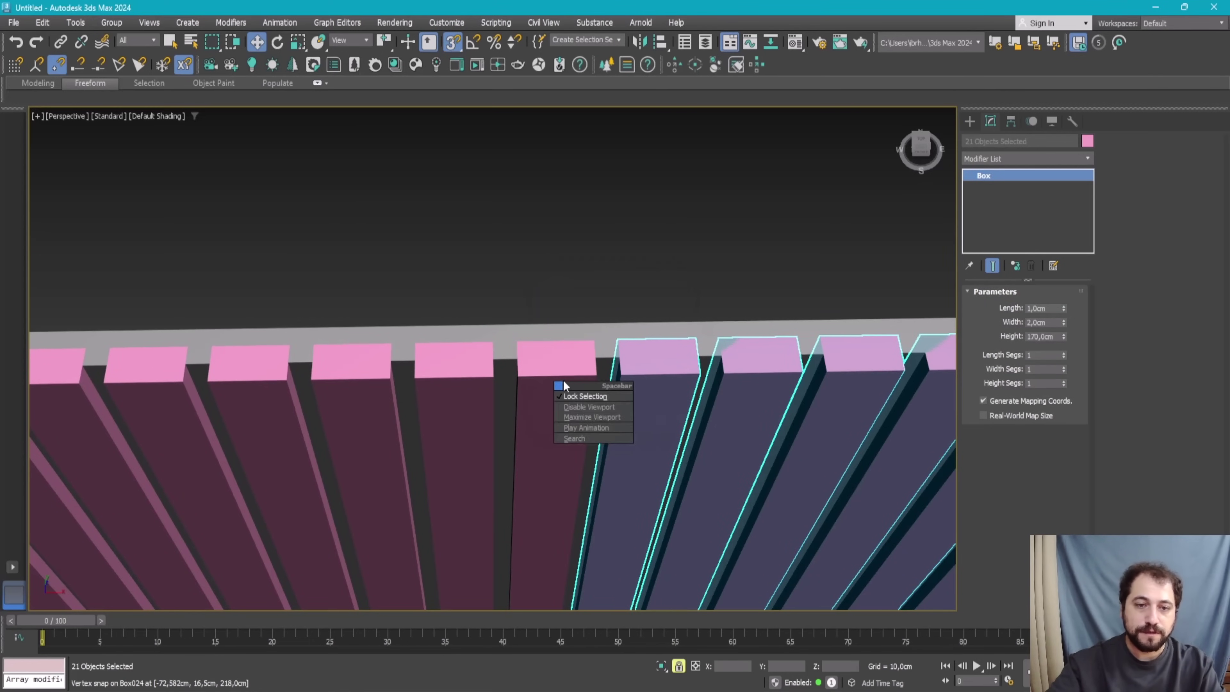
scroll(459, 382, down, 2)
scroll(459, 381, down, 3)
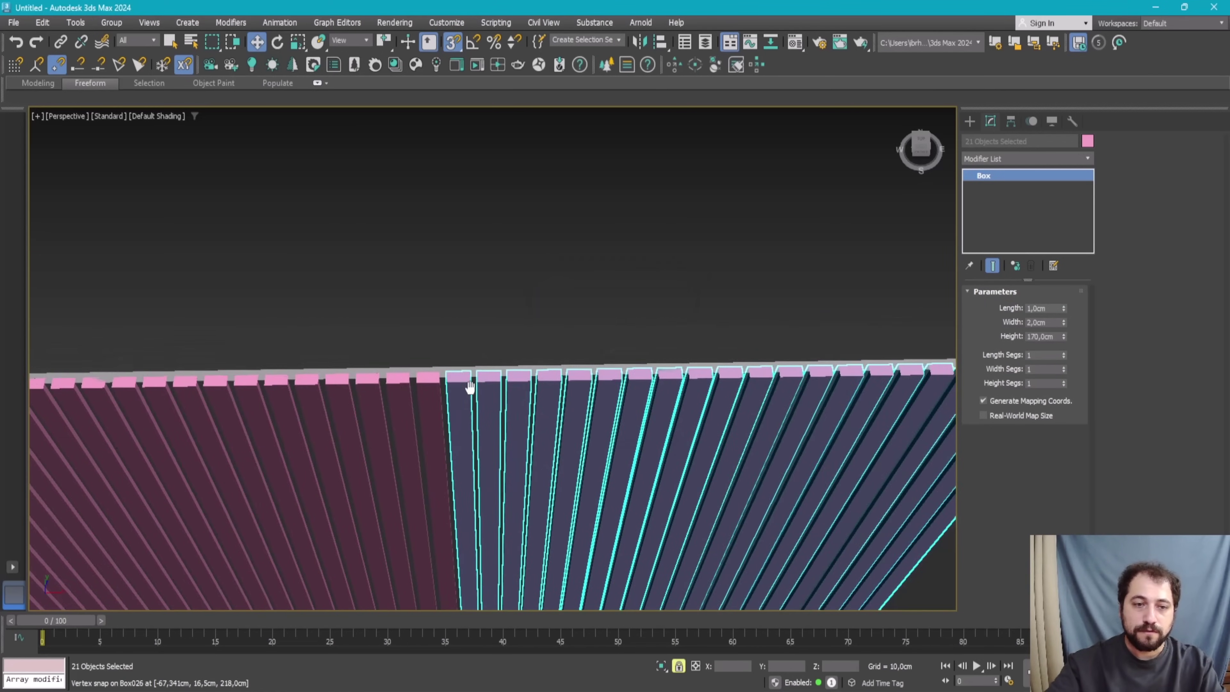
middle_drag(466, 384, 364, 406)
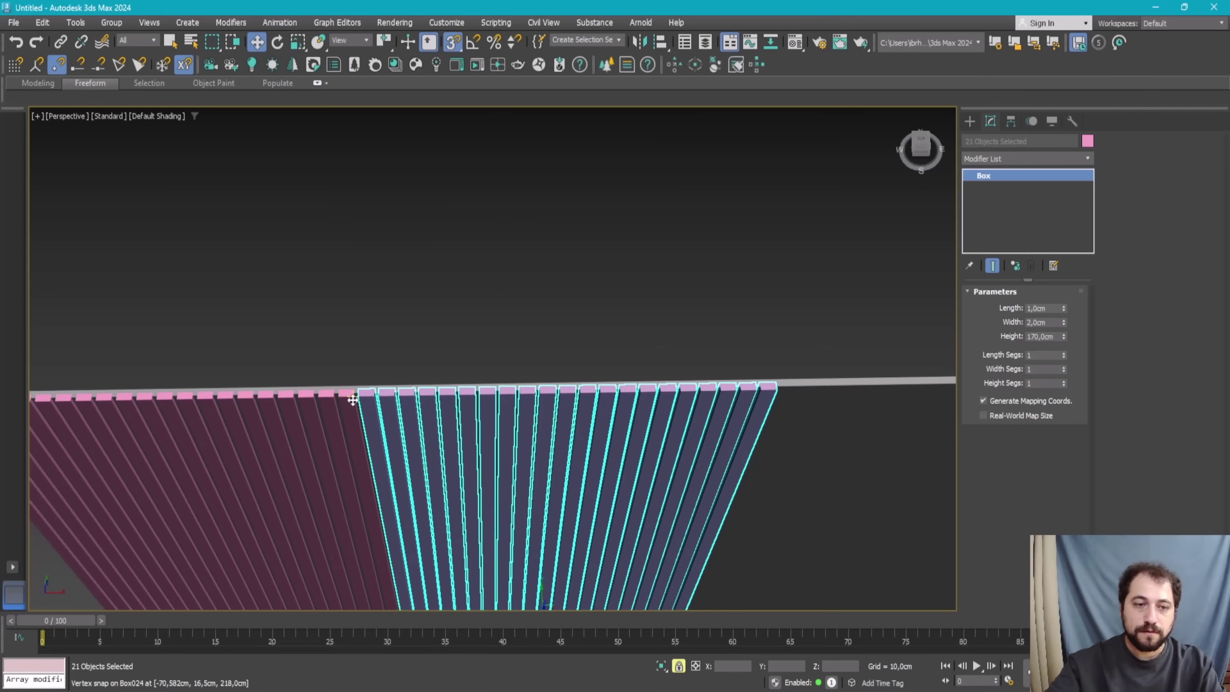
drag(353, 400, 777, 389)
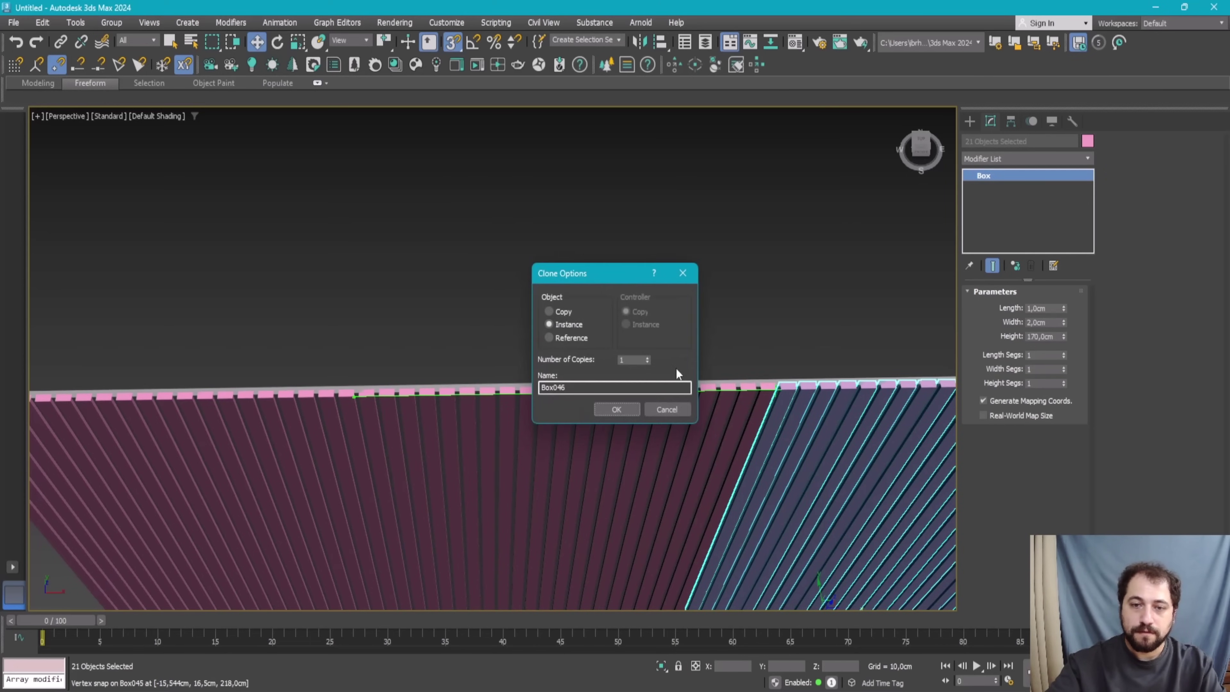
Step: Make a single copy of the slat set and view the panel from above
click(628, 409)
scroll(629, 436, down, 3)
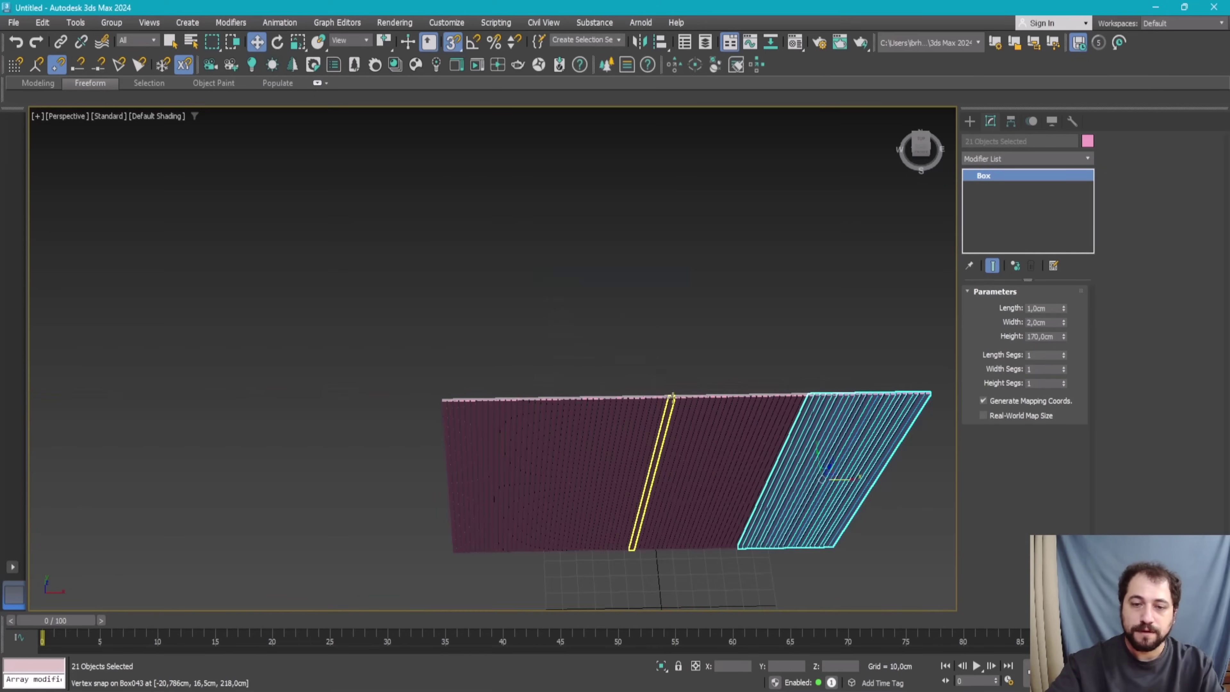
alt+middle_drag(649, 436, 664, 456)
key(alt+w)
key(alt+w)
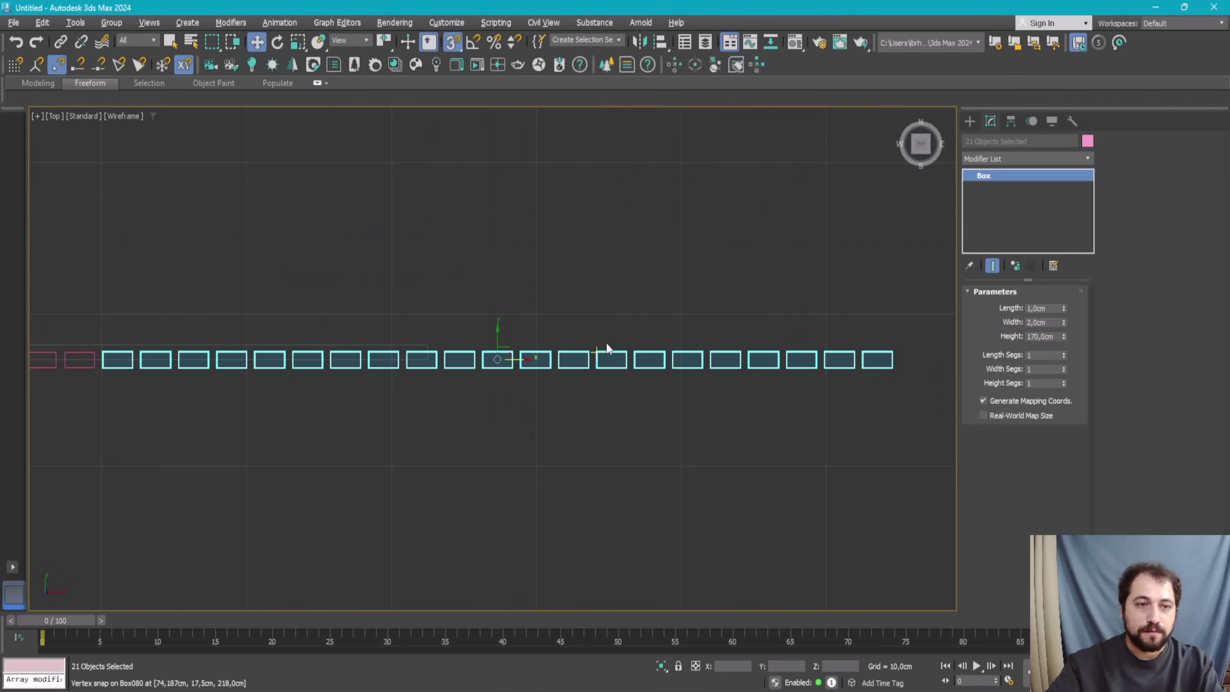
scroll(697, 369, down, 2)
Step: Delete the extra slats on the right, then window-select all 72 wall slats
click(858, 357)
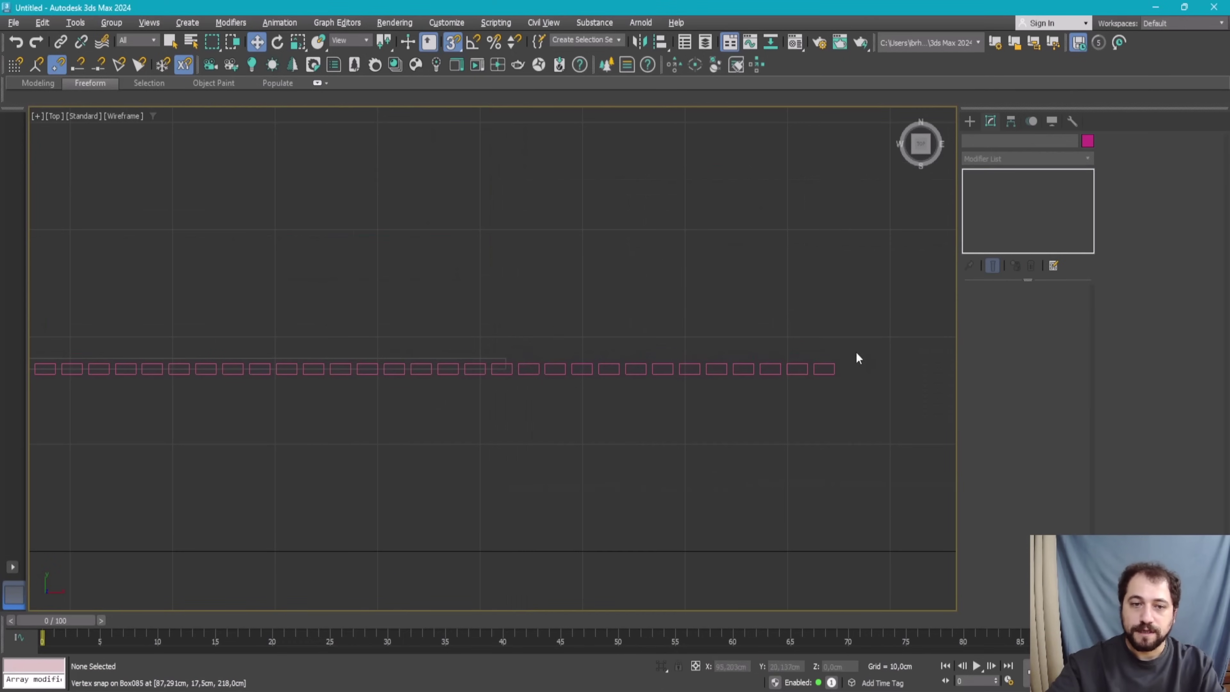
drag(528, 265, 523, 257)
key(Delete)
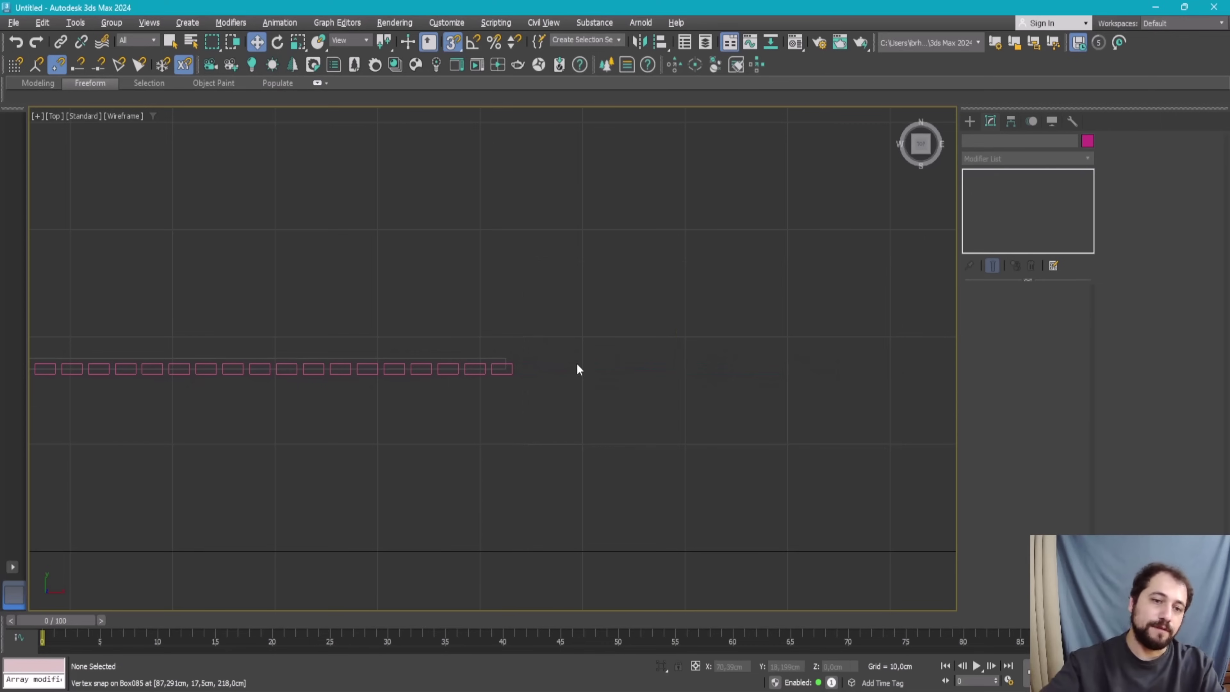
click(490, 358)
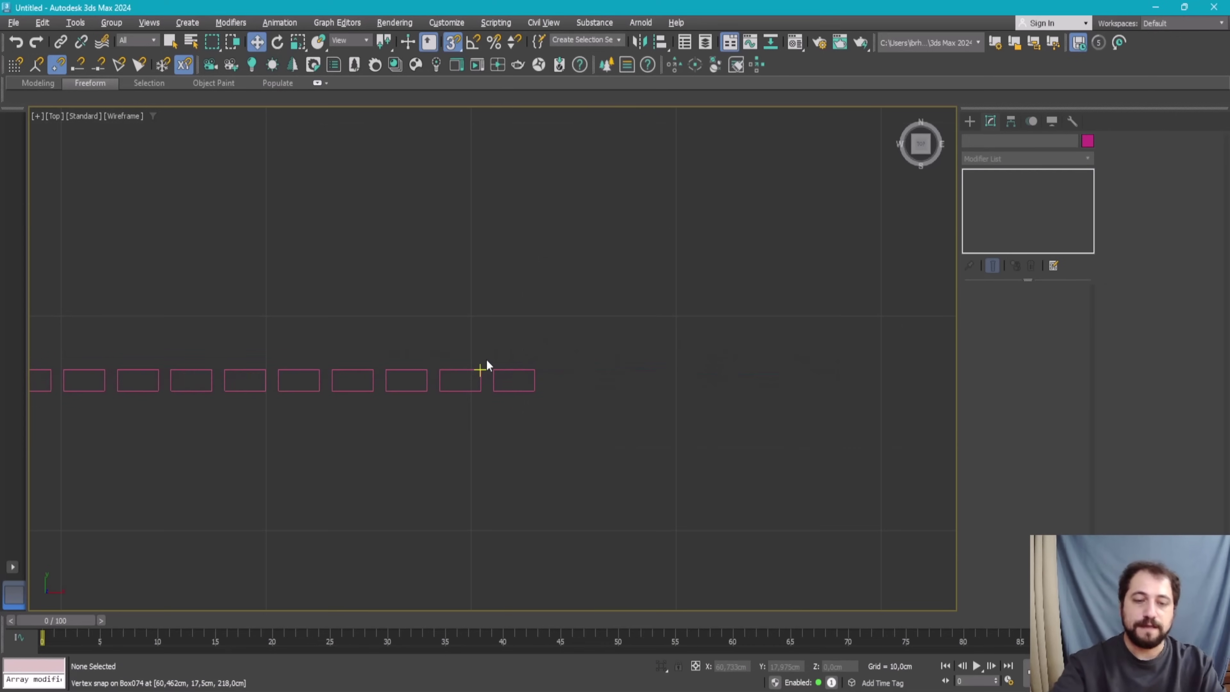
key(alt+w)
key(alt+w)
drag(766, 269, 129, 451)
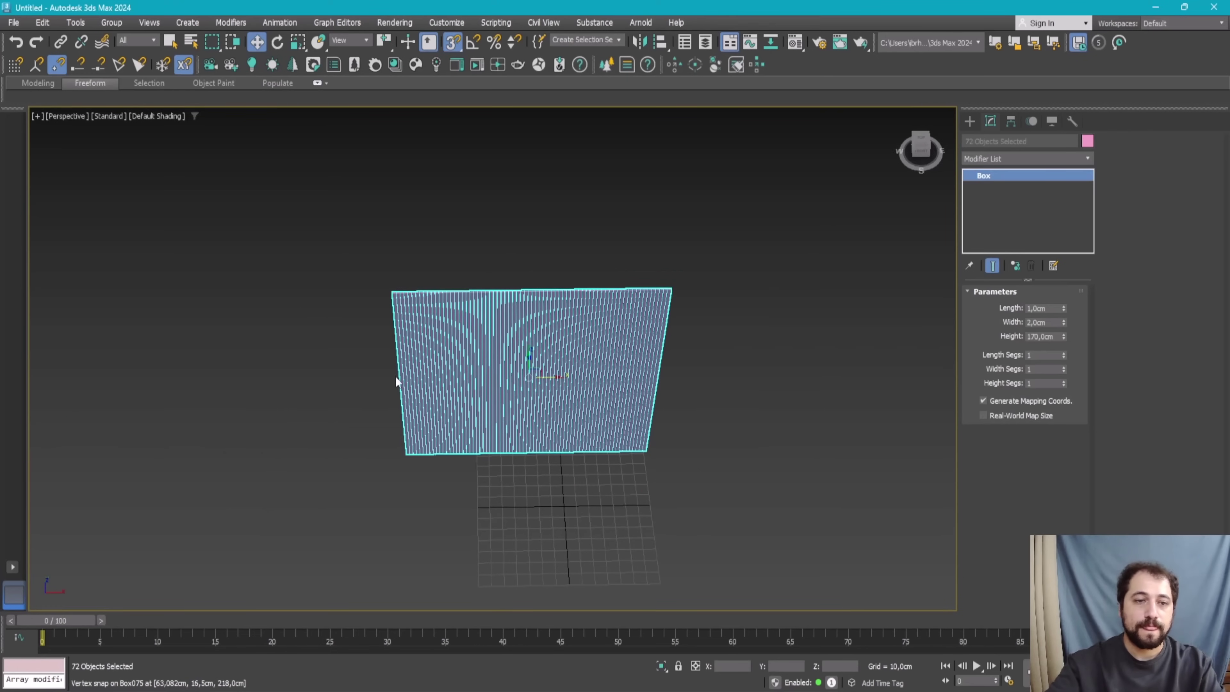
Step: Group the selected slats as Group001 and clear the selection
key(z)
click(111, 22)
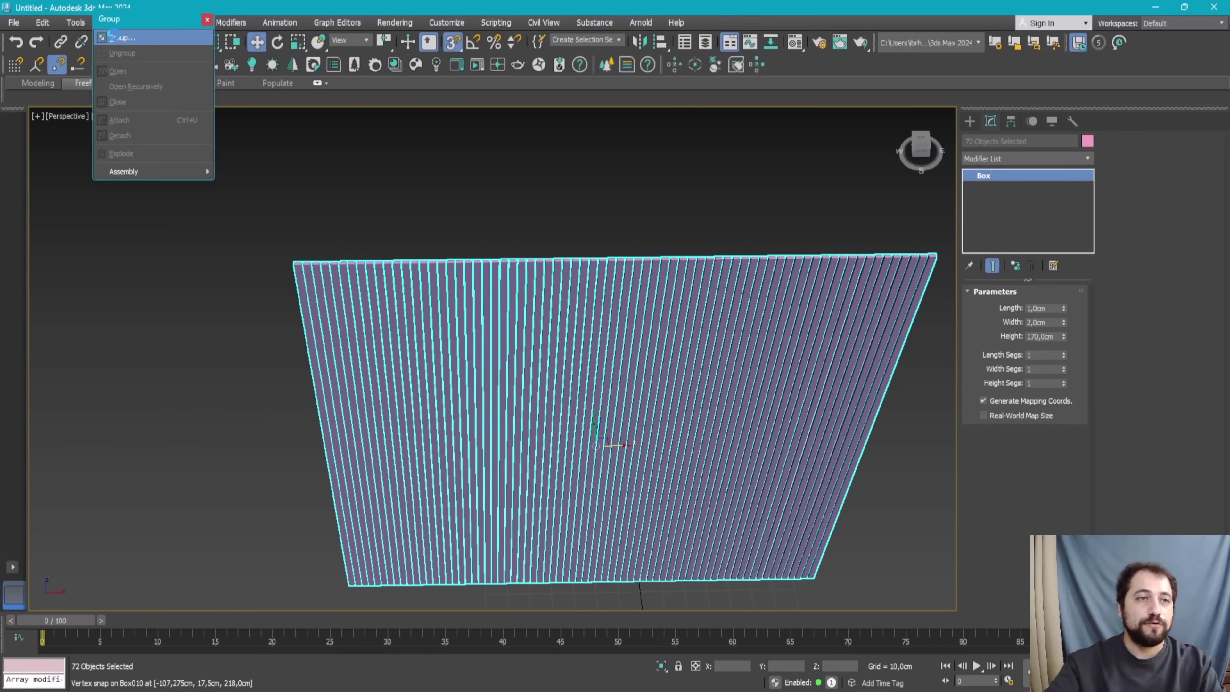
click(121, 38)
click(624, 376)
right_click(542, 274)
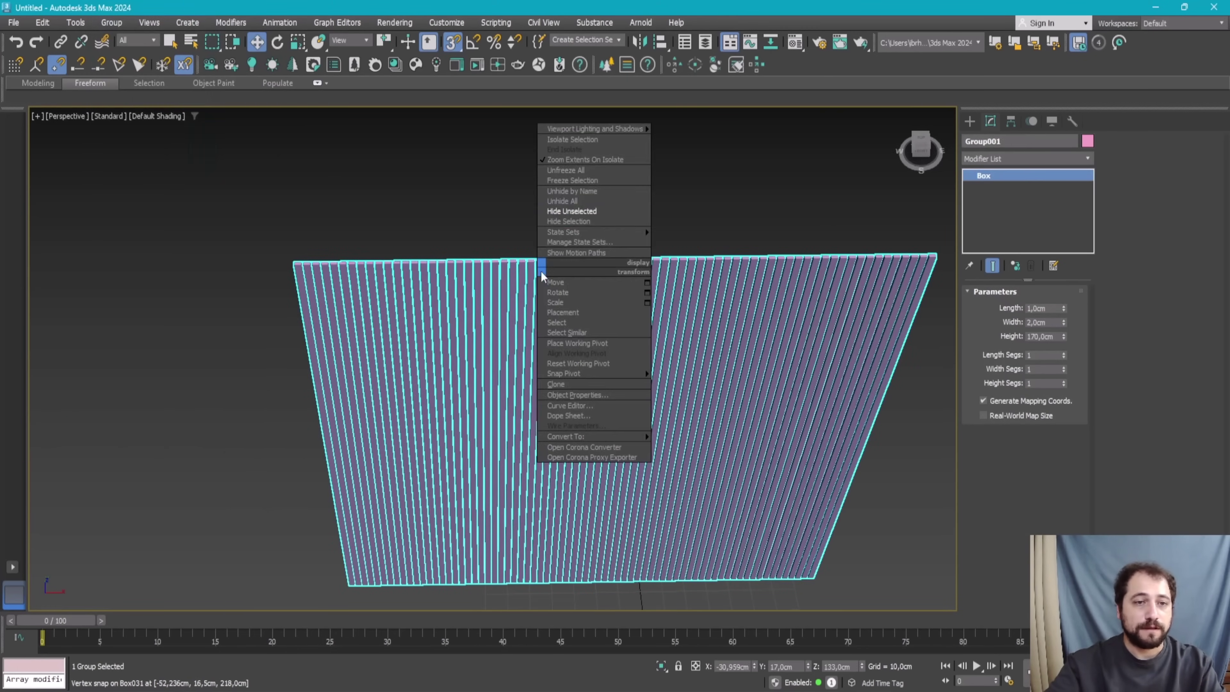
click(541, 292)
Step: Select Group001 and nudge it slightly toward the wall in Top view
scroll(446, 238, down, 3)
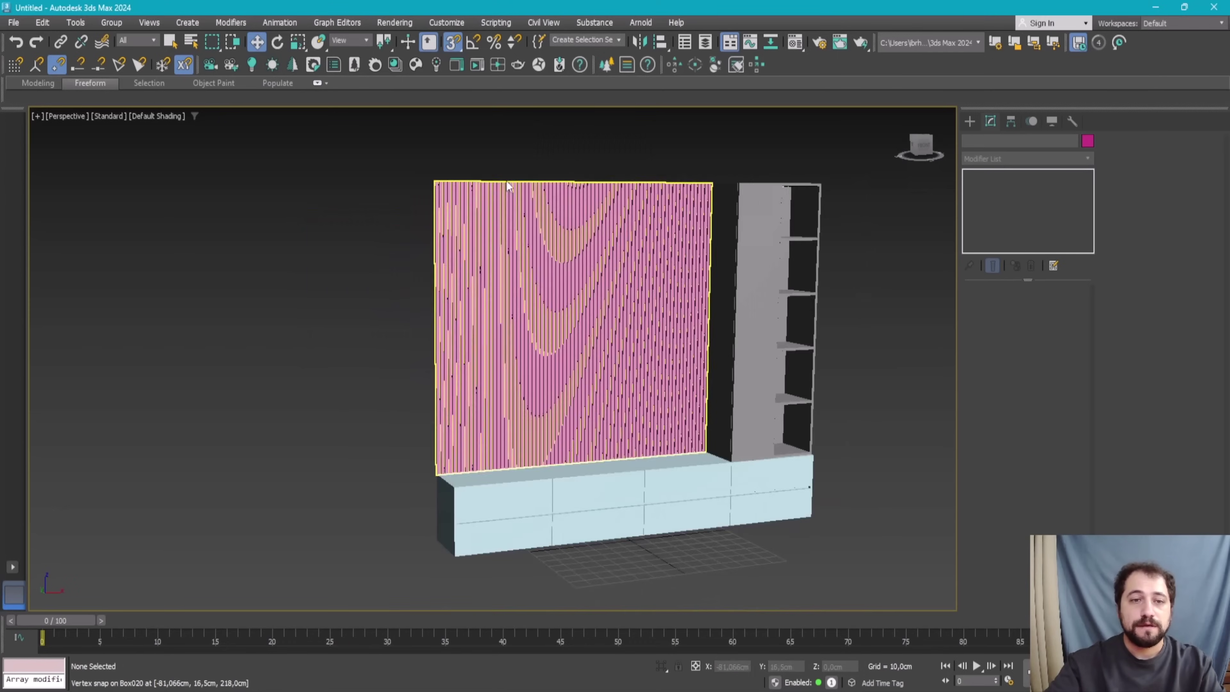
scroll(446, 239, up, 5)
click(309, 382)
mouse_move(309, 382)
alt+middle_down()
mouse_move(522, 361)
mouse_move(531, 335)
alt+middle_up()
key(z)
key(alt+w)
key(alt+w)
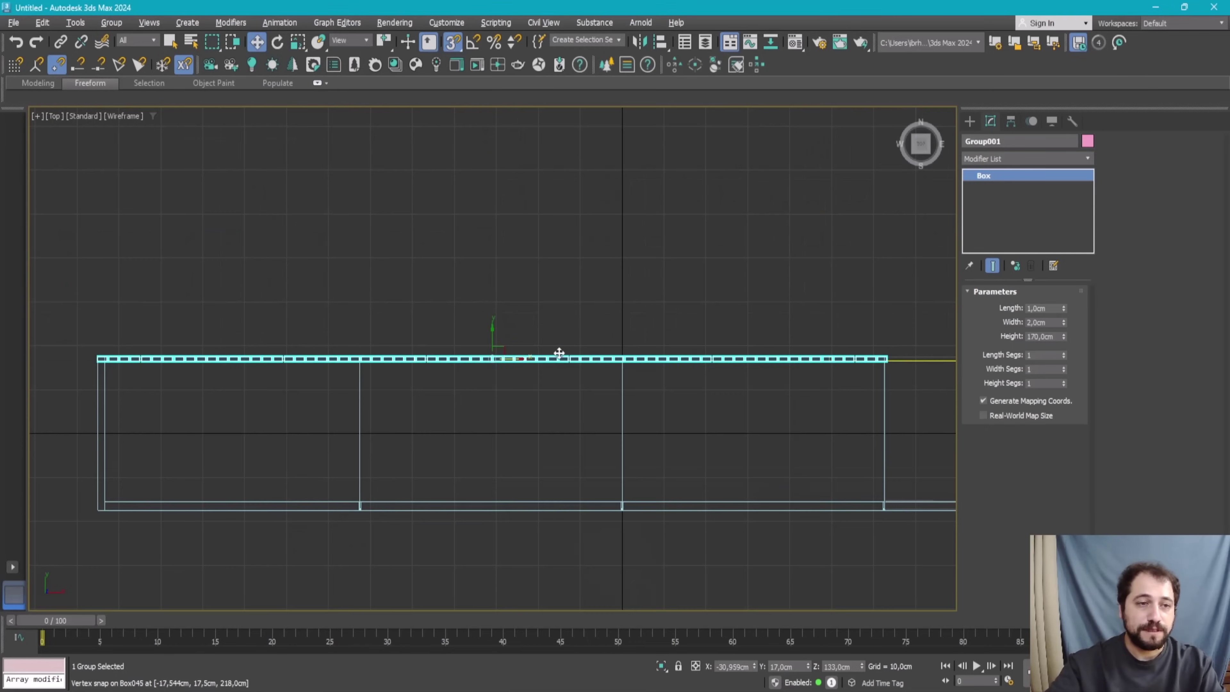
scroll(741, 384, up, 6)
scroll(411, 301, up, 3)
scroll(401, 324, down, 2)
scroll(481, 318, up, 4)
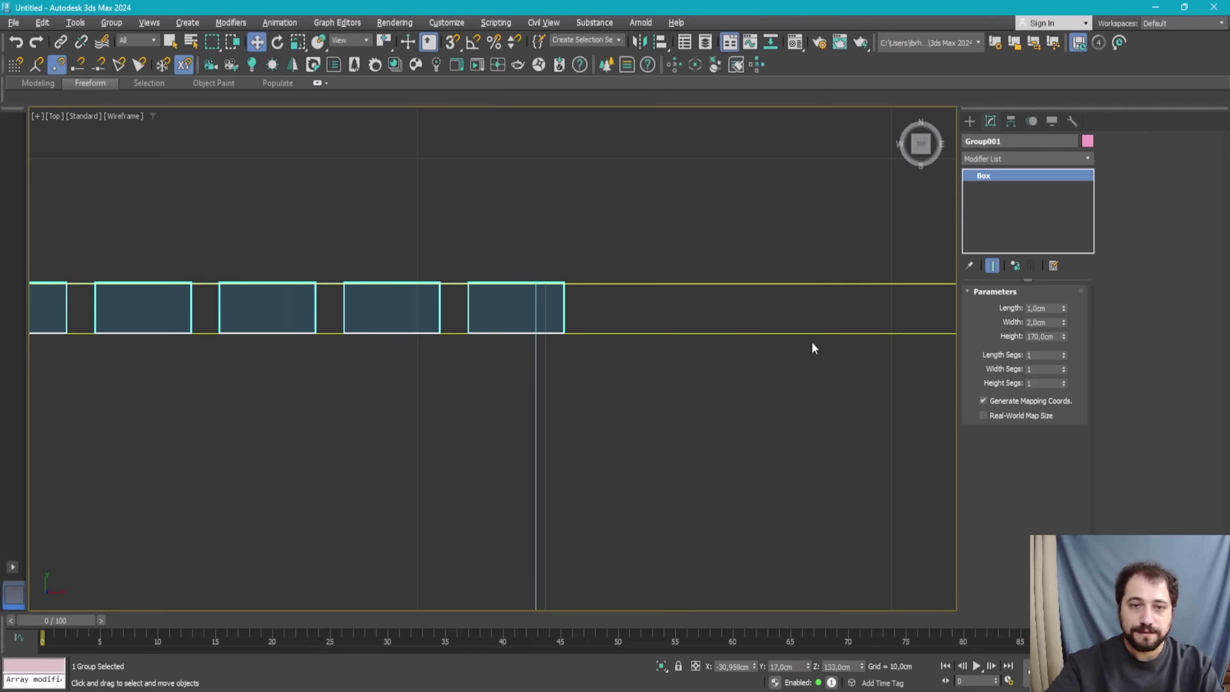
drag(808, 667, 795, 6)
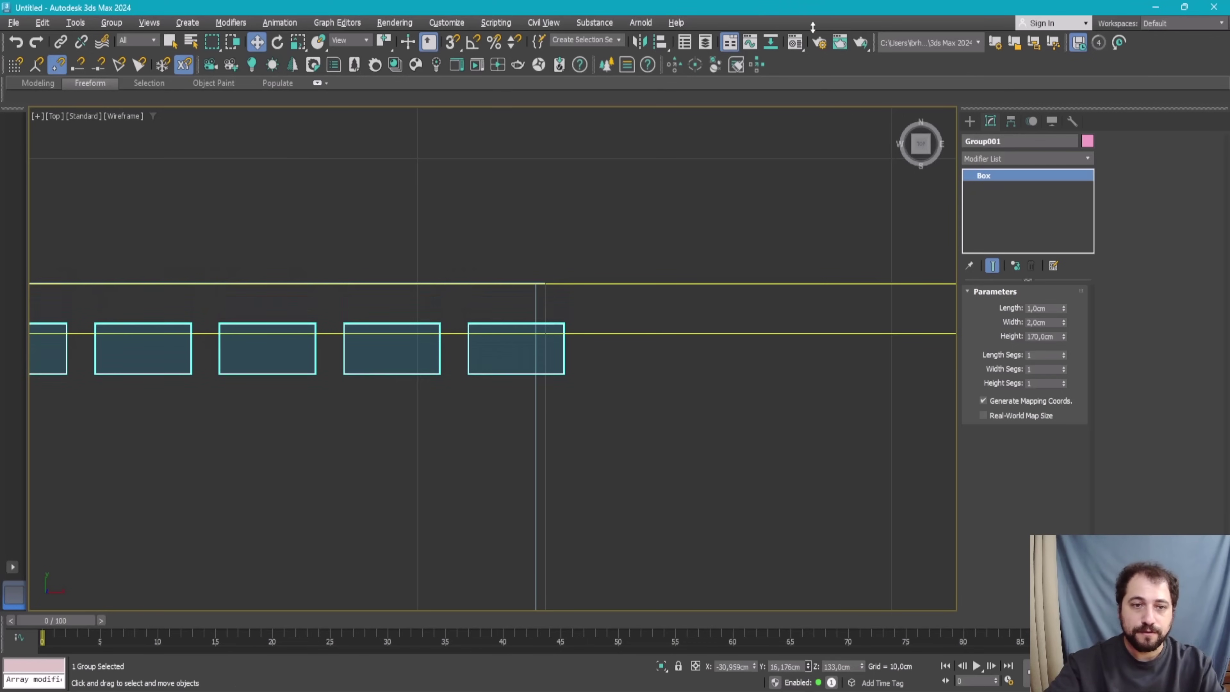
Step: Isolate the slat group and draw a 0.5 cm backing box spanning the whole panel
key(p)
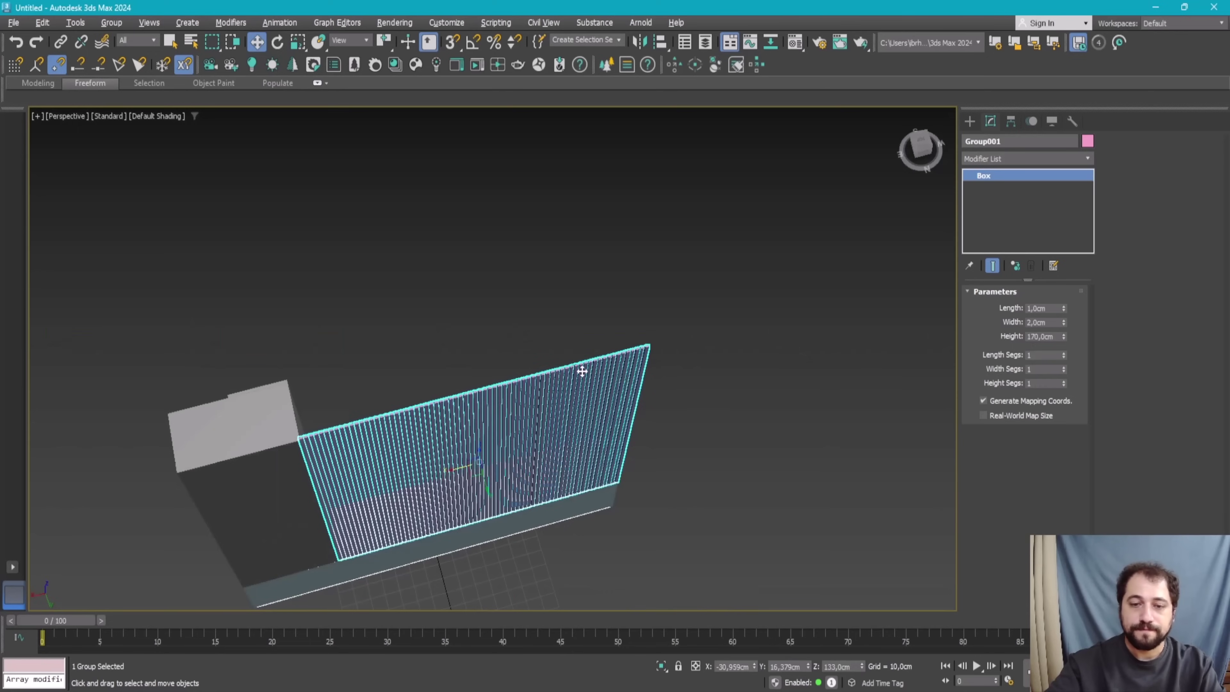
right_click(586, 359)
click(634, 313)
click(970, 122)
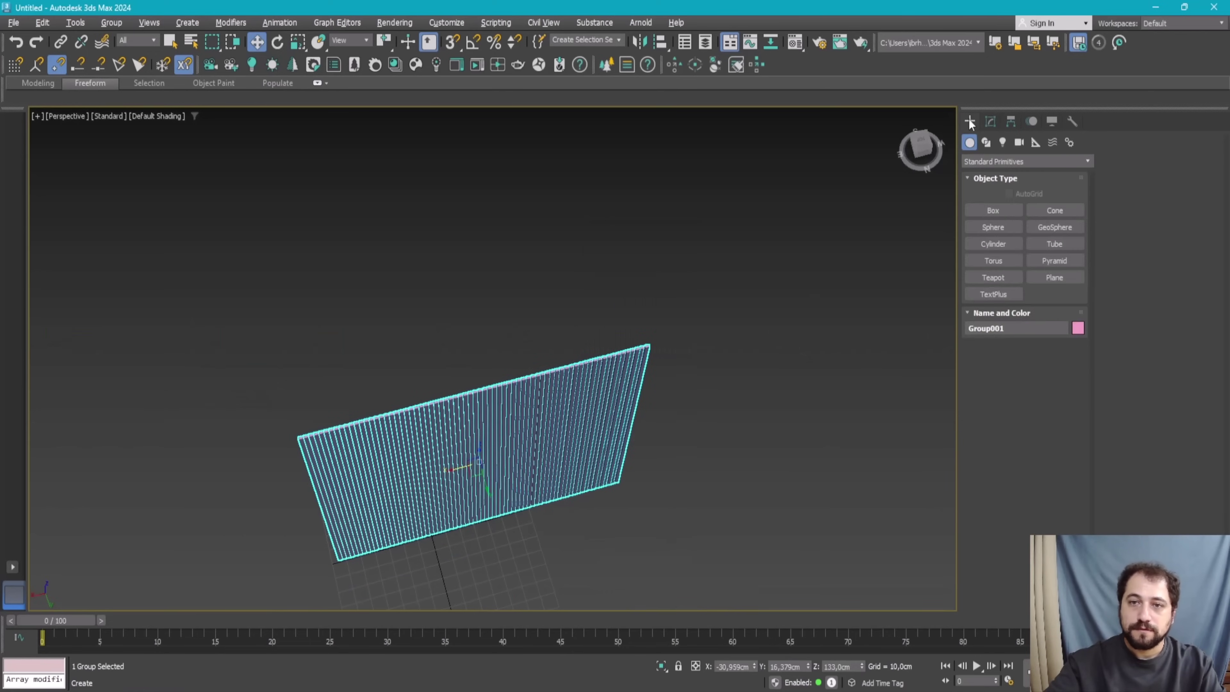
click(1002, 211)
drag(657, 346, 332, 558)
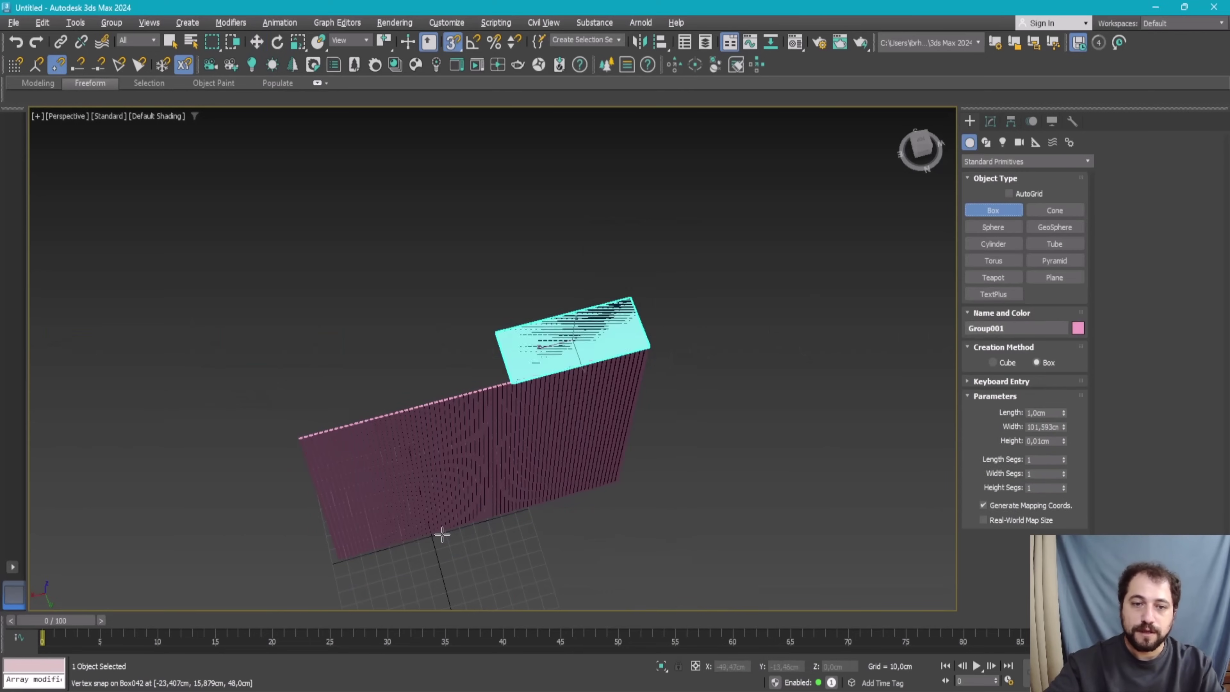
click(339, 564)
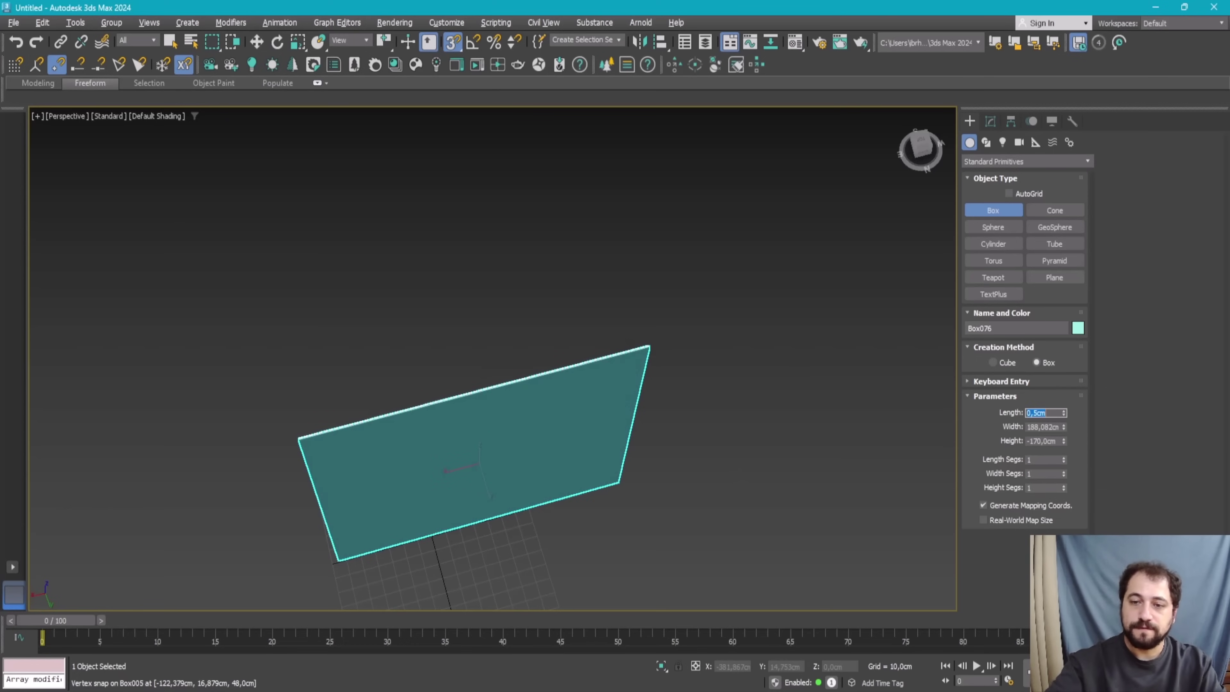
key(w)
Step: Unhide the shelf and cabinet and orbit to view the whole scene
mouse_move(868, 326)
alt+middle_down()
mouse_move(645, 321)
mouse_move(601, 299)
mouse_move(595, 240)
alt+middle_up()
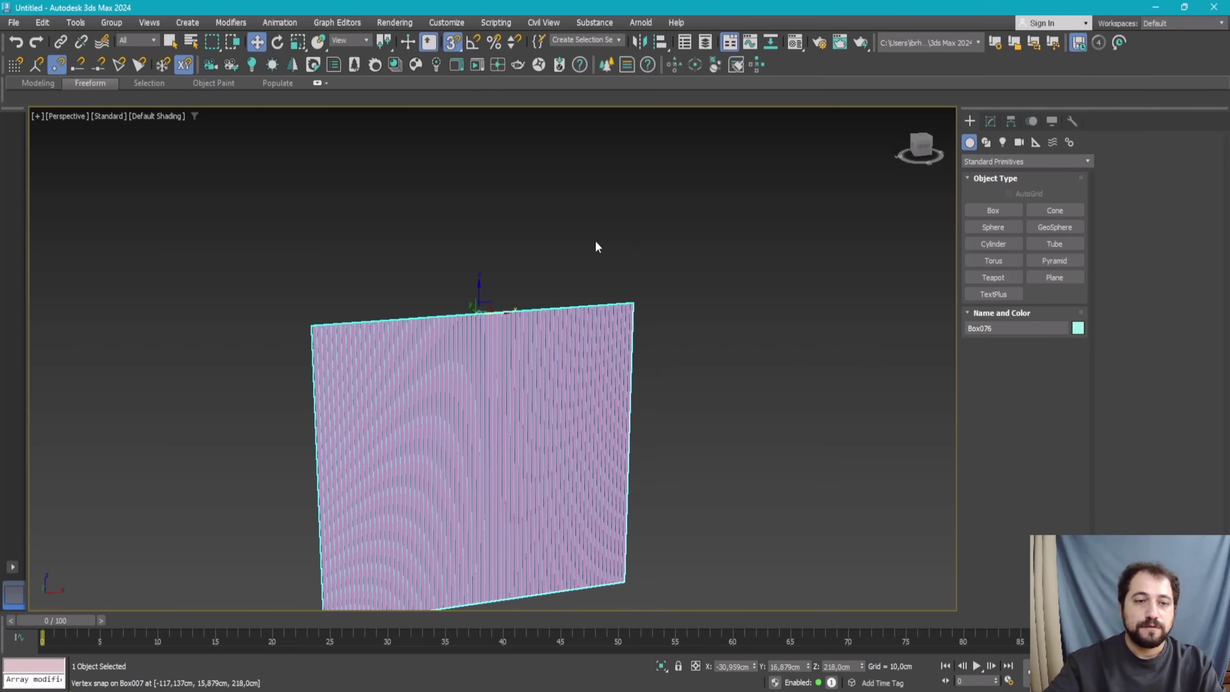
right_click(590, 237)
click(612, 187)
alt+middle_drag(615, 183, 557, 271)
scroll(533, 314, down, 4)
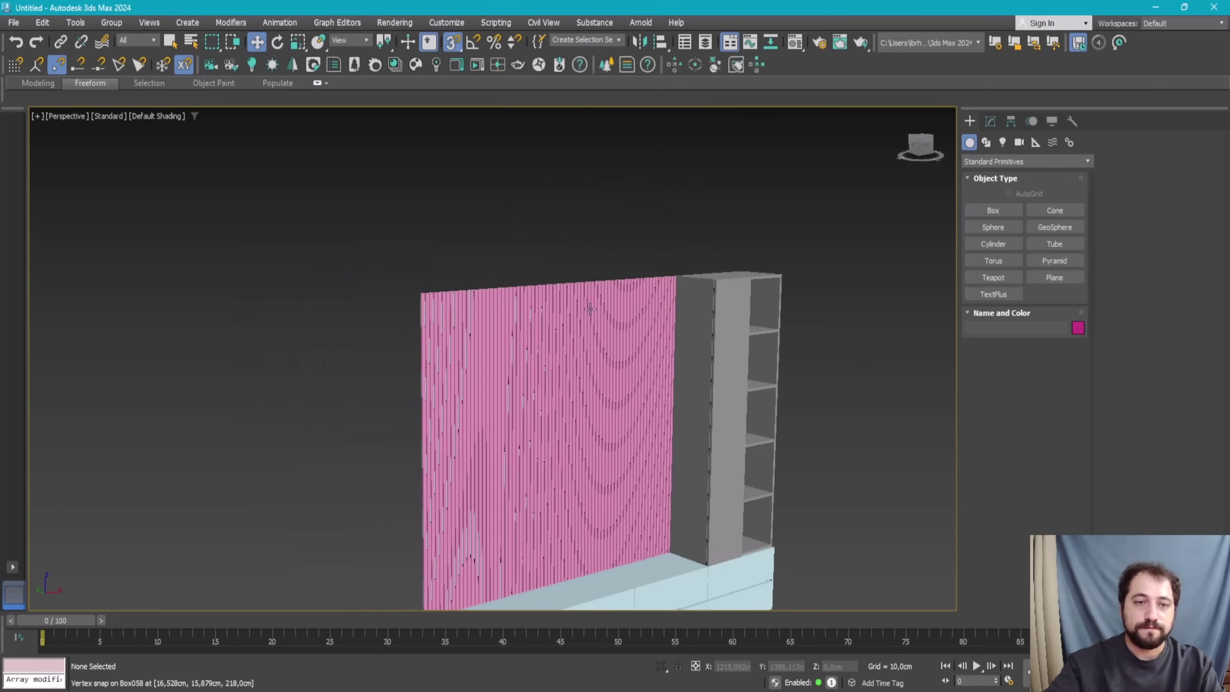
scroll(533, 315, down, 3)
mouse_move(533, 315)
alt+middle_down()
mouse_move(485, 339)
mouse_move(855, 382)
alt+middle_up()
scroll(465, 358, up, 4)
scroll(465, 358, down, 2)
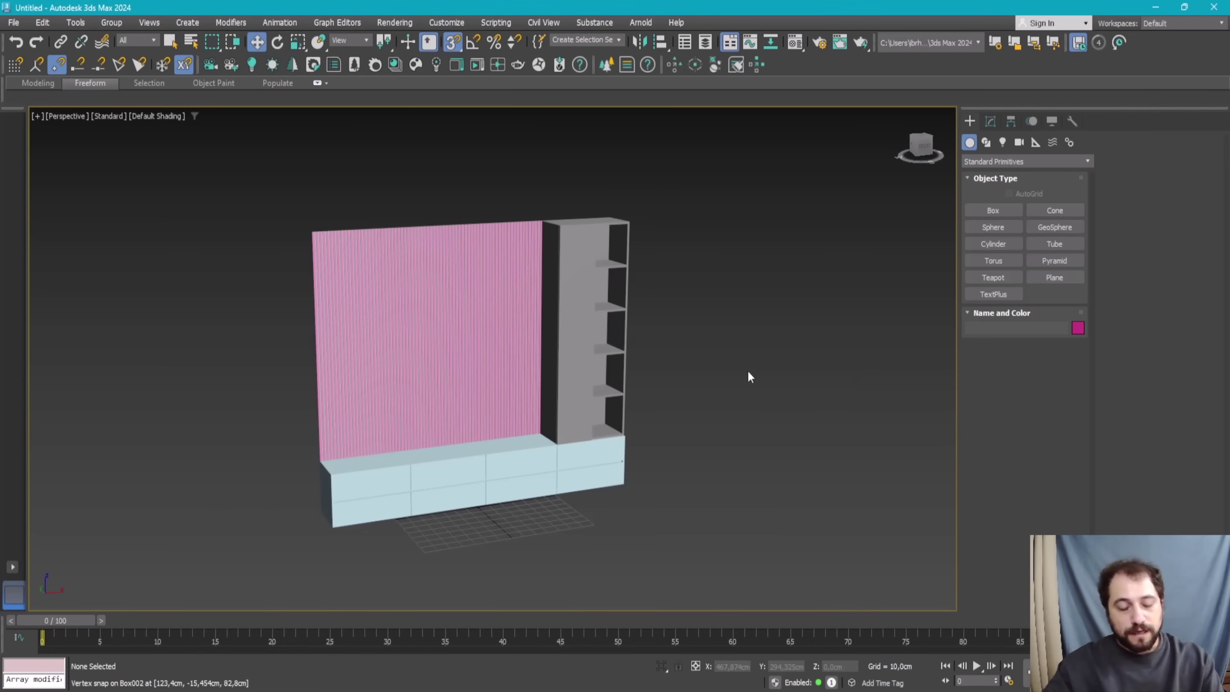
scroll(499, 480, up, 3)
scroll(465, 466, up, 2)
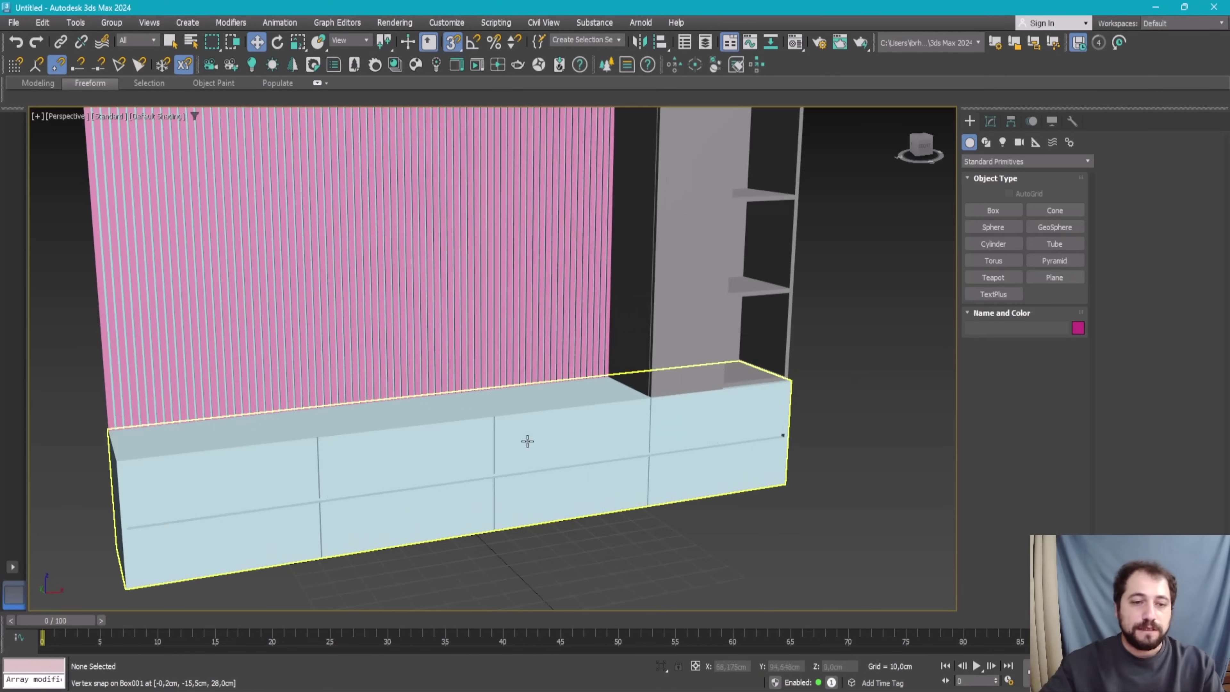
scroll(527, 440, up, 3)
Step: Select the TV cabinet Box001 and, in Polygon mode, select its four upper front faces
click(570, 431)
key(alt+Tab)
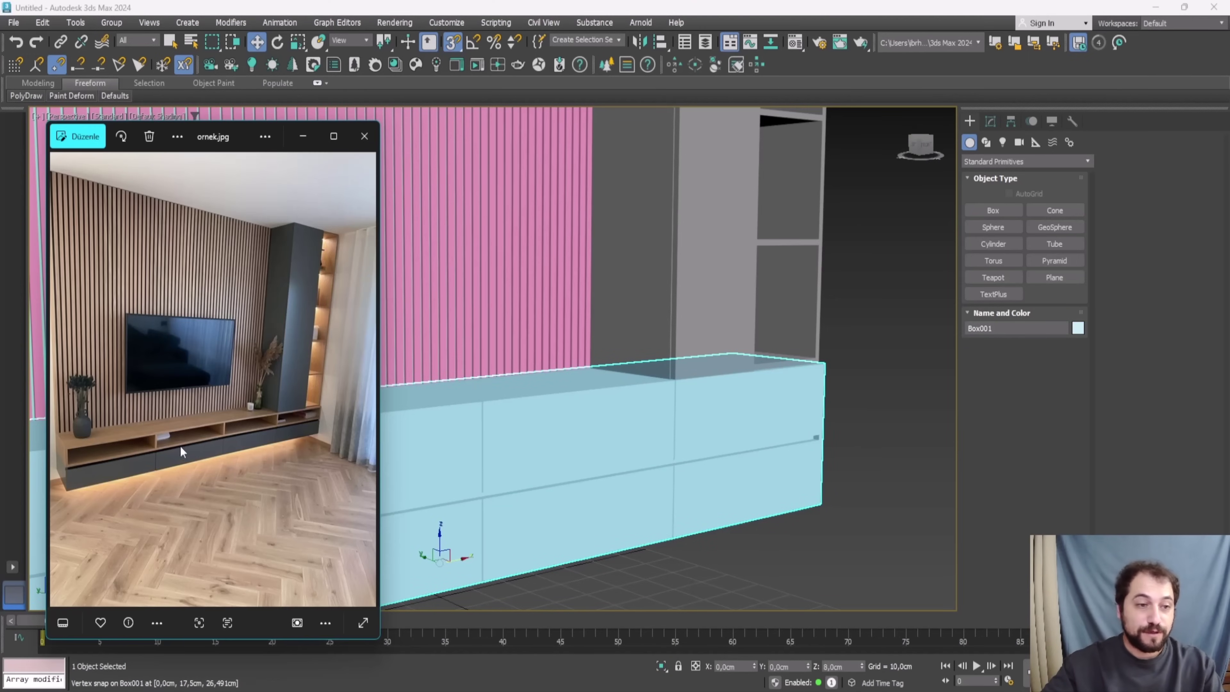
key(alt+Tab)
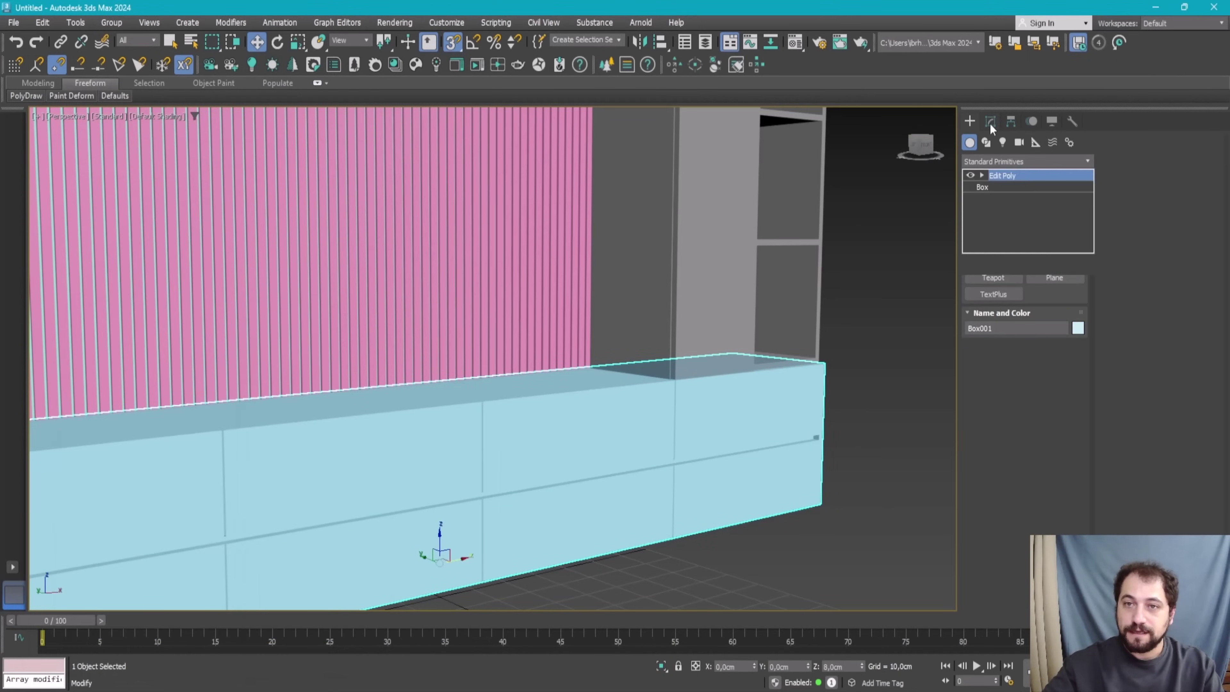
click(1038, 398)
click(778, 401)
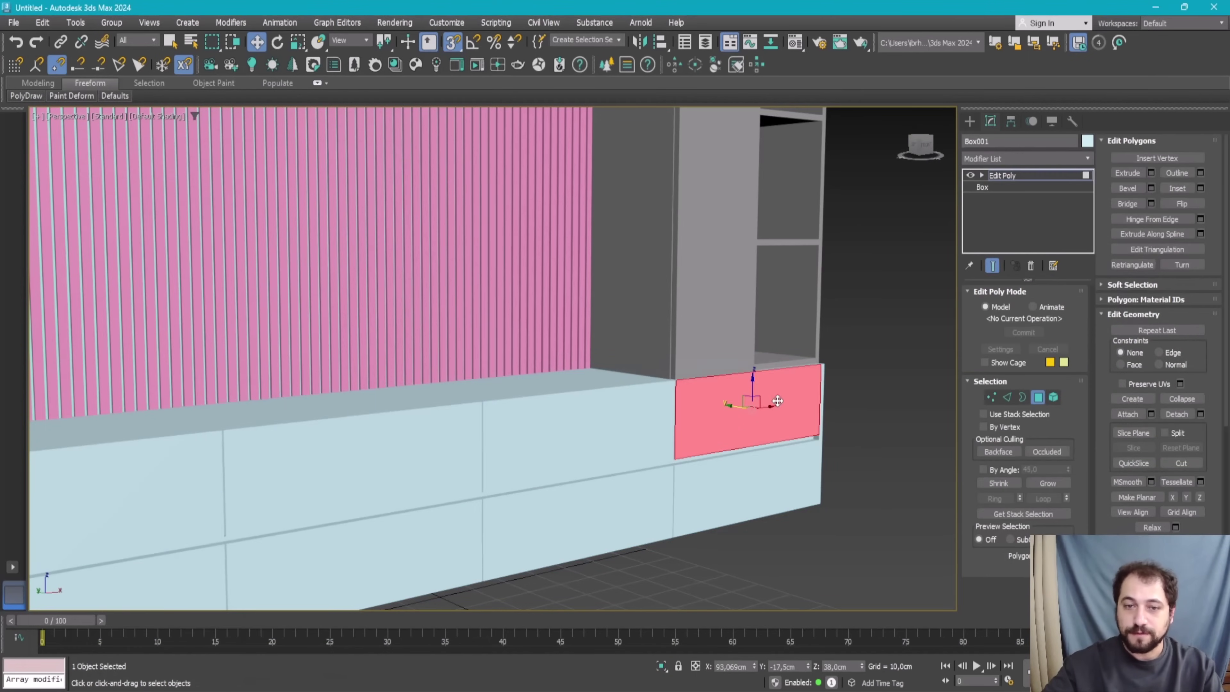
ctrl+click(577, 429)
ctrl+click(354, 465)
mouse_move(354, 466)
middle_down()
mouse_move(505, 401)
mouse_move(418, 387)
mouse_move(460, 341)
middle_up()
ctrl+click(417, 387)
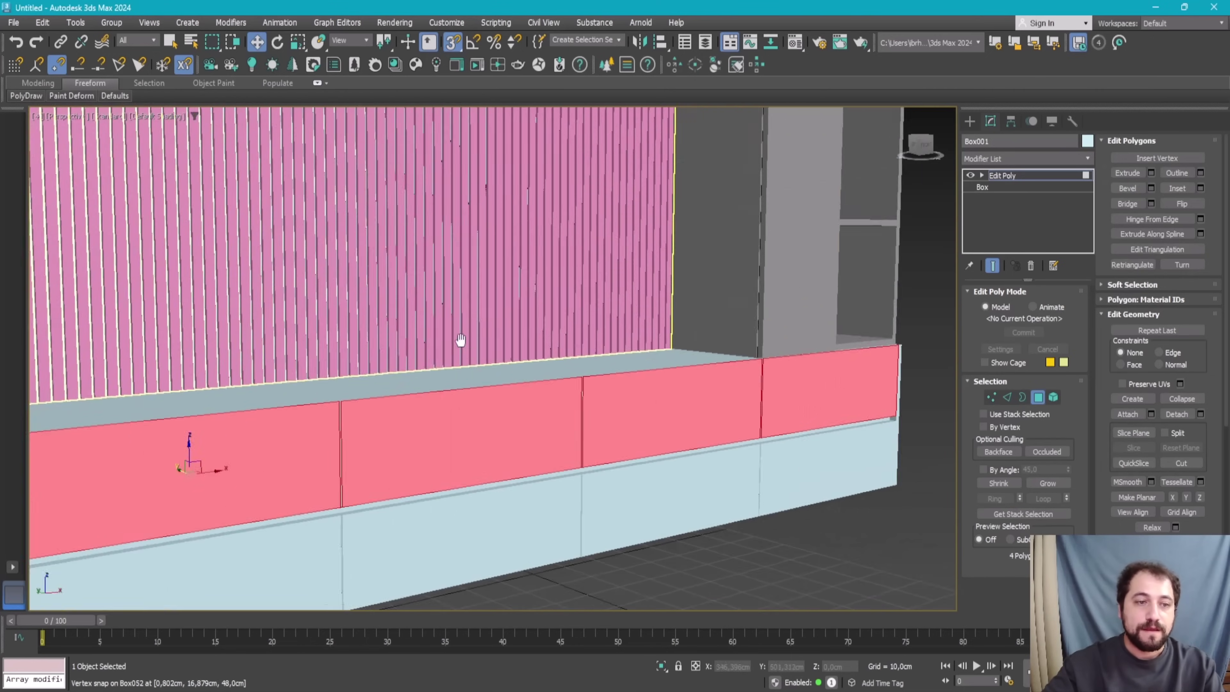
scroll(460, 340, down, 3)
mouse_move(586, 349)
alt+middle_down()
mouse_move(653, 329)
mouse_move(823, 339)
alt+middle_up()
scroll(649, 329, down, 2)
Step: Slice the four selected faces horizontally near the cabinet top with a Slice Plane
click(1131, 432)
middle_drag(469, 439, 507, 440)
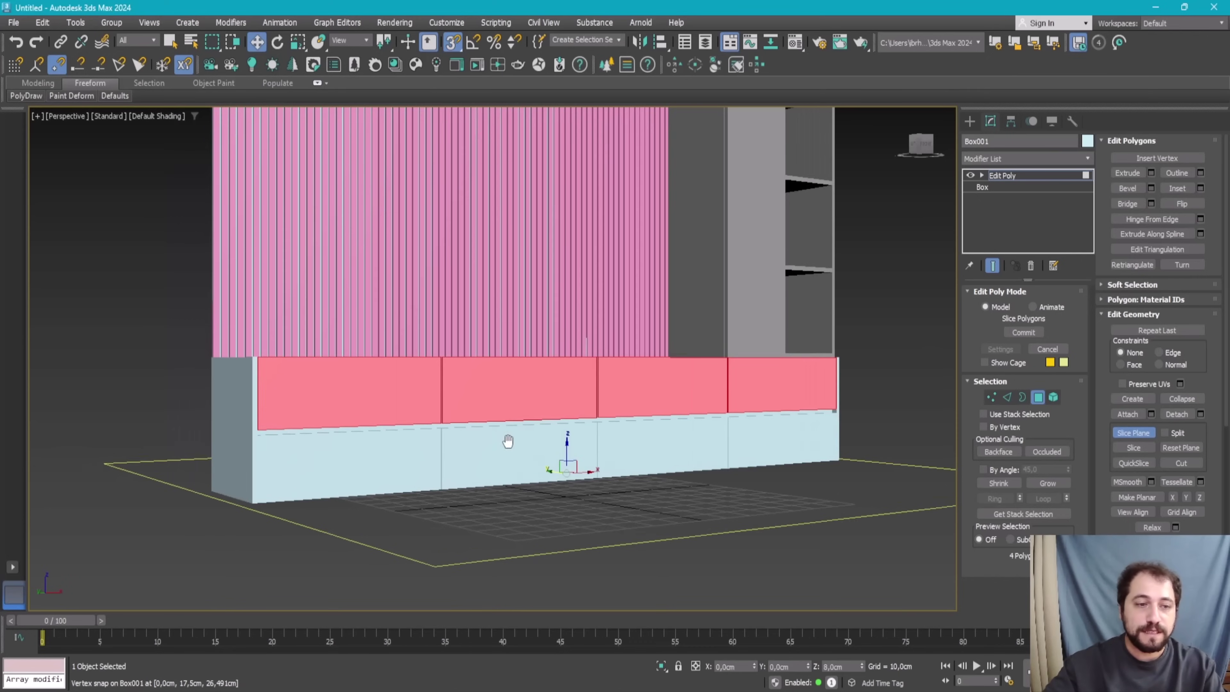
drag(507, 463, 247, 363)
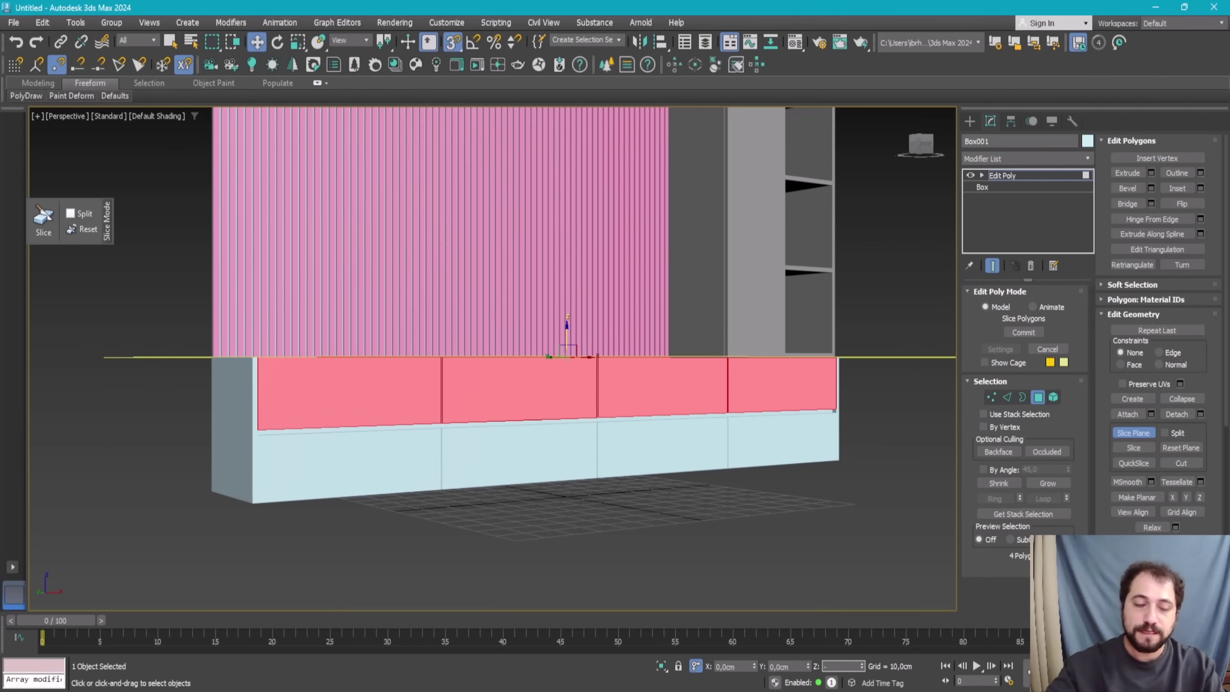
text(-2)
key(Return)
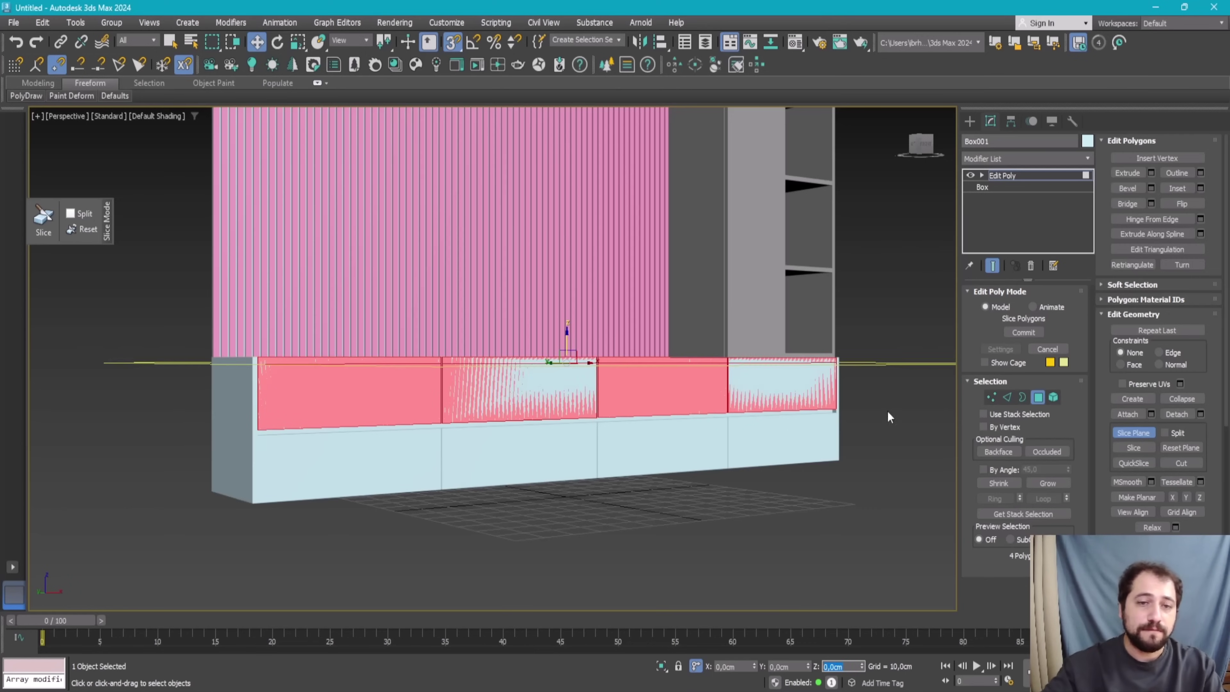
click(1137, 450)
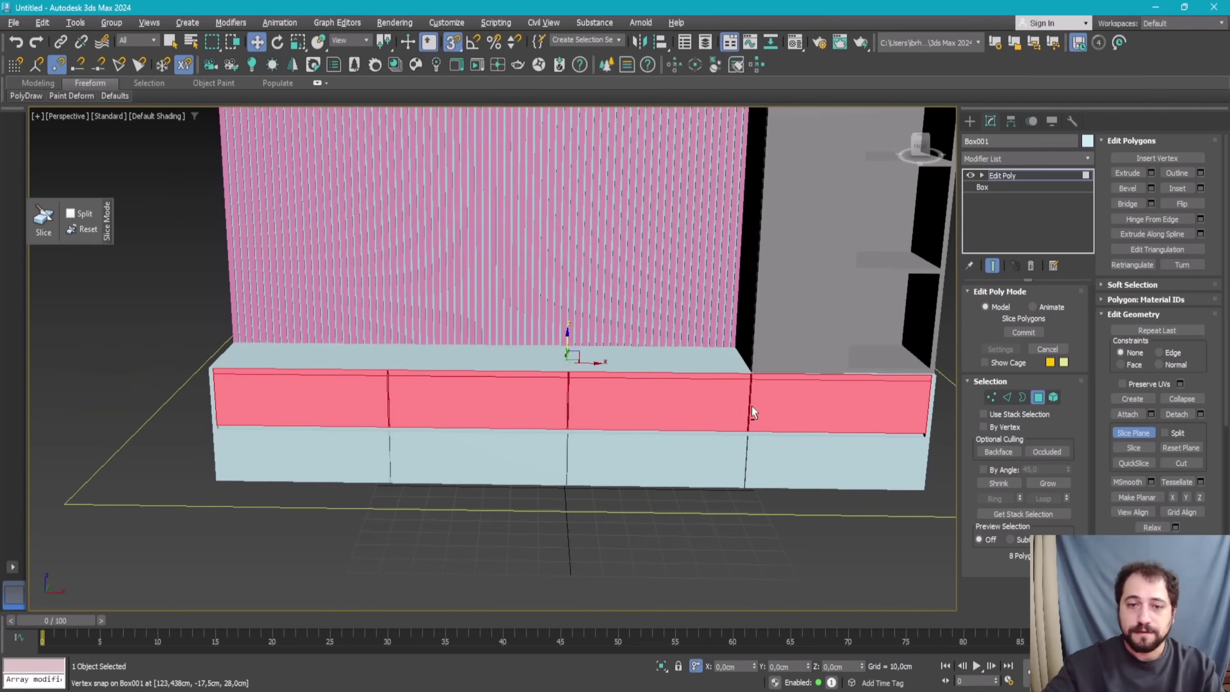
Step: Compare the sliced cabinet with the reference photo
scroll(751, 405, up, 3)
scroll(762, 386, up, 3)
key(alt+Tab)
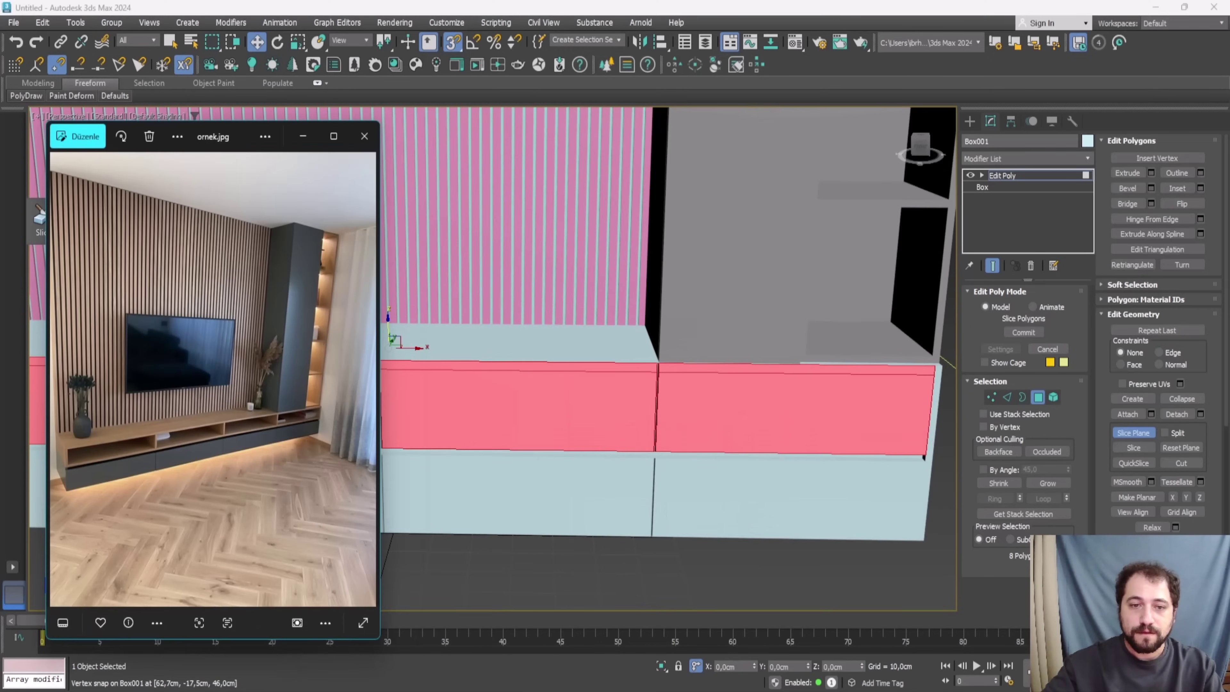
key(alt+Tab)
scroll(751, 340, down, 1)
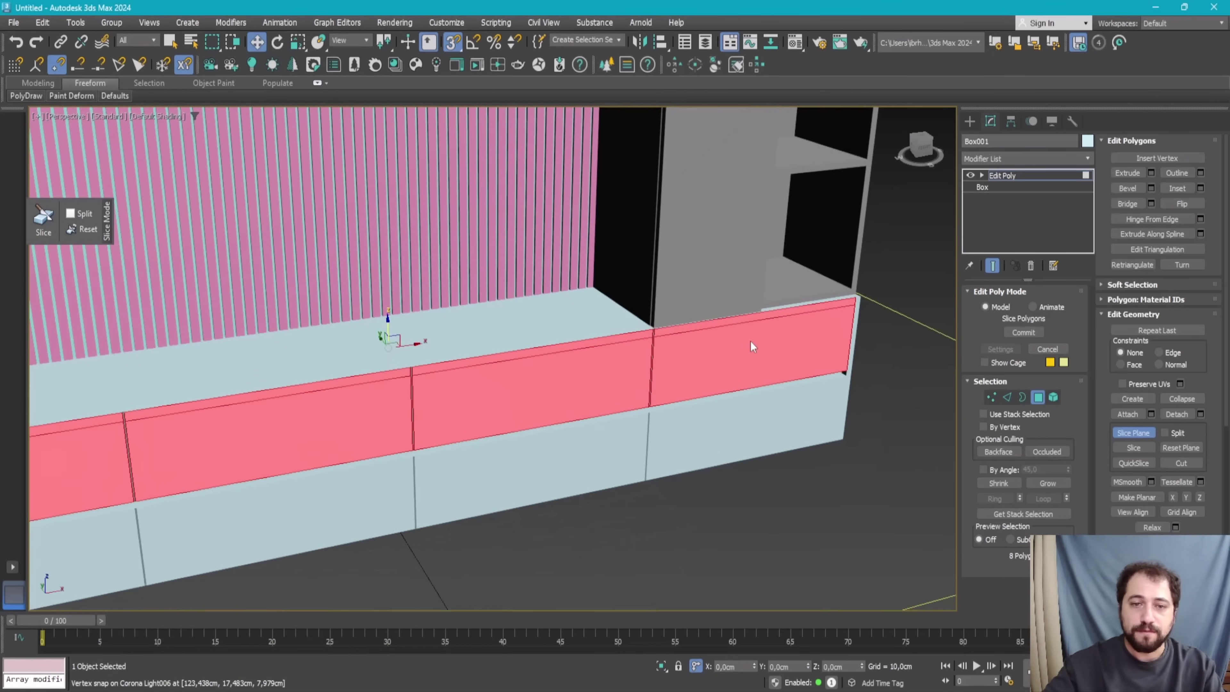
Step: End plane slicing and select the three upper front strips of the cabinet
click(1128, 432)
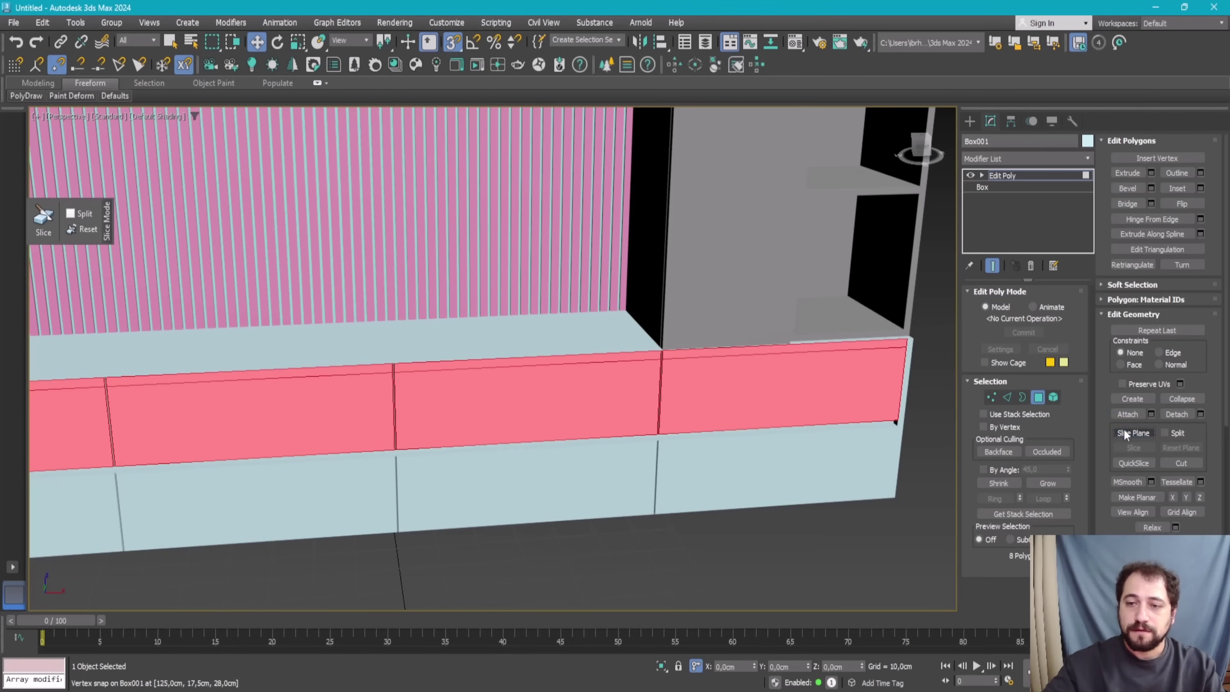
click(842, 376)
ctrl+click(424, 409)
ctrl+click(292, 416)
middle_drag(292, 415, 453, 406)
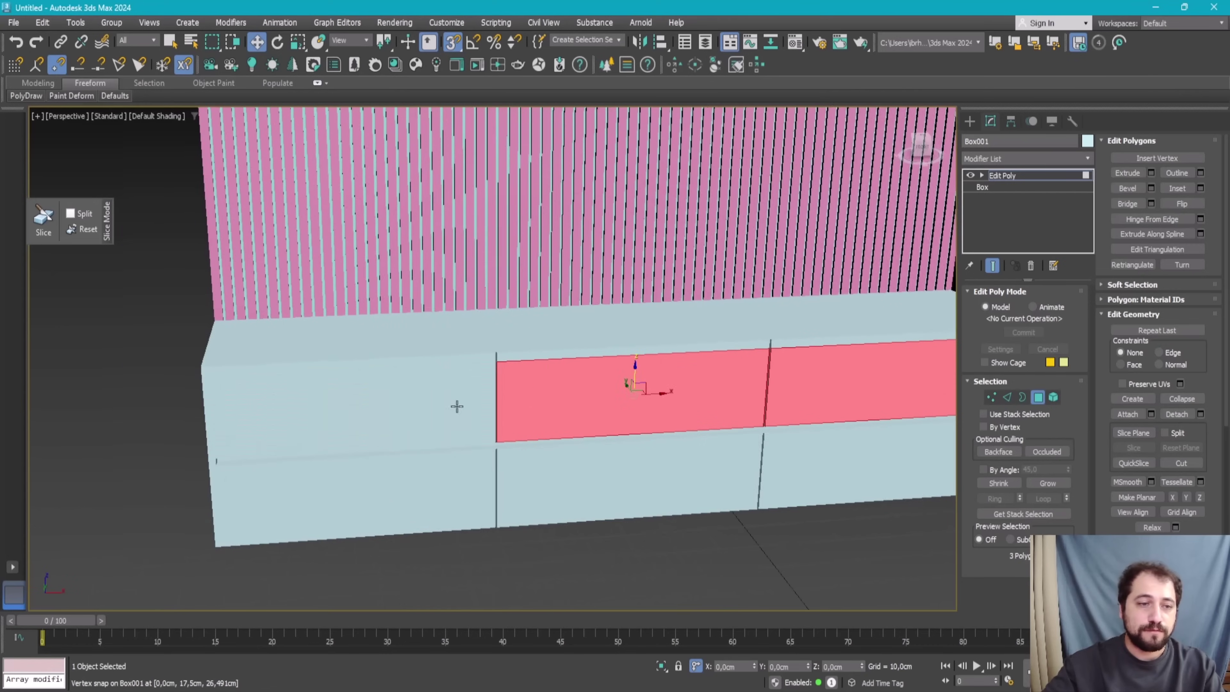
Step: Extrude the selected front faces about -23.5 cm inward to carve the niches
click(1151, 174)
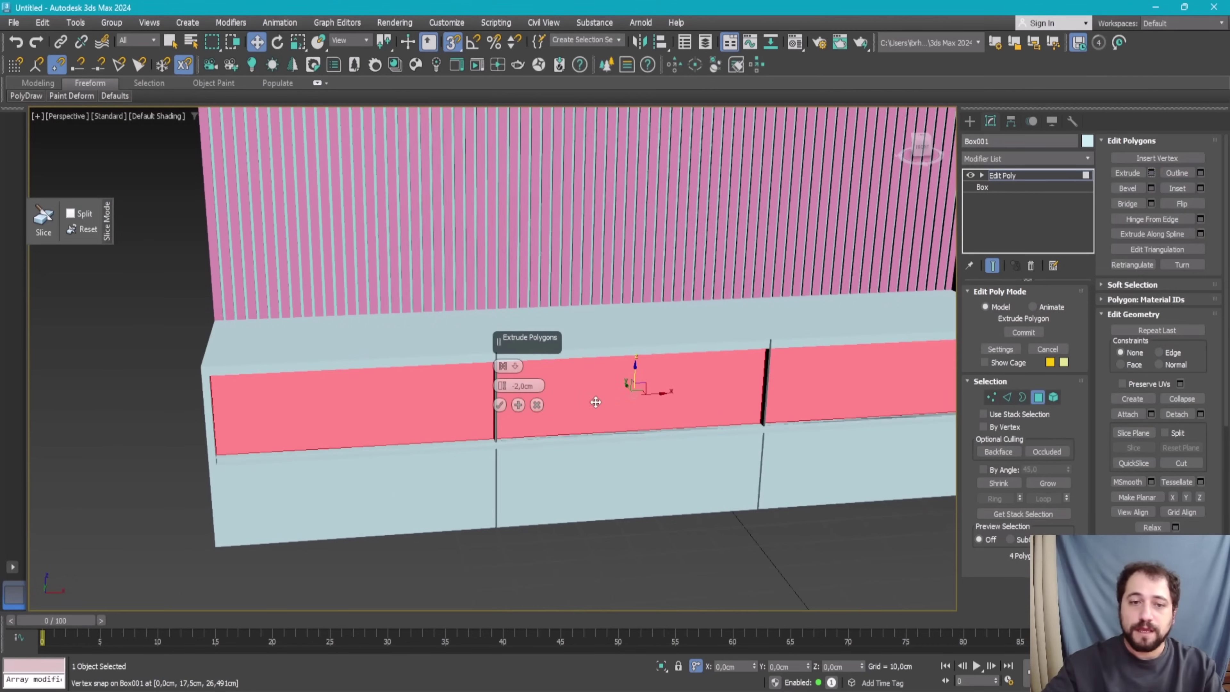
drag(509, 392, 483, 411)
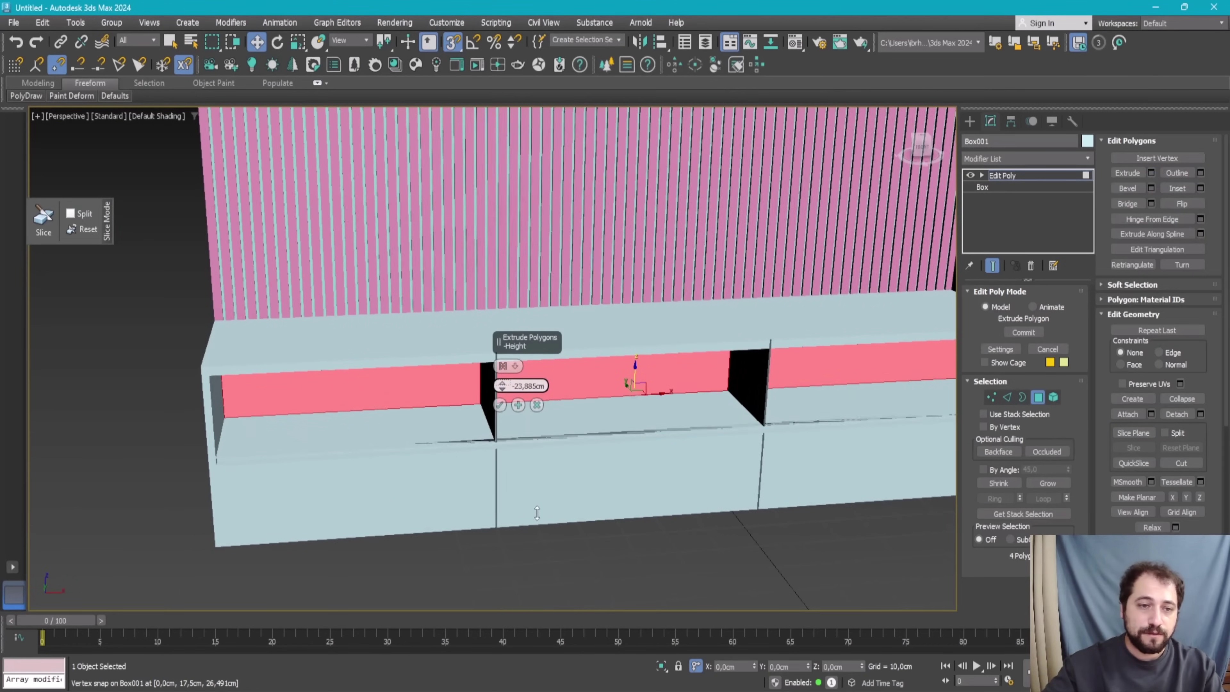
click(500, 404)
Step: Move in close to the carved niche and select its inner triangular face
alt+middle_drag(500, 405, 563, 417)
scroll(562, 418, up, 5)
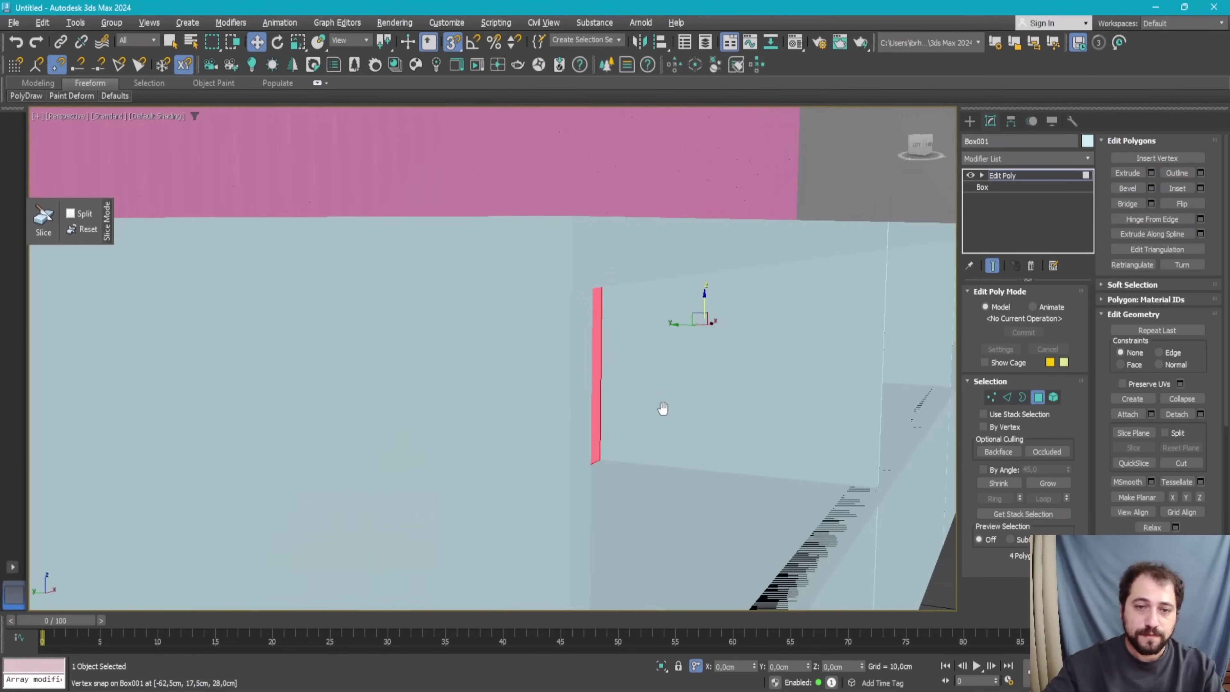
mouse_move(662, 406)
alt+middle_down()
mouse_move(647, 472)
mouse_move(655, 526)
alt+middle_up()
click(655, 526)
ctrl+click(771, 410)
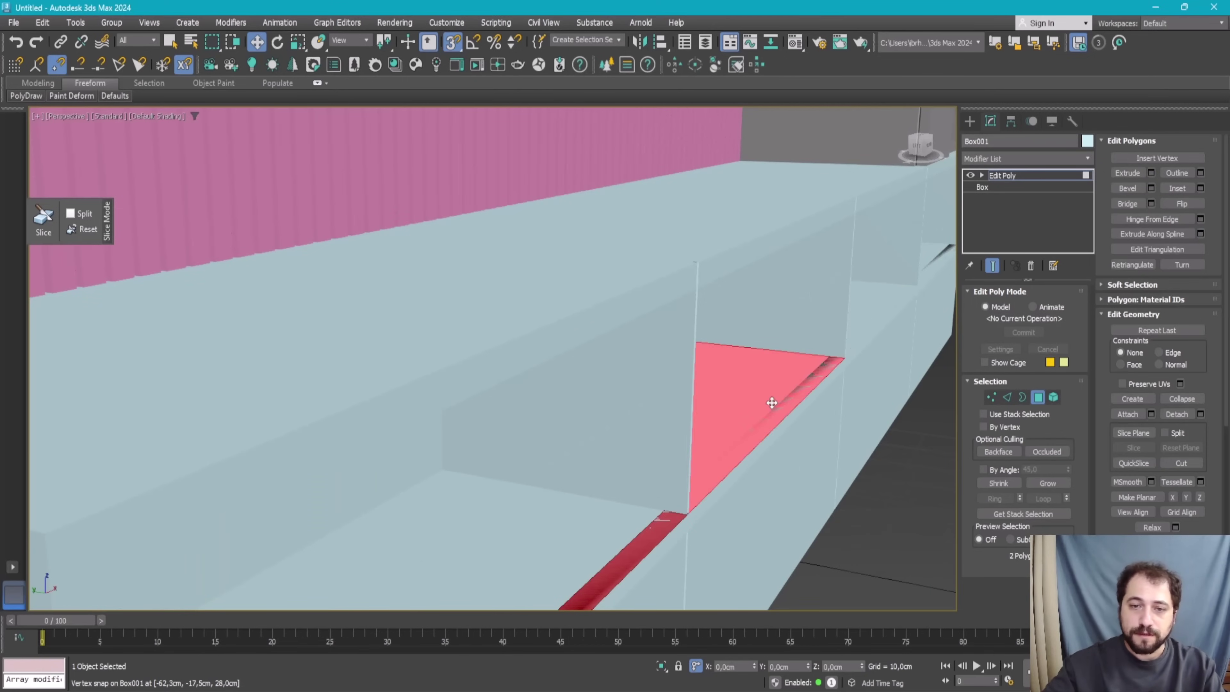
ctrl+click(808, 397)
click(825, 369)
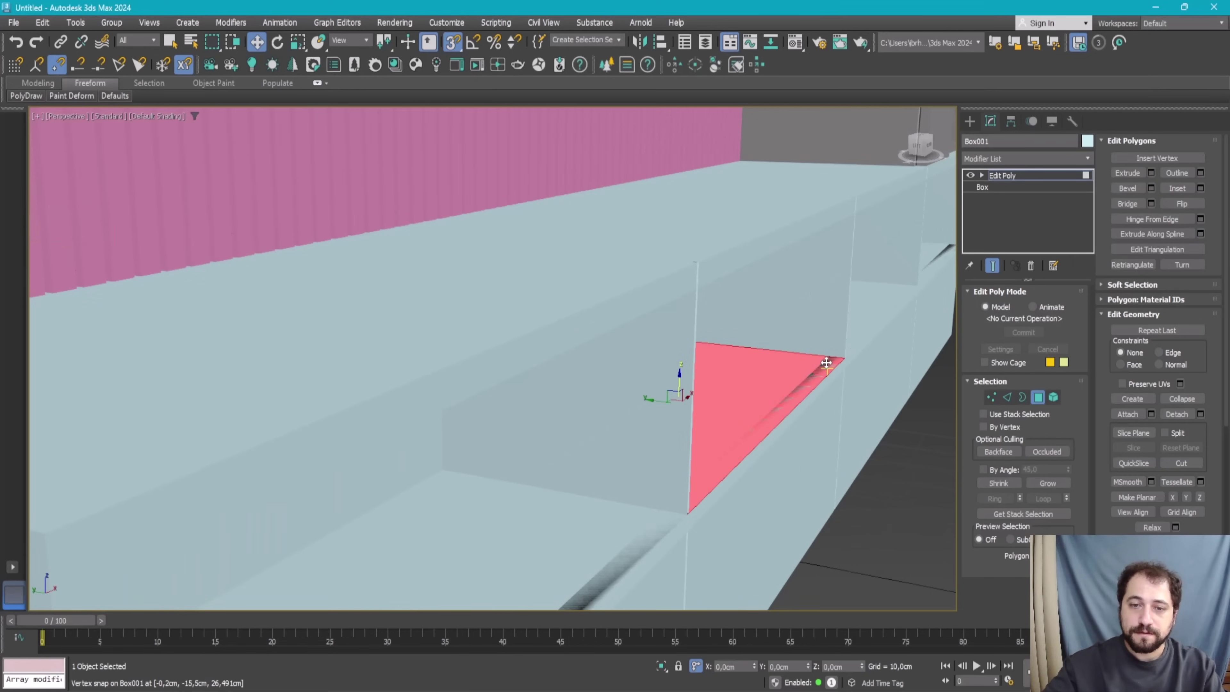
Step: Try selecting the niche's diagonal, side and bottom strip faces, then clear the selection
key(ctrl+a)
click(777, 385)
click(639, 549)
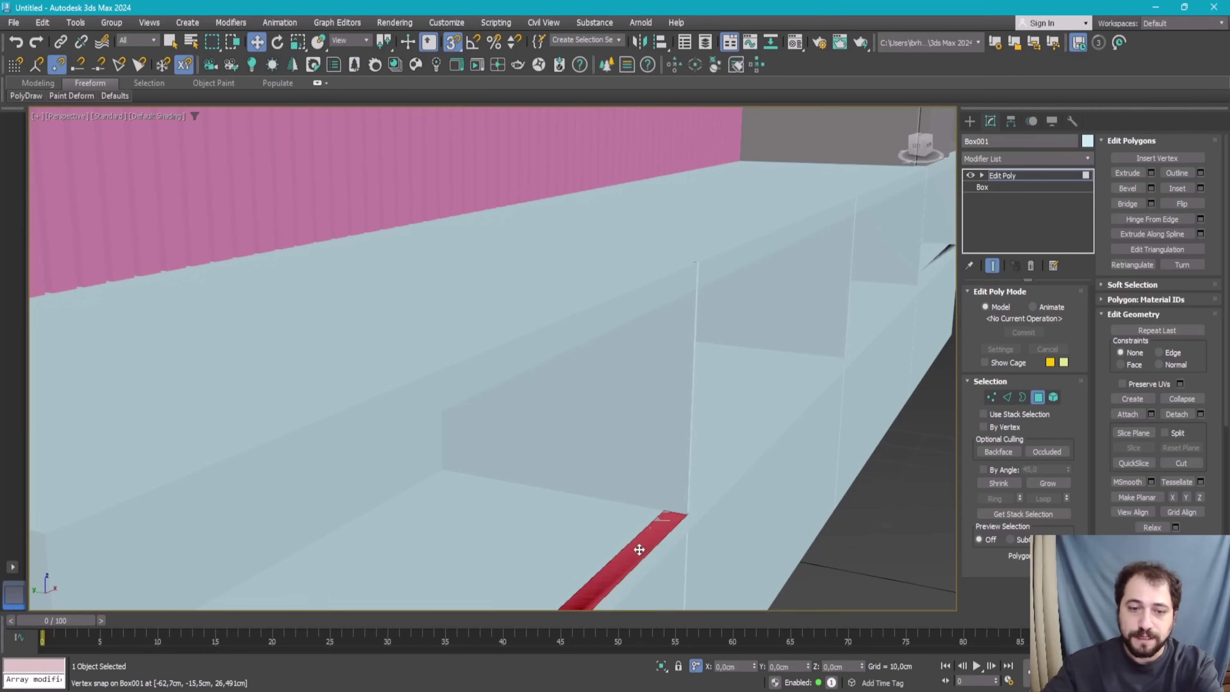
mouse_move(639, 549)
alt+middle_down()
mouse_move(618, 495)
mouse_move(678, 436)
alt+middle_up()
click(775, 335)
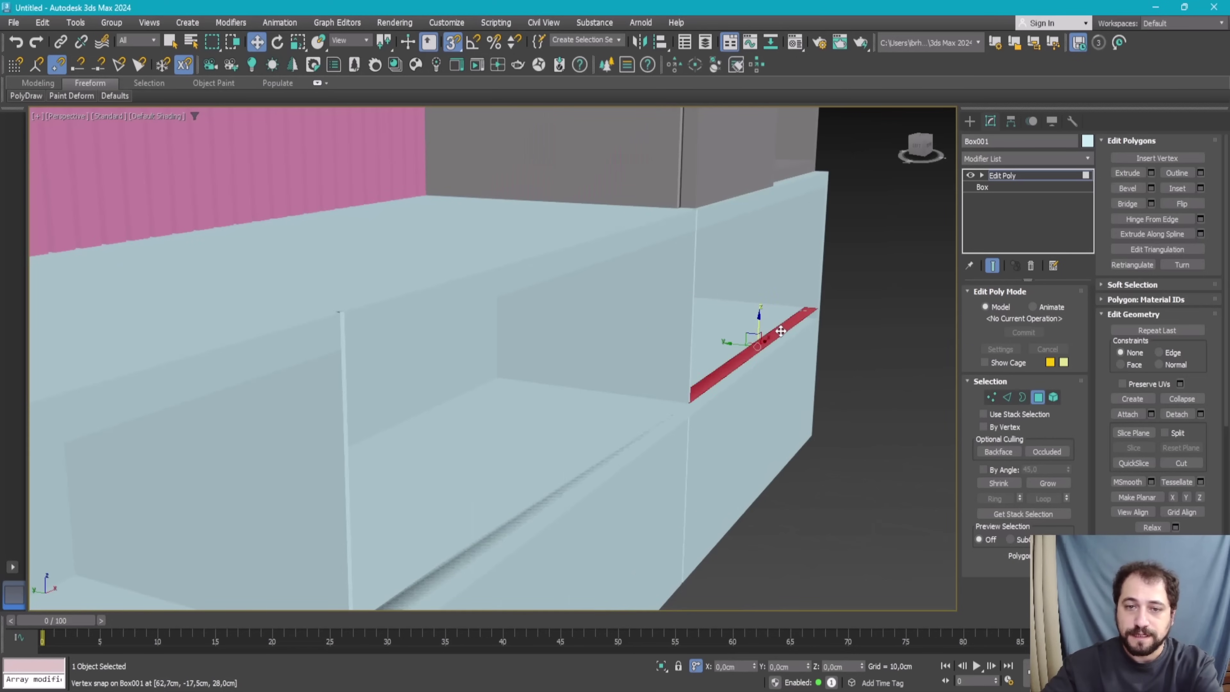
click(554, 499)
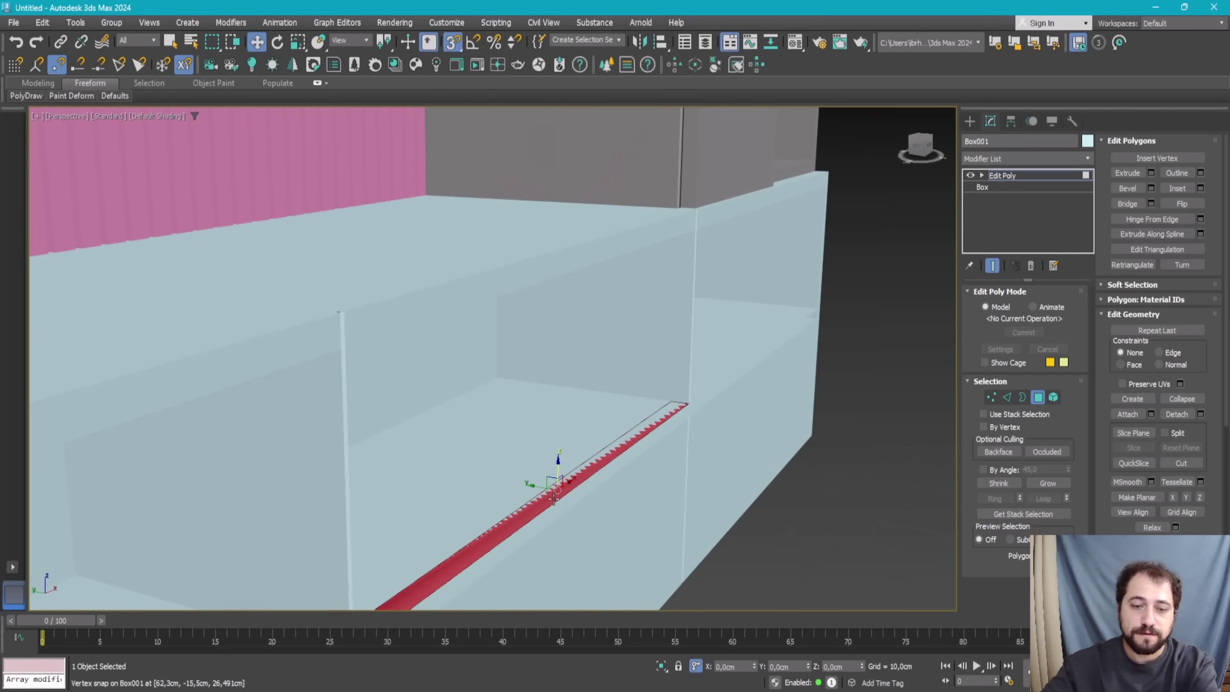
key(ctrl+d)
Step: Select the side faces of the niche dividers one by one
scroll(618, 426, down, 5)
scroll(618, 426, down, 3)
alt+middle_drag(618, 426, 484, 426)
scroll(567, 420, up, 6)
scroll(567, 419, down, 3)
scroll(335, 431, up, 3)
click(340, 428)
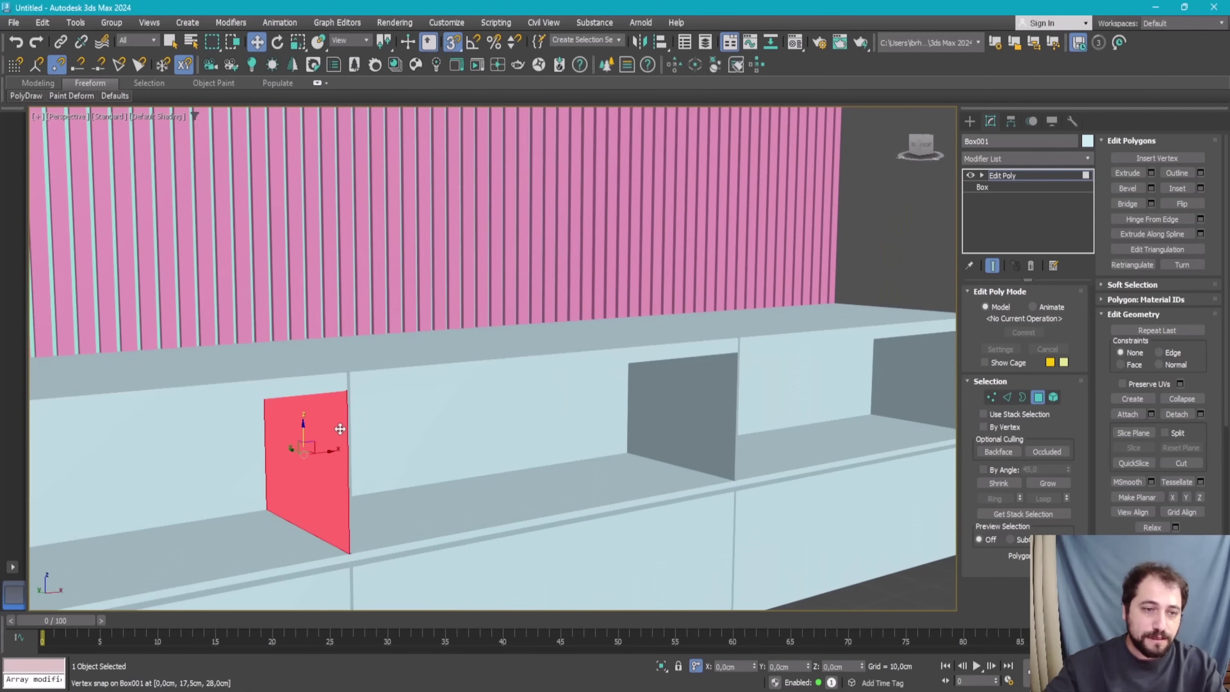
scroll(381, 453, down, 3)
mouse_move(381, 453)
alt+middle_down()
mouse_move(321, 434)
mouse_move(530, 486)
alt+middle_up()
ctrl+click(428, 478)
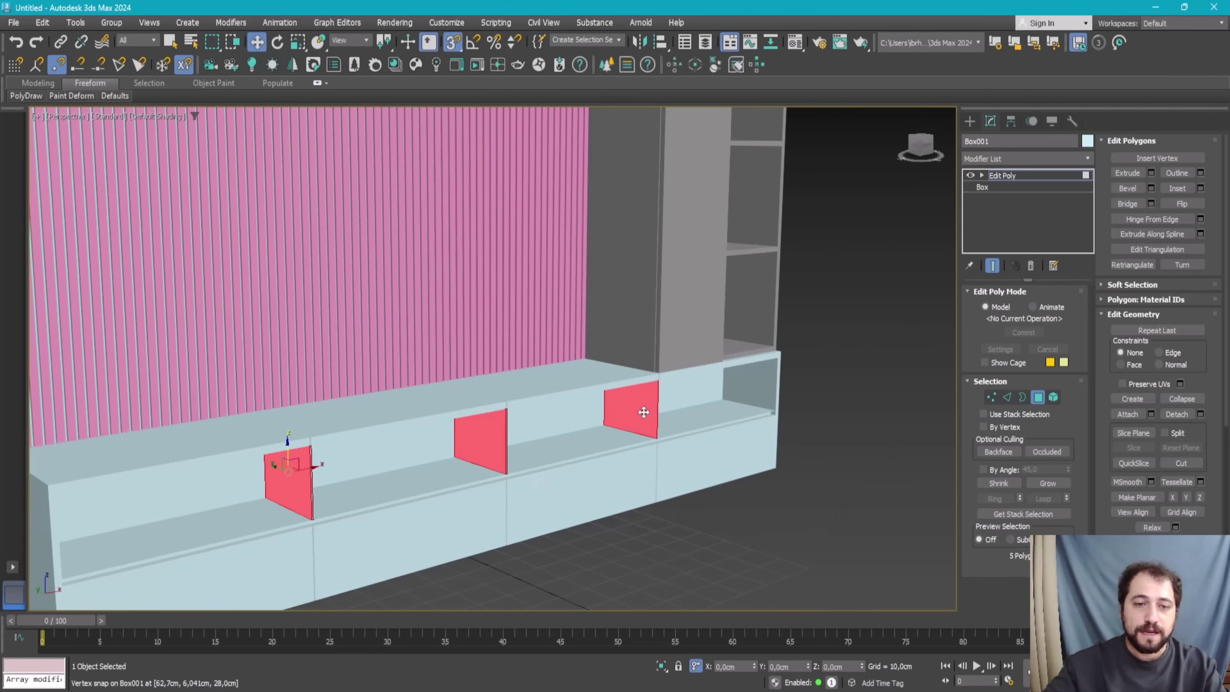
scroll(643, 412, down, 3)
alt+middle_drag(345, 382, 610, 467)
ctrl+click(611, 477)
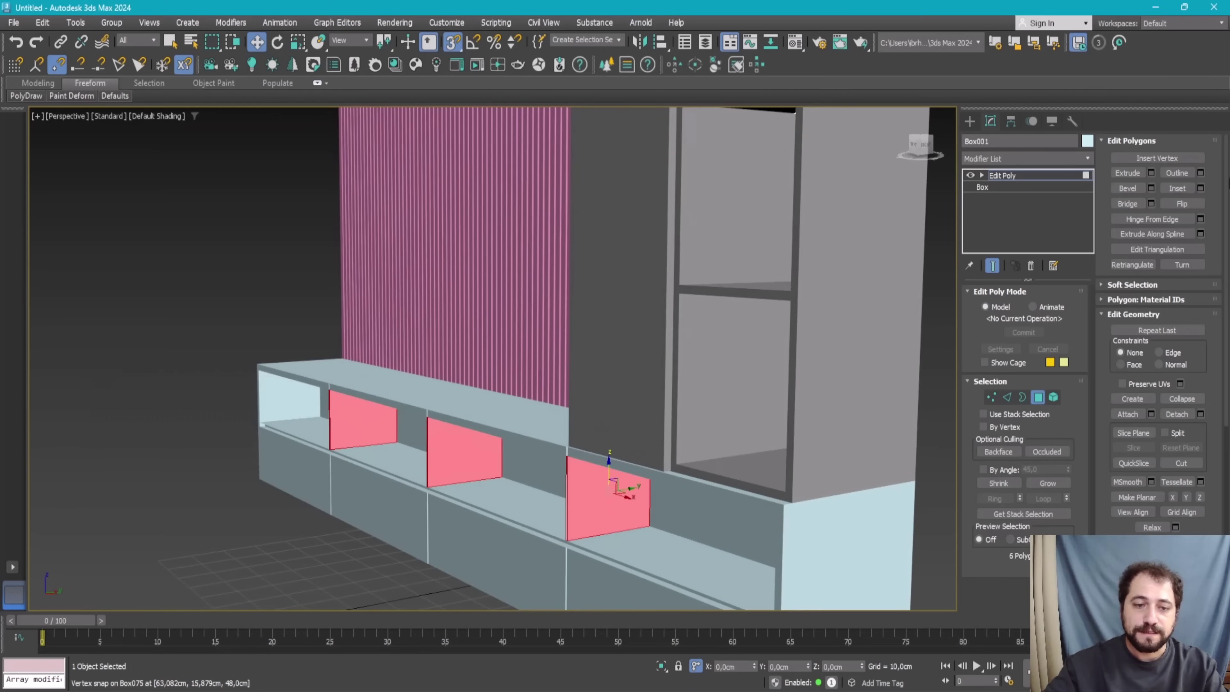
Step: Extrude the selected divider faces by 0.5 cm
click(1151, 173)
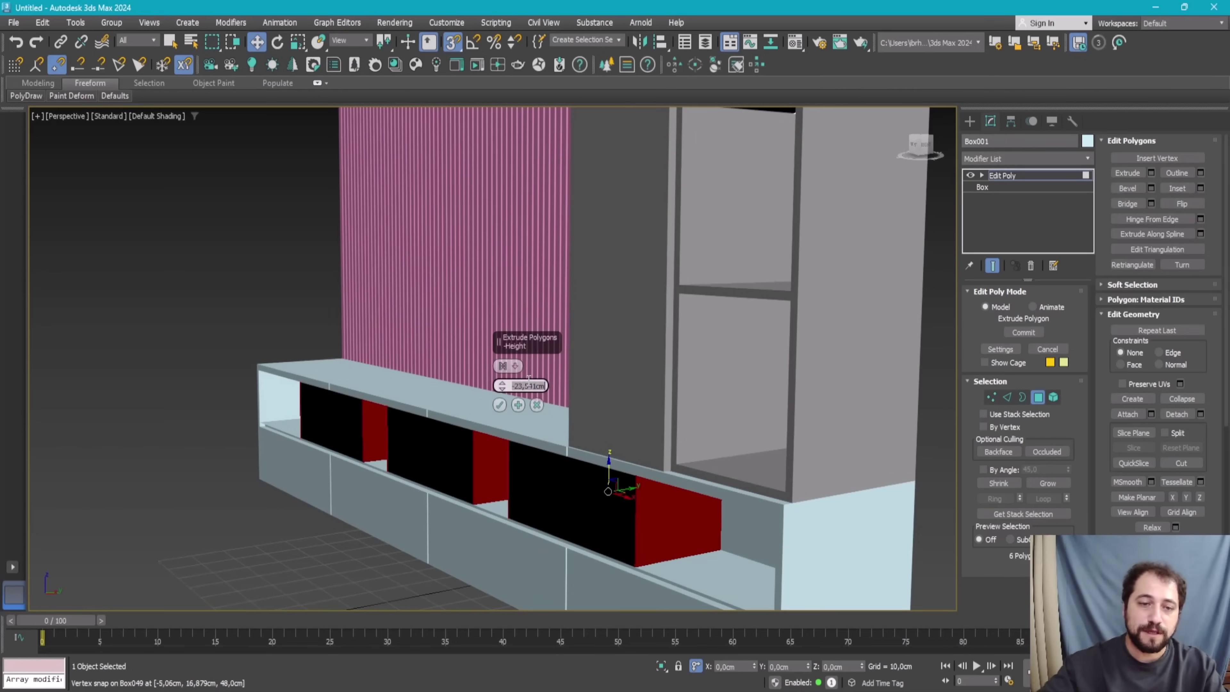
text(5)
key(Return)
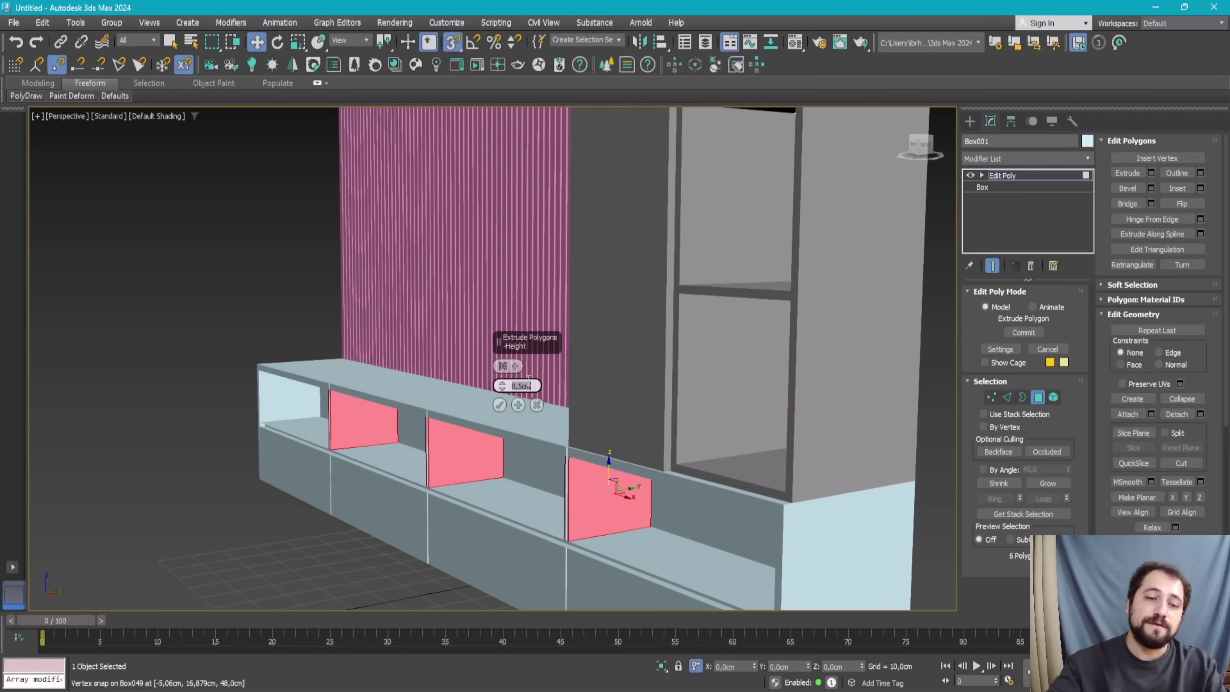
alt+middle_drag(599, 465, 499, 405)
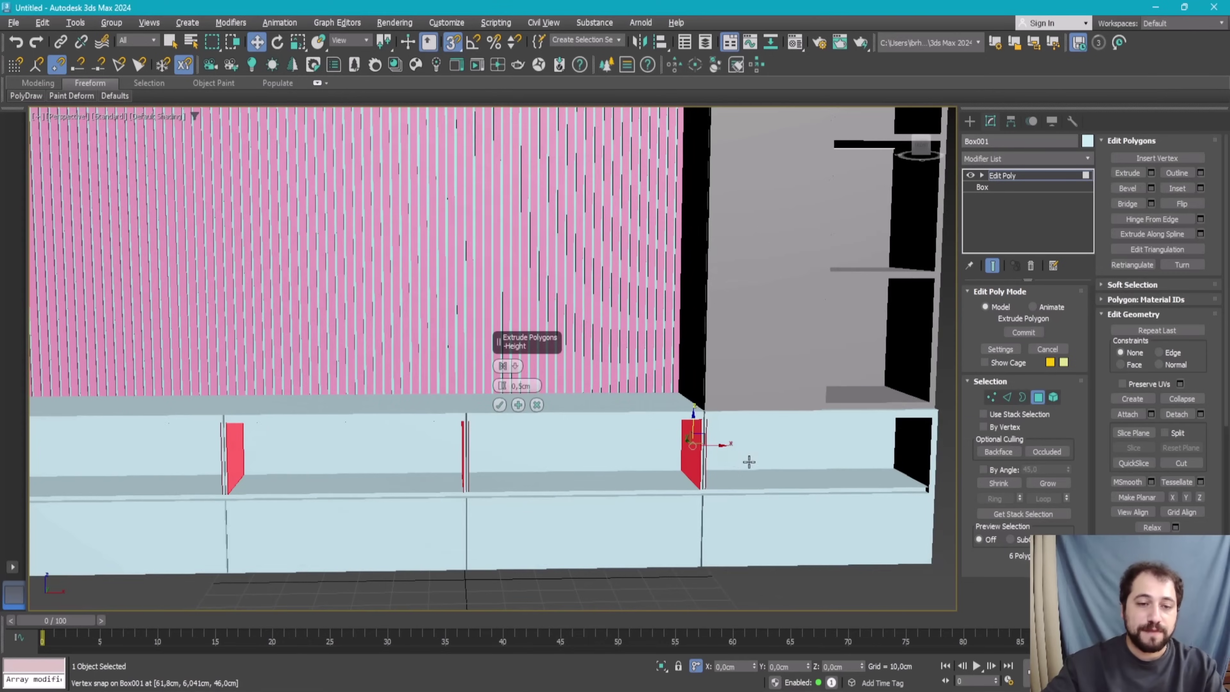
click(500, 405)
Step: Turn on Edged Faces (F4) and switch to Vertex sub-object level
key(1)
key(1)
scroll(474, 442, down, 5)
scroll(560, 376, up, 5)
scroll(560, 377, up, 5)
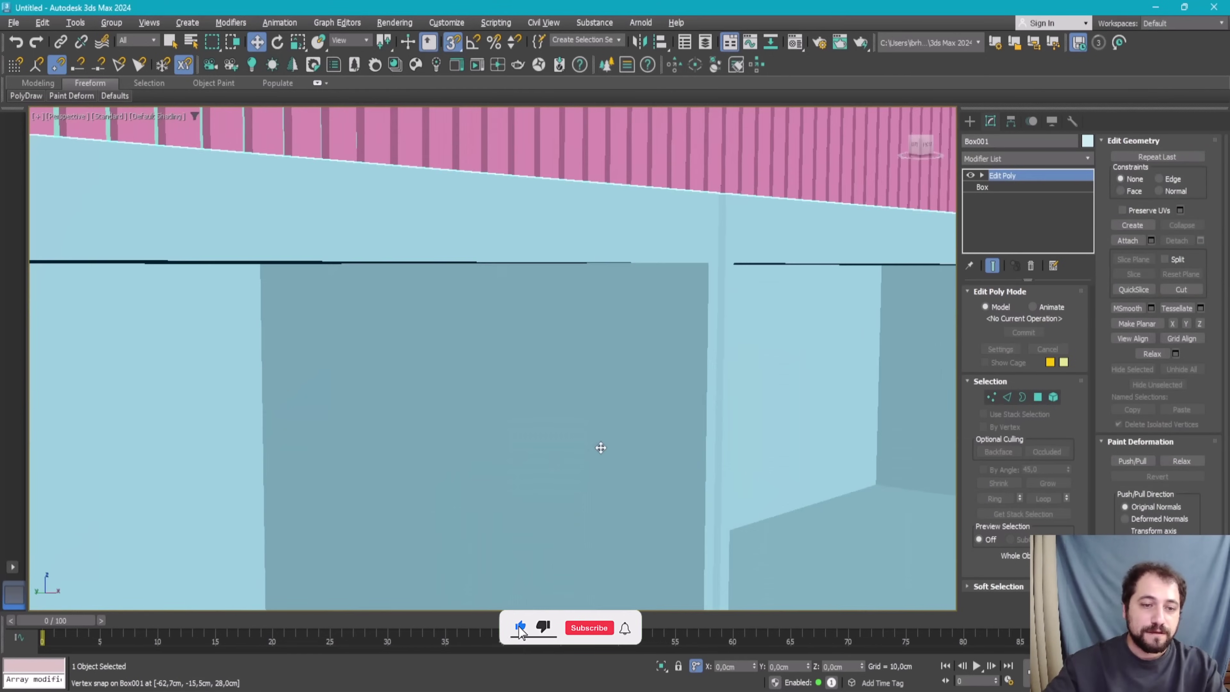
scroll(560, 377, up, 3)
mouse_move(560, 376)
alt+middle_down()
mouse_move(541, 323)
mouse_move(524, 343)
alt+middle_up()
key(F4)
scroll(529, 324, down, 5)
scroll(351, 349, up, 3)
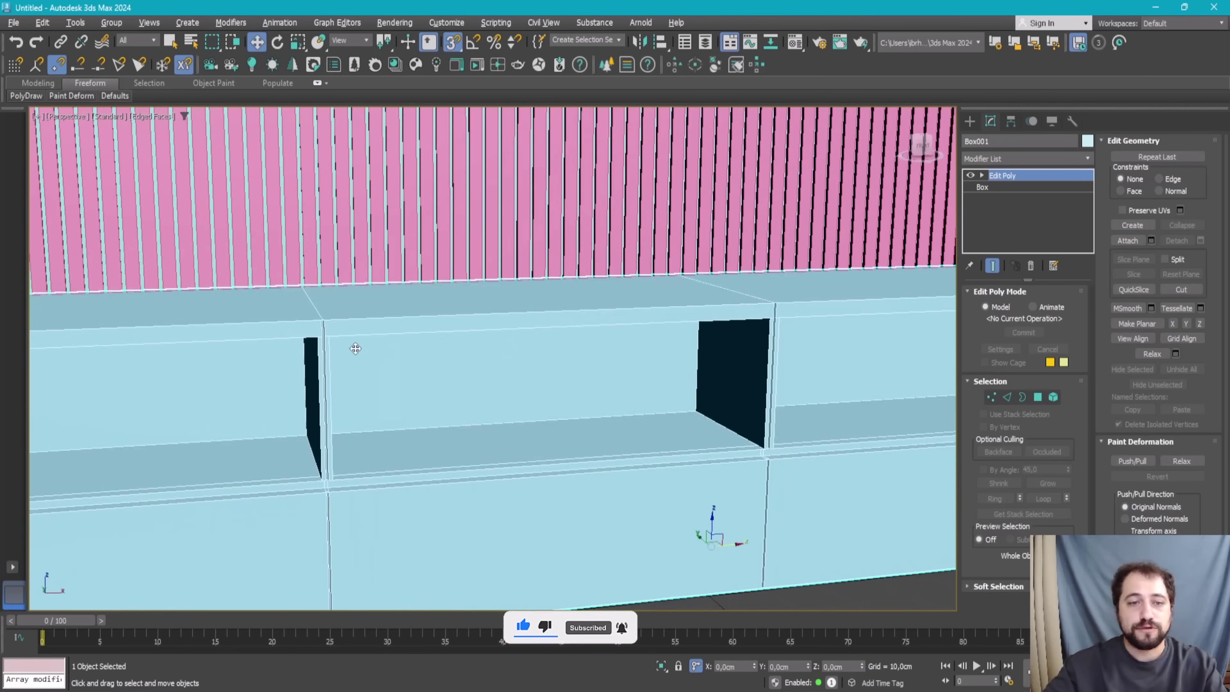
scroll(229, 312, up, 4)
key(1)
scroll(230, 288, up, 3)
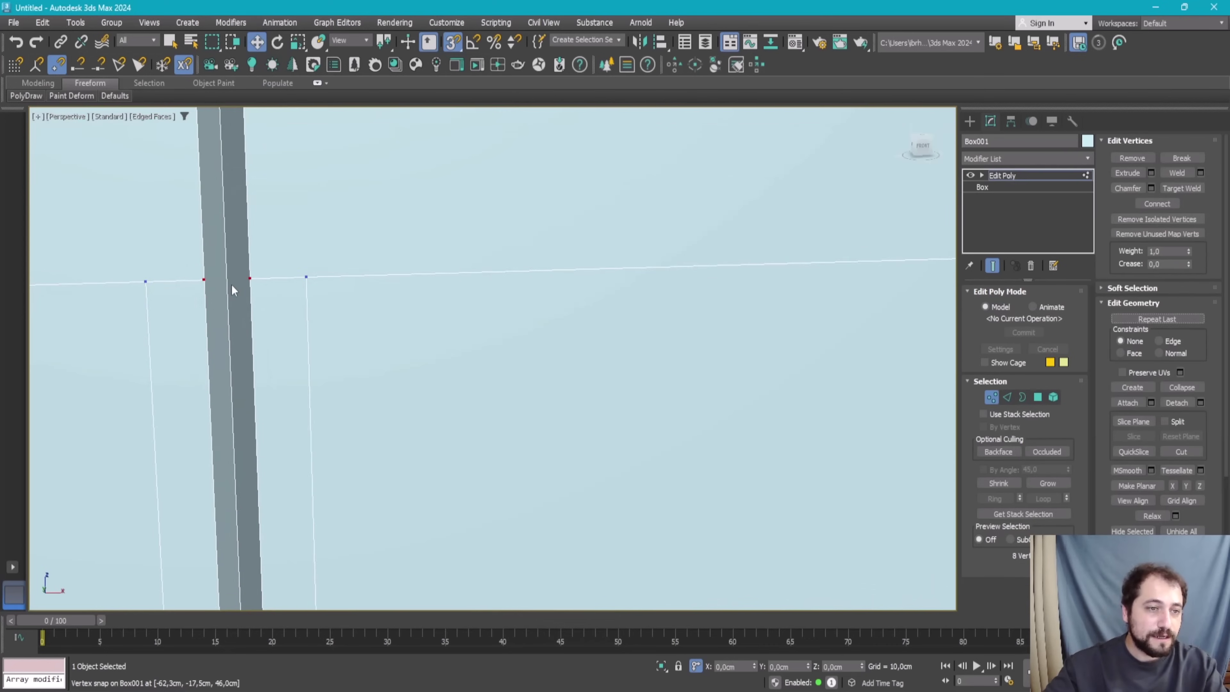
scroll(231, 286, up, 2)
Step: Cut a new edge across the divider strip toward the cabinet base, then exit Cut
click(1184, 454)
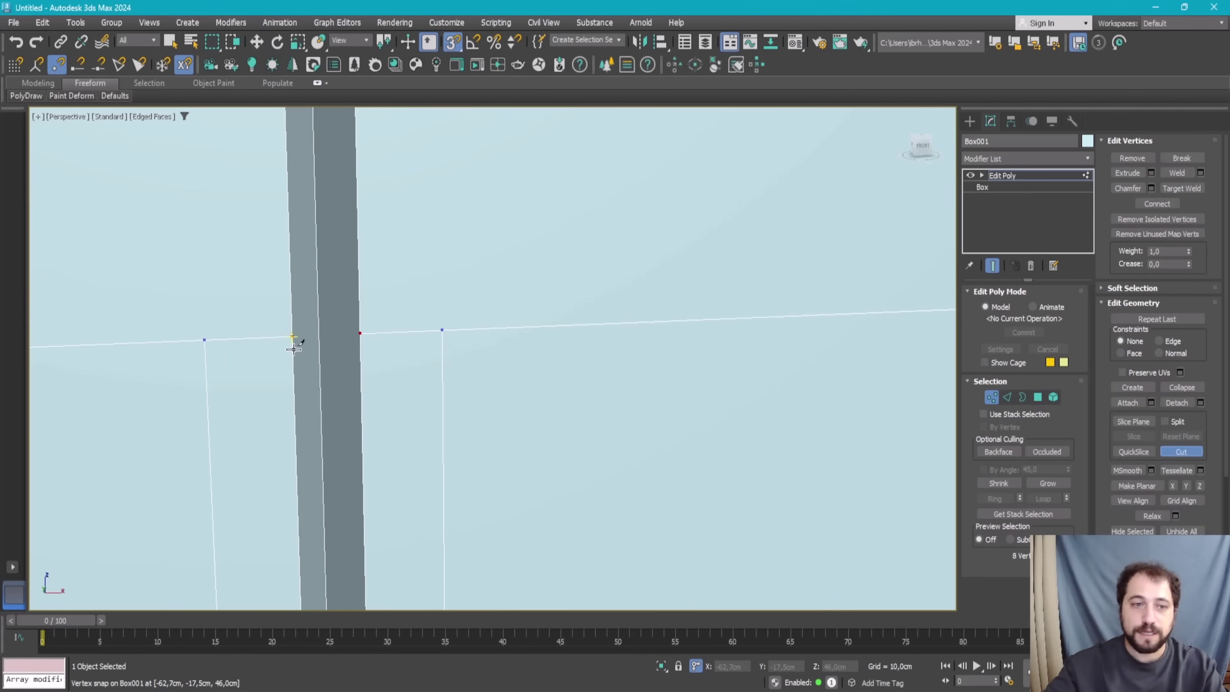
scroll(338, 343, down, 3)
scroll(316, 357, down, 2)
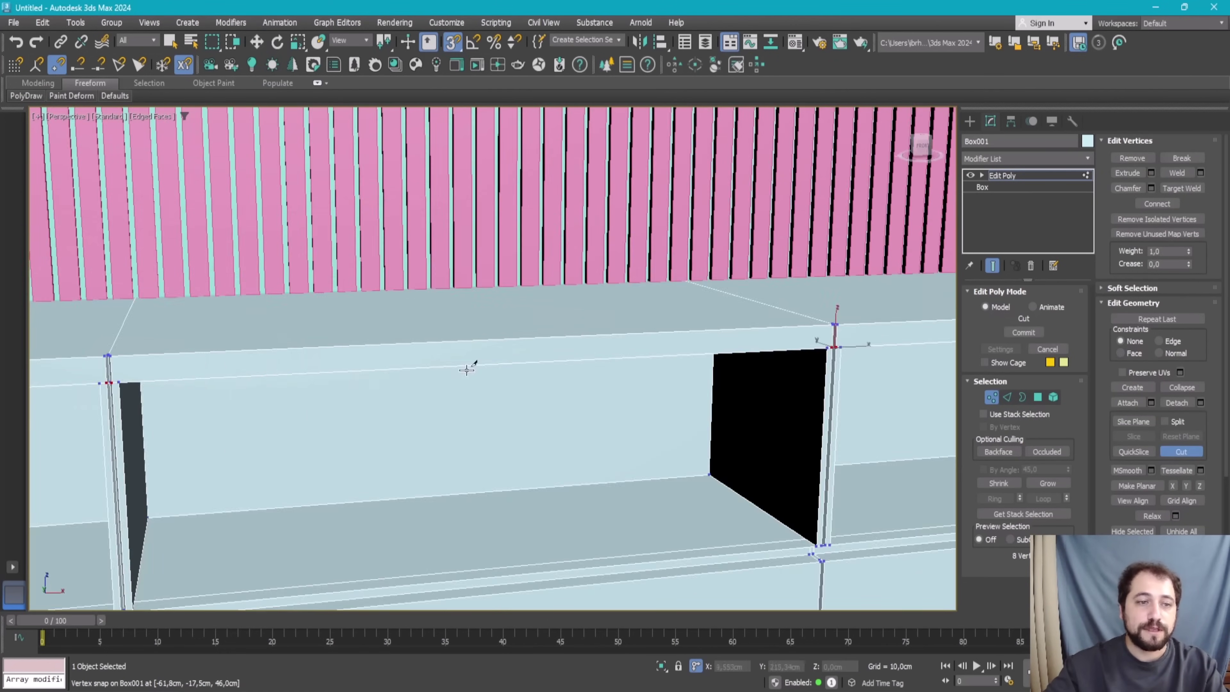
scroll(472, 360, up, 2)
scroll(640, 379, up, 2)
scroll(451, 347, up, 4)
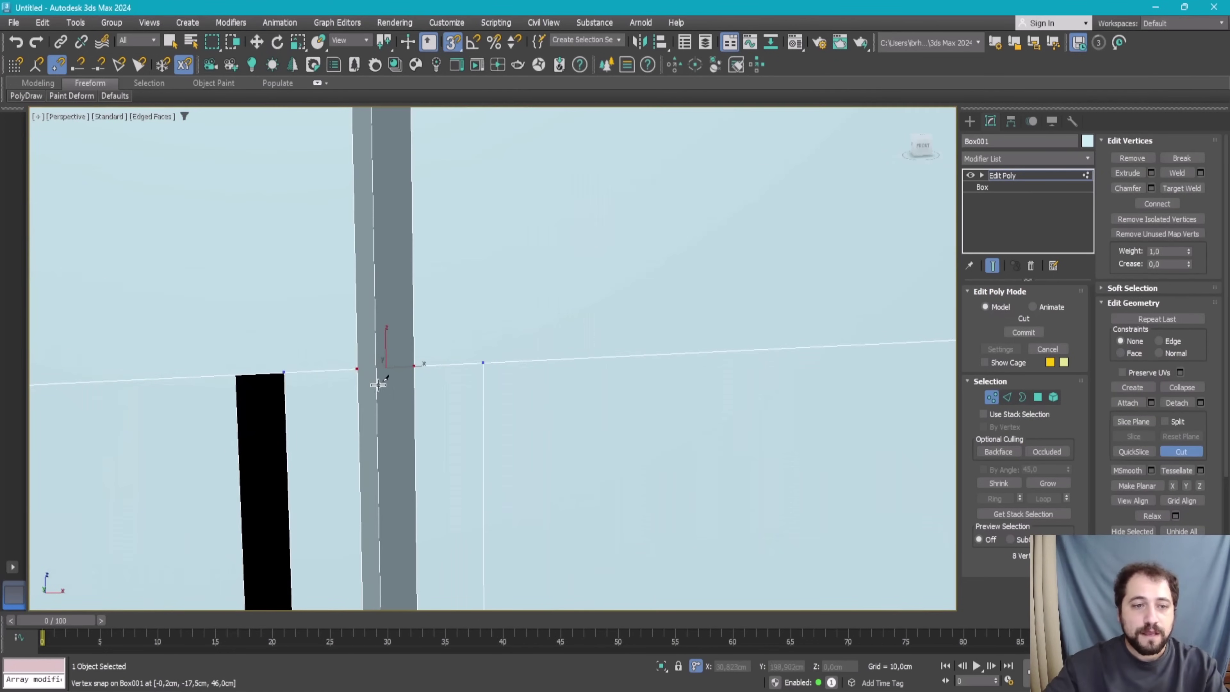
click(415, 367)
scroll(415, 367, down, 2)
scroll(642, 390, down, 2)
scroll(563, 412, down, 2)
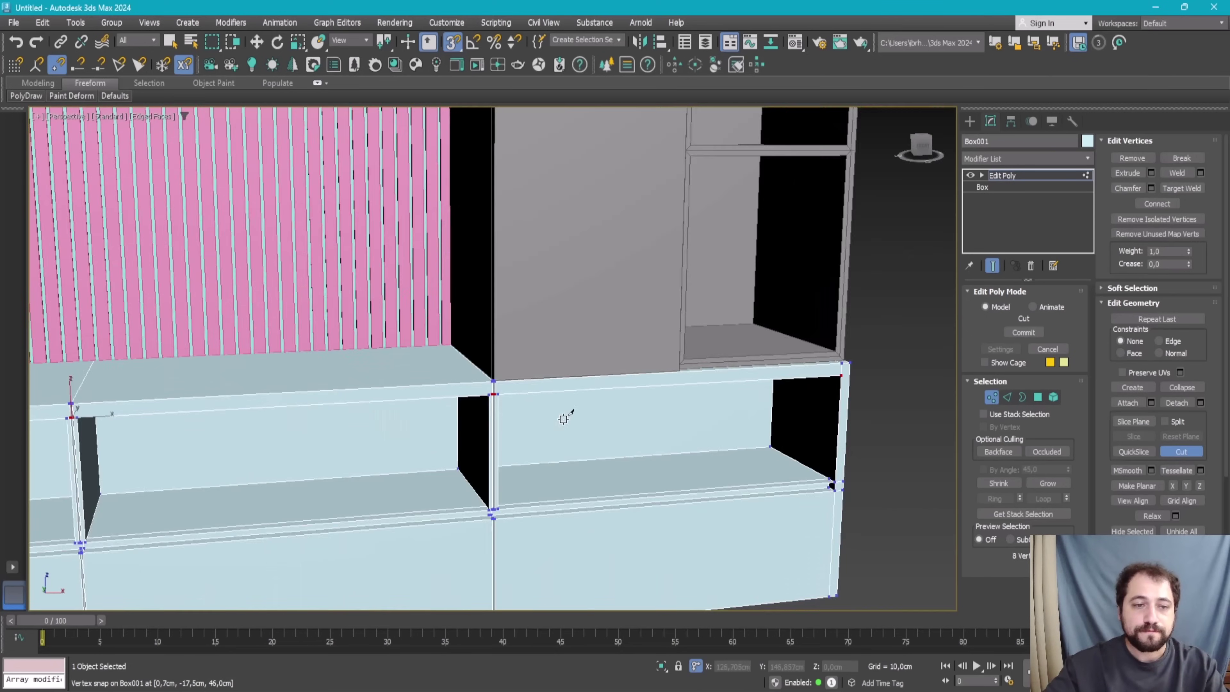
scroll(584, 391, up, 4)
scroll(584, 391, up, 2)
scroll(502, 358, up, 3)
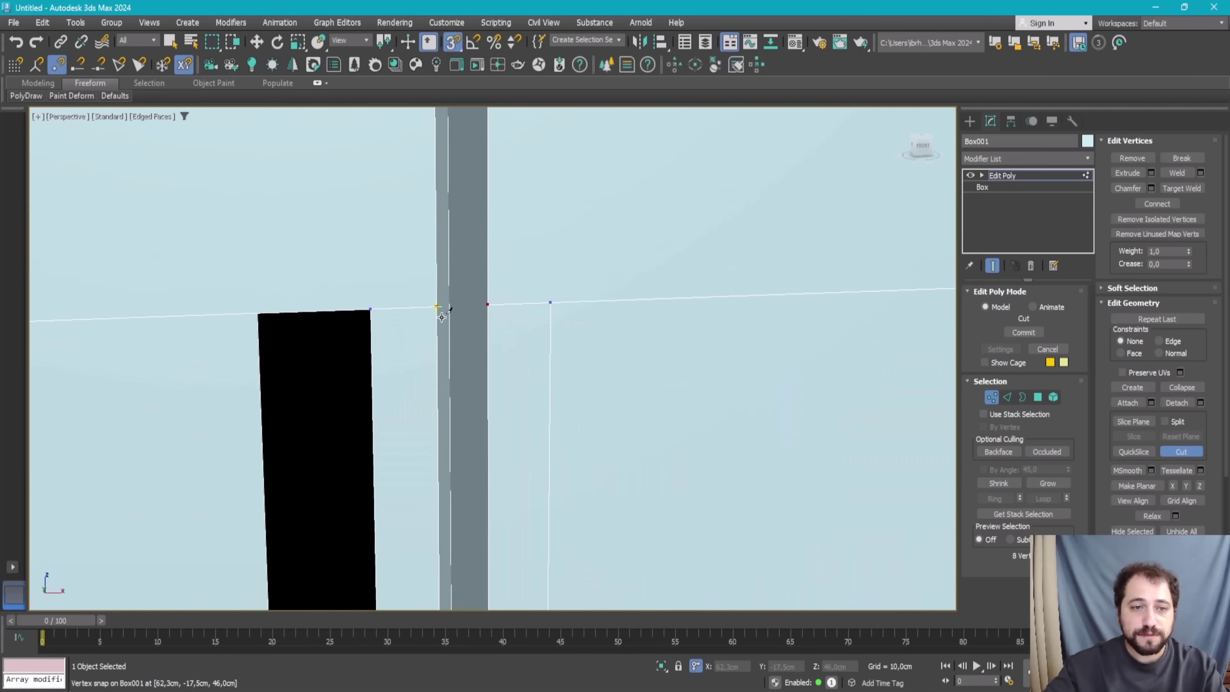
scroll(424, 365, down, 3)
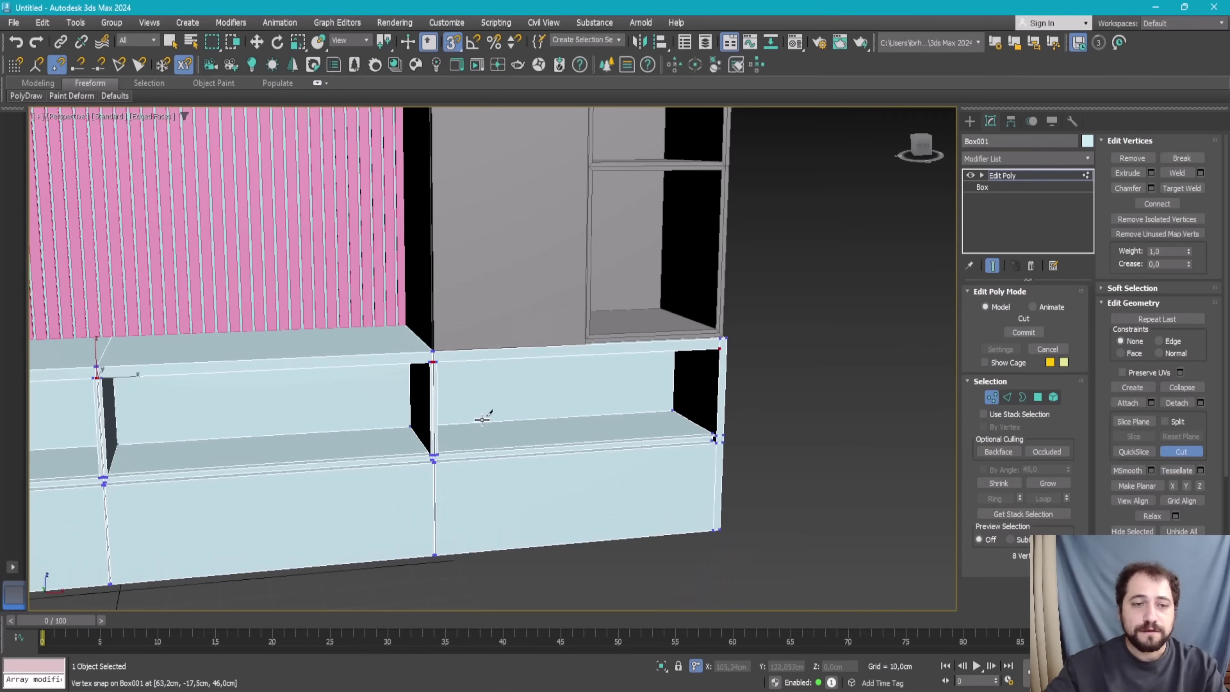
scroll(481, 412, down, 2)
scroll(484, 404, up, 4)
scroll(518, 390, up, 3)
scroll(436, 426, down, 3)
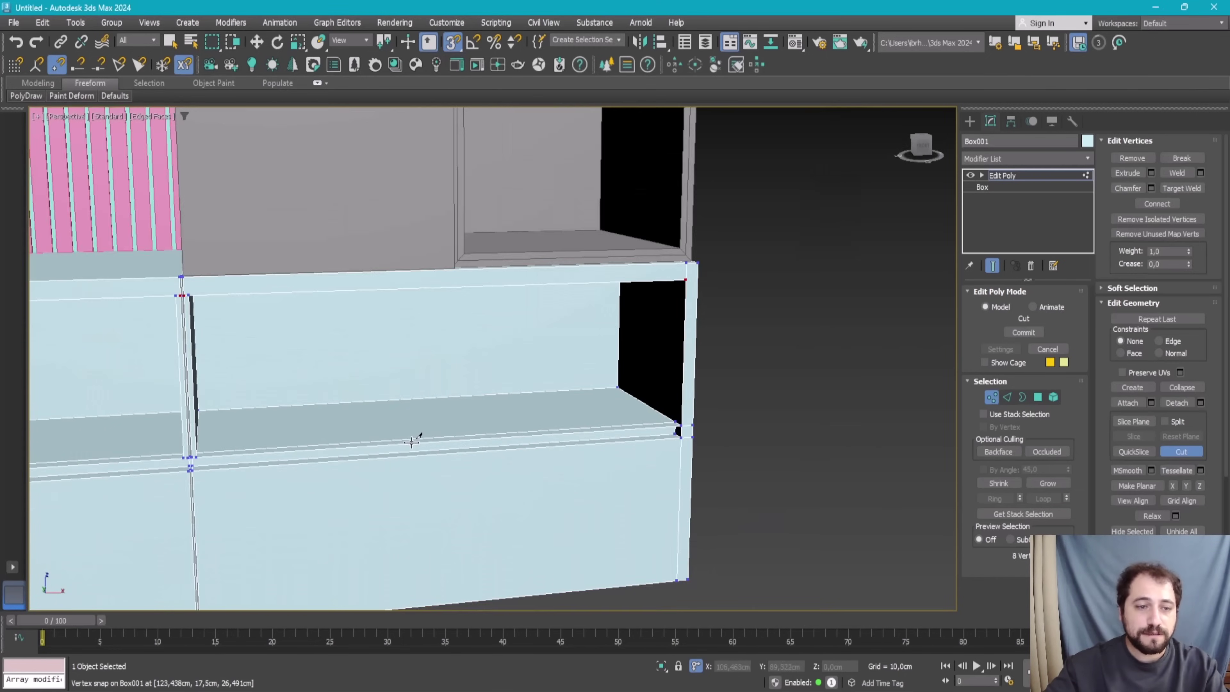
scroll(459, 420, down, 1)
scroll(448, 418, up, 3)
scroll(532, 436, up, 2)
key(w)
scroll(581, 458, up, 2)
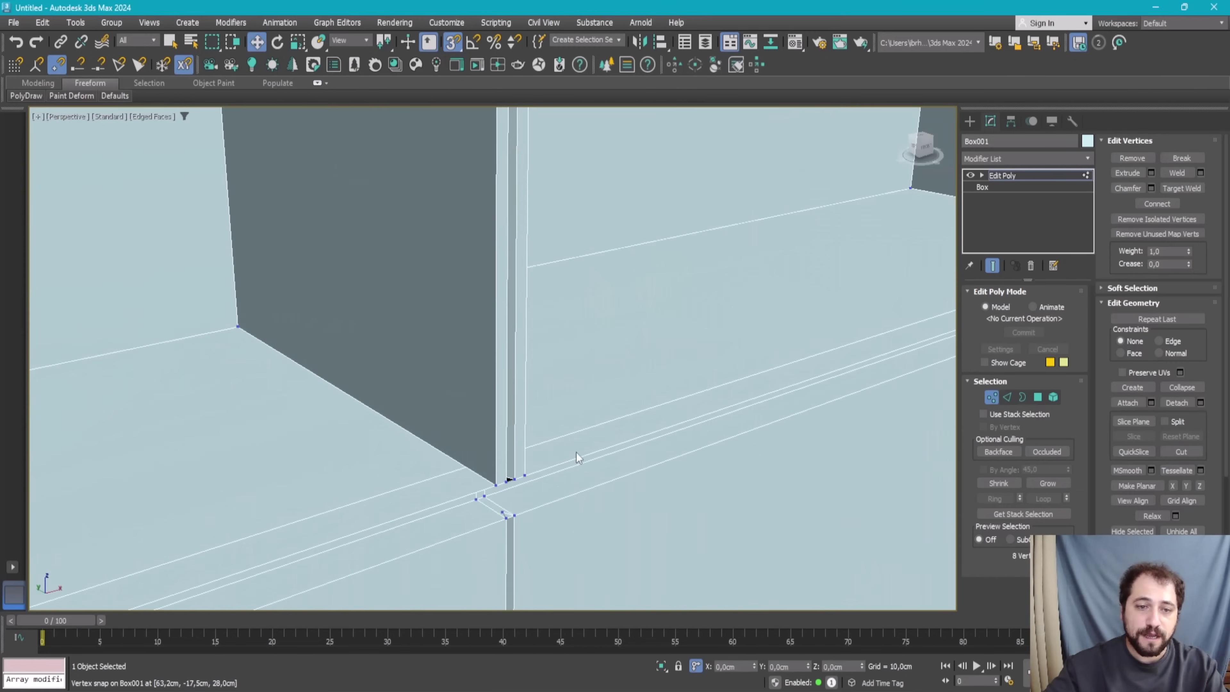
scroll(508, 436, up, 2)
Step: Navigate around the divider corner, clear the selection and select the TV cabinet (Box001)
scroll(516, 502, up, 2)
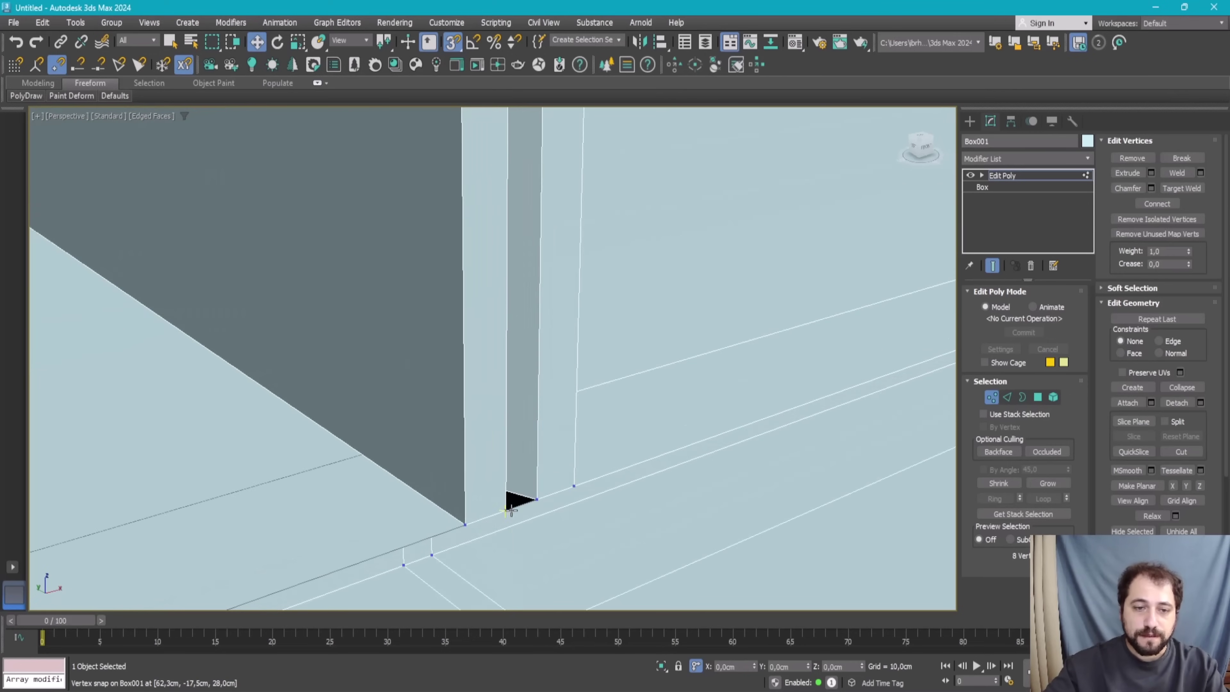
mouse_move(516, 502)
middle_down()
mouse_move(228, 585)
mouse_move(237, 580)
mouse_move(162, 500)
mouse_move(141, 510)
mouse_move(143, 500)
mouse_move(171, 508)
mouse_move(206, 428)
mouse_move(119, 352)
middle_up()
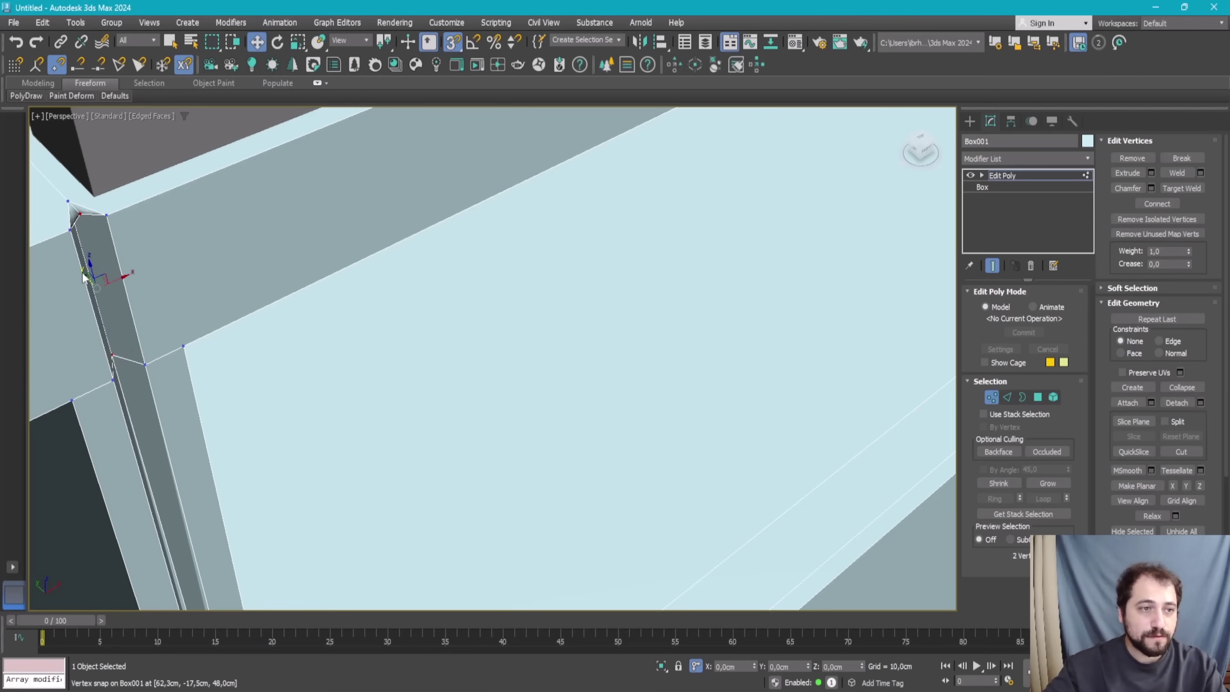
mouse_move(92, 278)
alt+middle_down()
mouse_move(145, 271)
mouse_move(155, 329)
mouse_move(213, 408)
alt+middle_up()
scroll(213, 407, down, 5)
scroll(563, 530, down, 4)
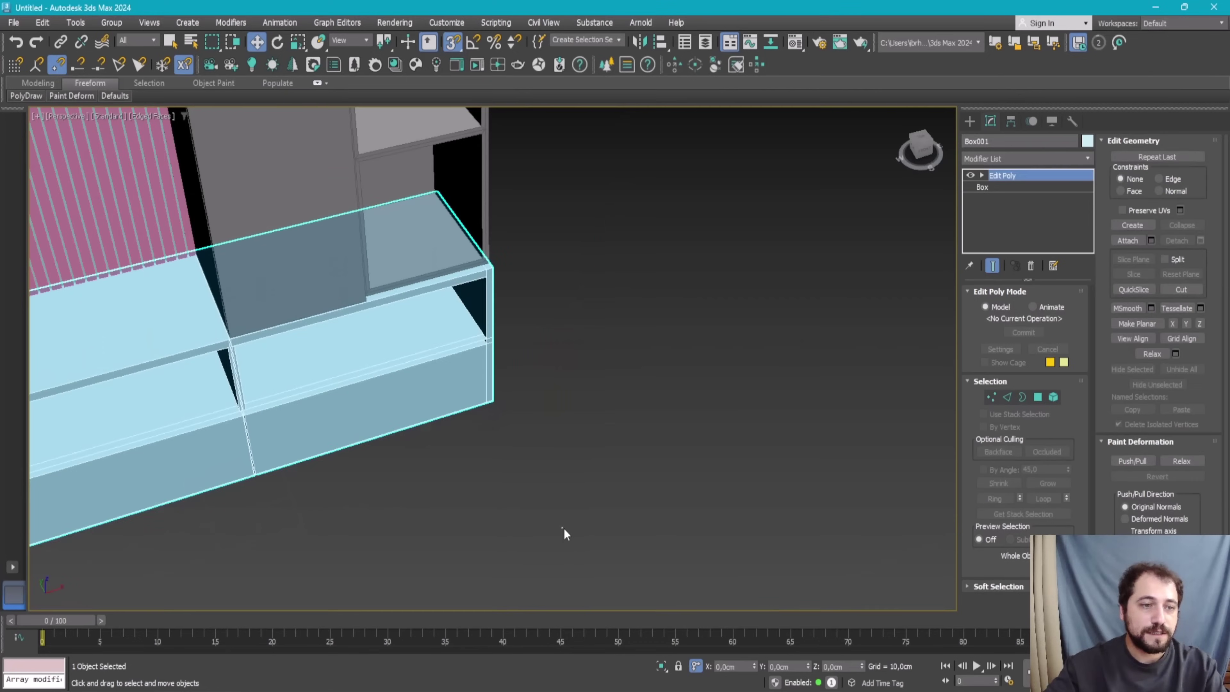
click(562, 530)
scroll(319, 365, up, 2)
scroll(319, 364, up, 5)
scroll(508, 352, down, 4)
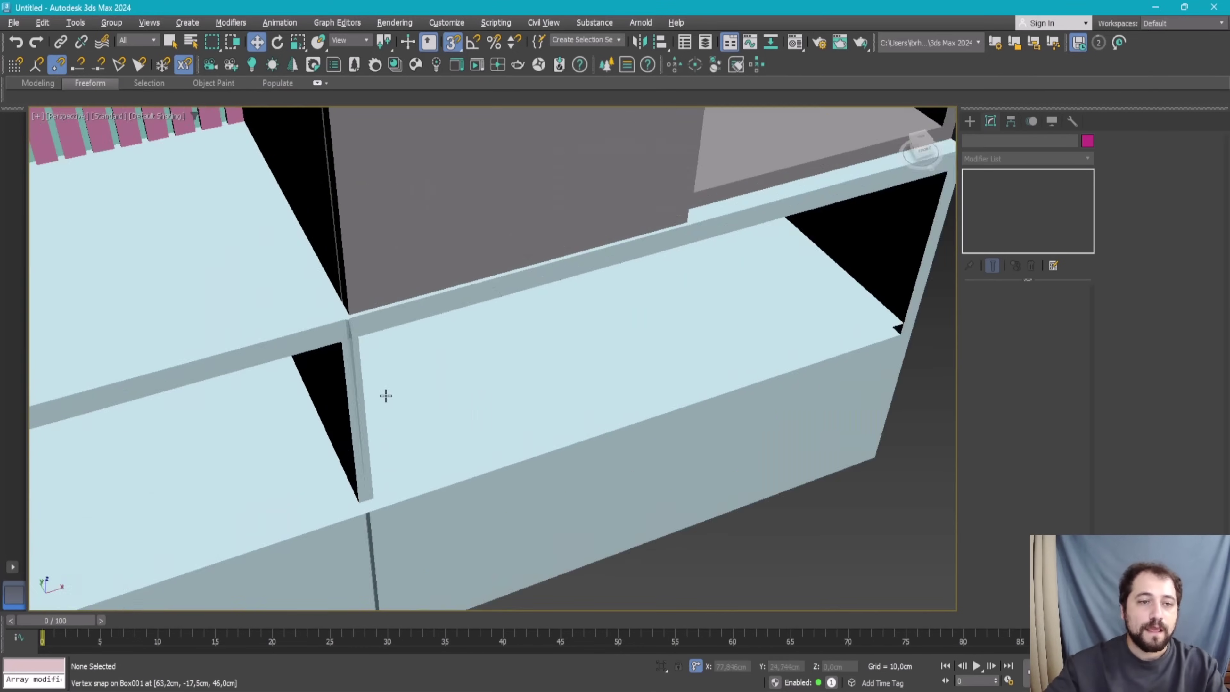
scroll(384, 396, down, 2)
click(385, 396)
click(1037, 396)
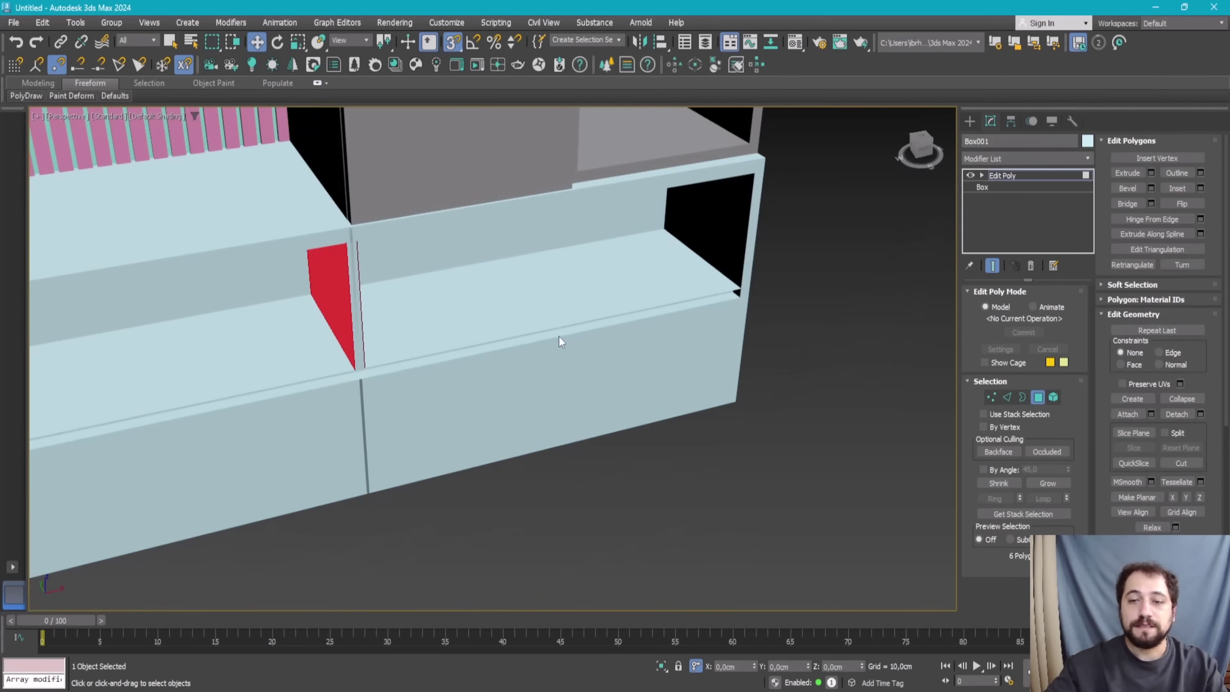
right_click(562, 339)
click(596, 282)
scroll(364, 306, down, 5)
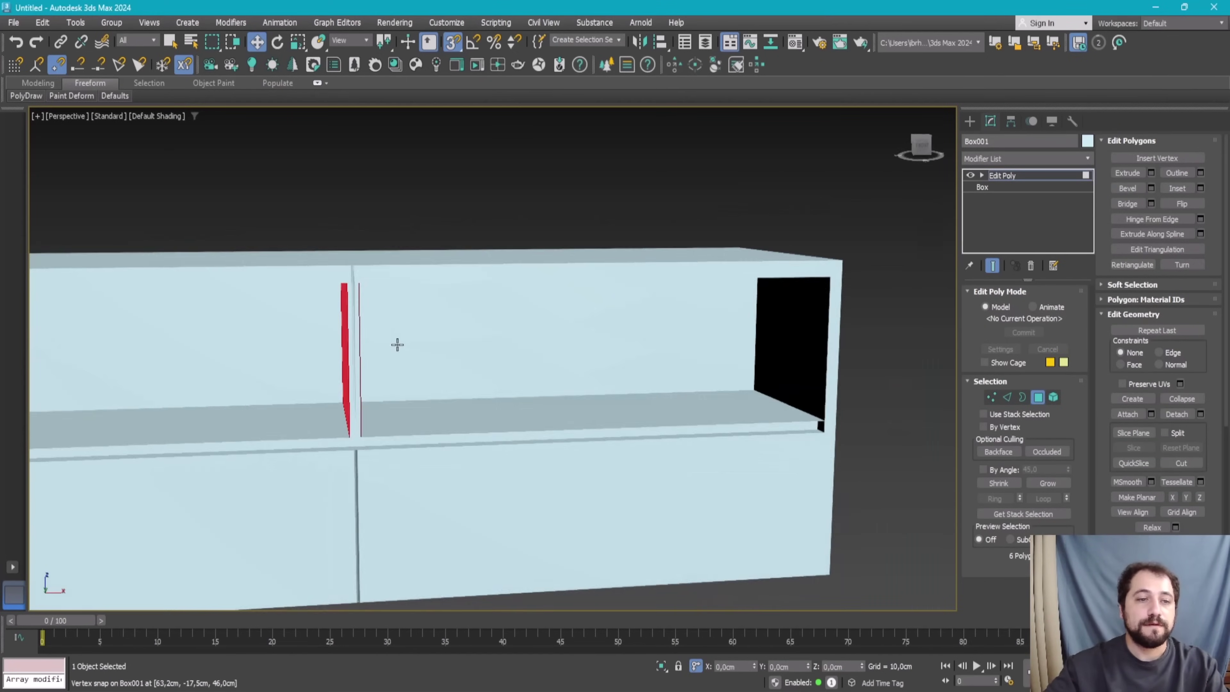
scroll(395, 339, down, 3)
scroll(436, 341, down, 3)
key(q)
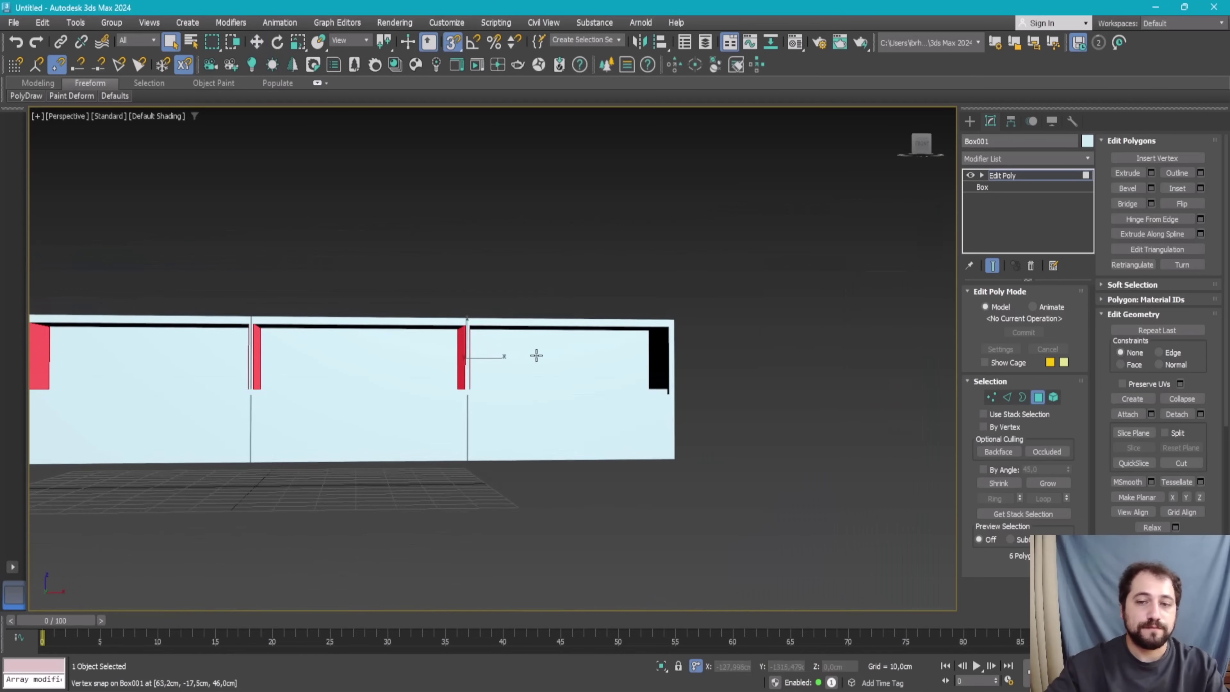
scroll(557, 356, up, 2)
drag(629, 362, 528, 369)
drag(129, 343, 128, 345)
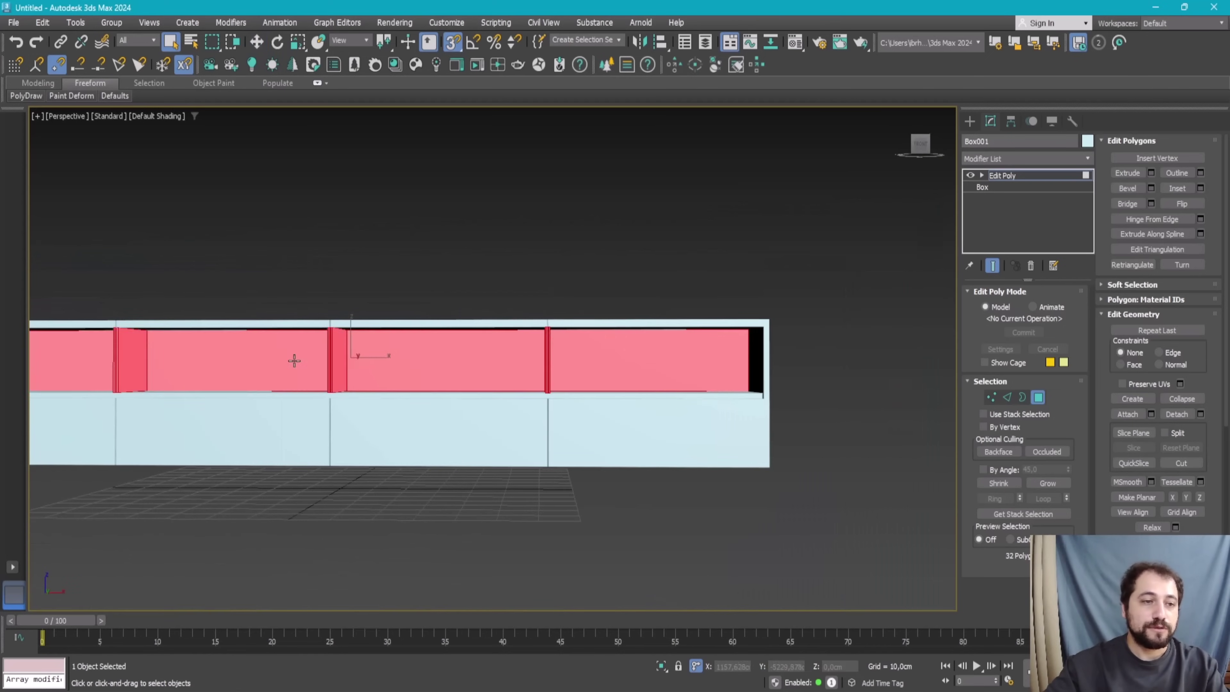
alt+middle_drag(294, 357, 431, 431)
alt+drag(434, 262, 418, 468)
drag(224, 270, 188, 531)
alt+middle_drag(188, 530, 291, 572)
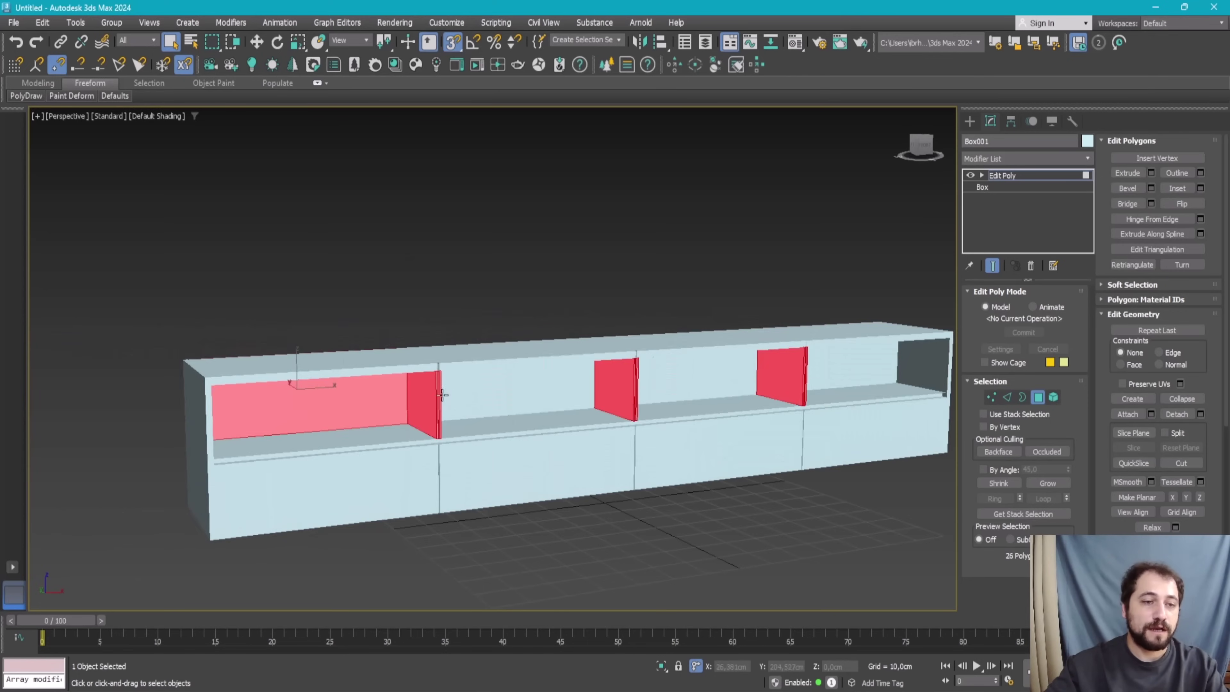
alt+drag(291, 571, 321, 591)
click(321, 591)
scroll(321, 591, up, 2)
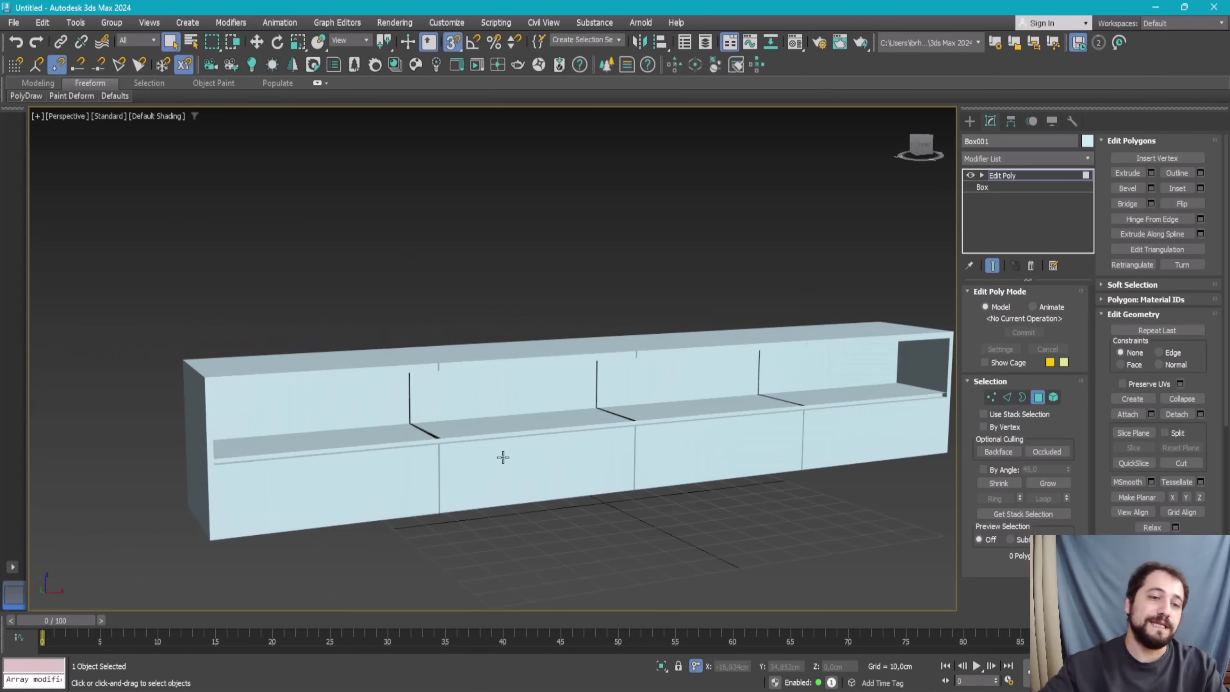
scroll(436, 382, up, 5)
scroll(436, 382, down, 3)
scroll(387, 436, up, 3)
scroll(368, 454, up, 3)
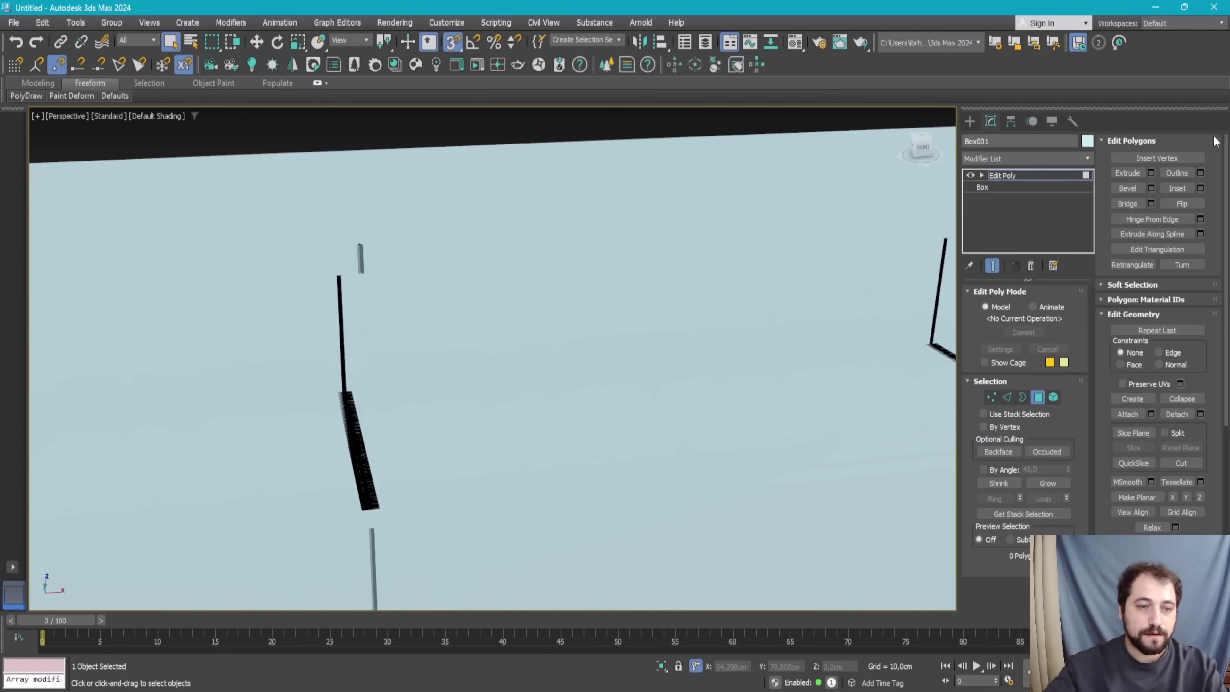
Step: Draw a first thin 20 cm tall Box divider inside a niche
click(969, 123)
click(993, 210)
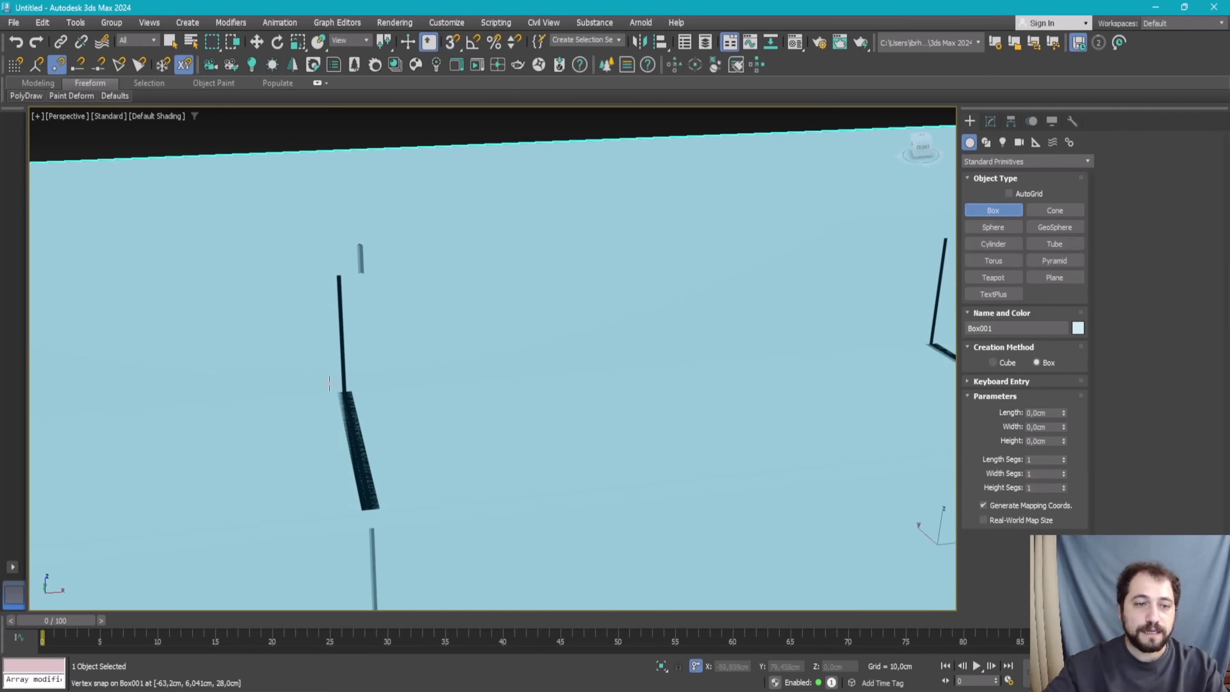
drag(336, 392, 423, 535)
drag(385, 495, 379, 508)
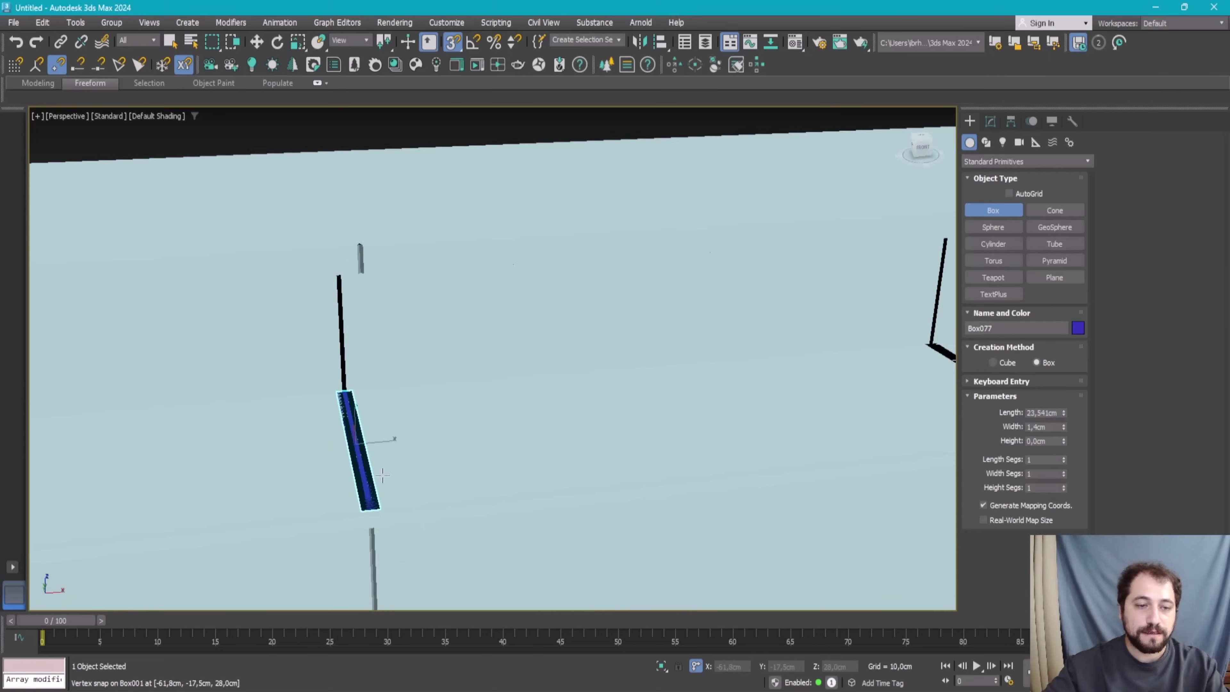
click(362, 280)
right_click(362, 280)
scroll(362, 280, down, 5)
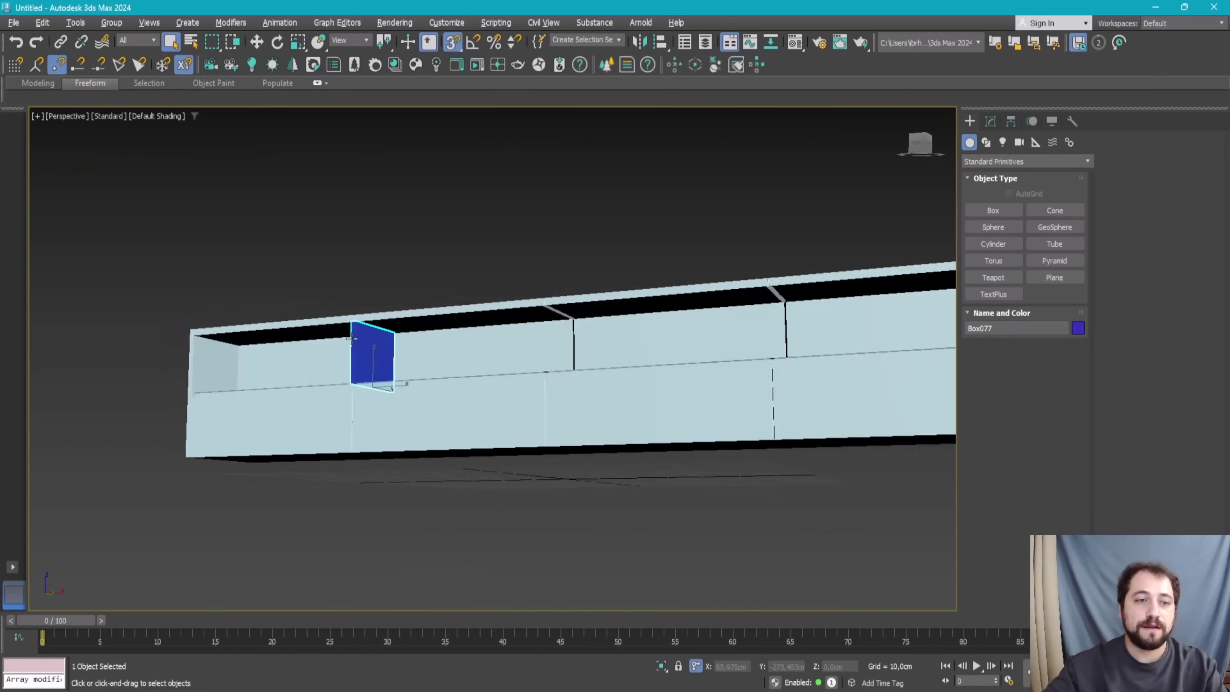
mouse_move(362, 280)
alt+middle_down()
mouse_move(454, 383)
mouse_move(560, 401)
mouse_move(788, 357)
alt+middle_up()
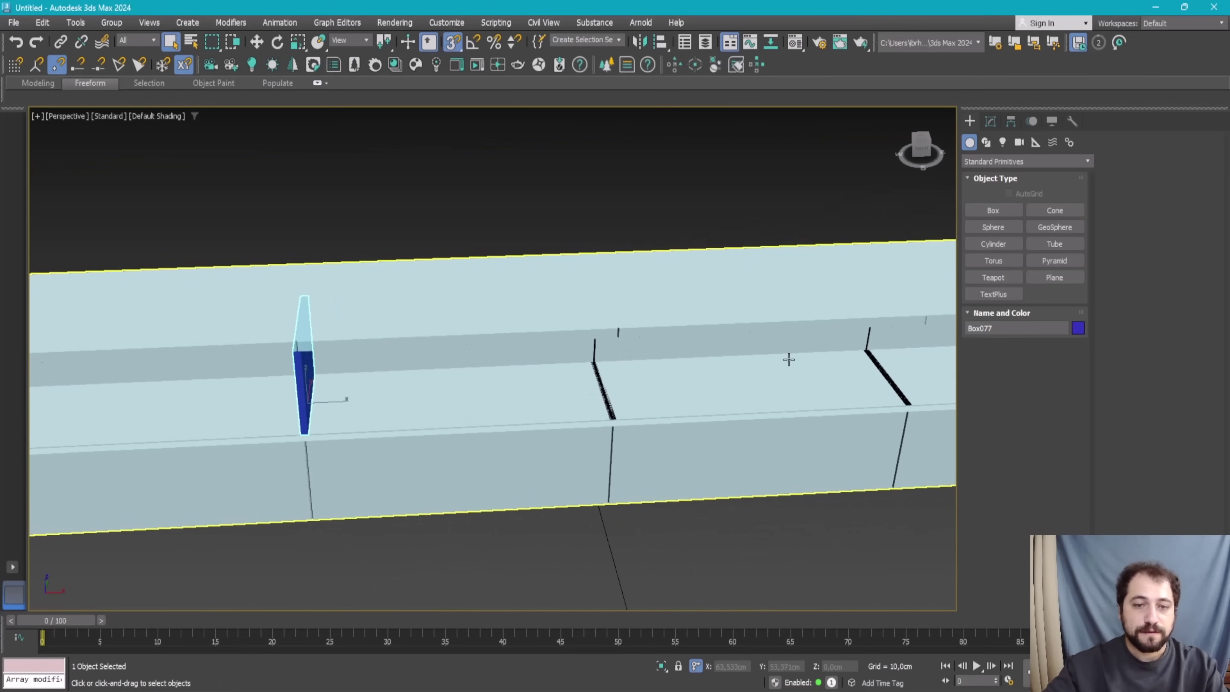
Step: Draw two more thin Box dividers in the remaining niches
click(993, 211)
drag(593, 361, 630, 420)
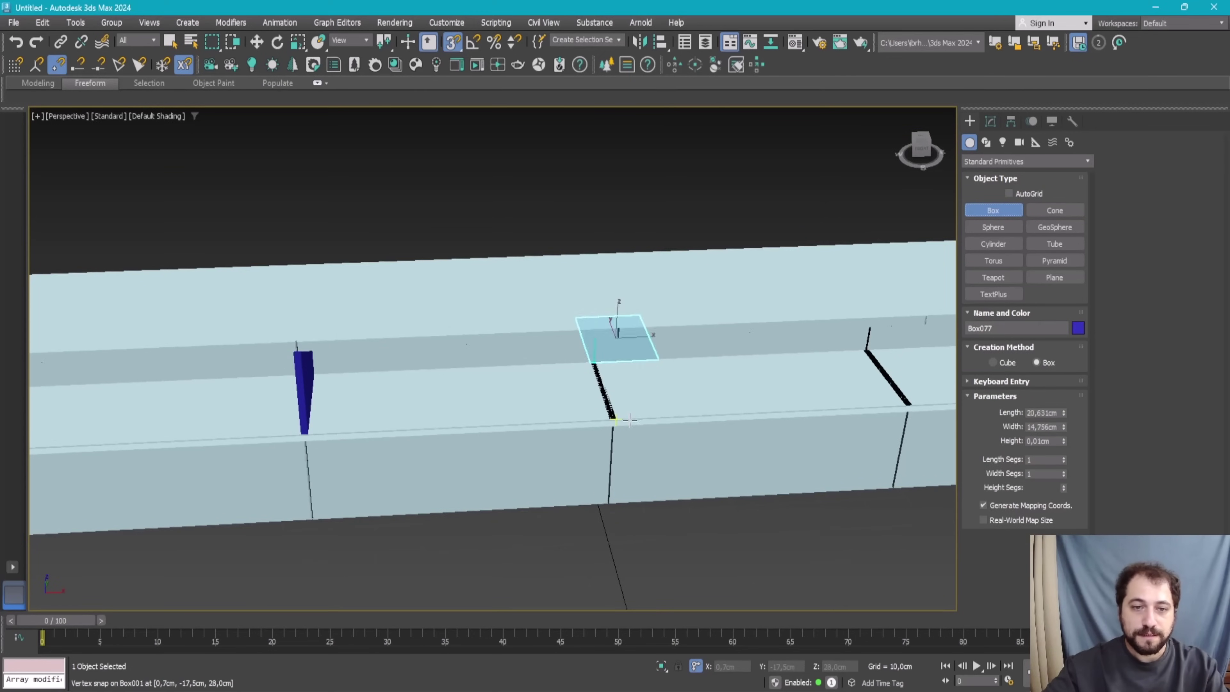
click(621, 348)
middle_drag(621, 348, 281, 369)
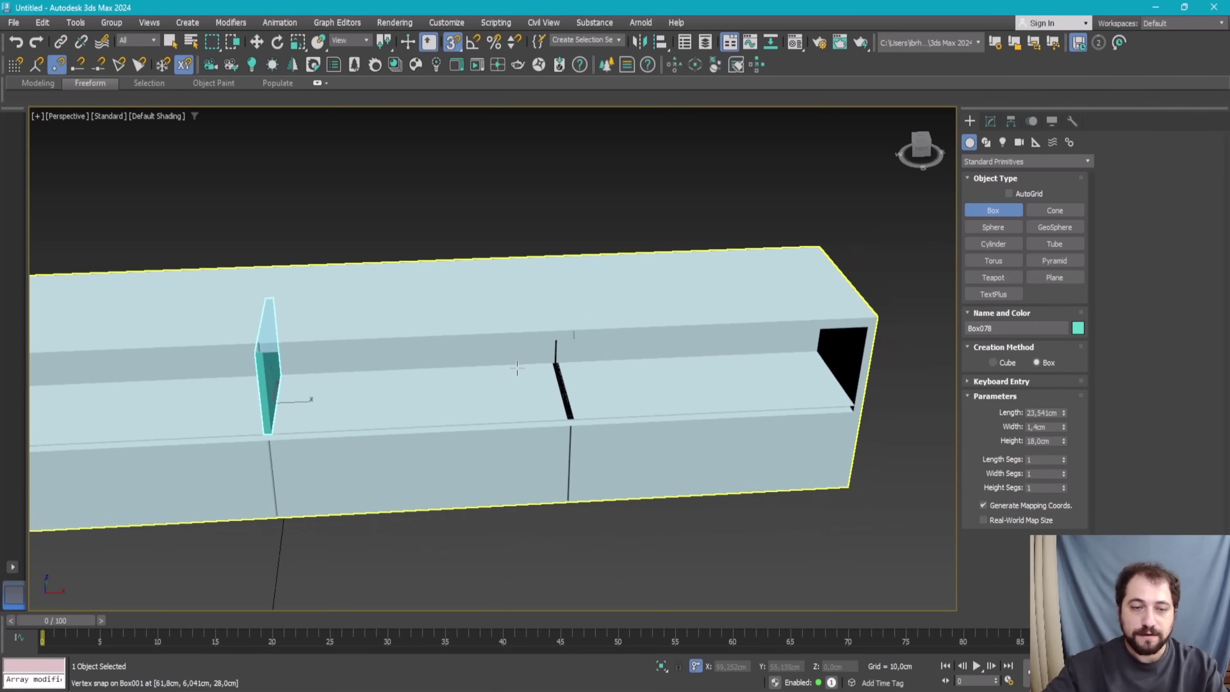
drag(554, 362, 580, 401)
click(552, 364)
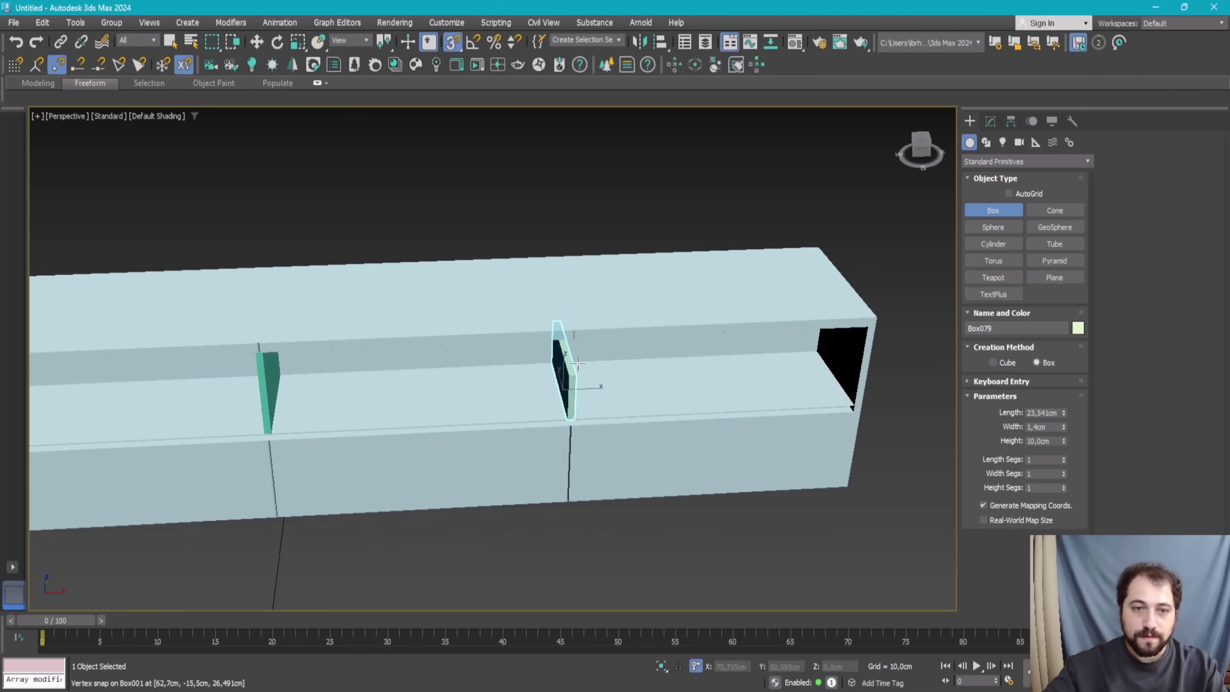
right_click(574, 351)
Step: Orbit out to view the whole cabinet and select it
scroll(575, 351, down, 5)
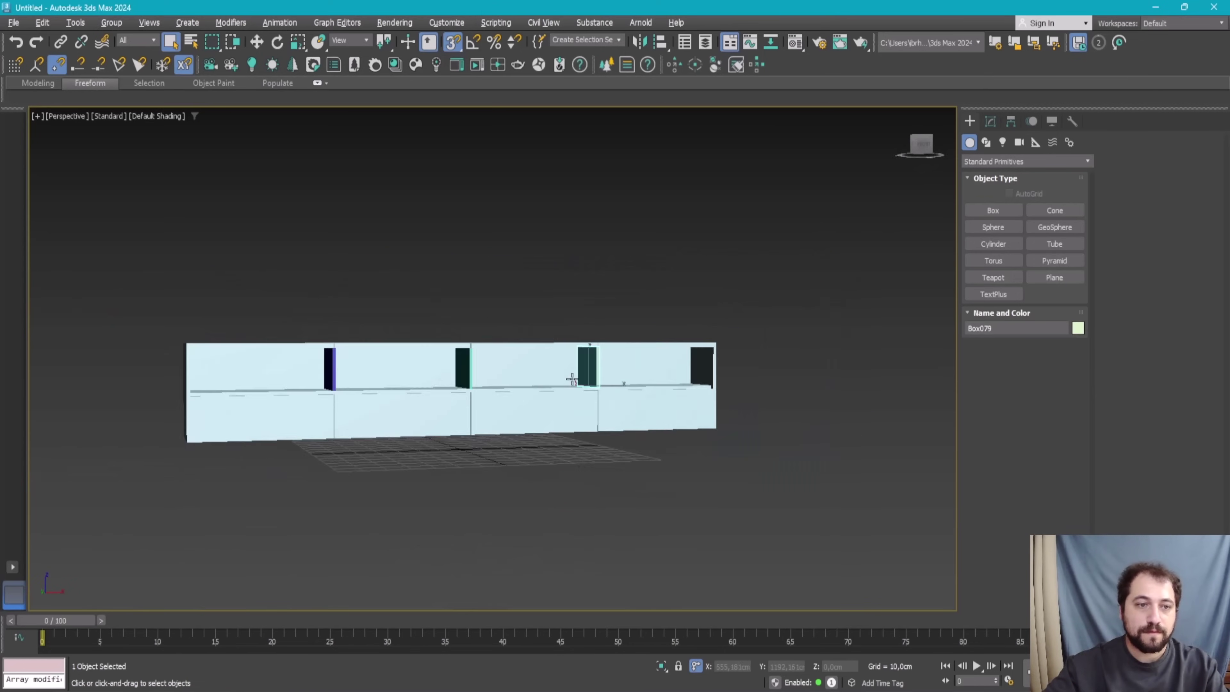
alt+middle_drag(577, 376, 563, 392)
scroll(309, 404, up, 6)
scroll(384, 418, down, 5)
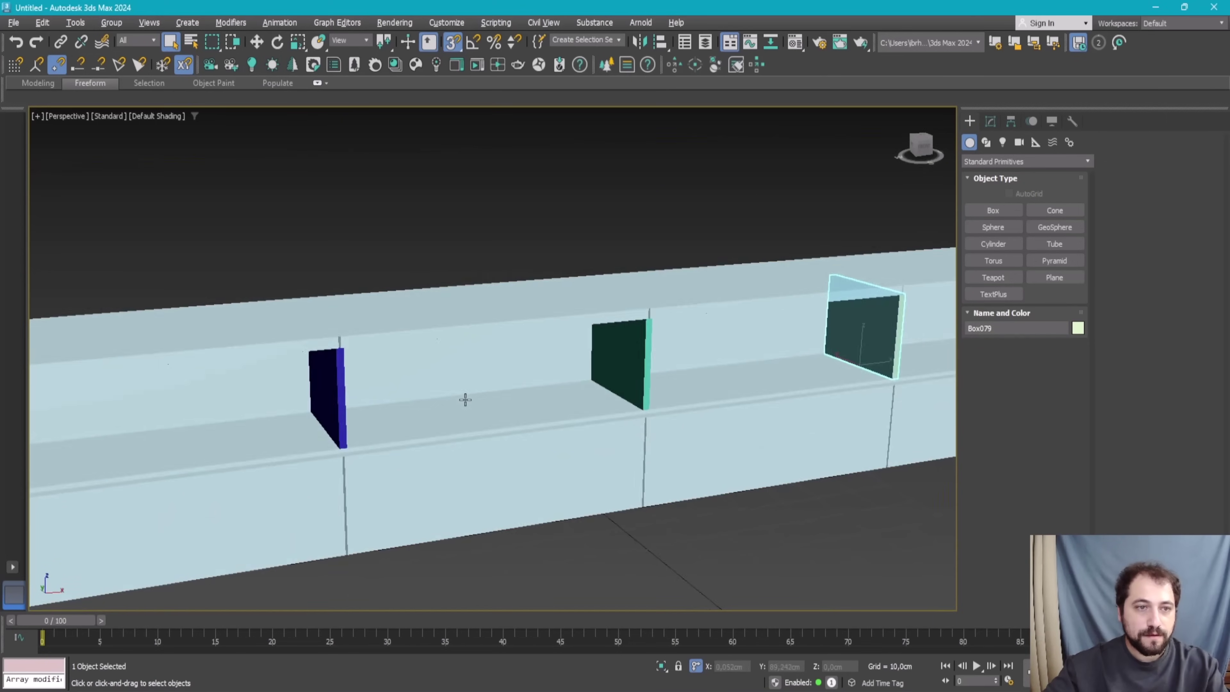
alt+middle_drag(464, 398, 436, 339)
scroll(419, 291, down, 2)
click(484, 422)
Step: Frame the cabinet, open its Edit Poly settings and orbit to its shelved front
key(z)
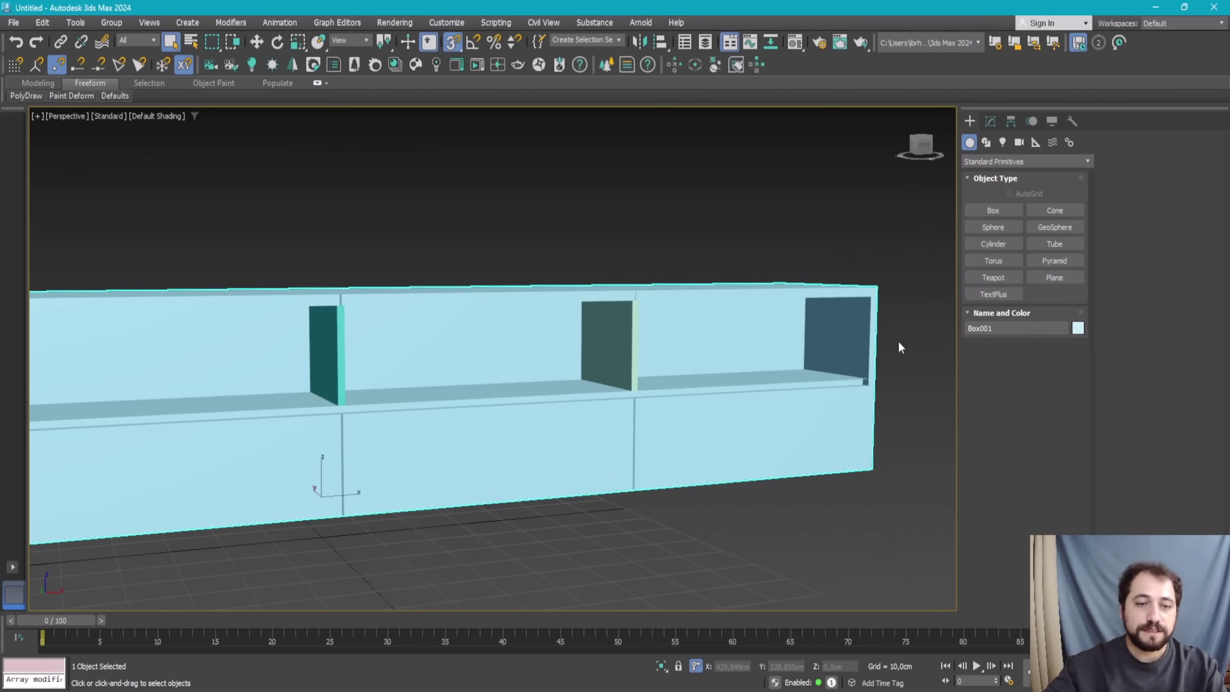
click(990, 124)
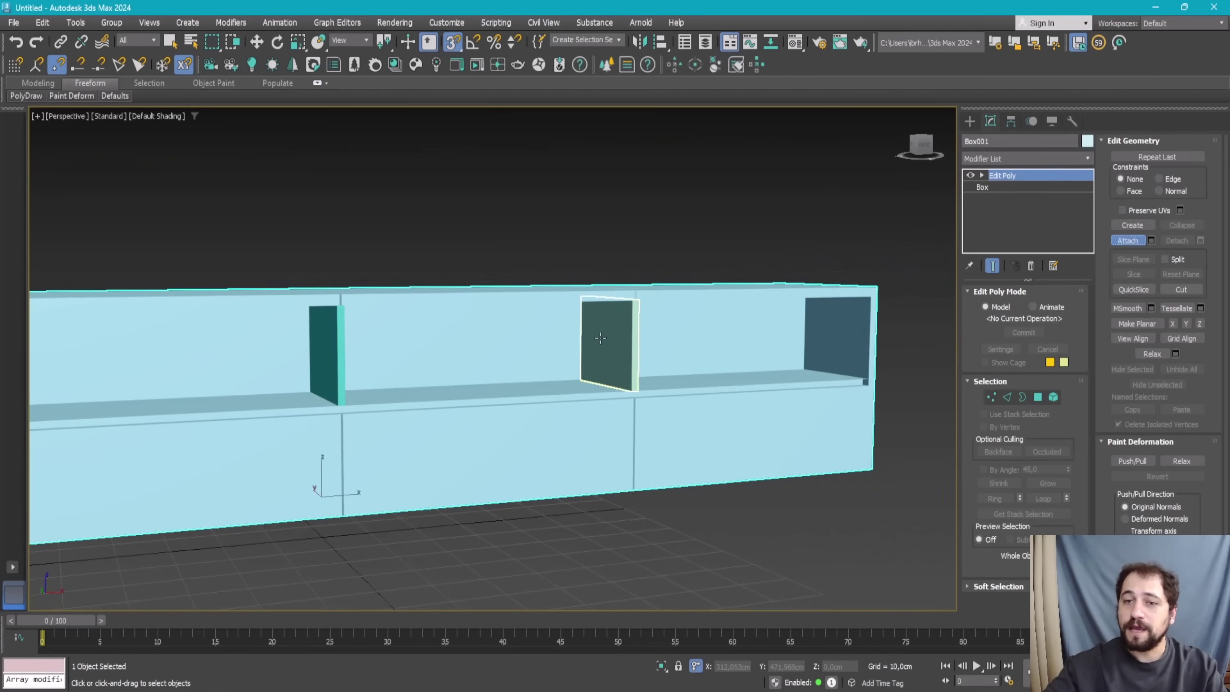
scroll(598, 353, down, 3)
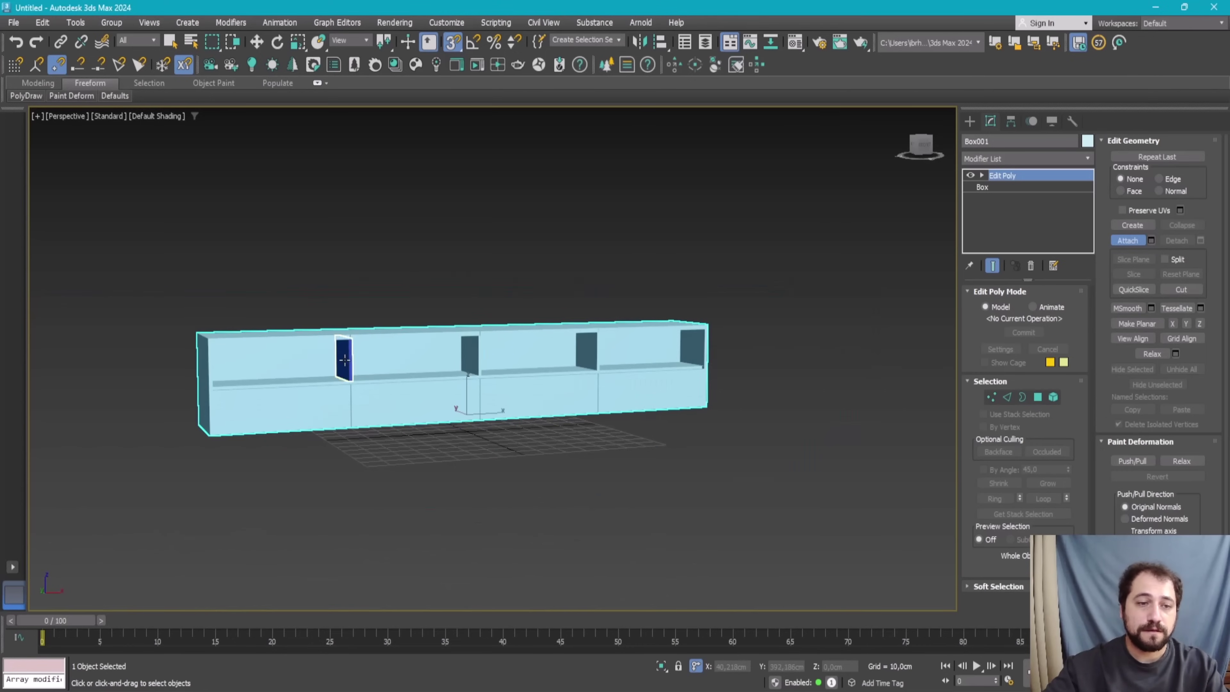
click(454, 263)
alt+middle_drag(454, 264, 579, 346)
scroll(530, 392, up, 5)
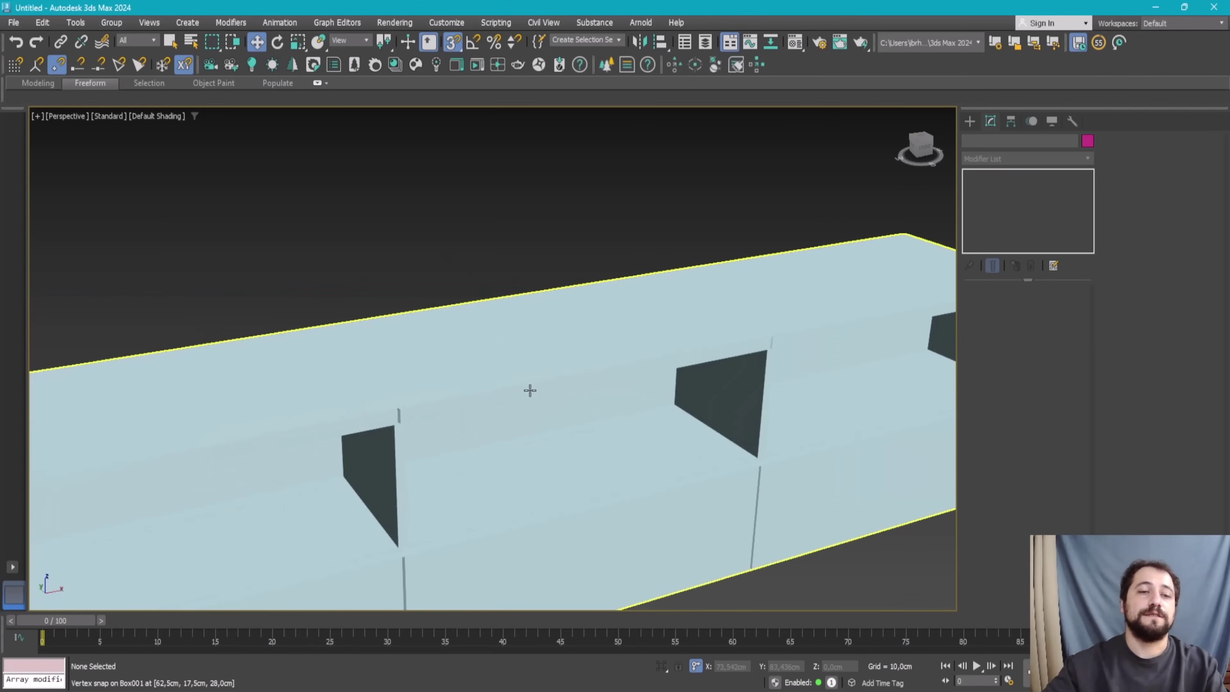
scroll(530, 391, down, 5)
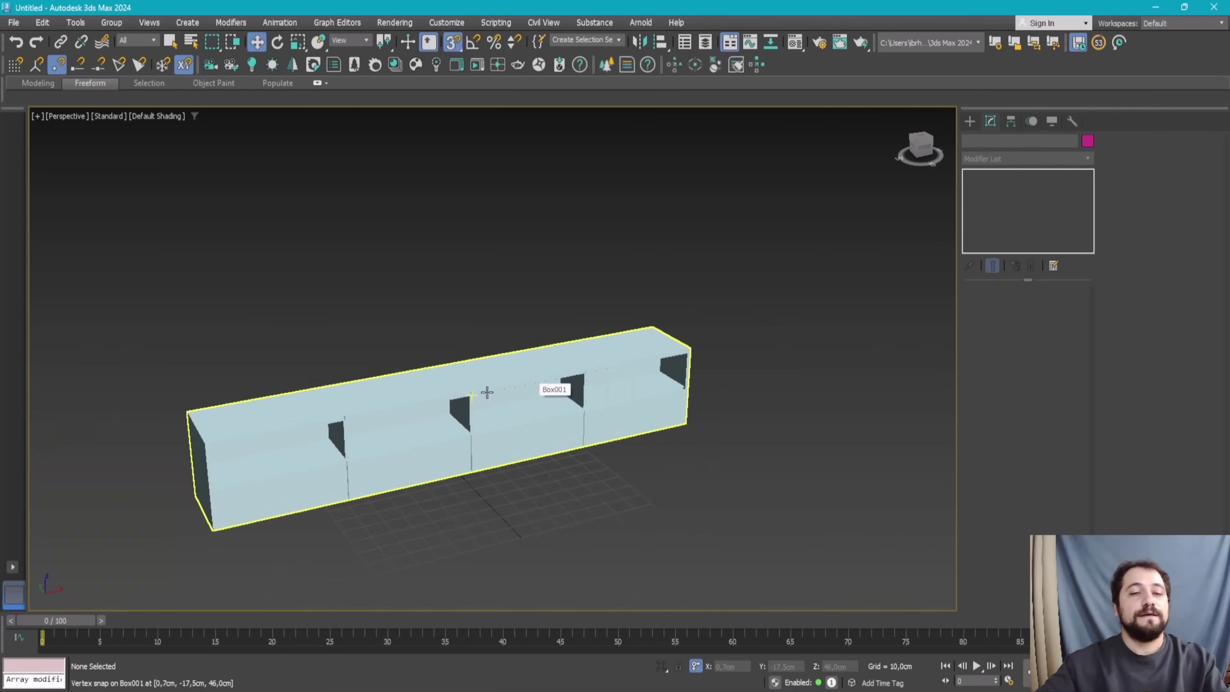
alt+middle_drag(486, 390, 505, 365)
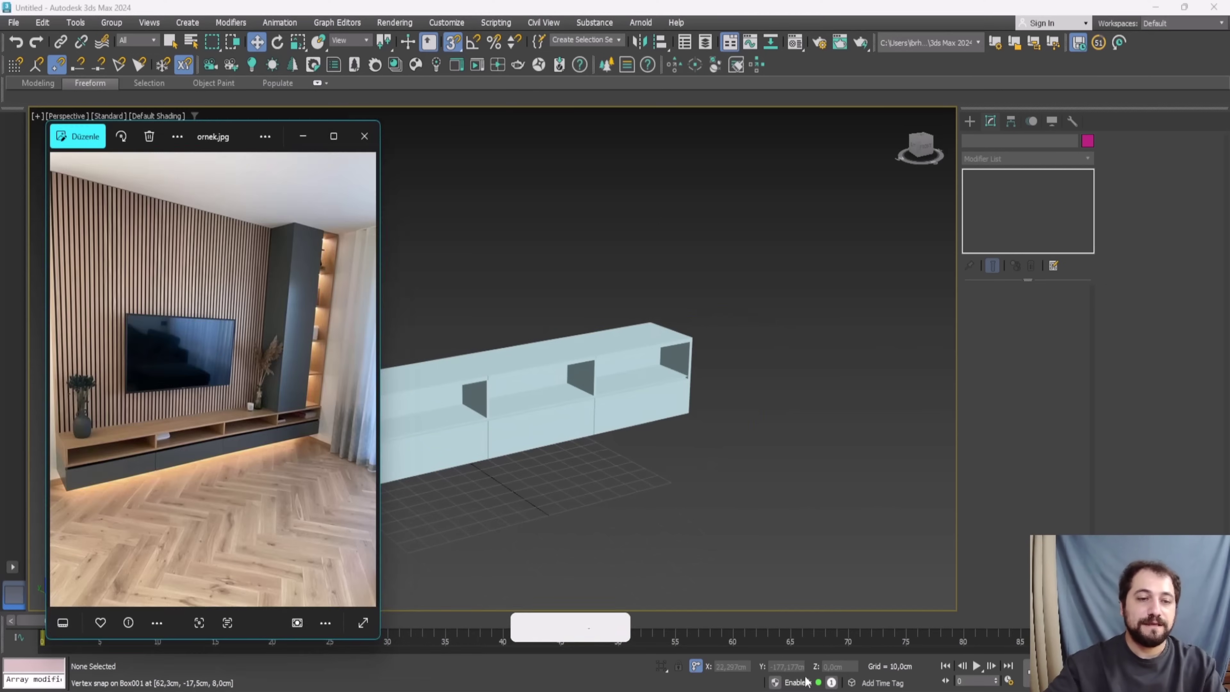
Step: Unhide All to bring back the slatted wall and shelving tower
right_click(754, 393)
click(794, 346)
scroll(651, 386, down, 5)
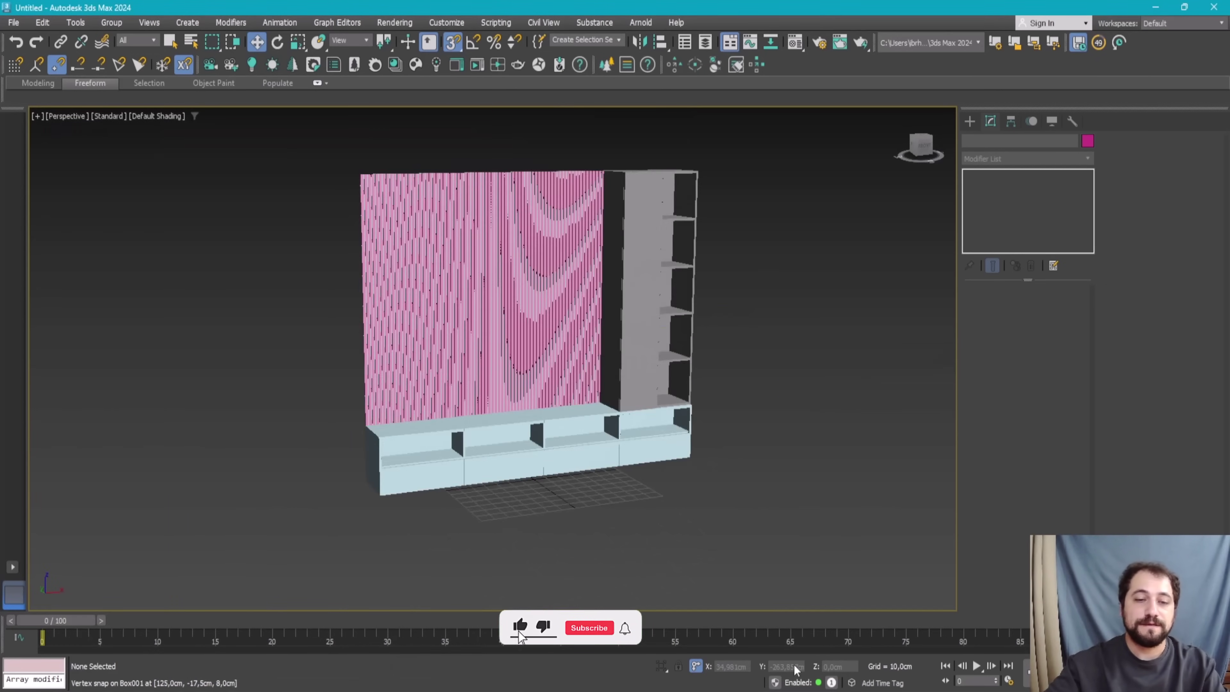